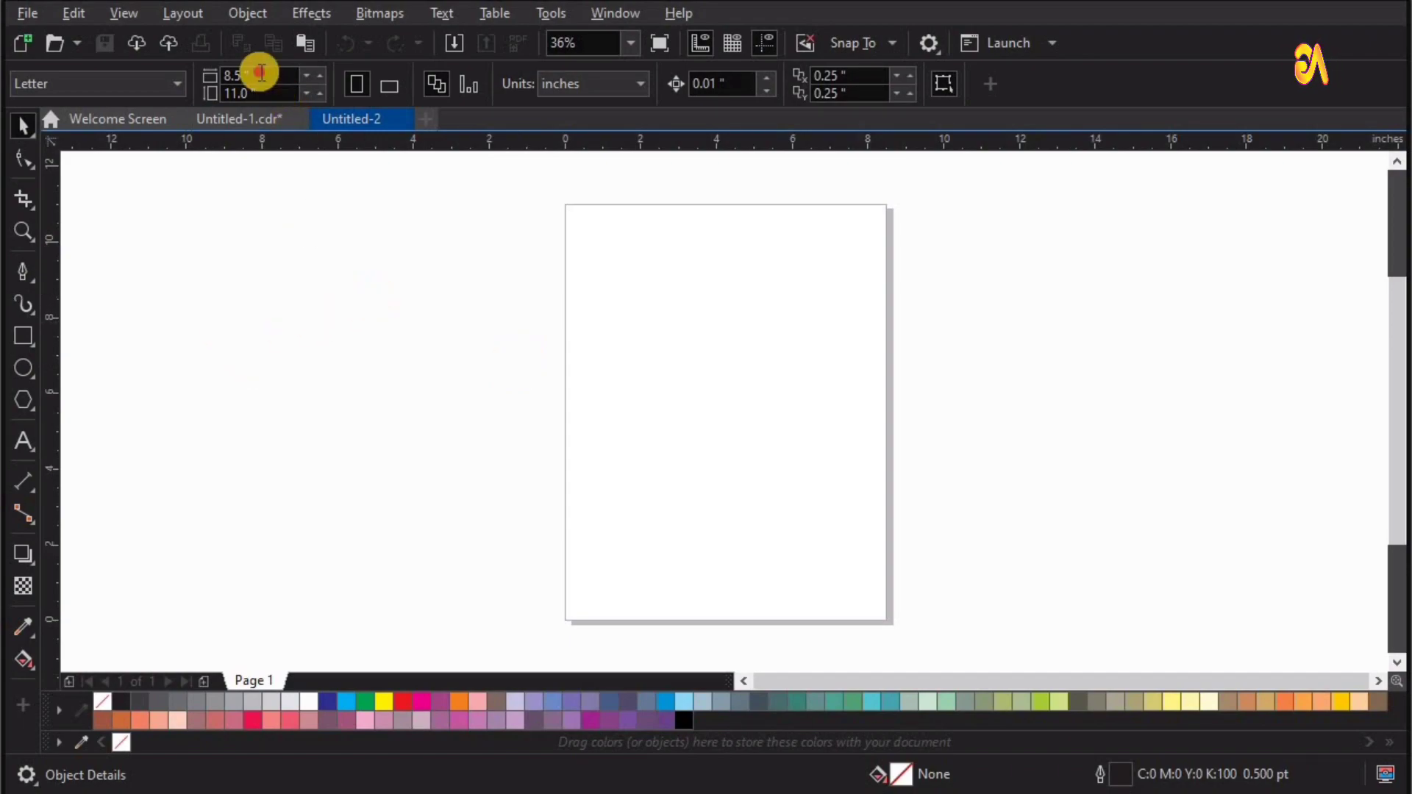
Step: Set the page size to 4 × 4 inches
{"action": "left_click_drag", "start_coordinate": [261, 72], "coordinate": [202, 91]}
{"action": "type", "text": "4"}
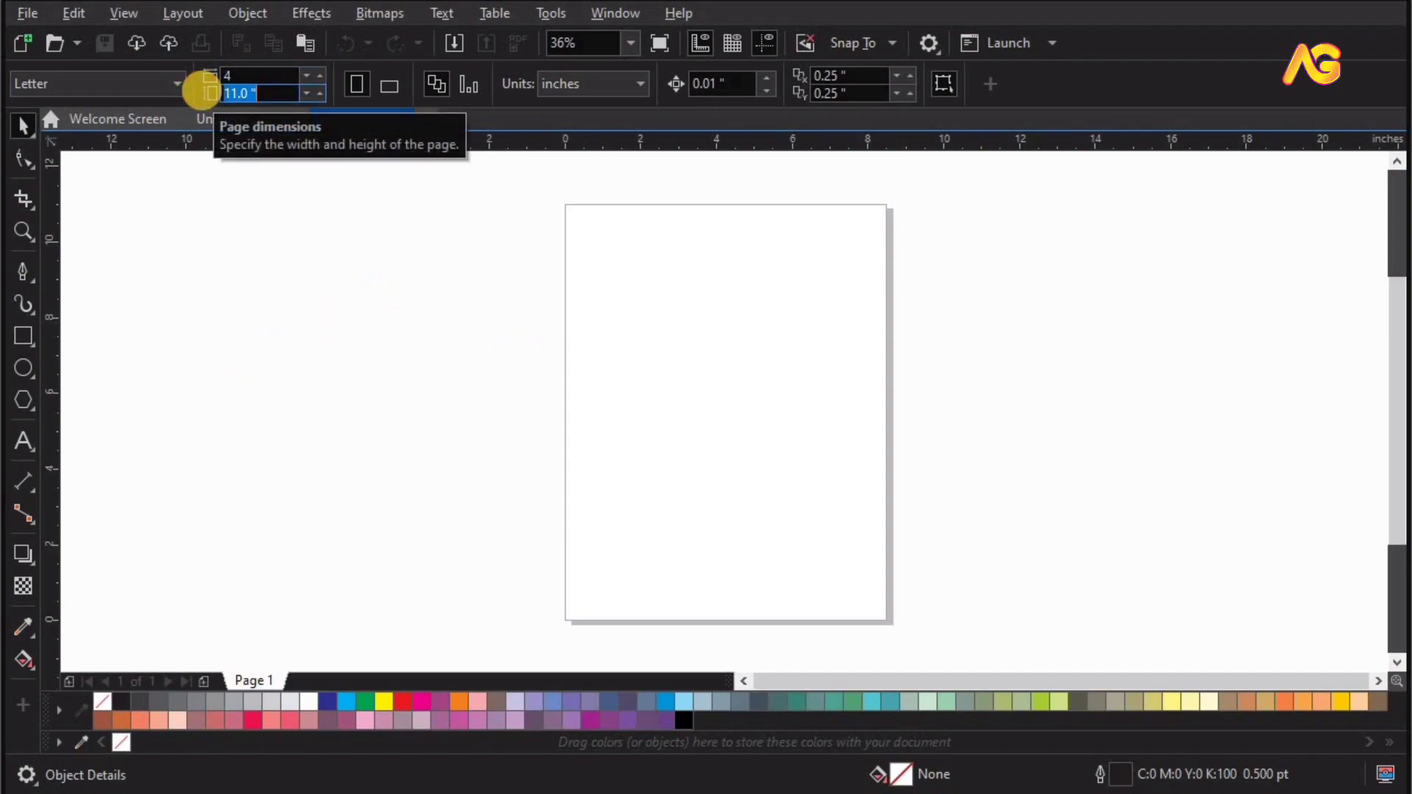
{"action": "key", "text": "Return"}
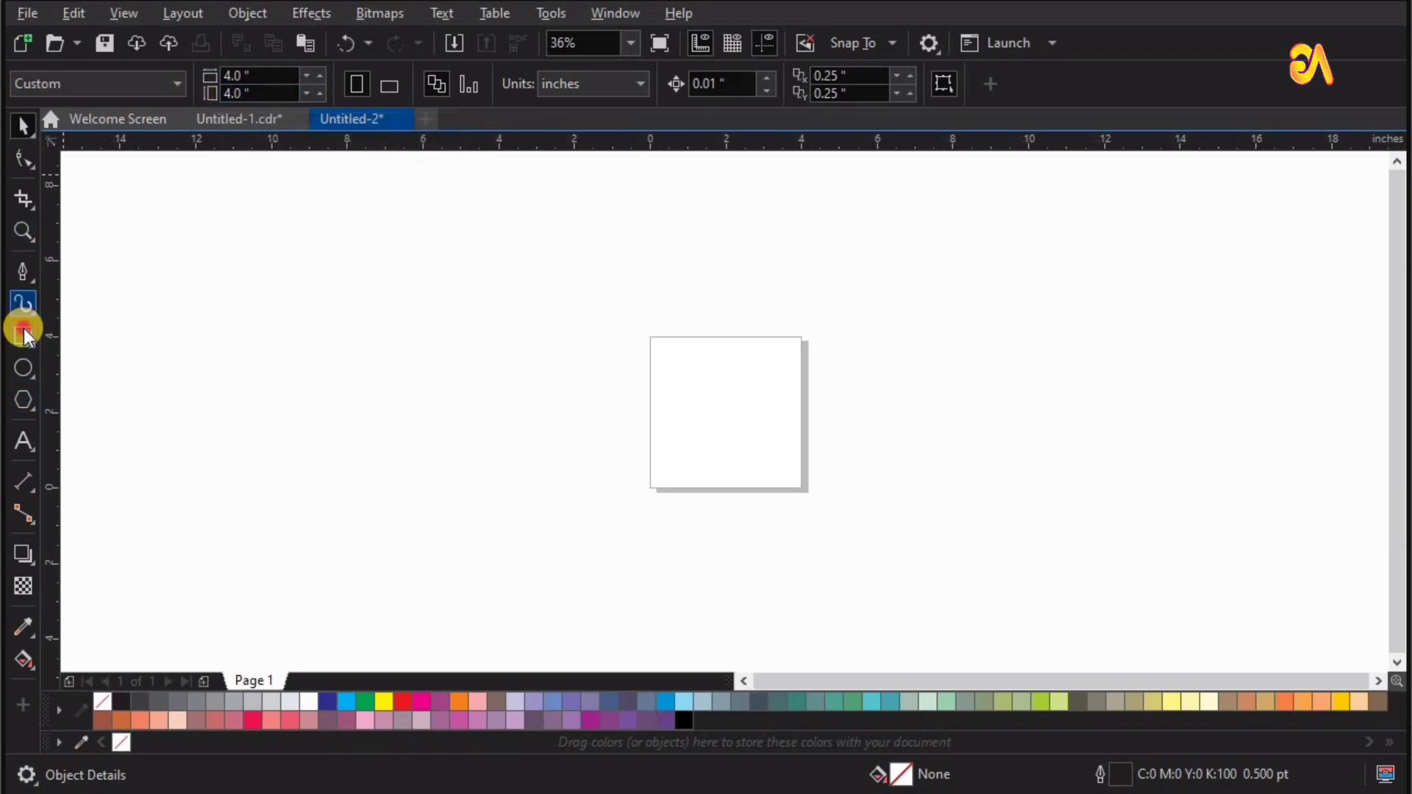
Step: Create a page-sized 4-inch square rectangle and zoom to fit the page
{"action": "double_click", "coordinate": [24, 336]}
{"action": "key", "text": "shift+F4"}
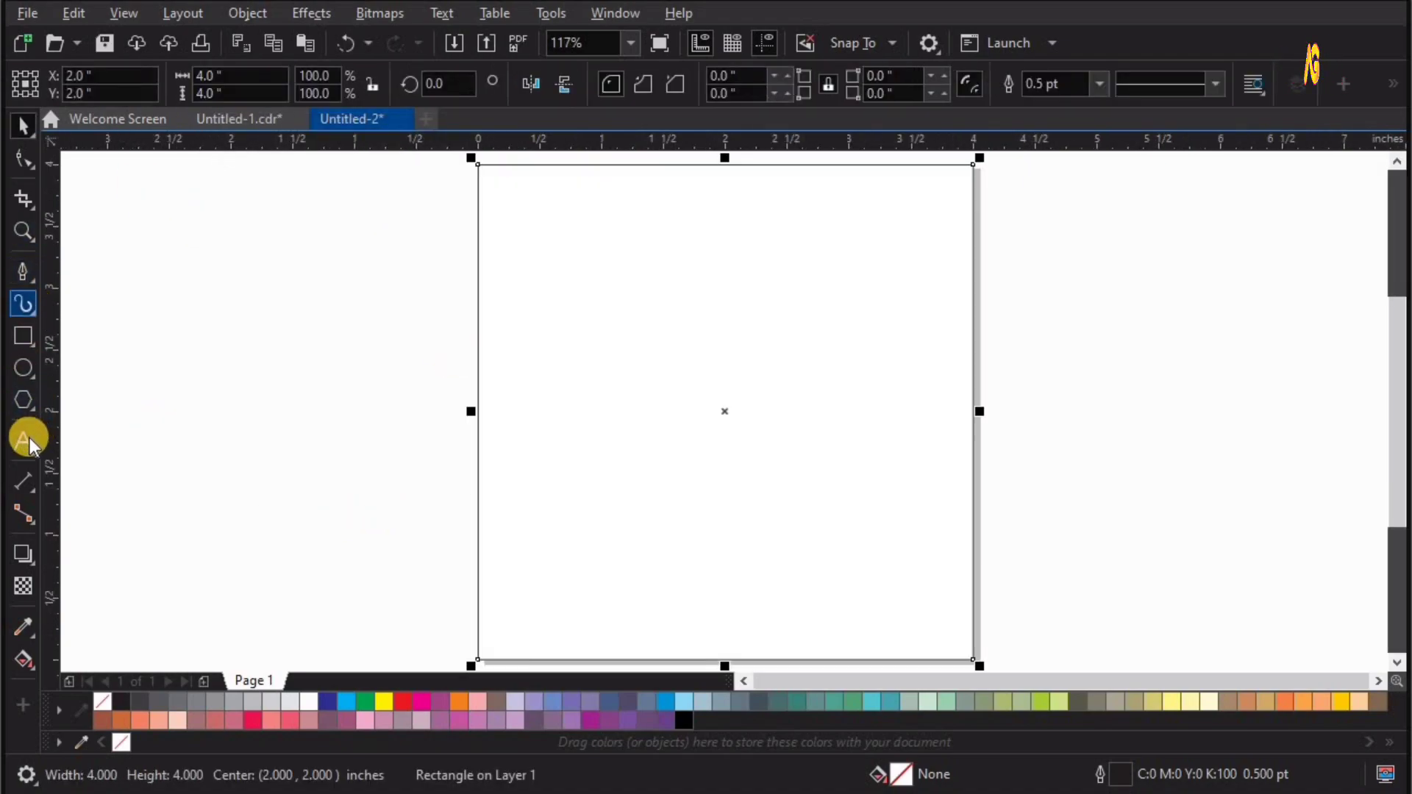
{"action": "left_click", "coordinate": [23, 441]}
Step: Type '3D' left of the page and enlarge it to about 157 pt
{"action": "left_click", "coordinate": [145, 304]}
{"action": "type", "text": "3"}
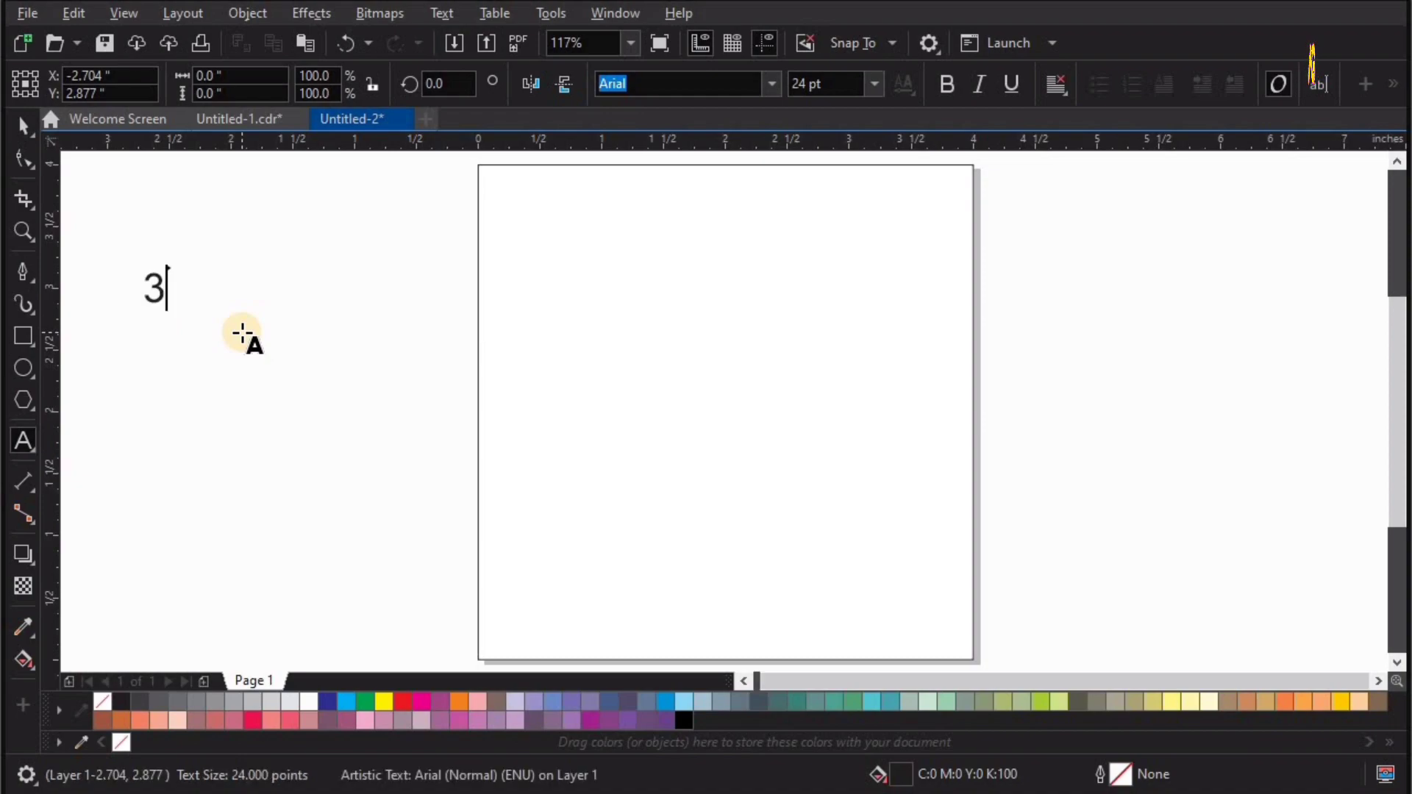
{"action": "type", "text": "D"}
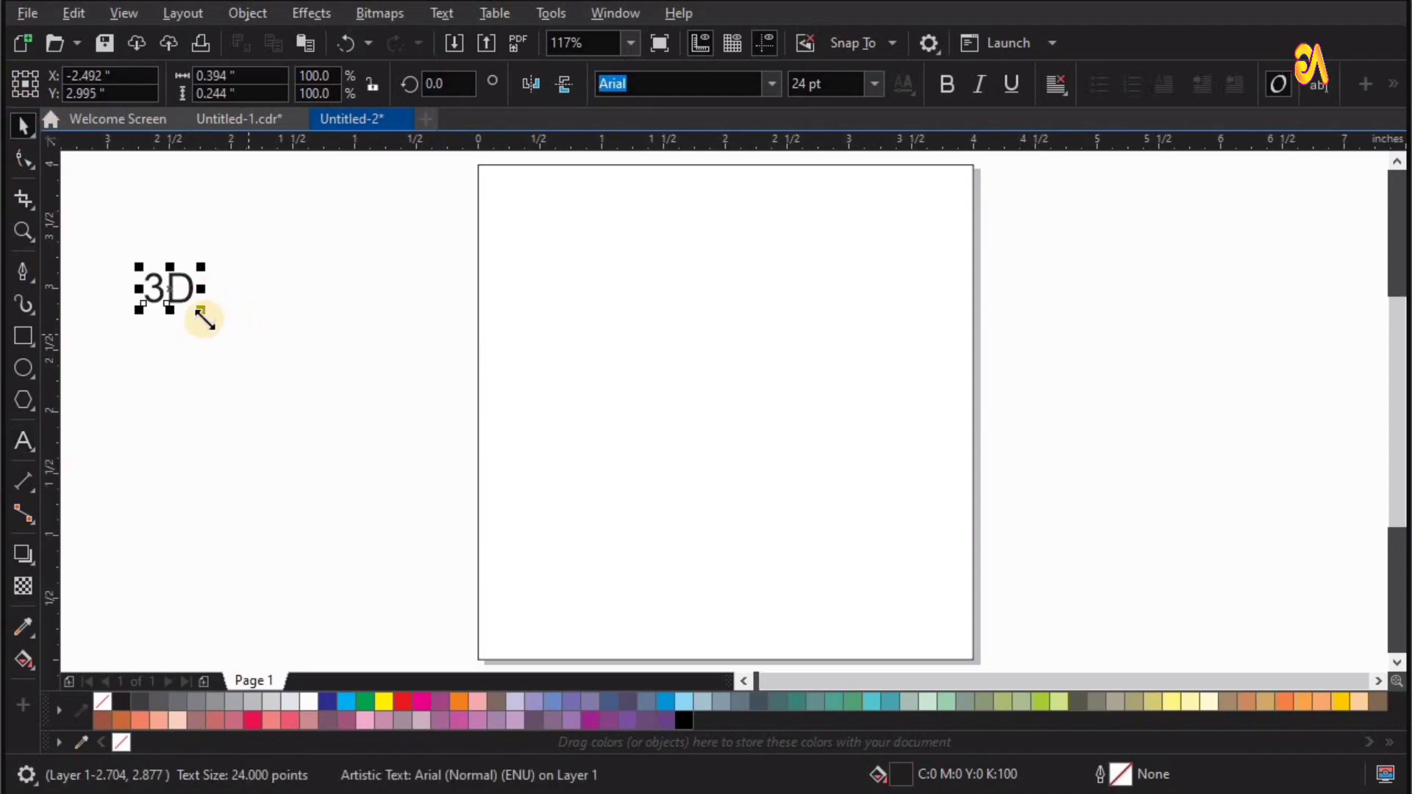
{"action": "left_click_drag", "start_coordinate": [201, 310], "coordinate": [473, 576]}
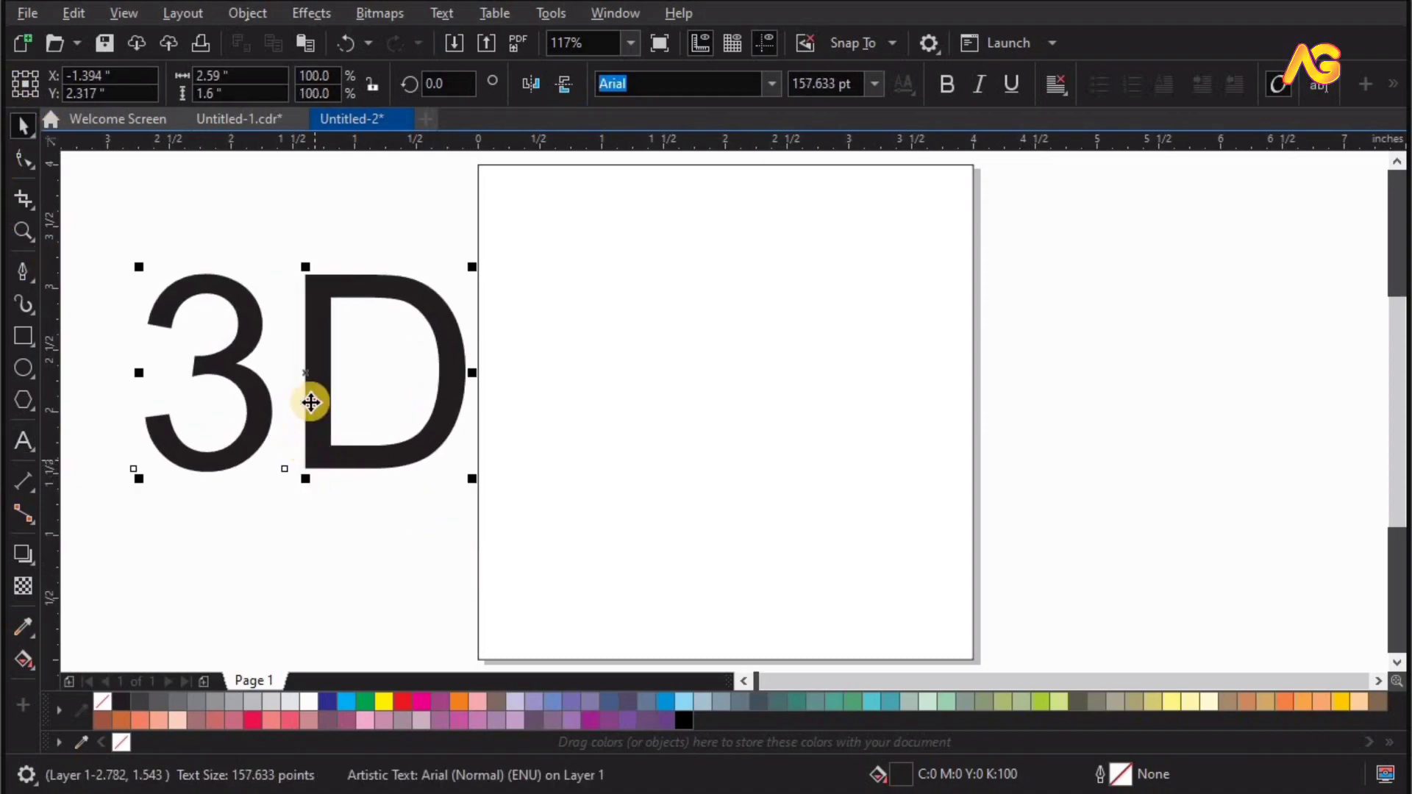
{"action": "left_click_drag", "start_coordinate": [309, 397], "coordinate": [260, 349]}
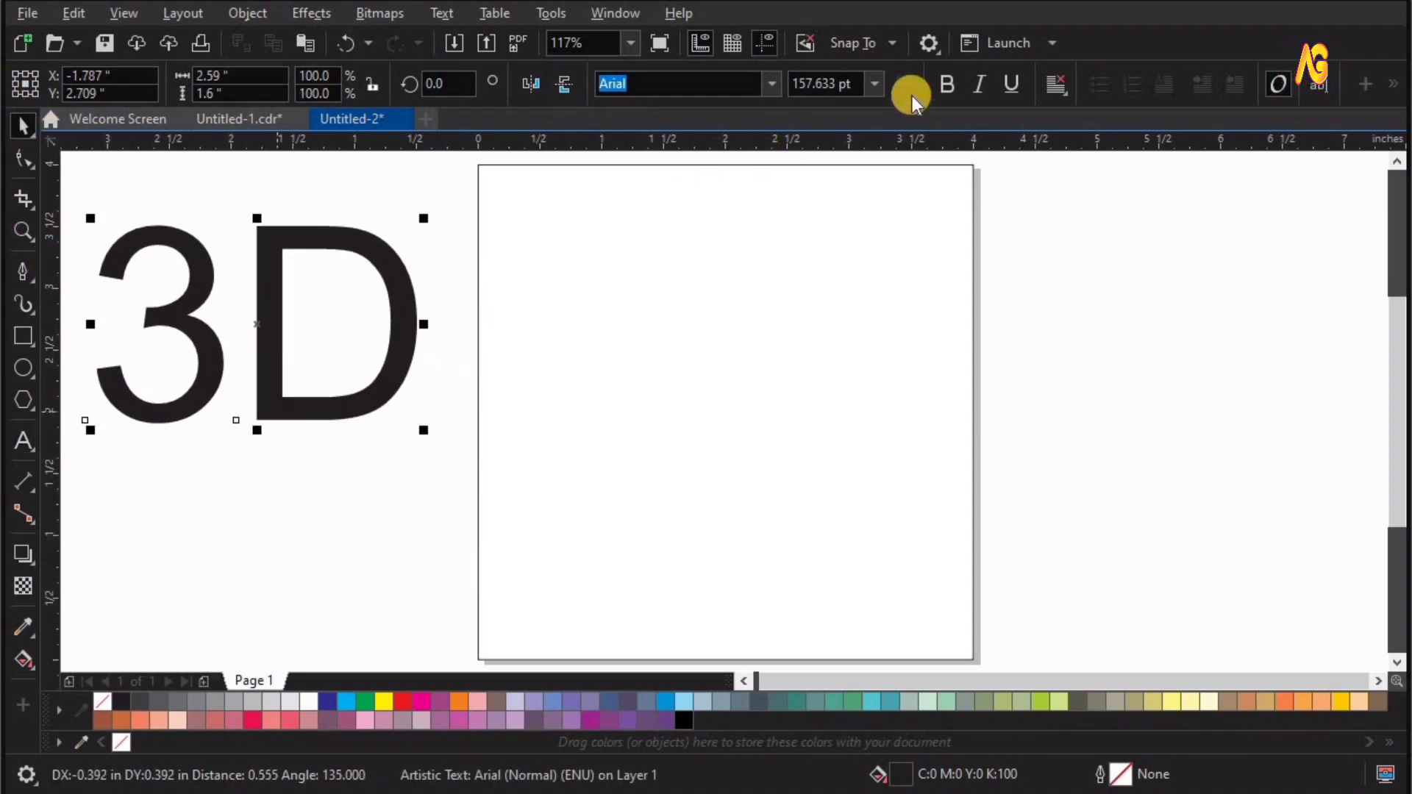
Step: Change the 3D text to the Oliver font, reposition it and zoom in
{"action": "left_click", "coordinate": [771, 83]}
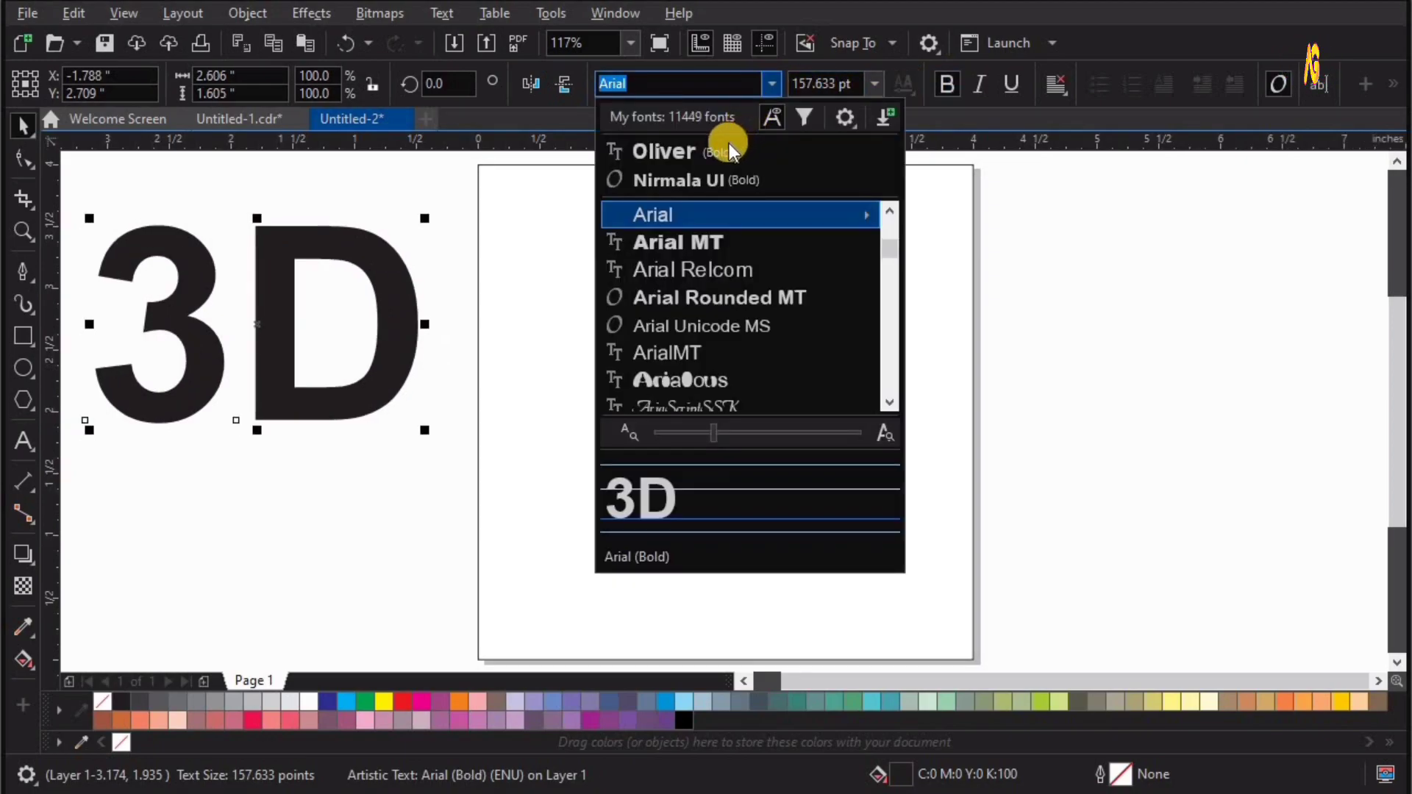
{"action": "left_click", "coordinate": [729, 149]}
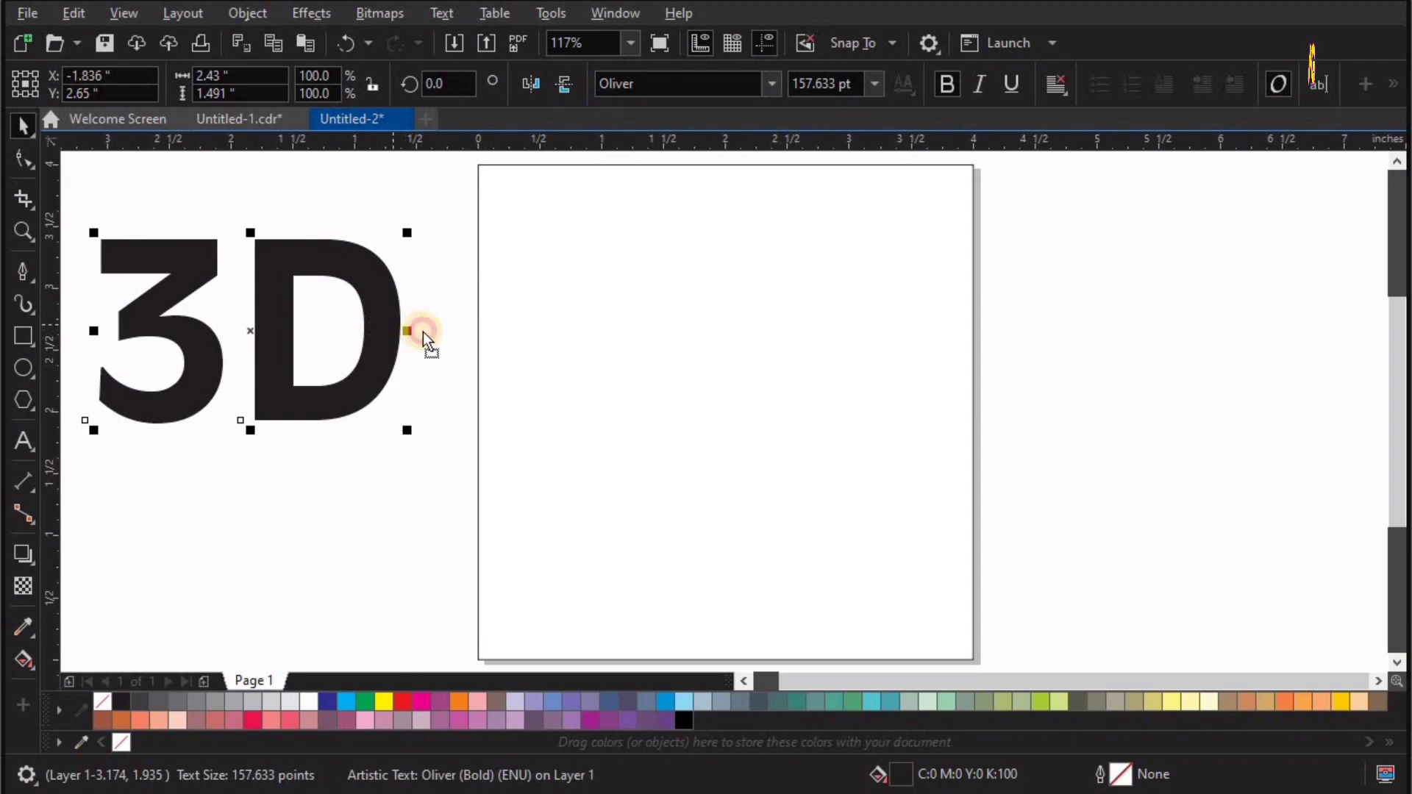
{"action": "left_click_drag", "start_coordinate": [403, 331], "coordinate": [433, 343]}
{"action": "key", "text": "z"}
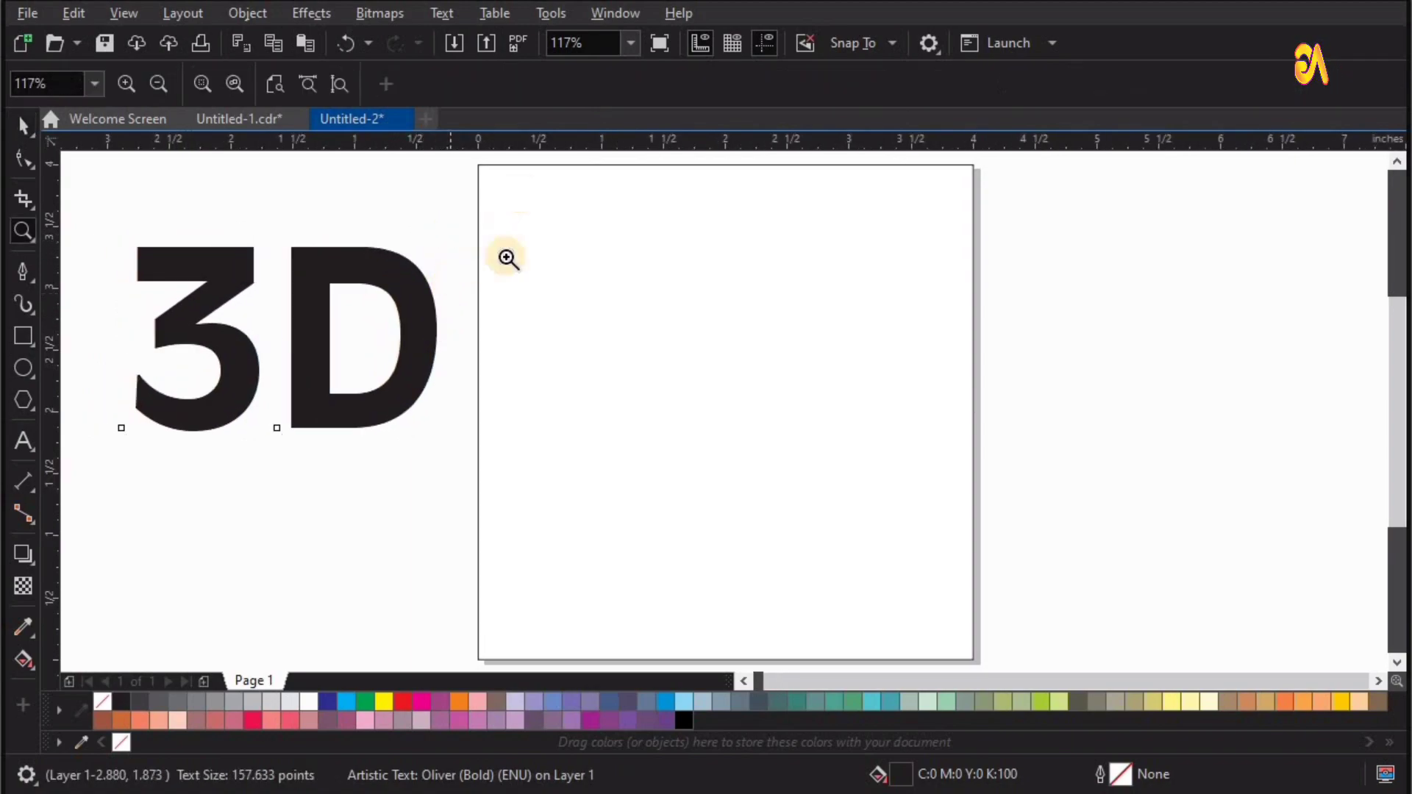
{"action": "left_click_drag", "start_coordinate": [523, 195], "coordinate": [133, 510]}
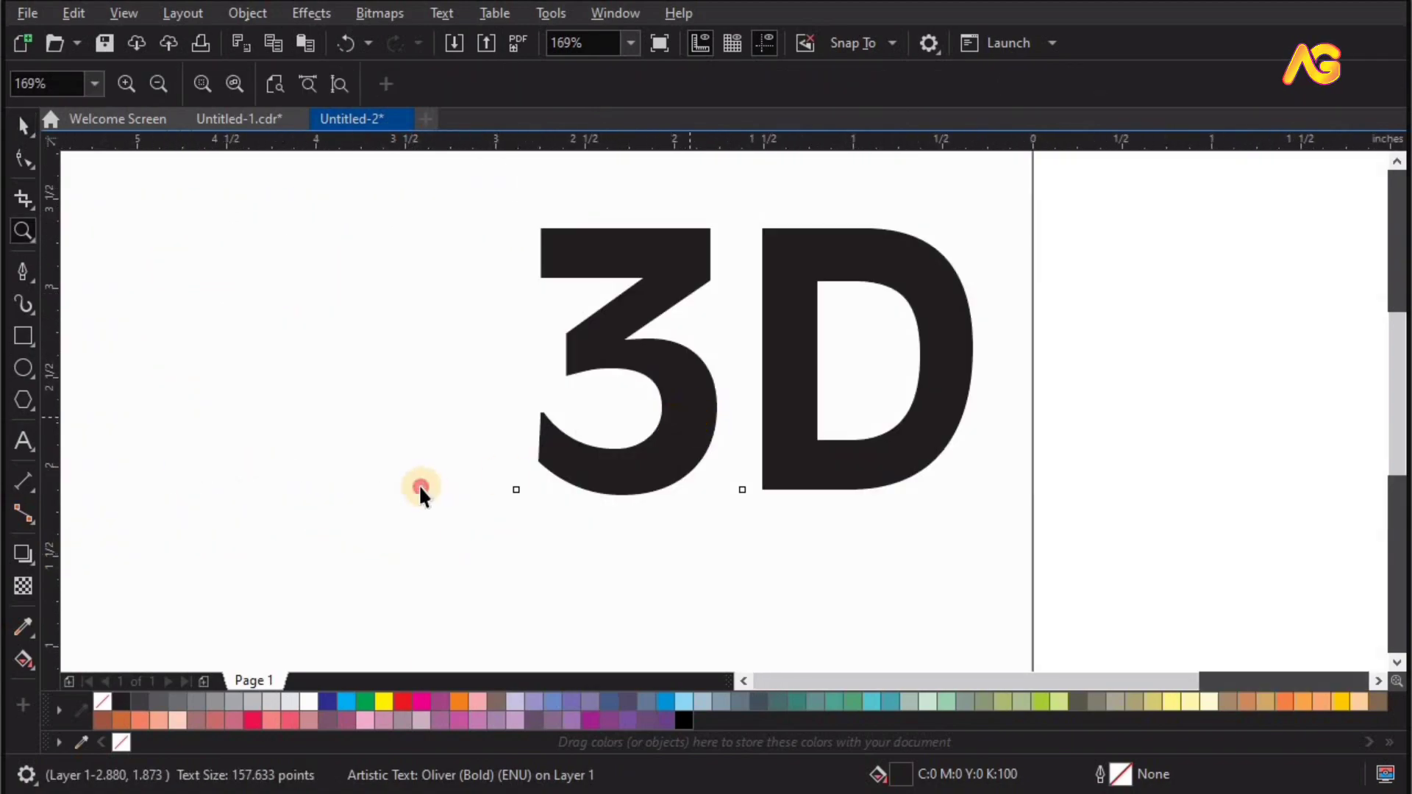
{"action": "key", "text": "space"}
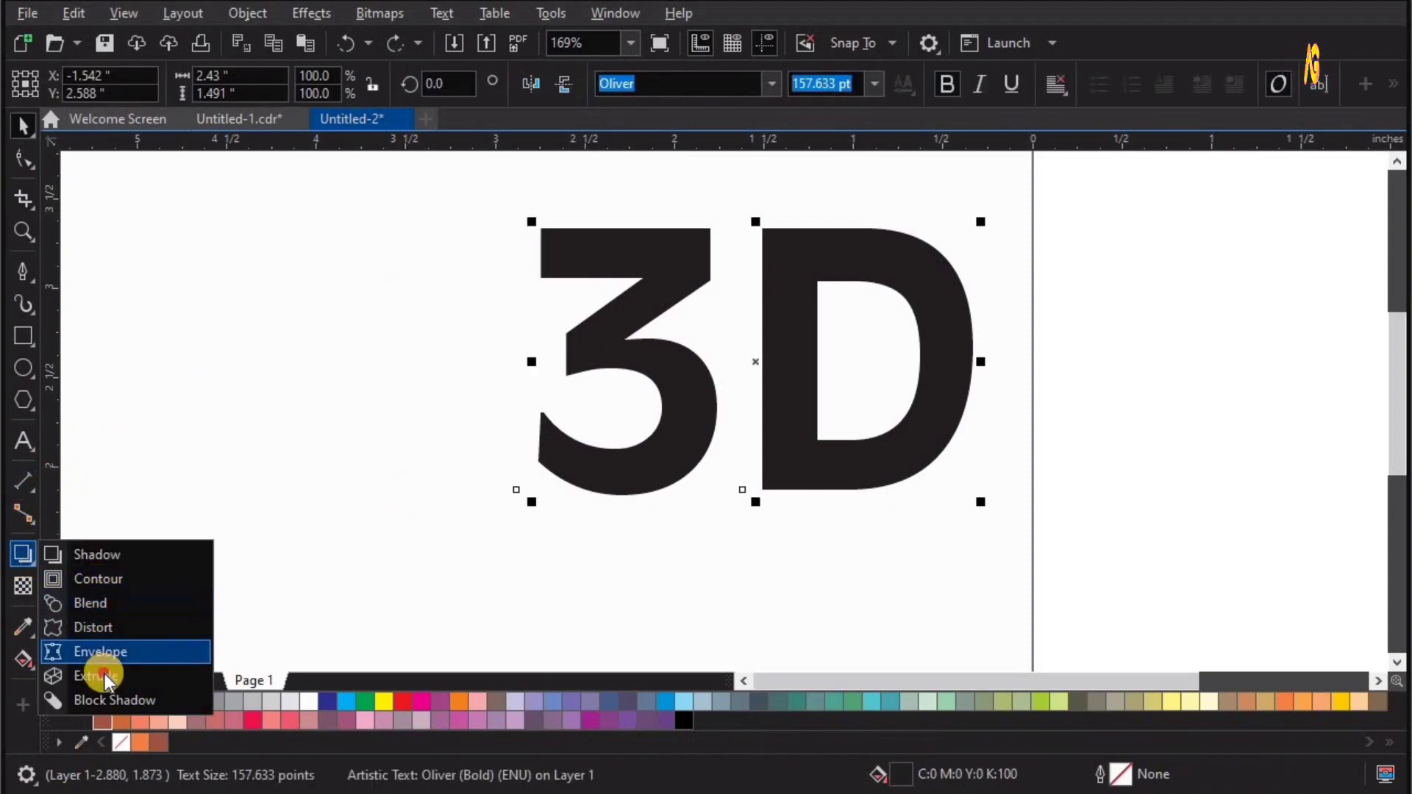
Step: Give the 3D text a shallow extrusion using a different extrusion type
{"action": "left_click_drag", "start_coordinate": [34, 563], "coordinate": [104, 674]}
{"action": "left_click_drag", "start_coordinate": [712, 366], "coordinate": [665, 354]}
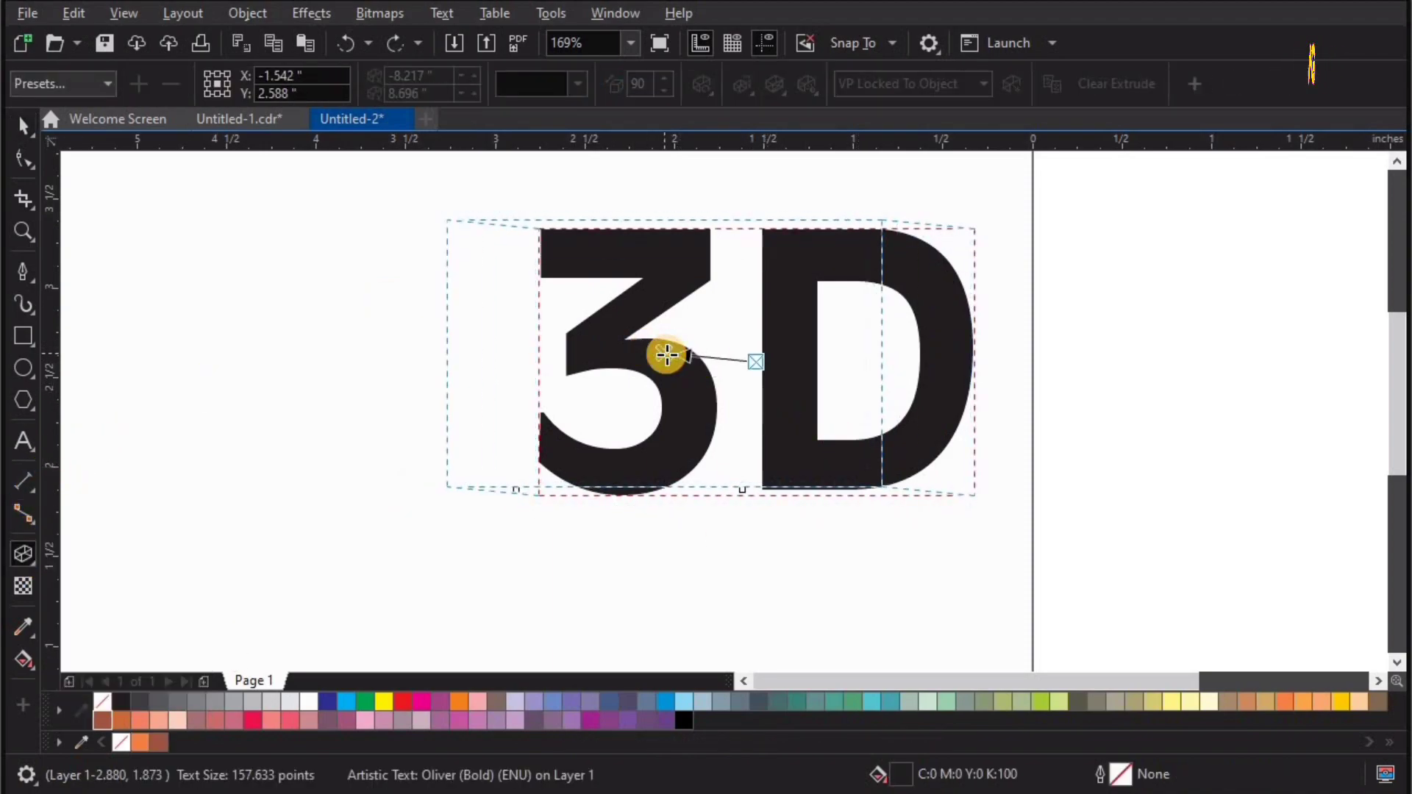
{"action": "left_click", "coordinate": [578, 83]}
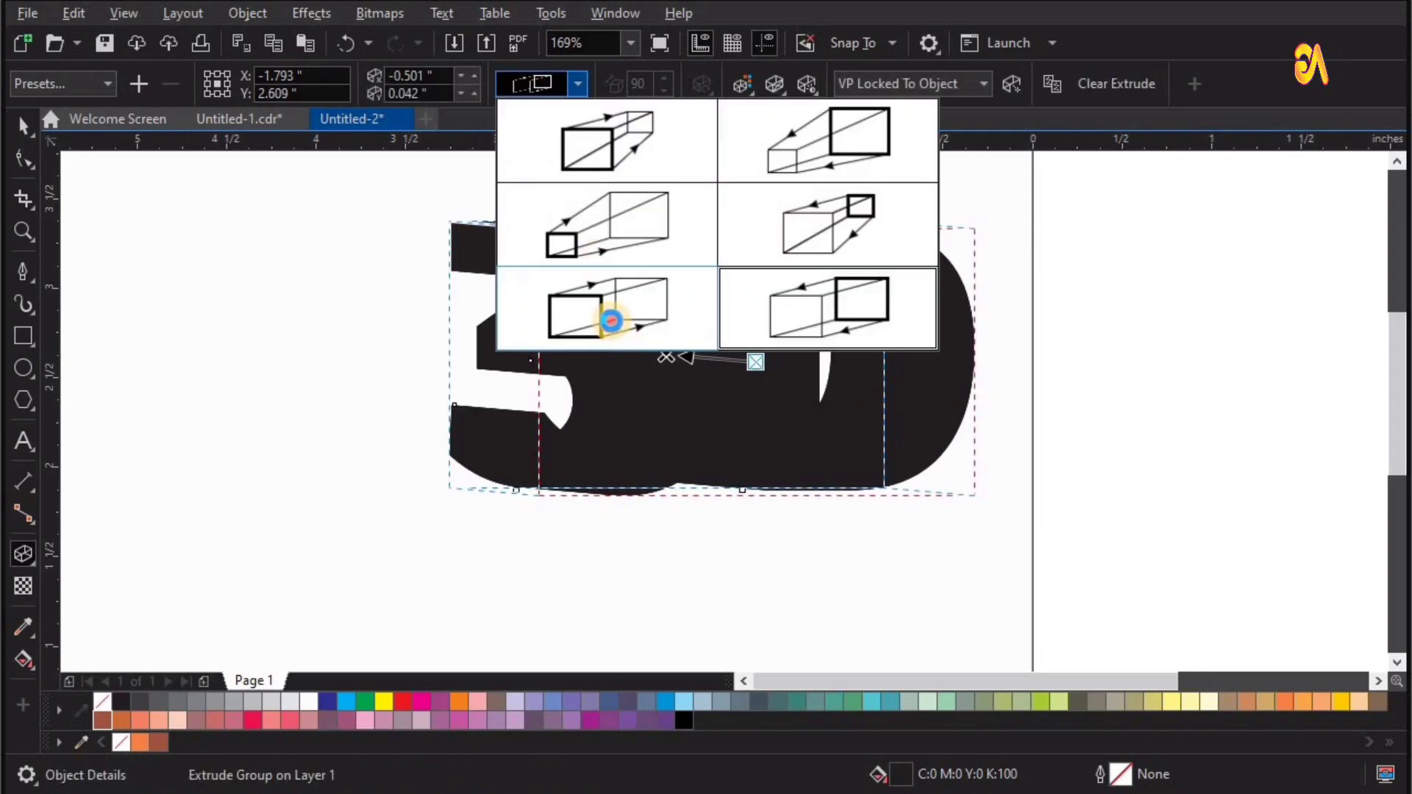
{"action": "left_click", "coordinate": [659, 383]}
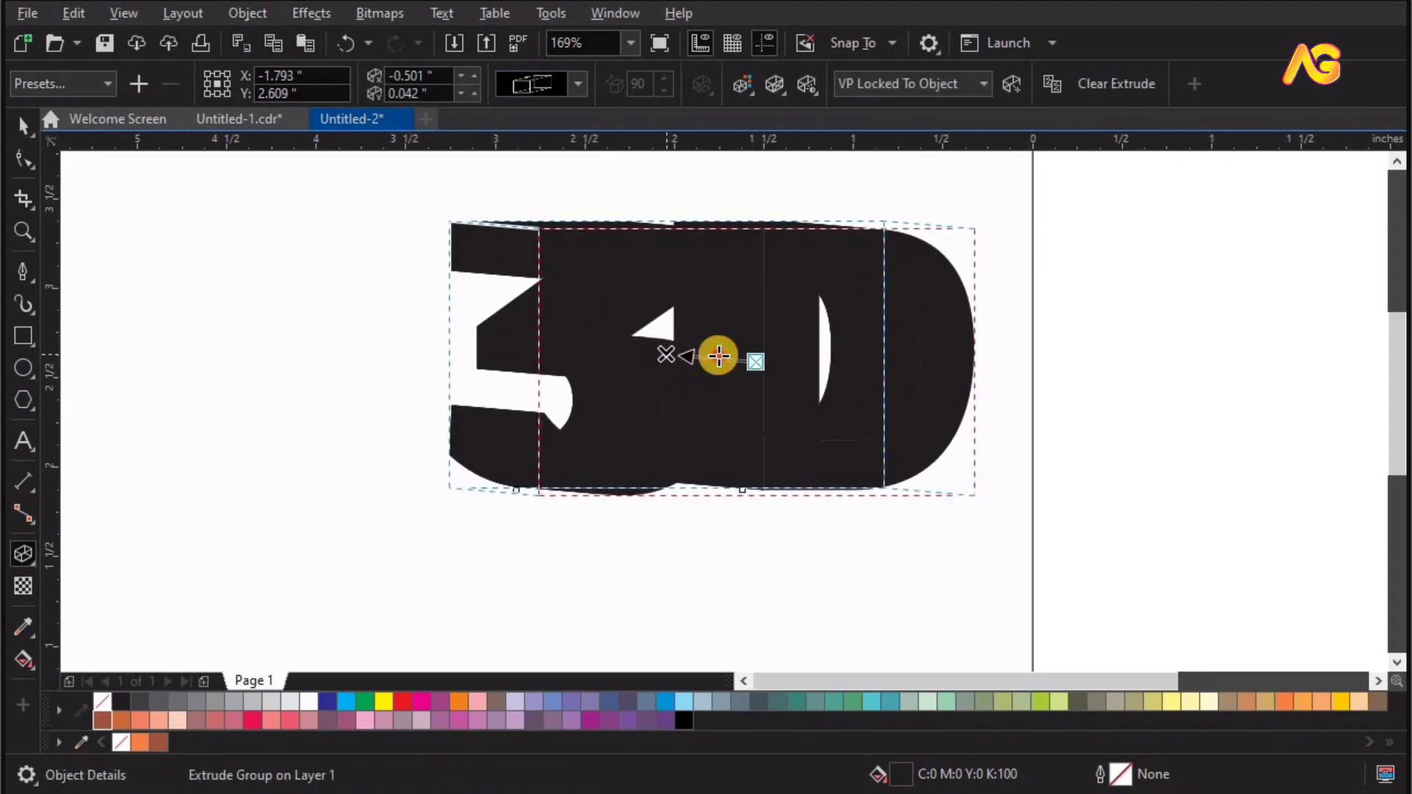
{"action": "left_click_drag", "start_coordinate": [666, 354], "coordinate": [725, 359]}
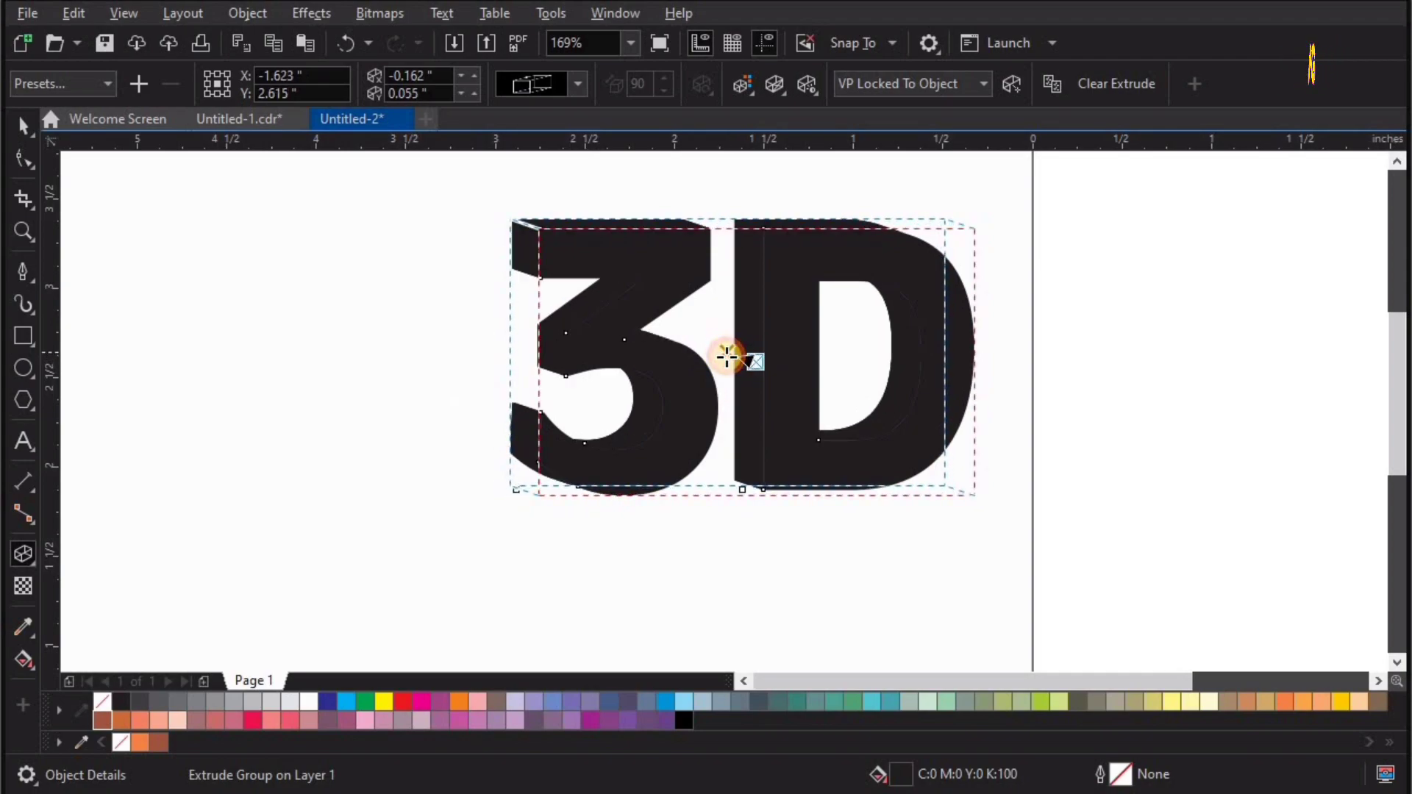
{"action": "left_click_drag", "start_coordinate": [727, 357], "coordinate": [726, 363]}
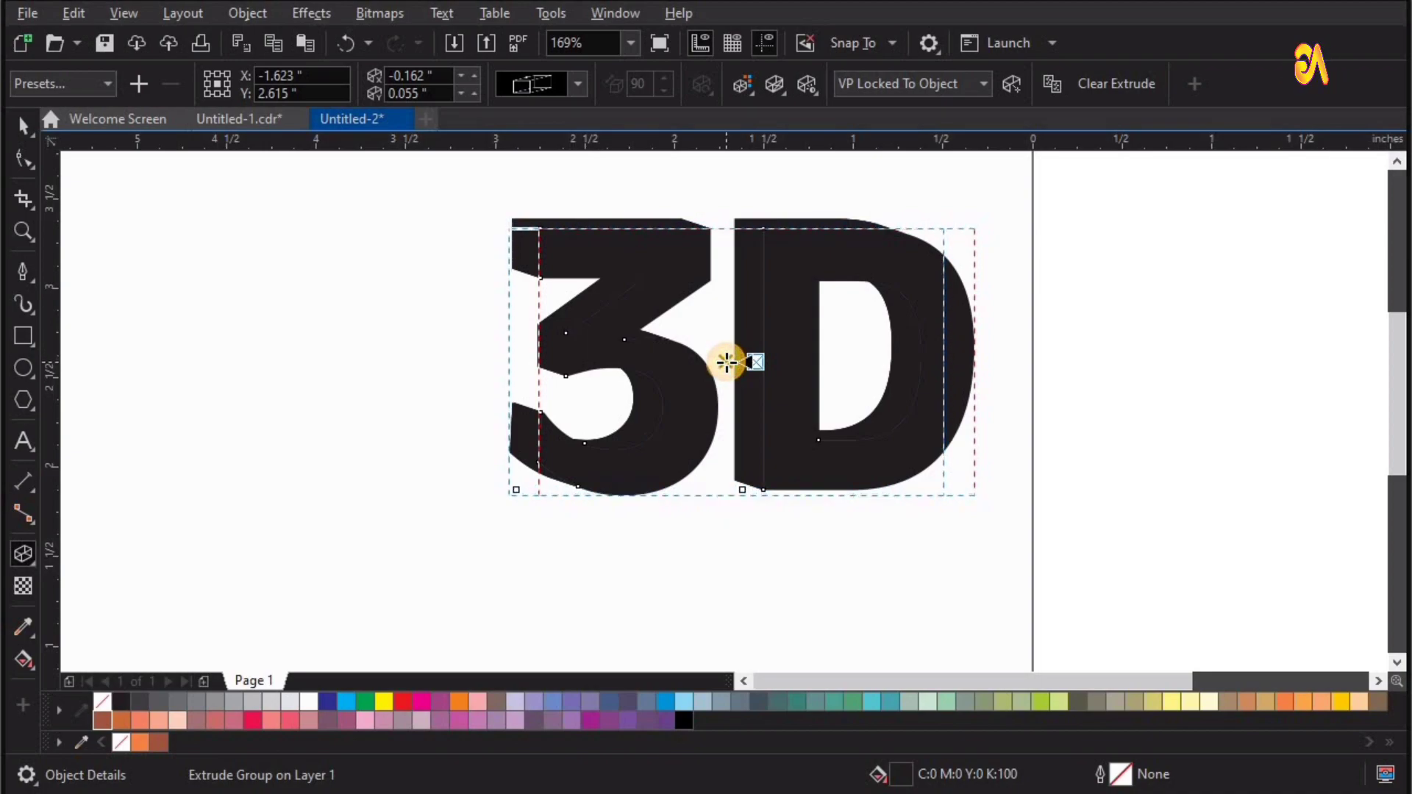
{"action": "key", "text": "space"}
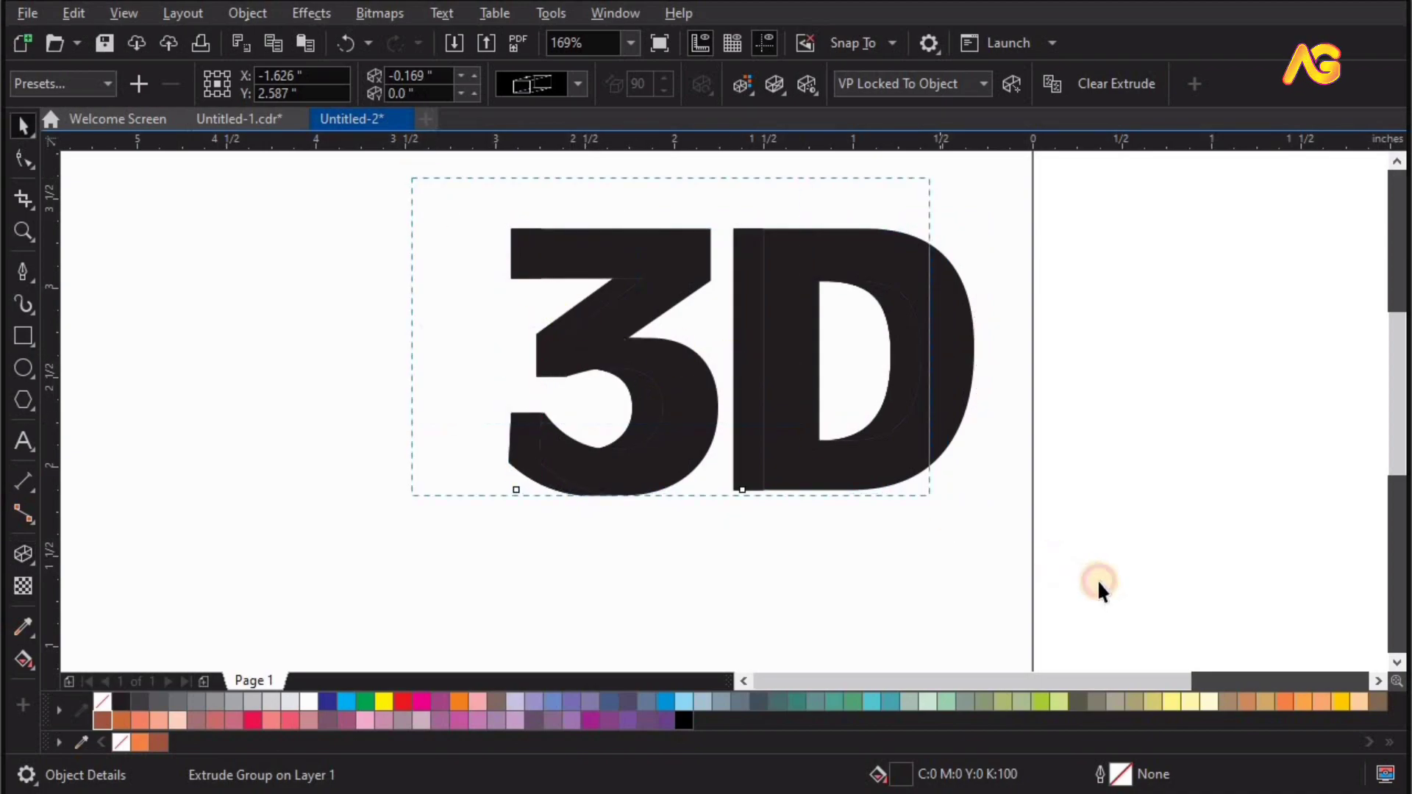
Step: Fill the extruded 3D text with Ruby Red and zoom in closer
{"action": "left_click", "coordinate": [134, 750]}
{"action": "left_click_drag", "start_coordinate": [158, 751], "coordinate": [762, 360]}
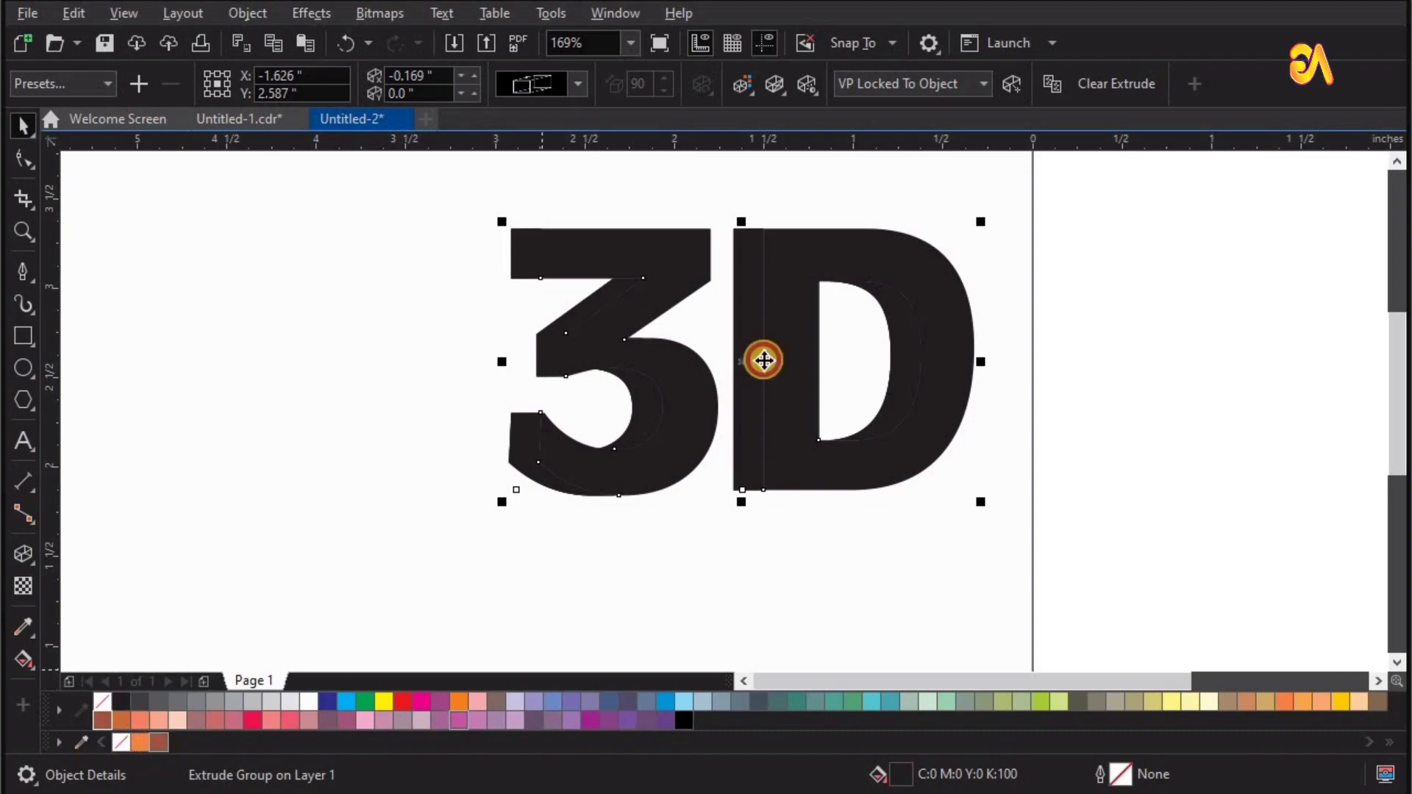
{"action": "key", "text": "z"}
{"action": "left_click_drag", "start_coordinate": [456, 190], "coordinate": [1121, 581]}
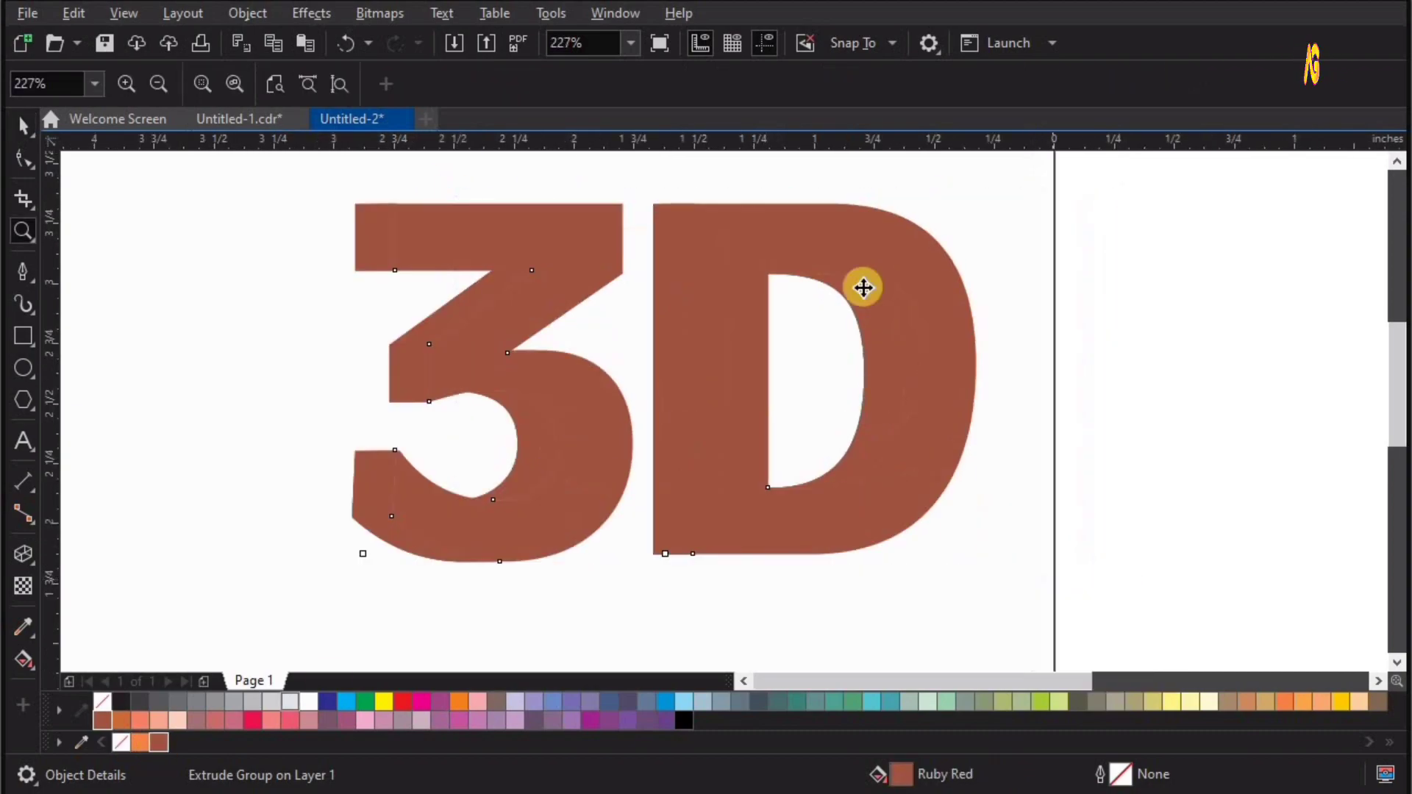
{"action": "key", "text": "space"}
Step: Shade the extrusion sides with Color Shading starting from near-black #1C0A10
{"action": "left_click", "coordinate": [809, 90]}
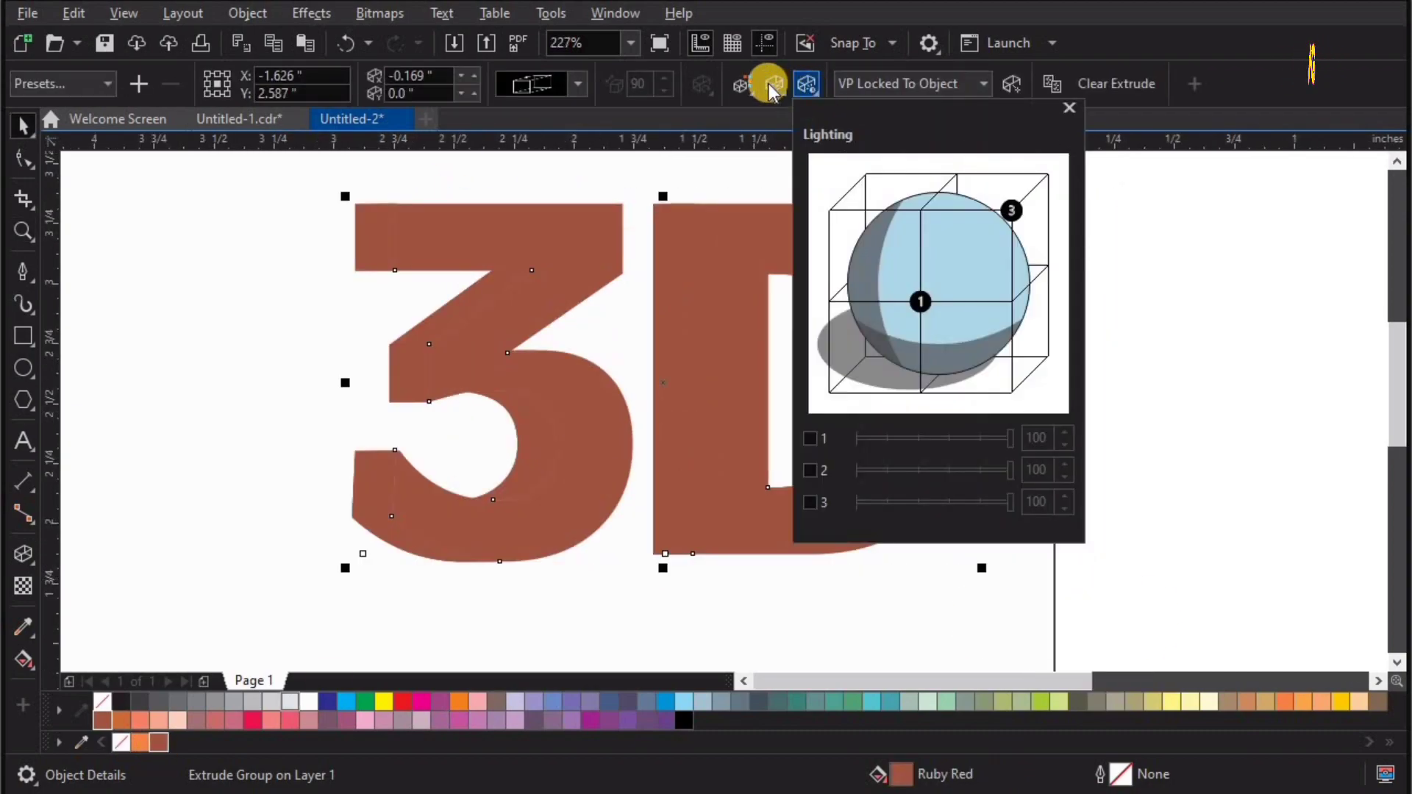
{"action": "left_click", "coordinate": [744, 86]}
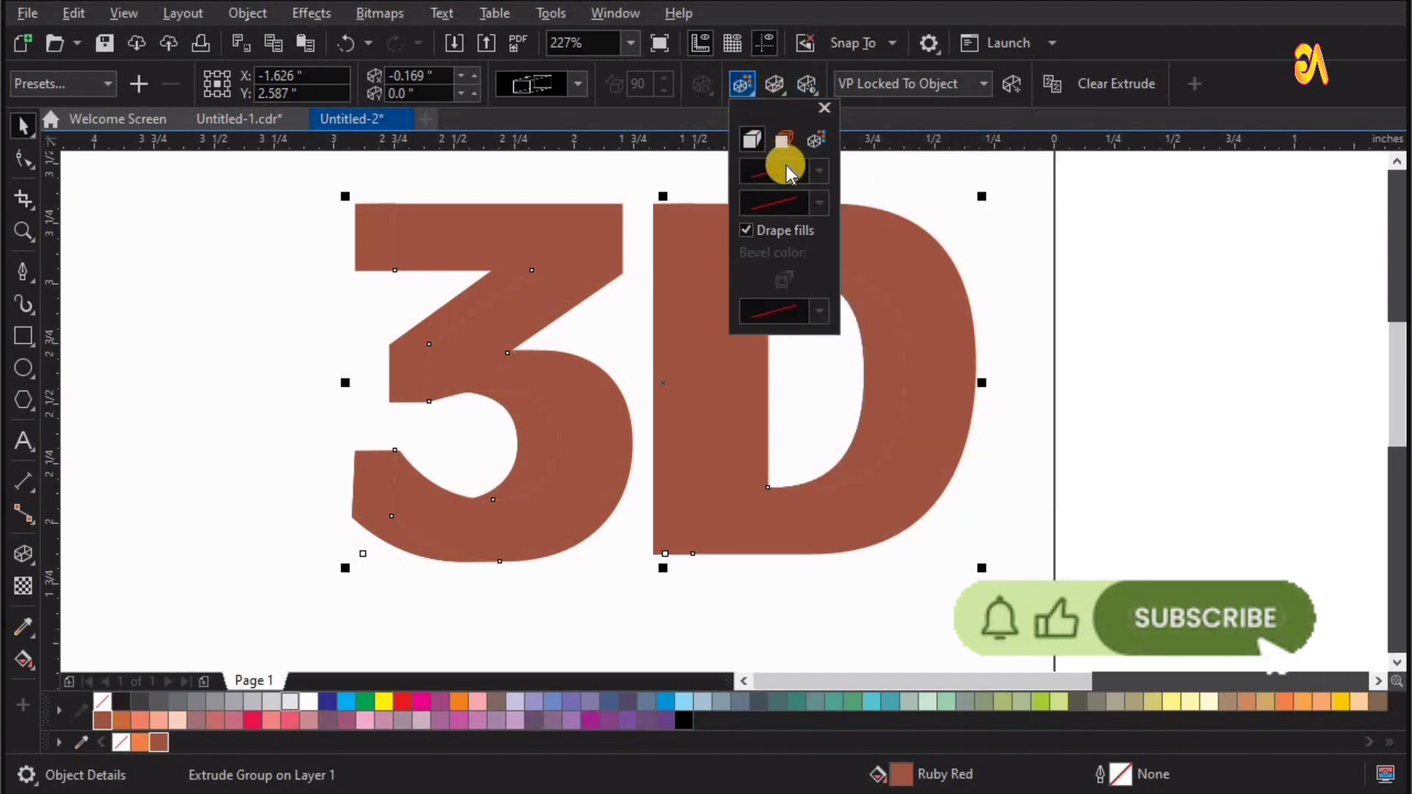
{"action": "left_click", "coordinate": [812, 143]}
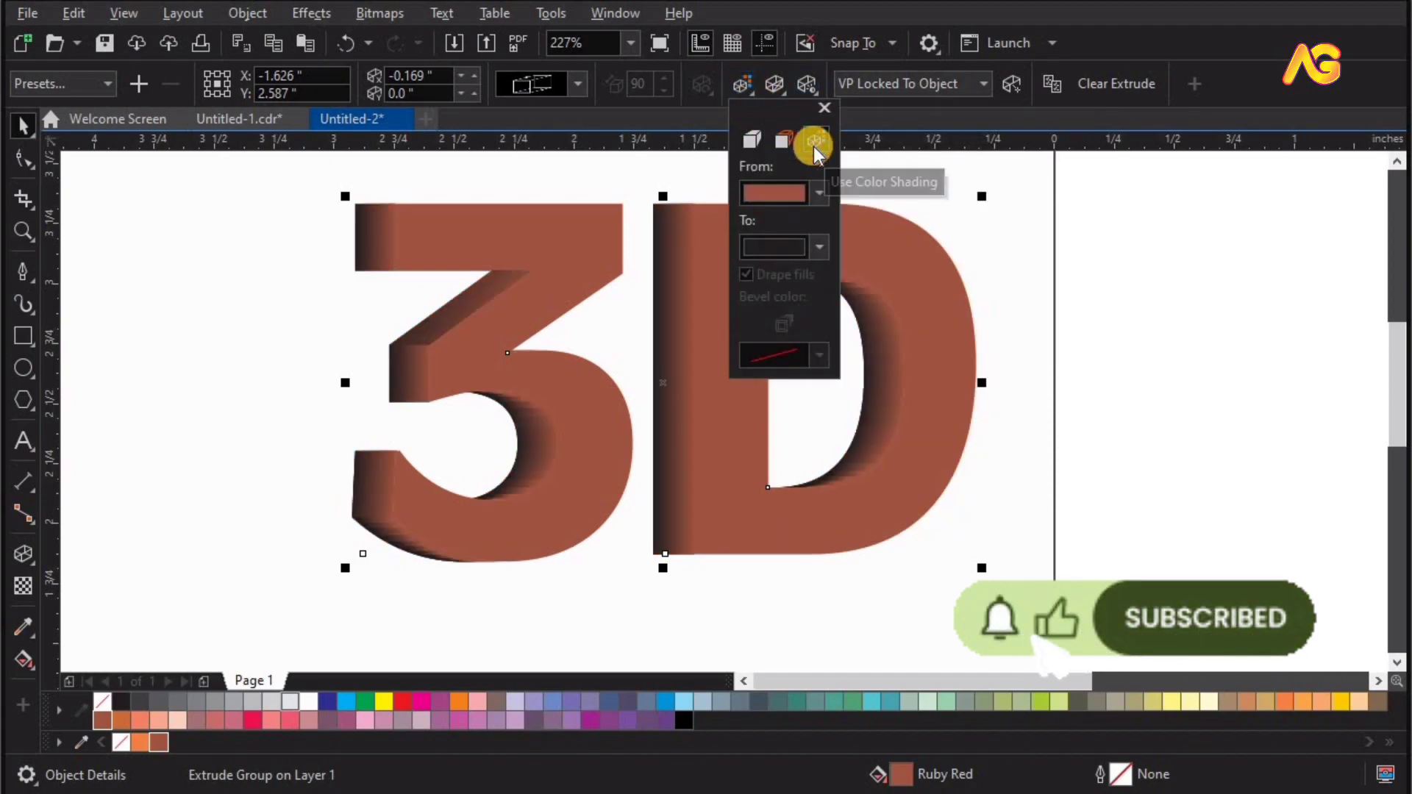
{"action": "left_click", "coordinate": [818, 188]}
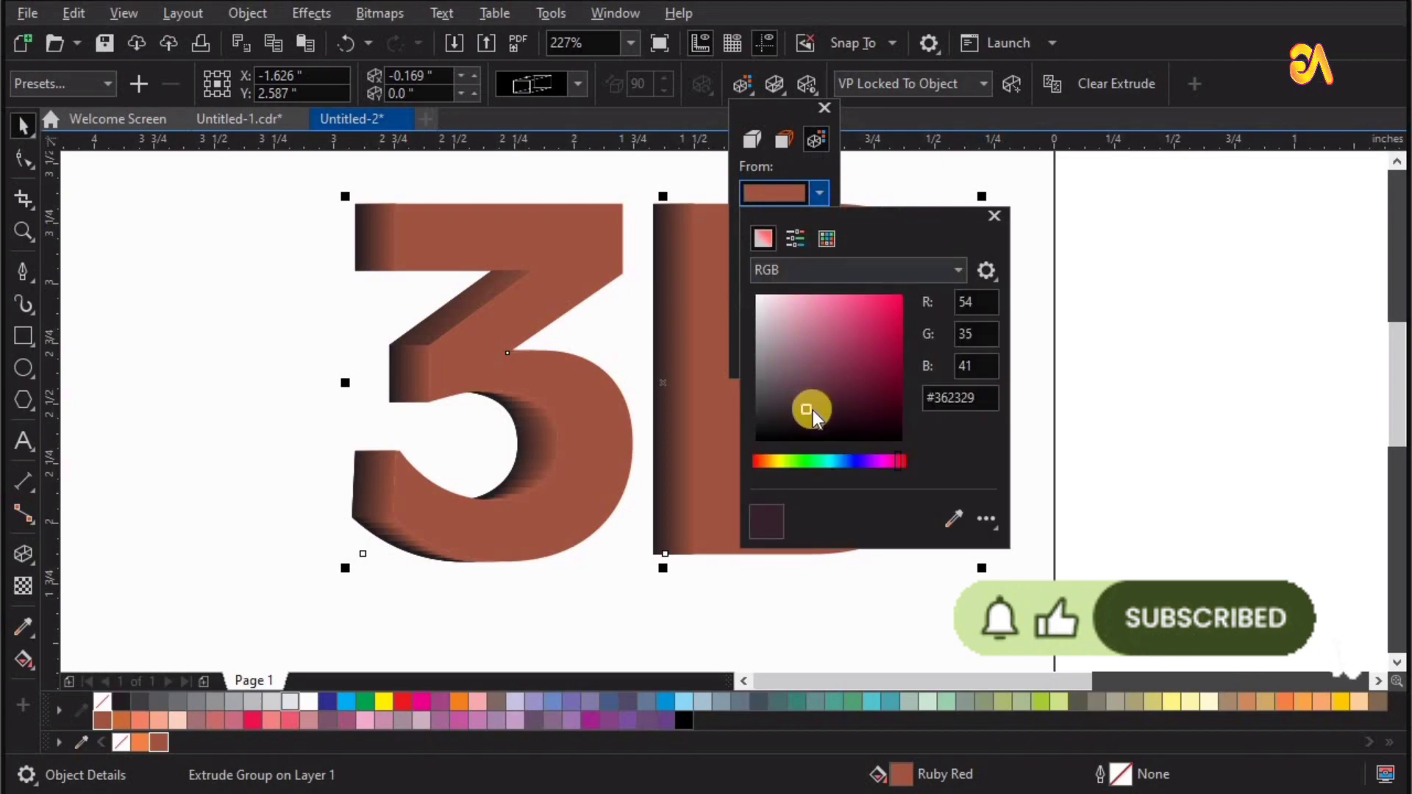
{"action": "left_click_drag", "start_coordinate": [809, 409], "coordinate": [859, 429]}
{"action": "left_click", "coordinate": [1131, 496]}
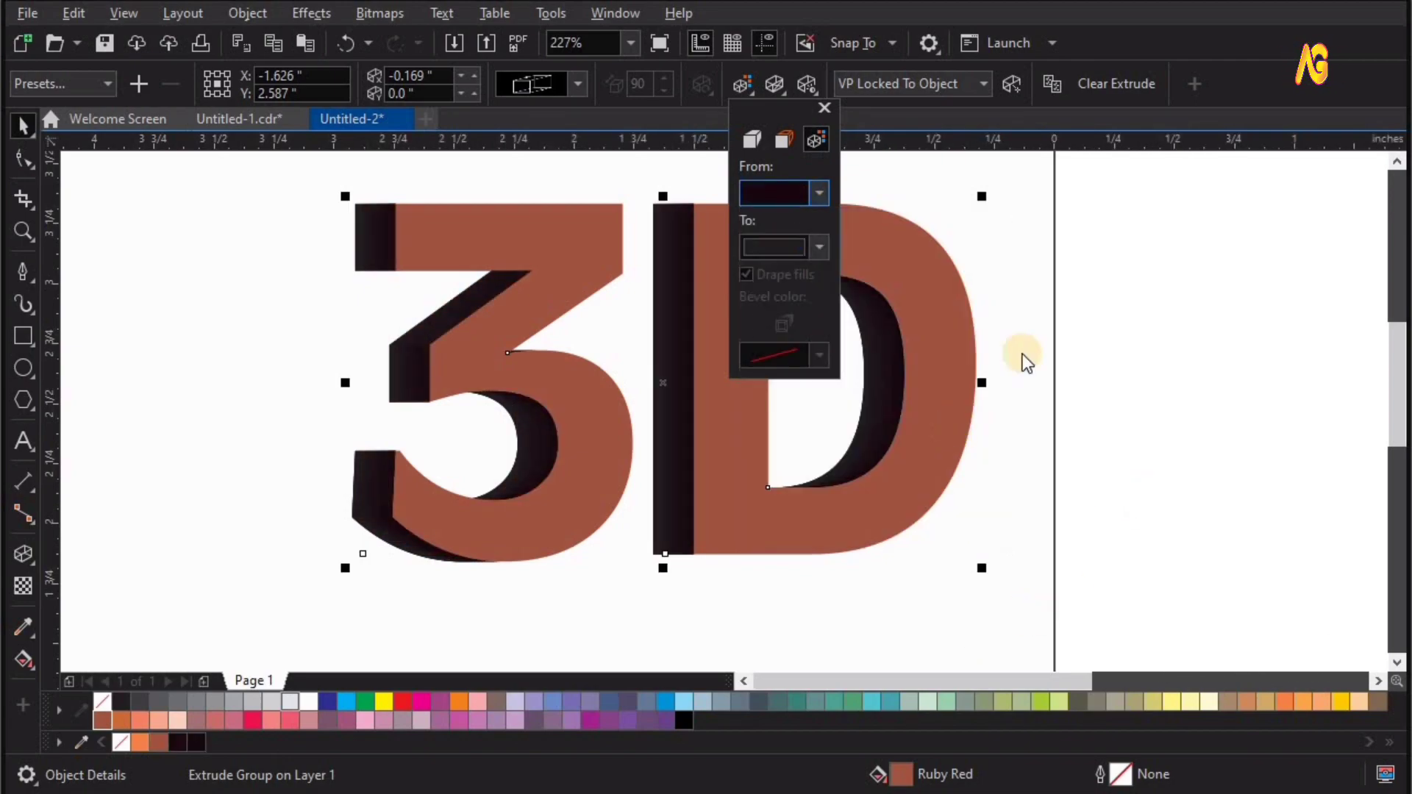
{"action": "left_click", "coordinate": [227, 441]}
Step: Nudge the extrusion's vanishing point left and select the whole extruded text
{"action": "left_click", "coordinate": [23, 550]}
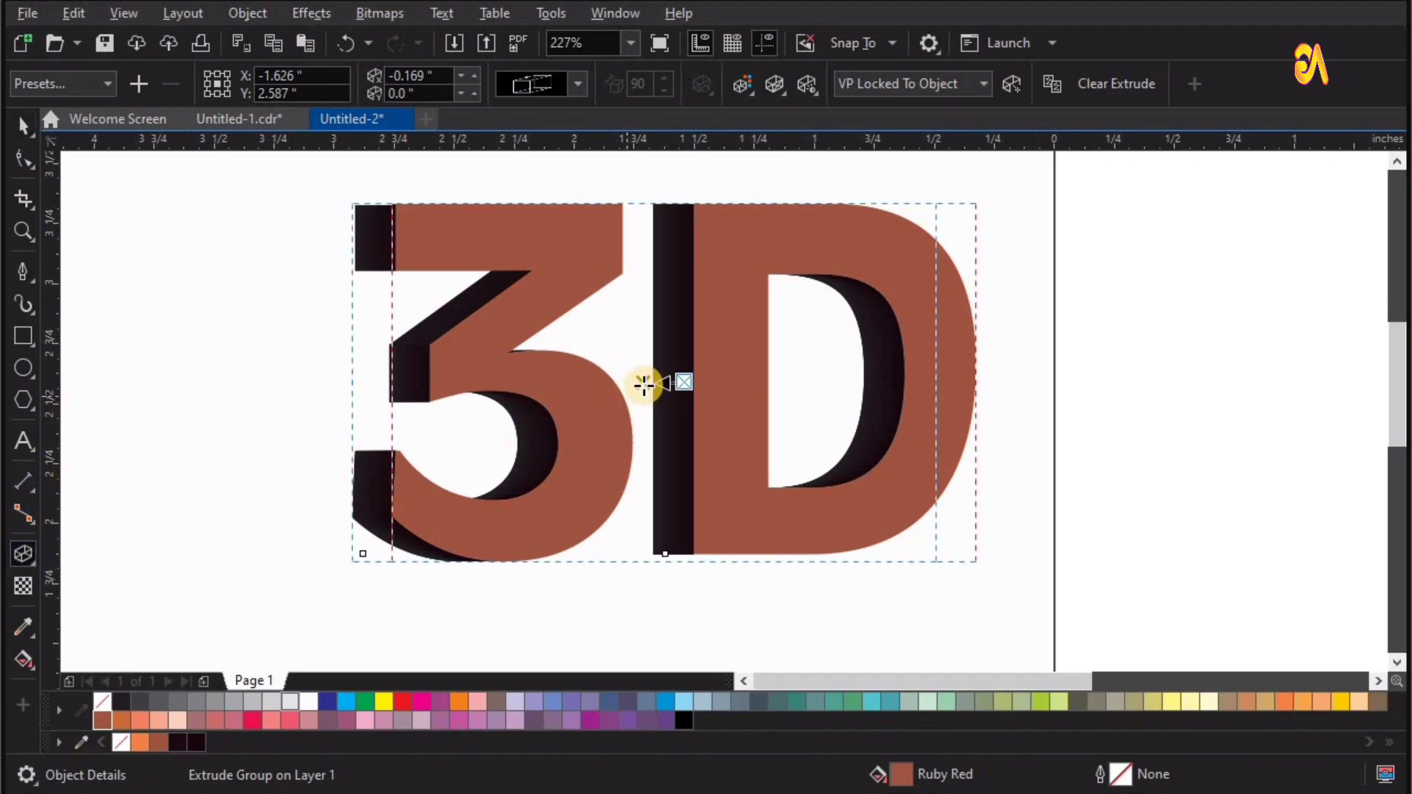
{"action": "left_click_drag", "start_coordinate": [636, 382], "coordinate": [634, 384]}
{"action": "key", "text": "space"}
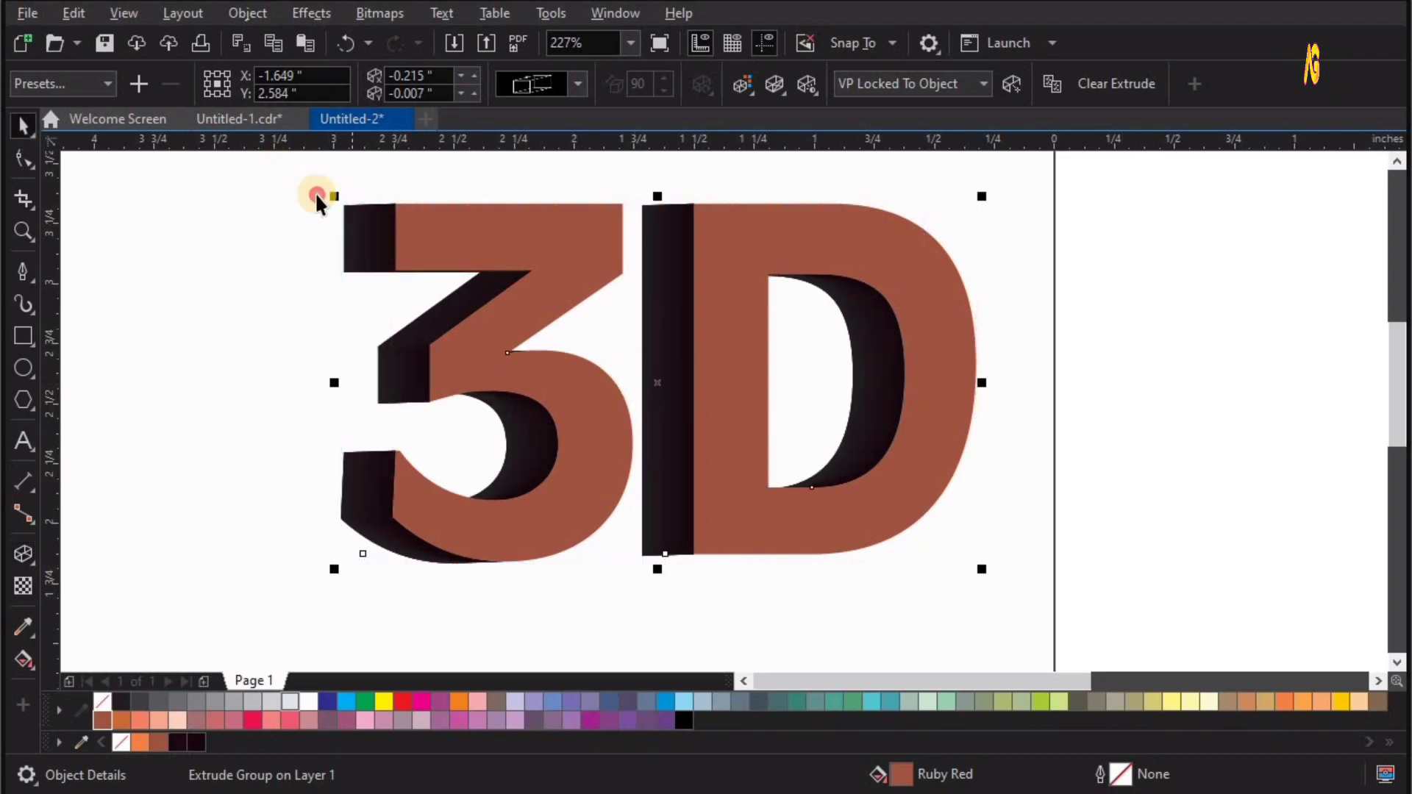
{"action": "left_click_drag", "start_coordinate": [1088, 618], "coordinate": [1088, 618]}
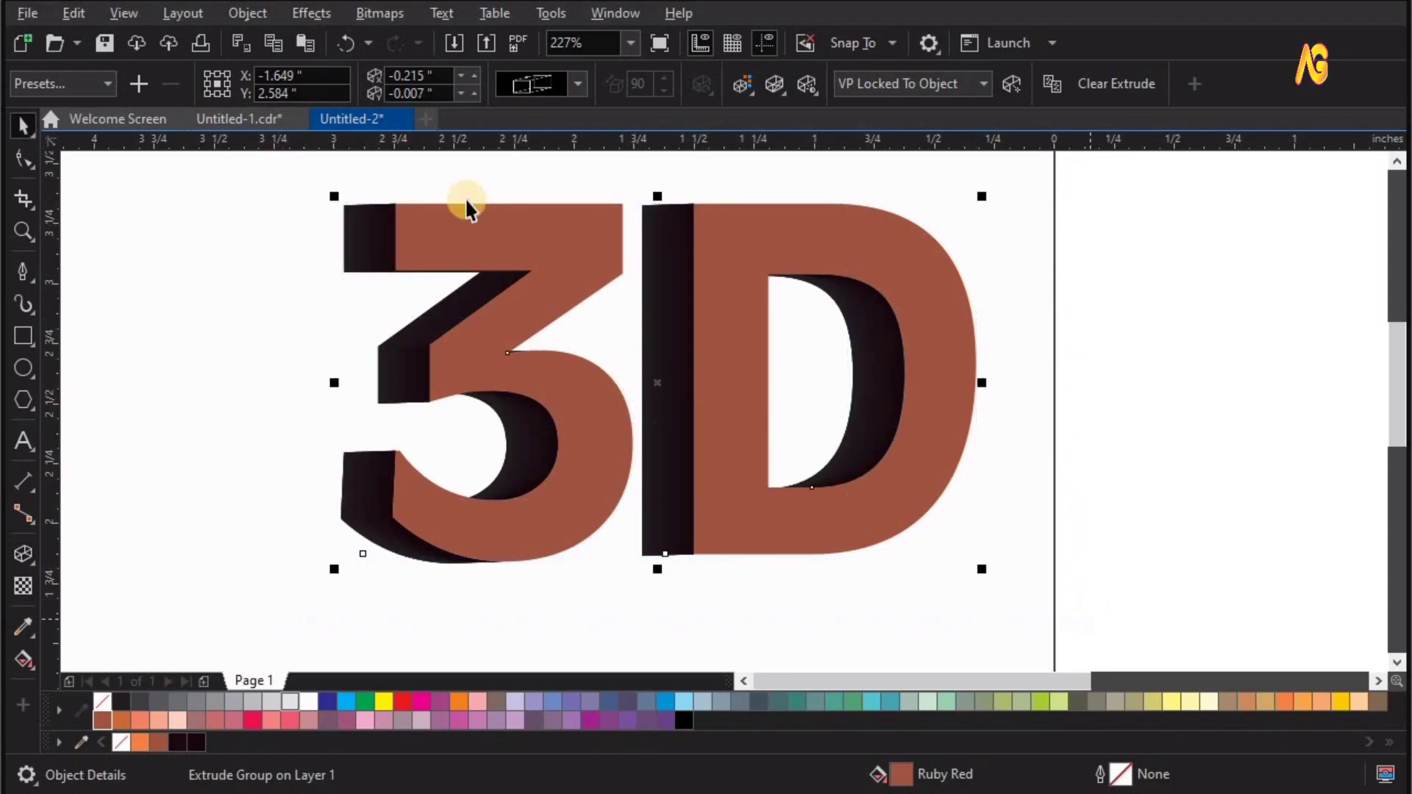
Step: Convert the extruded 3D text to a 1500 dpi RGB bitmap and shift it left and down
{"action": "left_click", "coordinate": [368, 15]}
{"action": "left_click", "coordinate": [418, 38]}
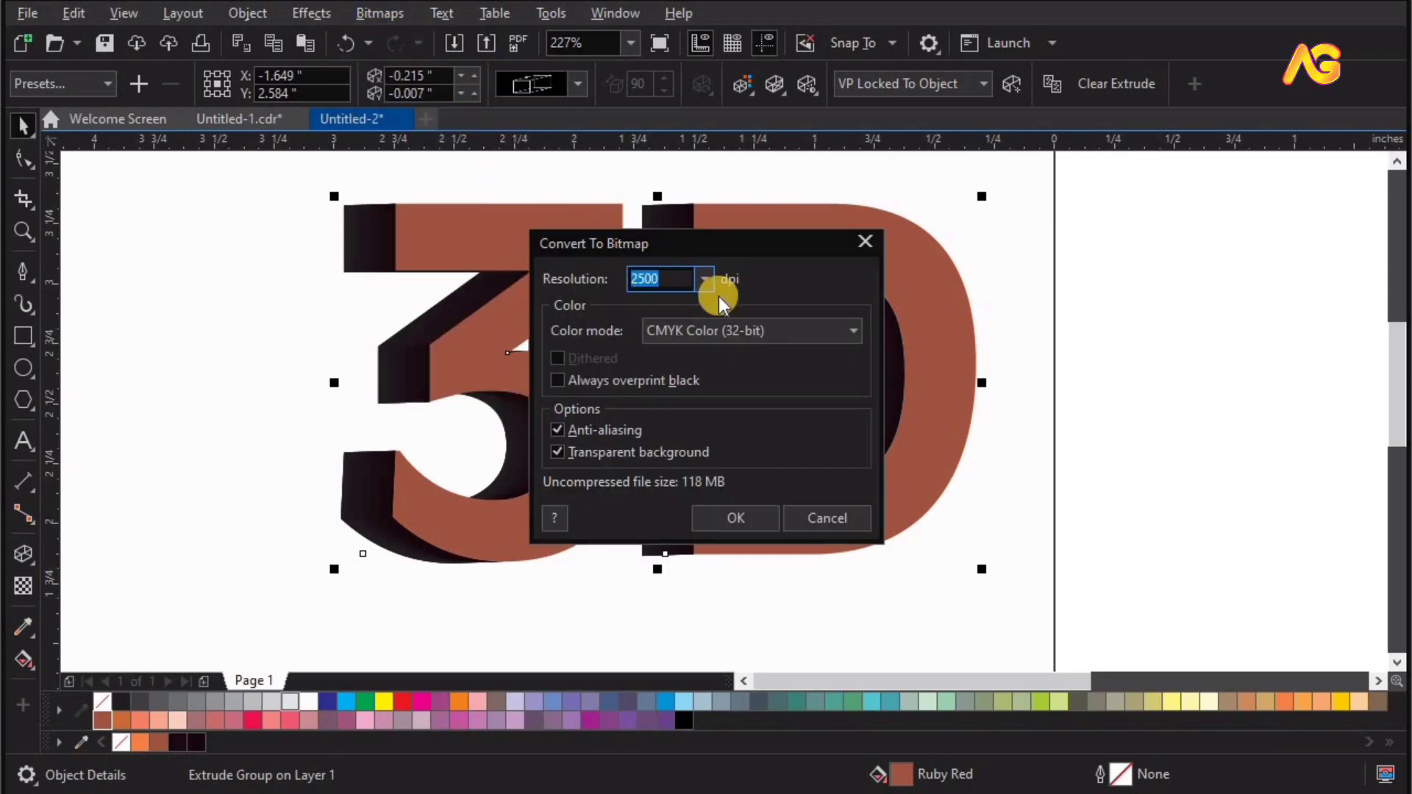
{"action": "type", "text": "1500"}
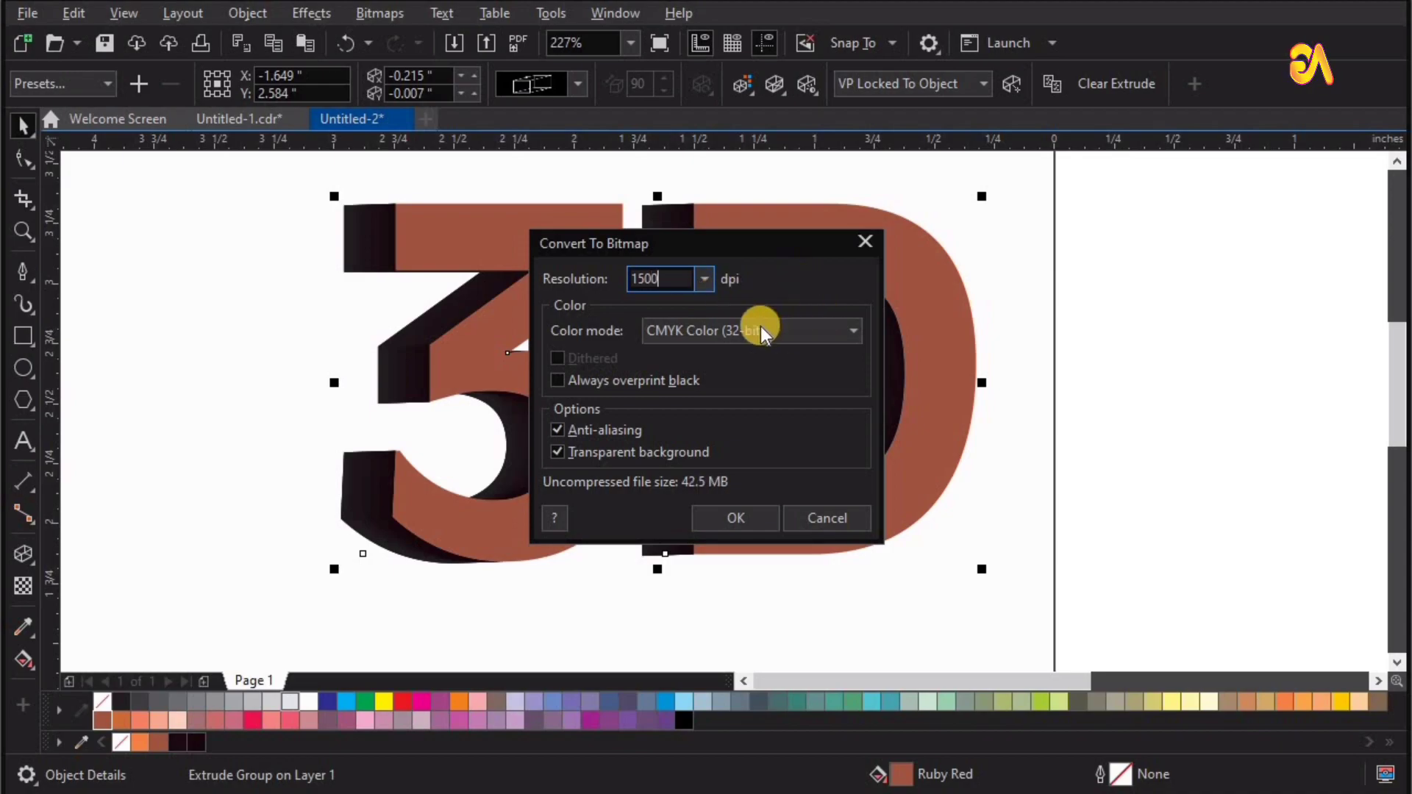
{"action": "left_click", "coordinate": [760, 325]}
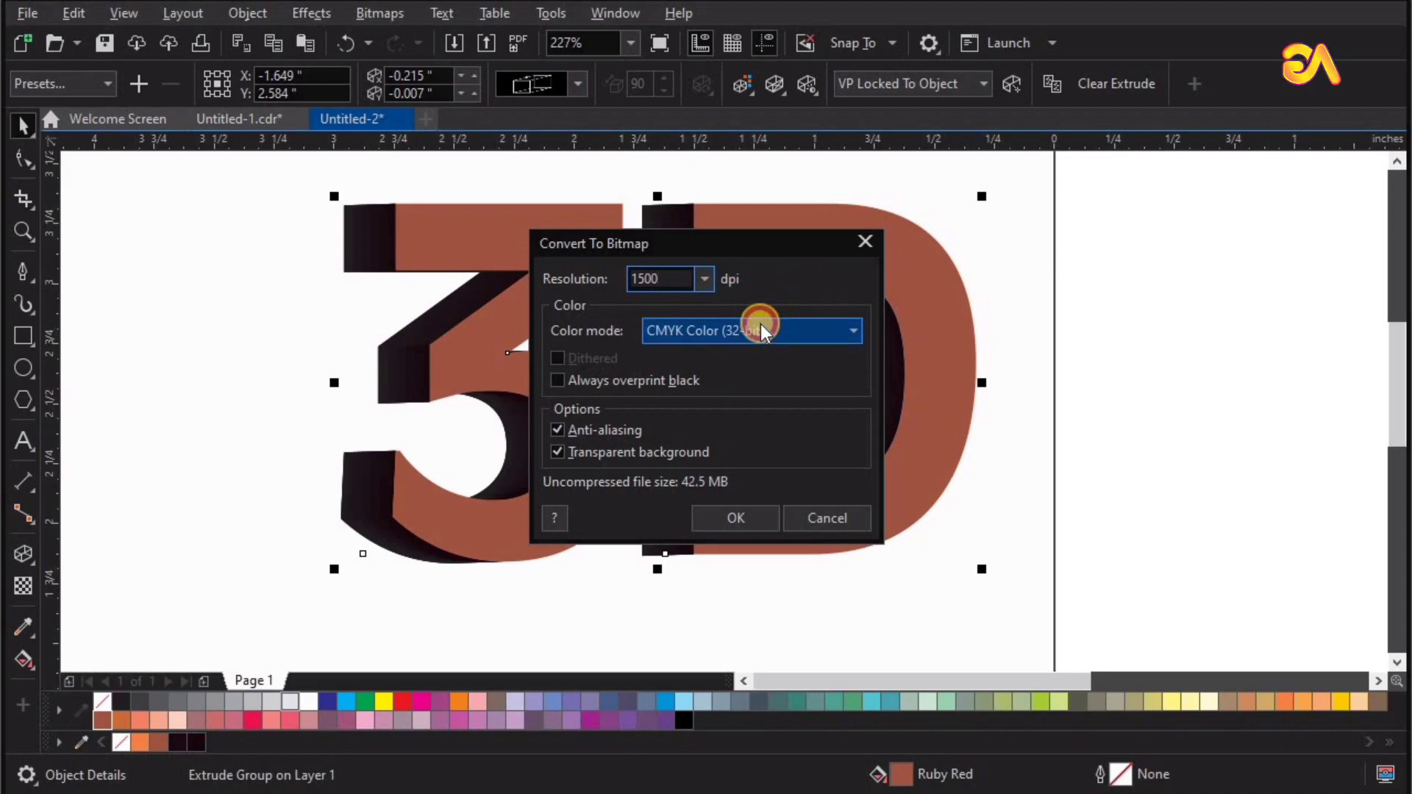
{"action": "left_click", "coordinate": [713, 523]}
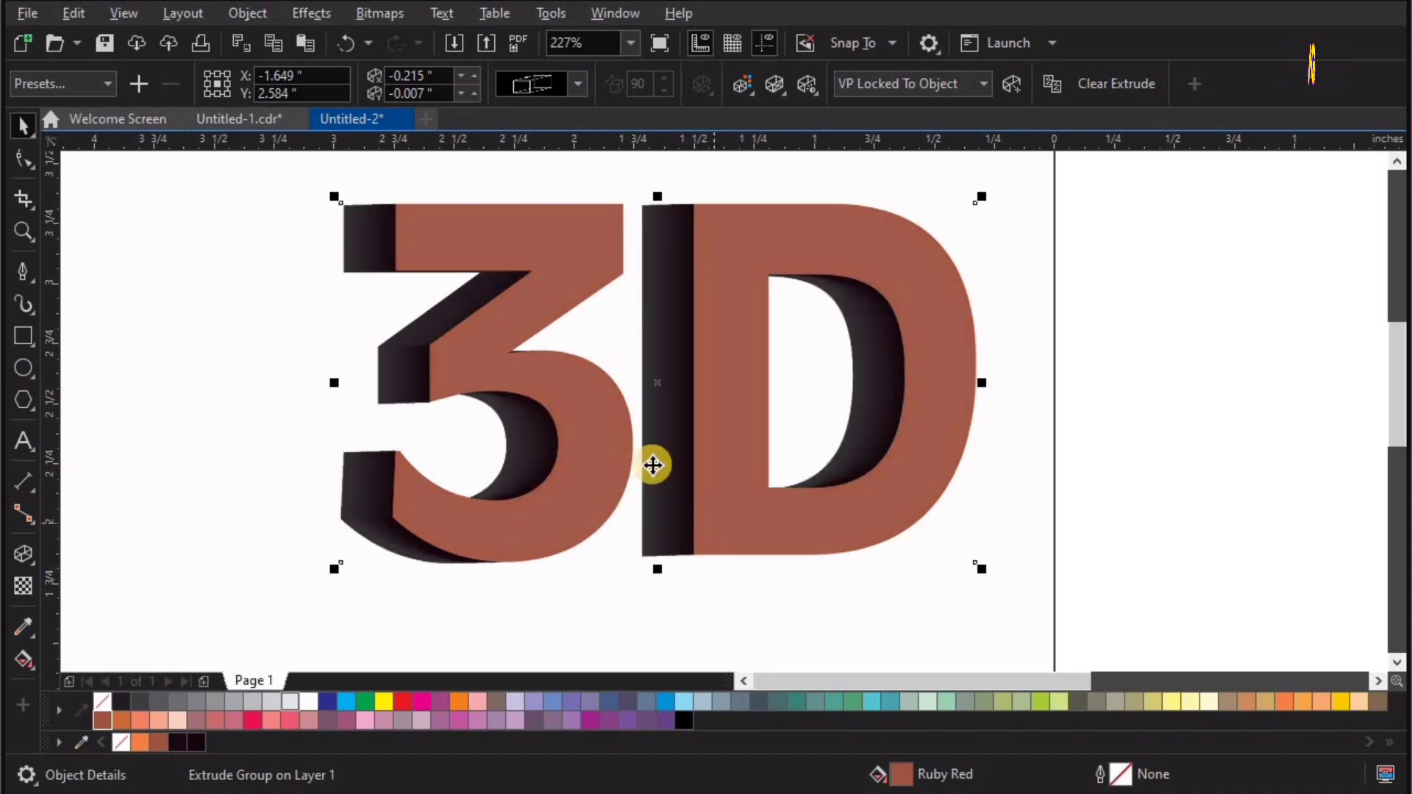
{"action": "left_click_drag", "start_coordinate": [700, 353], "coordinate": [597, 382]}
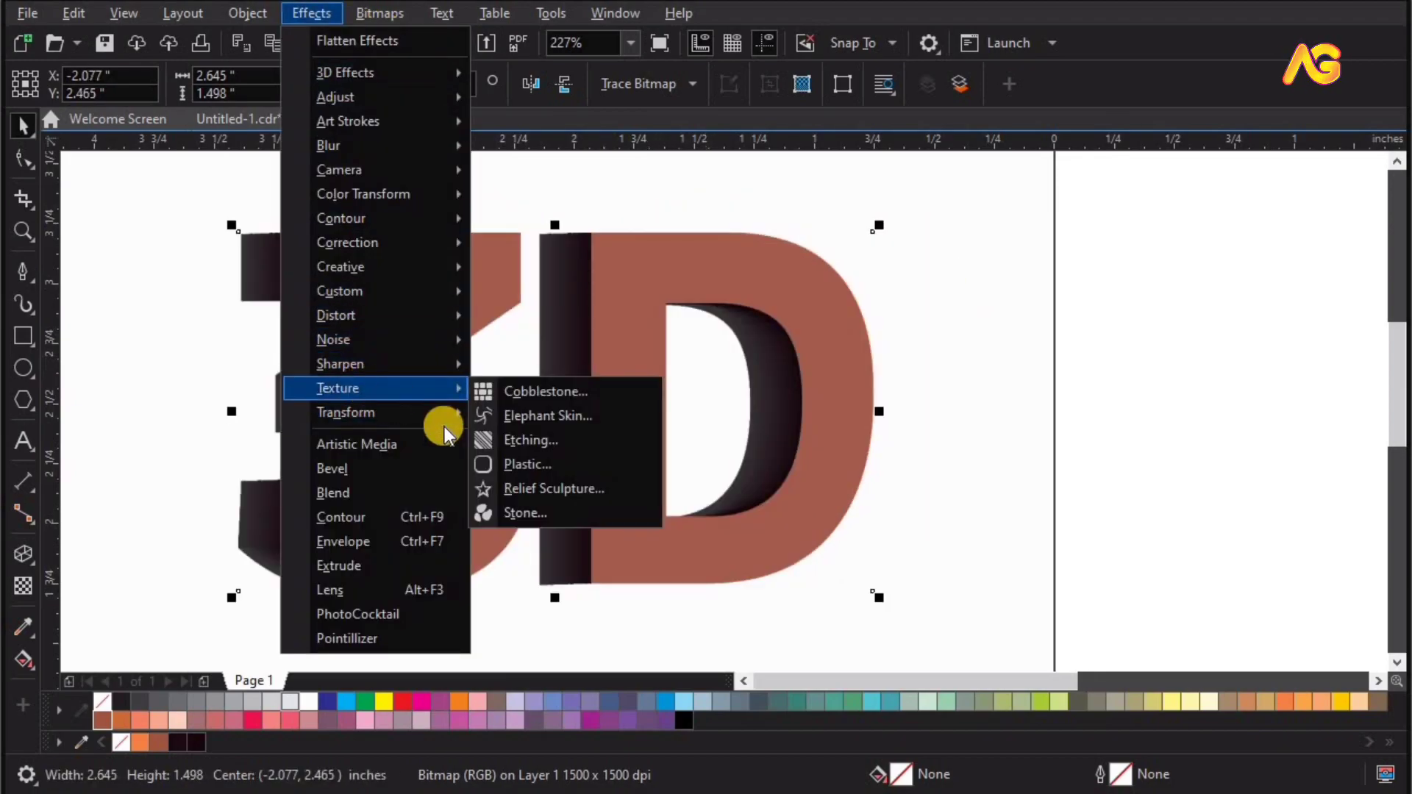
Step: Apply a Plastic texture with Depth 89, Highlight 100 and Smoothness 100
{"action": "left_click", "coordinate": [522, 464]}
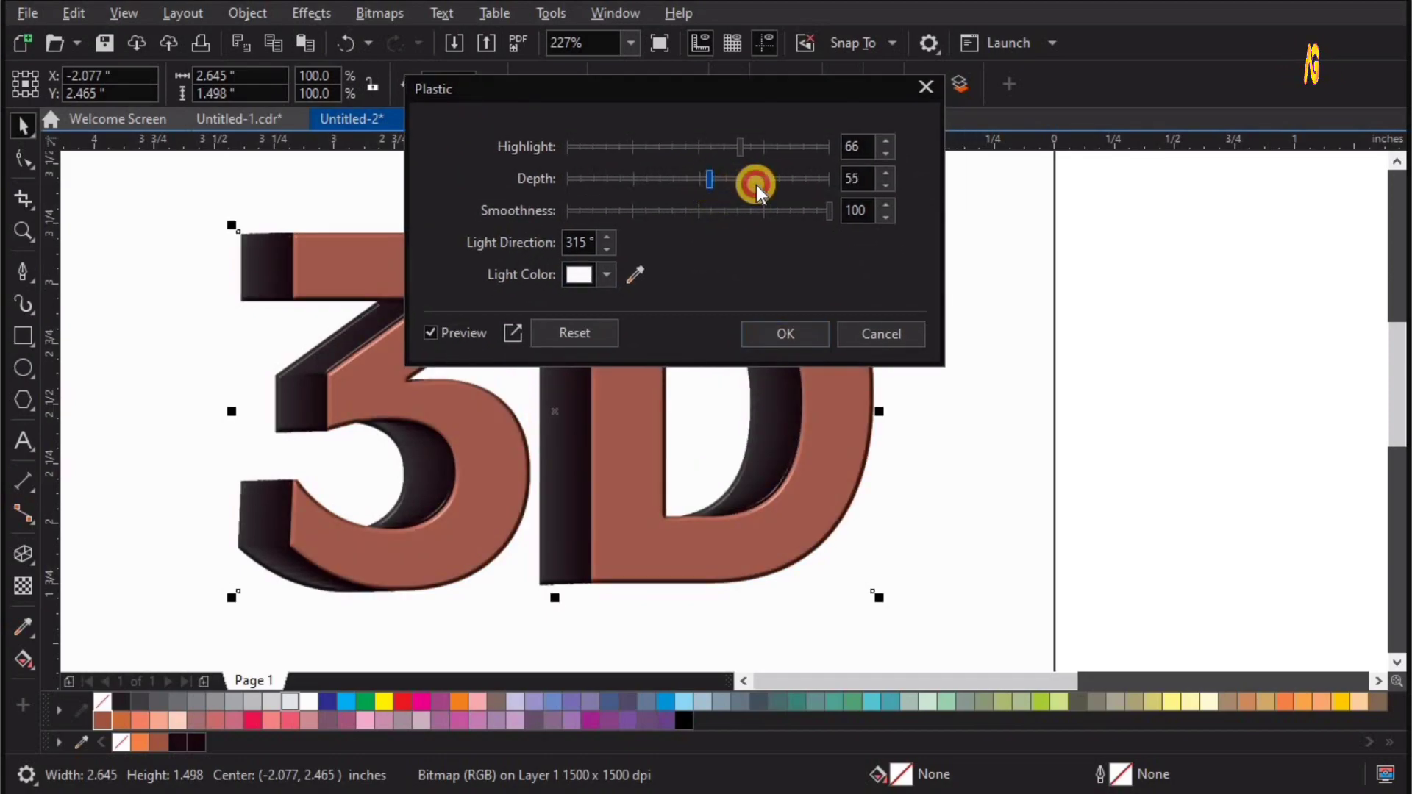
{"action": "mouse_move", "coordinate": [710, 178]}
{"action": "left_mouse_down"}
{"action": "mouse_move", "coordinate": [801, 180]}
{"action": "mouse_move", "coordinate": [597, 146]}
{"action": "left_mouse_up"}
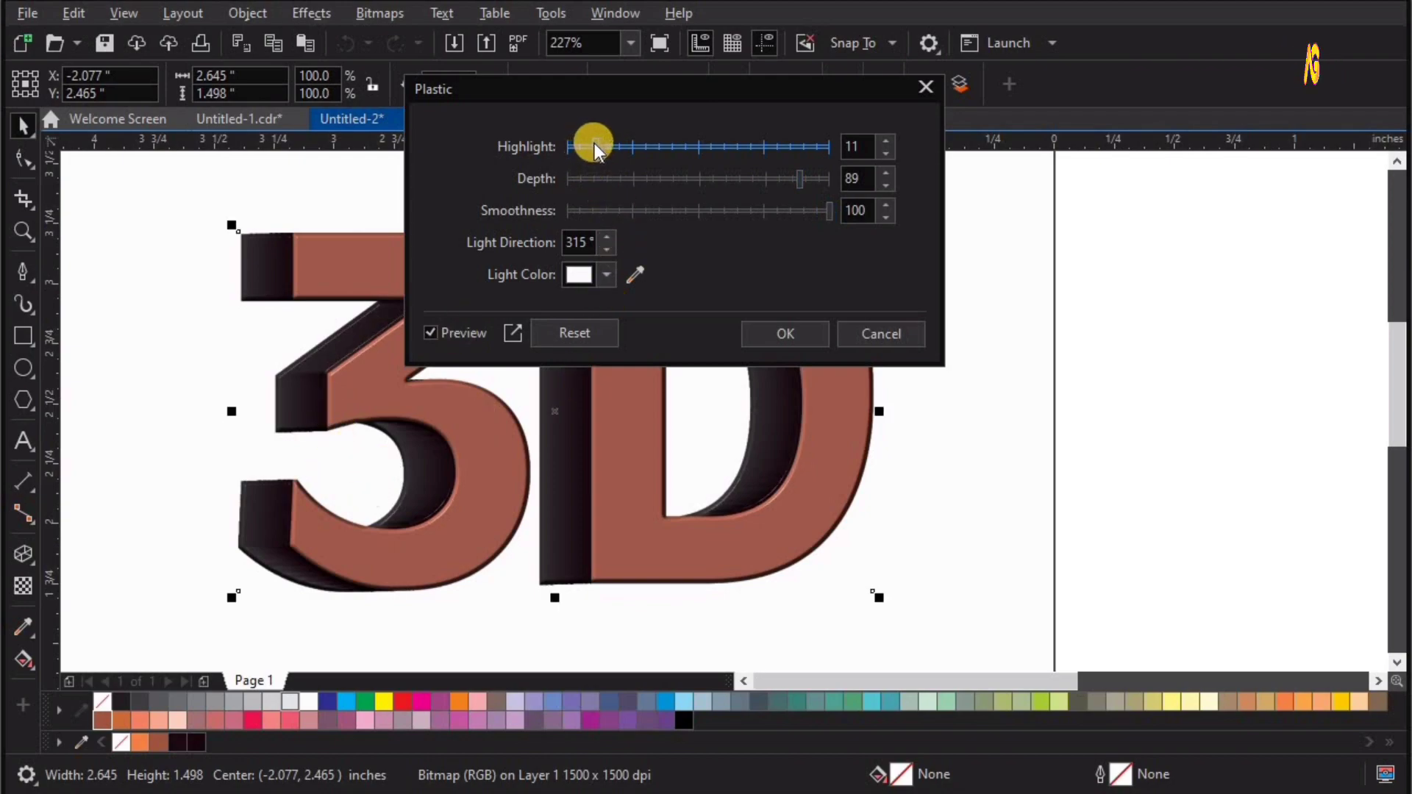
{"action": "left_click", "coordinate": [780, 152]}
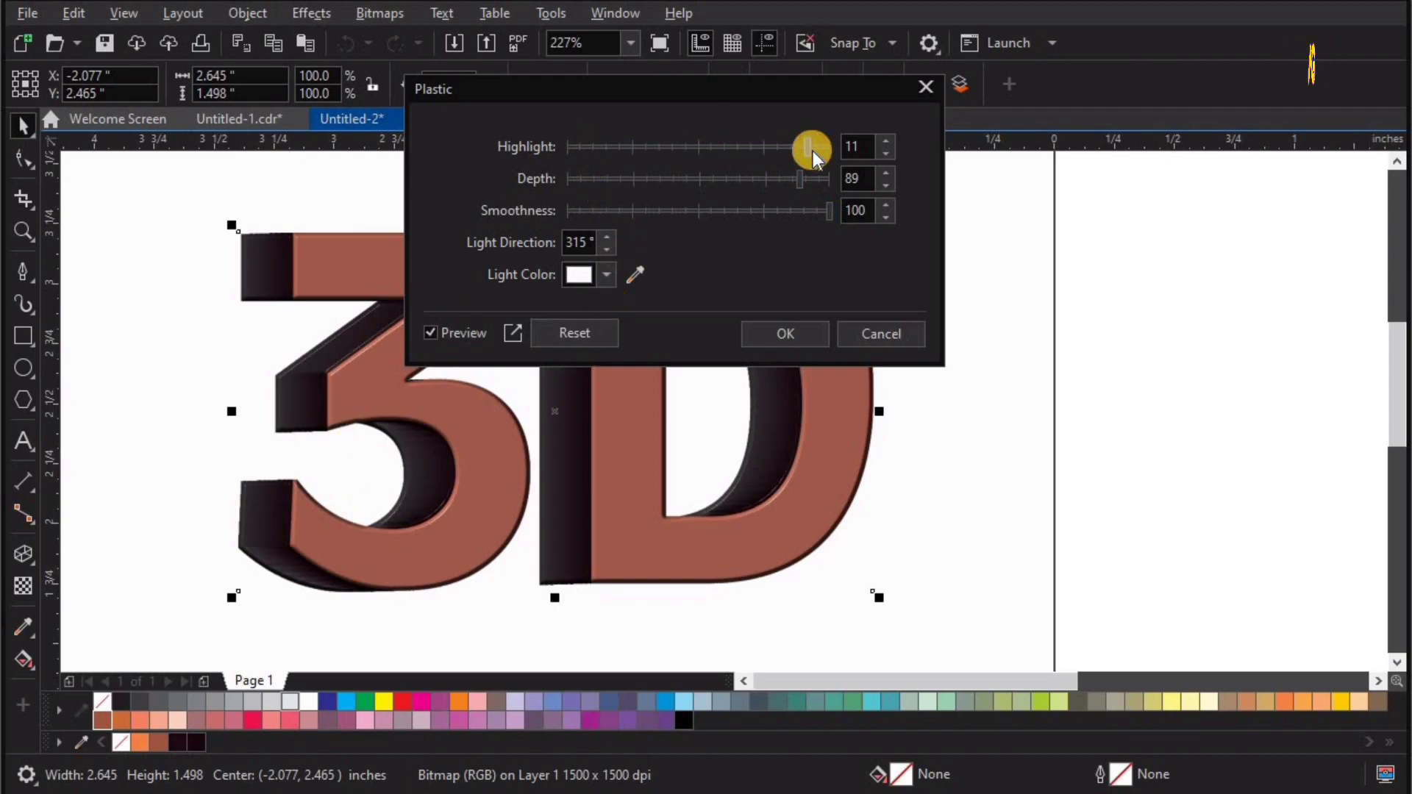
{"action": "left_click", "coordinate": [814, 152]}
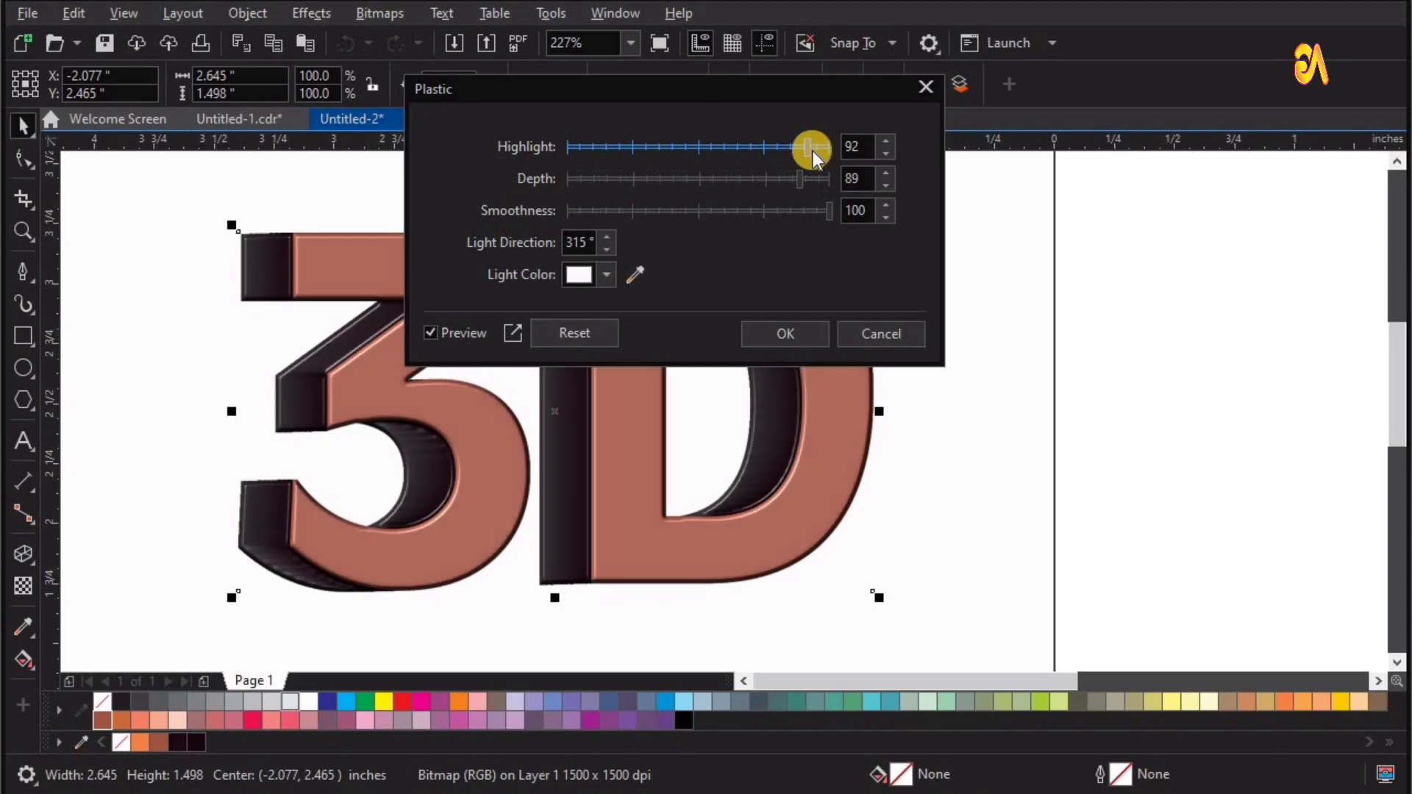
{"action": "left_click_drag", "start_coordinate": [810, 152], "coordinate": [829, 151]}
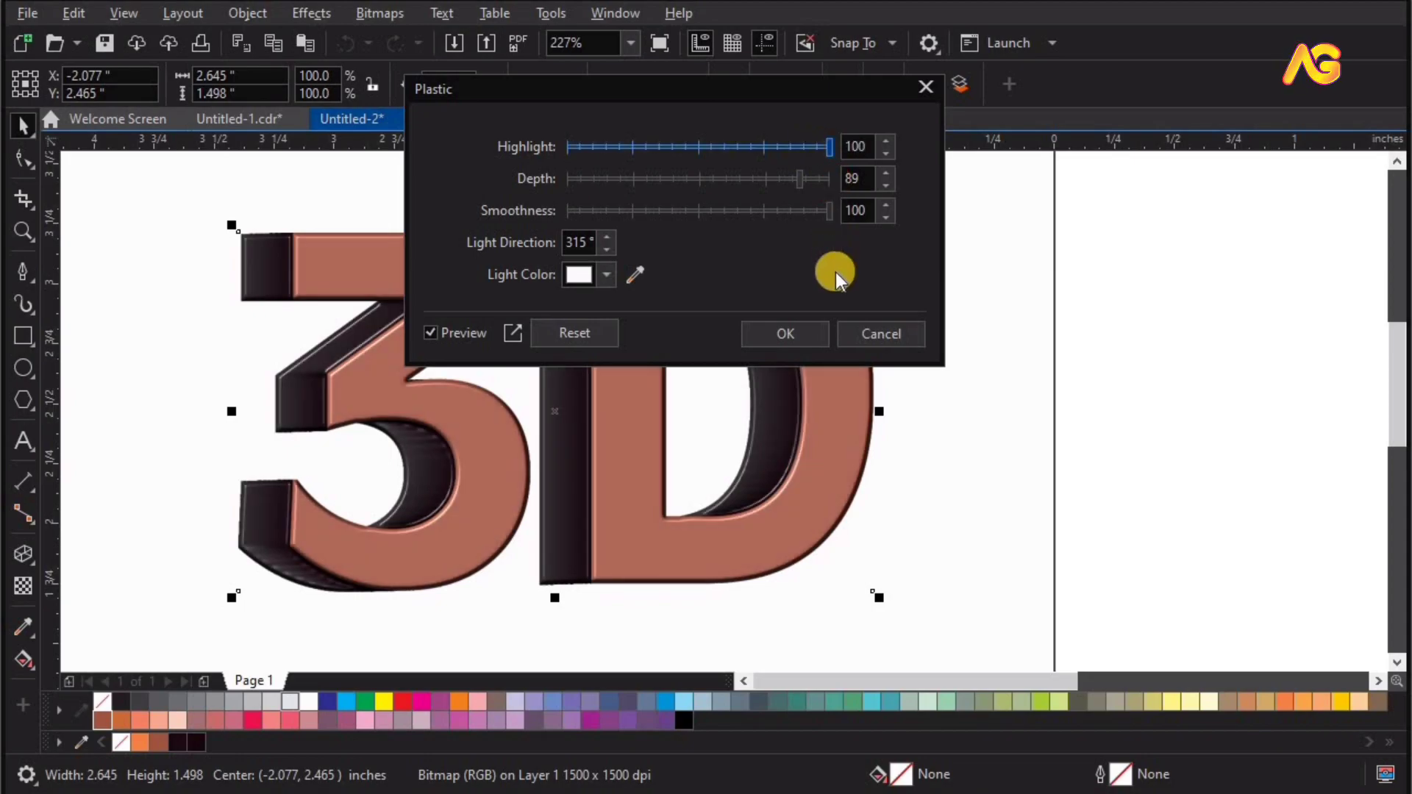
{"action": "left_click", "coordinate": [846, 390]}
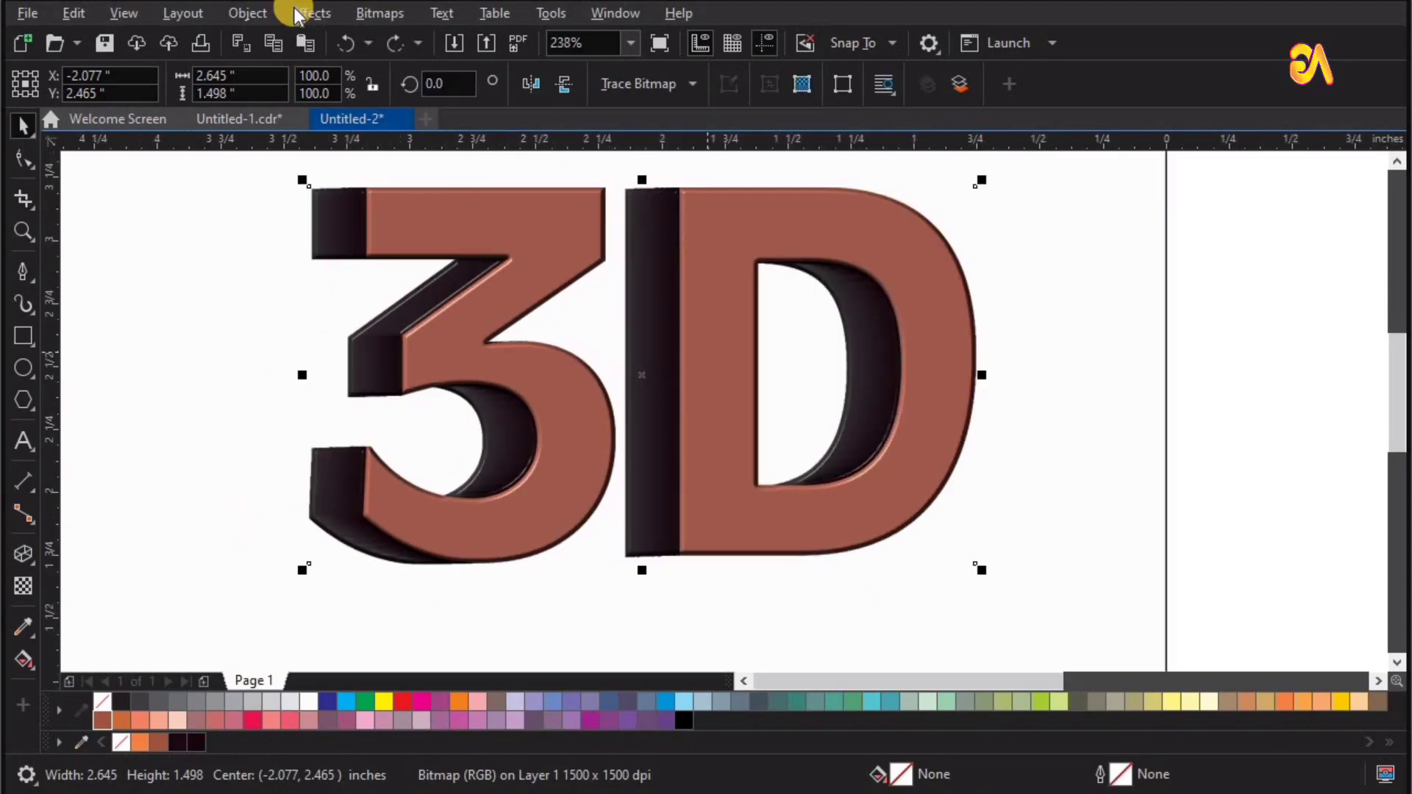
Step: Open the Etching effect and set its surface colour to Ruby Red with the eyedropper
{"action": "left_click", "coordinate": [302, 15]}
{"action": "mouse_move", "coordinate": [338, 388]}
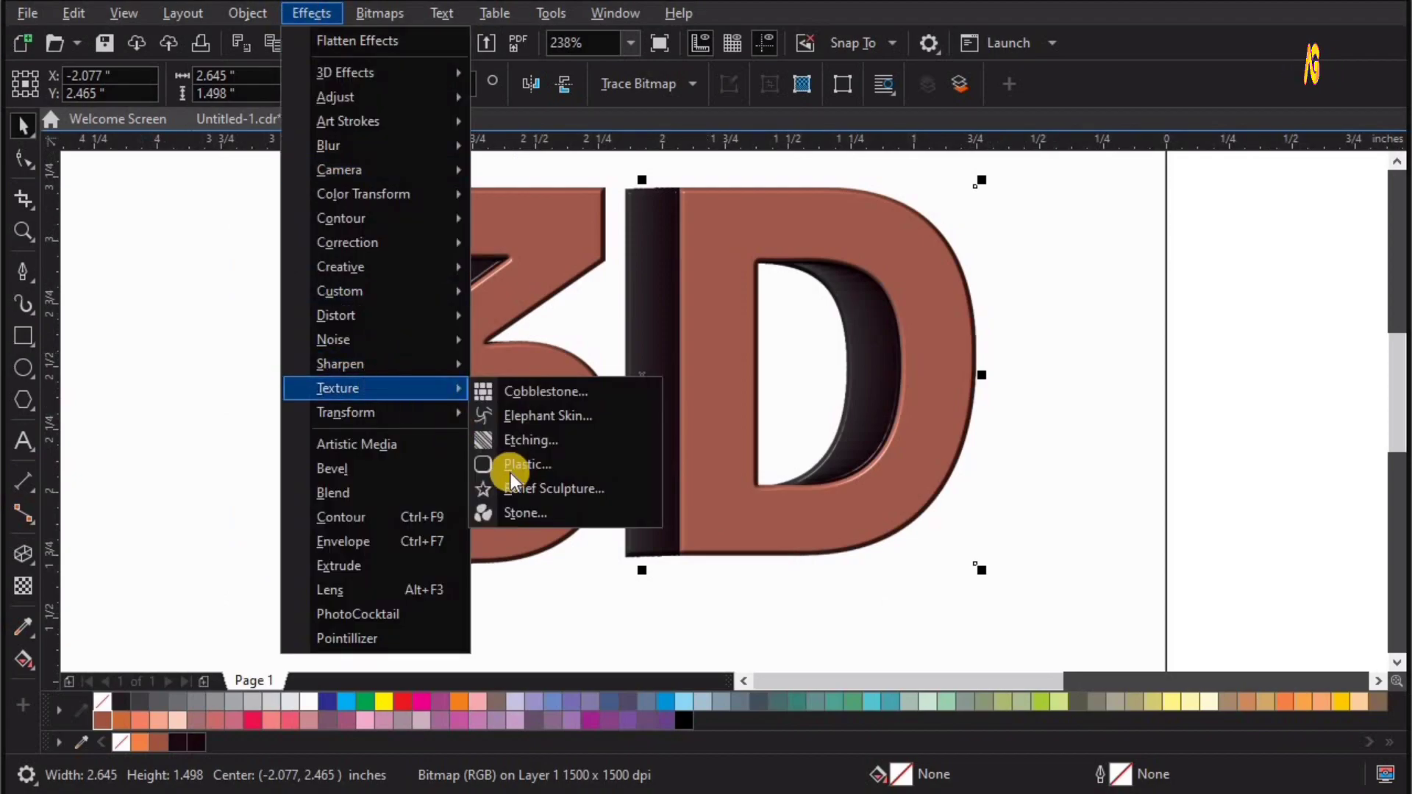
{"action": "left_click", "coordinate": [553, 441]}
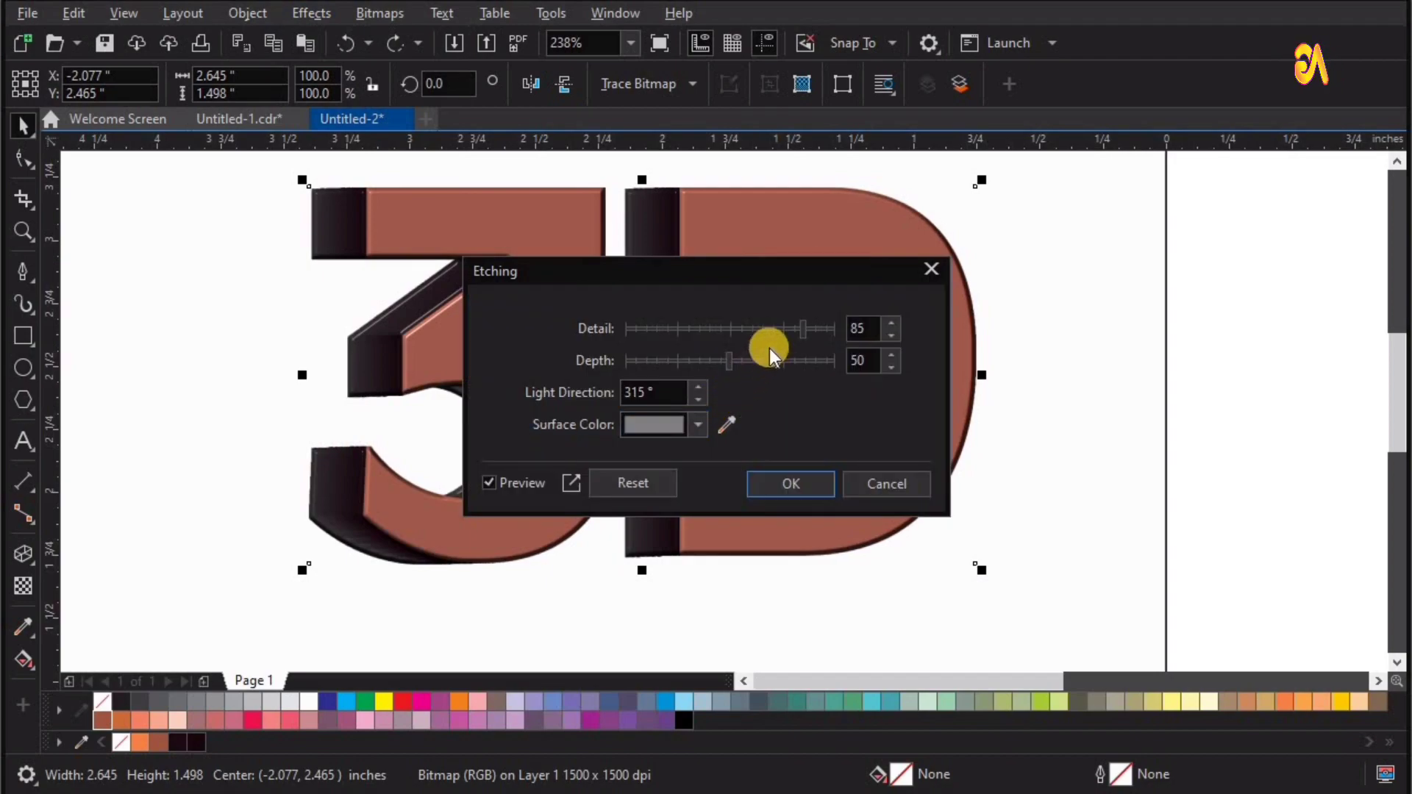
{"action": "left_click_drag", "start_coordinate": [691, 275], "coordinate": [845, 175]}
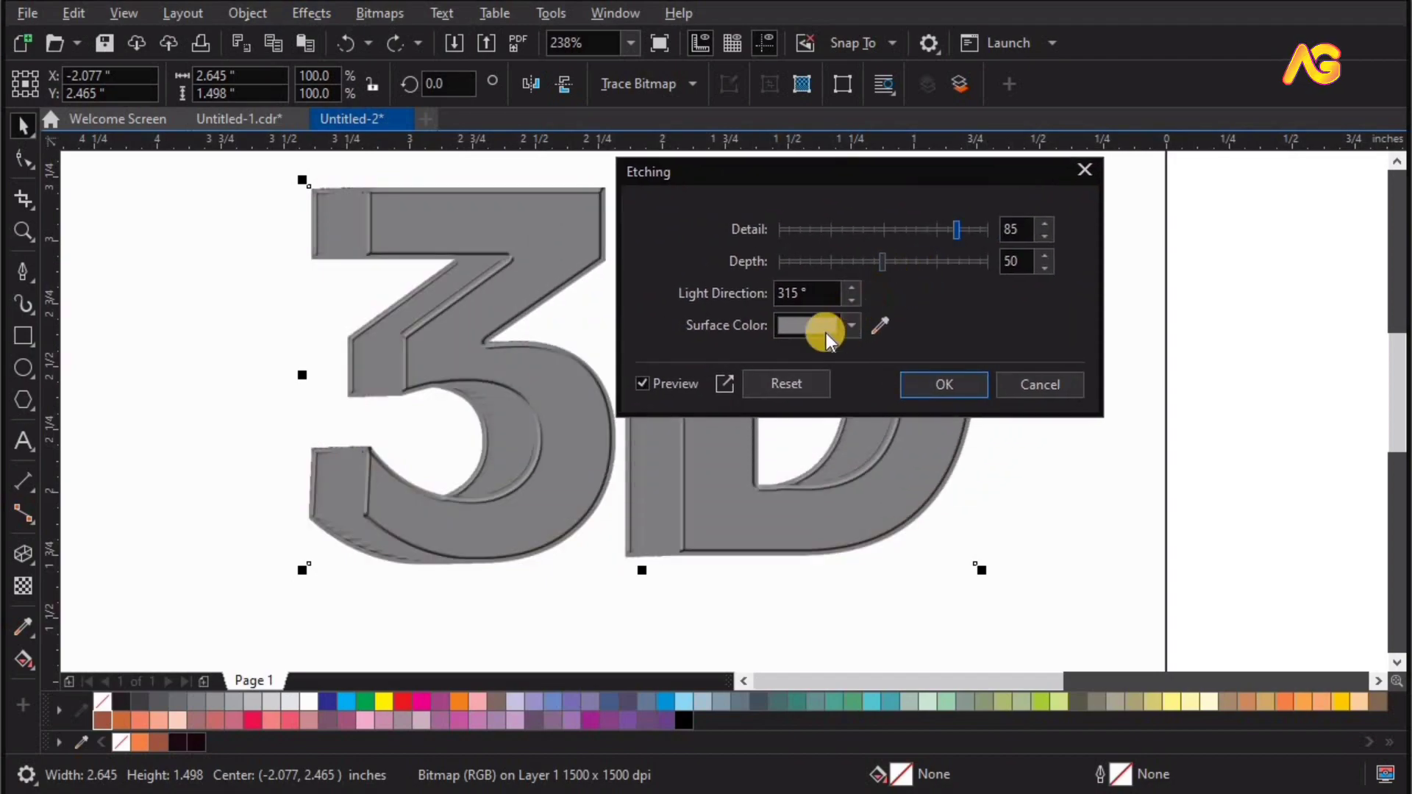
{"action": "left_click", "coordinate": [818, 328]}
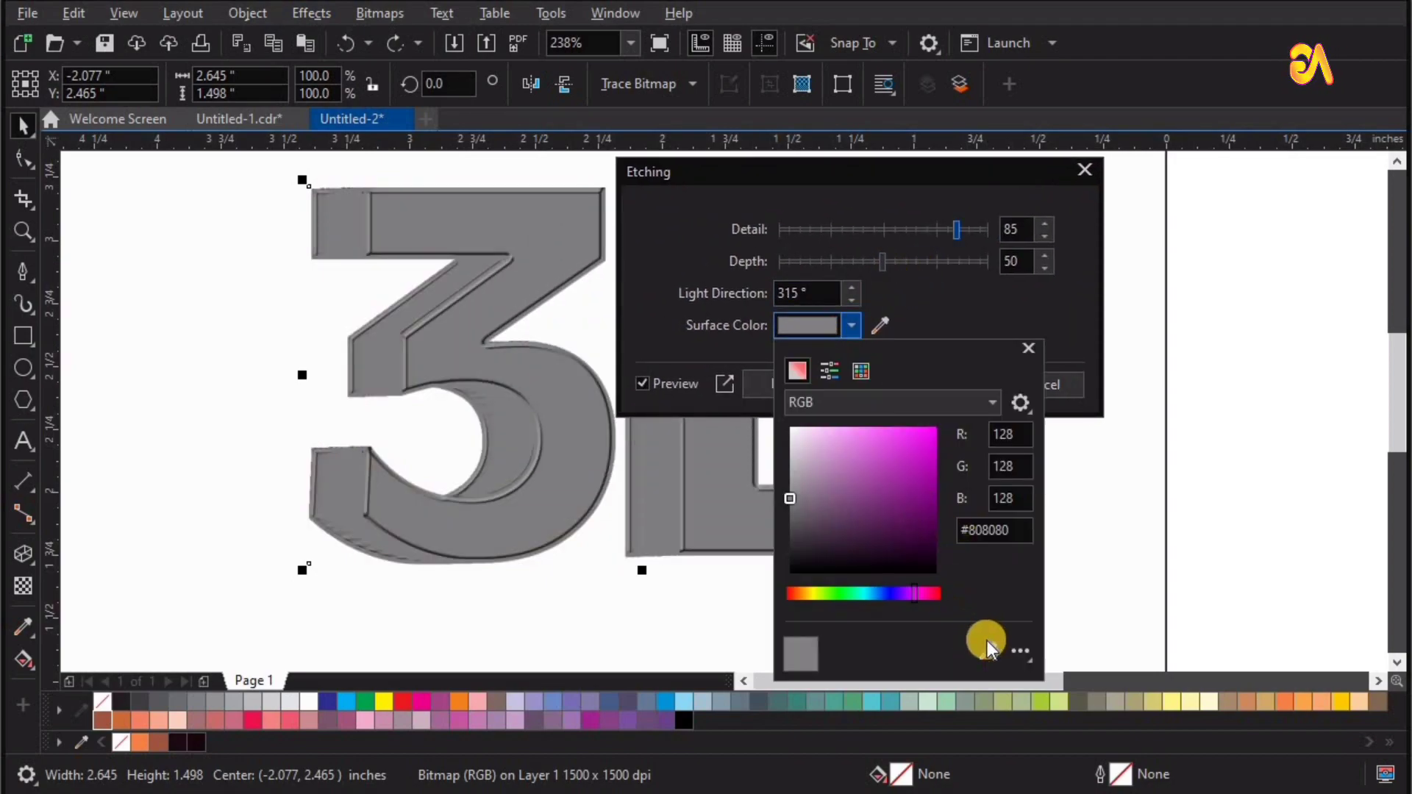
{"action": "left_click", "coordinate": [987, 649]}
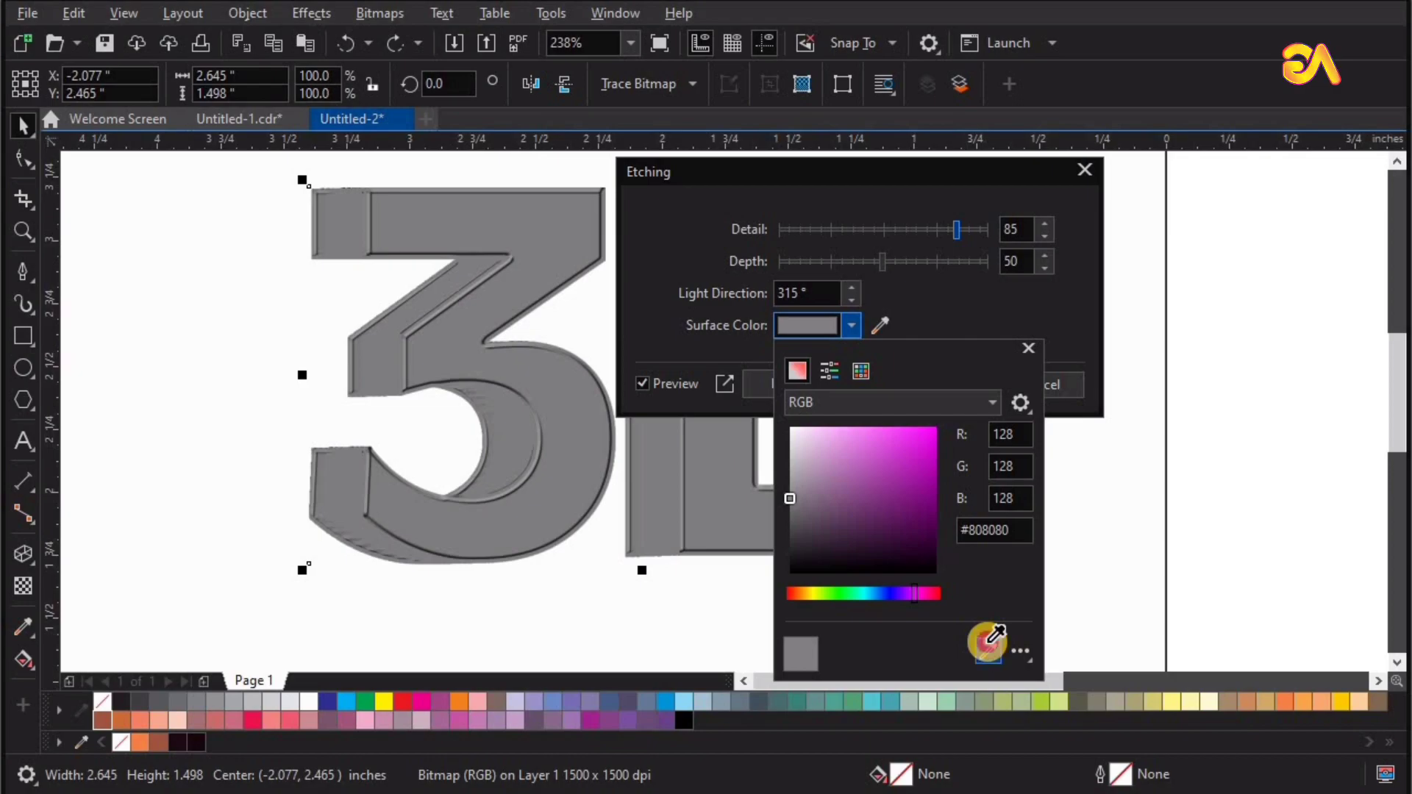
{"action": "left_click", "coordinate": [159, 744]}
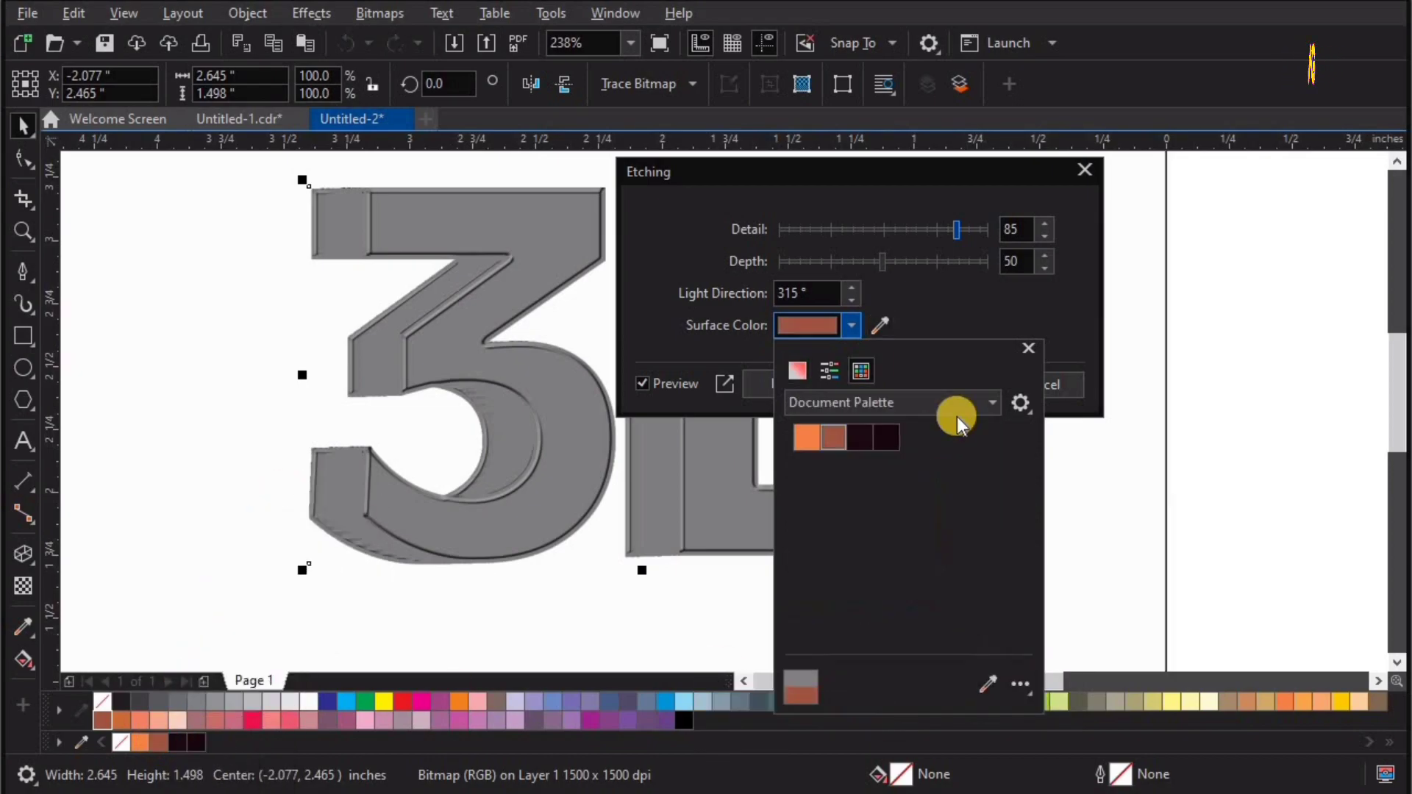
{"action": "left_click", "coordinate": [919, 191]}
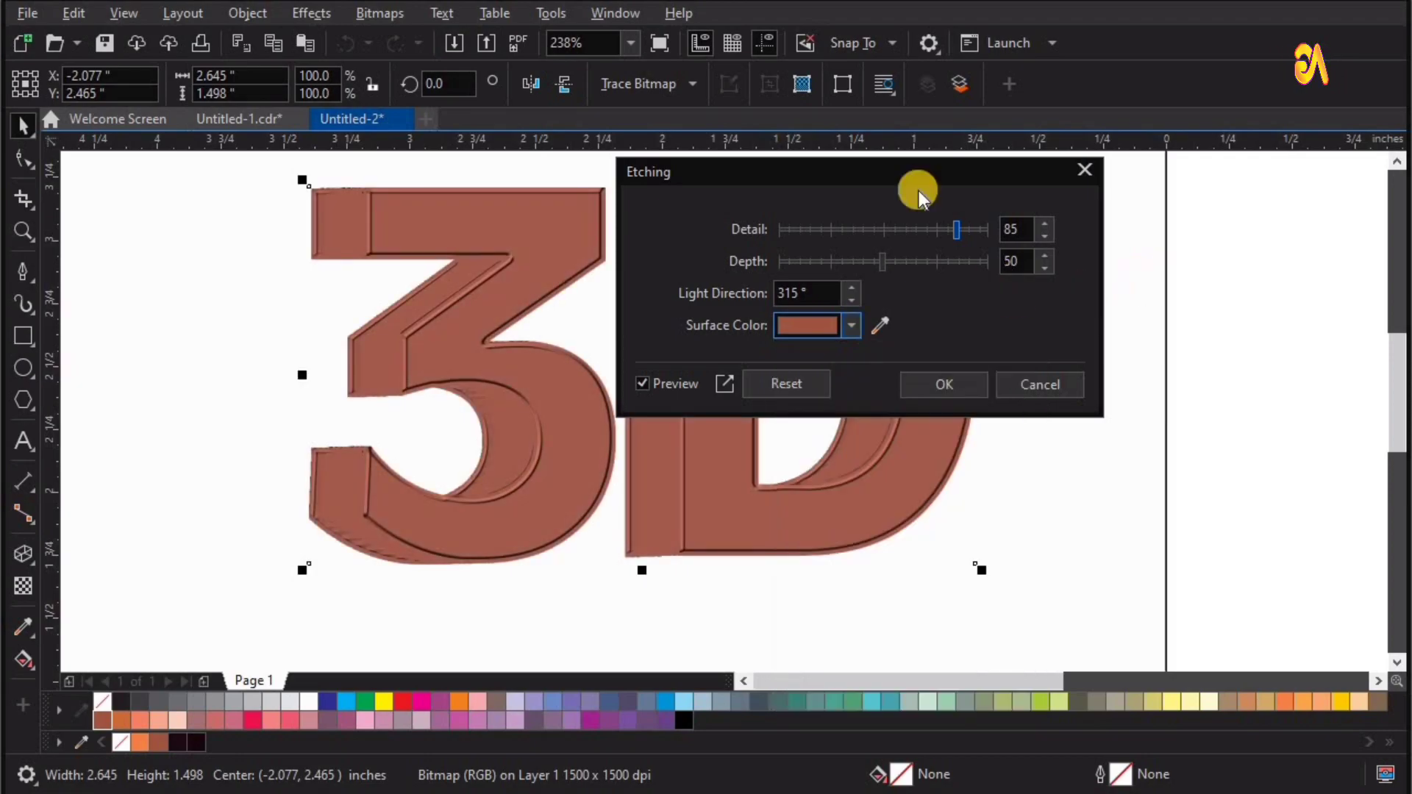
{"action": "mouse_move", "coordinate": [879, 288]}
{"action": "left_mouse_down"}
{"action": "mouse_move", "coordinate": [853, 439]}
{"action": "mouse_move", "coordinate": [879, 442]}
{"action": "left_mouse_up"}
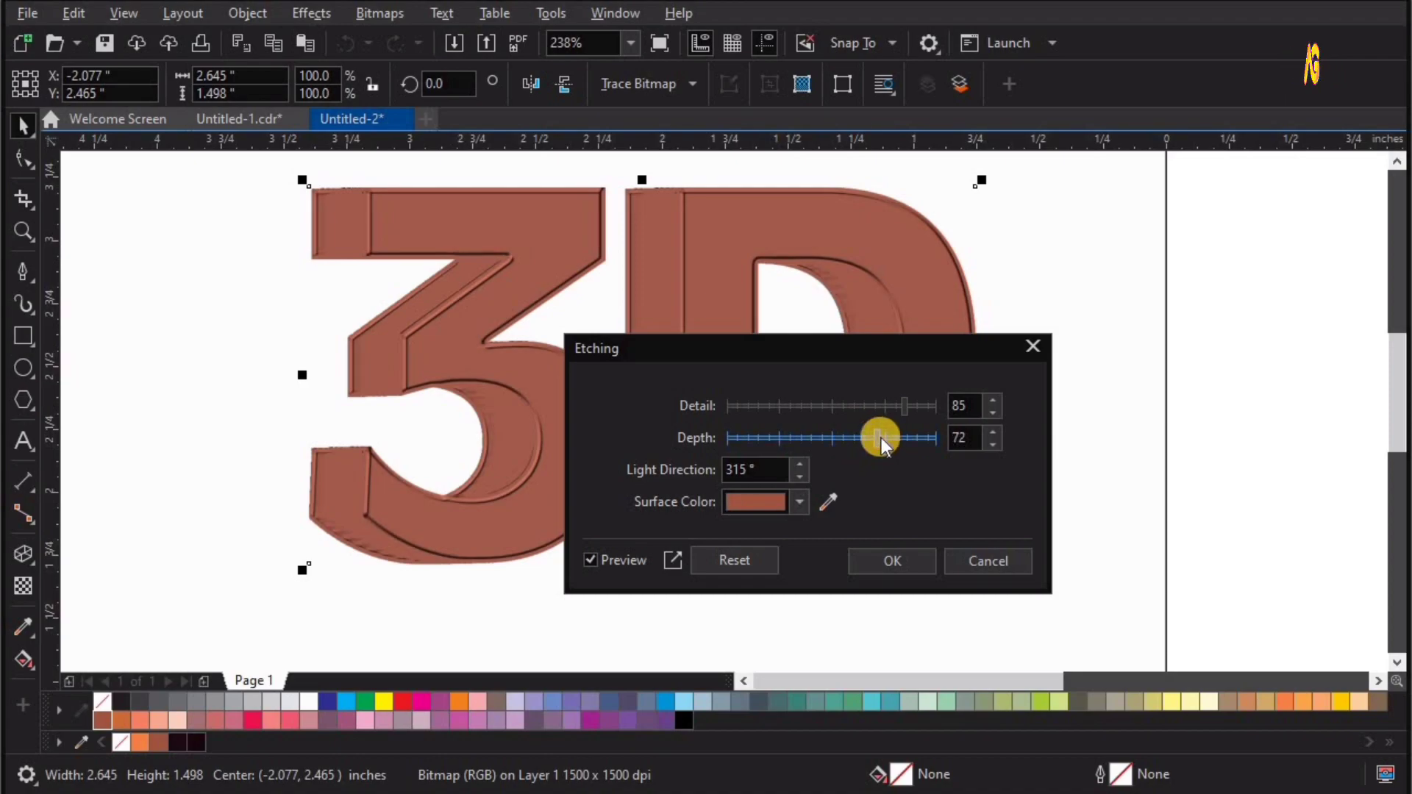
Step: Apply the etching at Detail 95 and Depth 72, then zoom in on the letters
{"action": "left_click", "coordinate": [919, 405]}
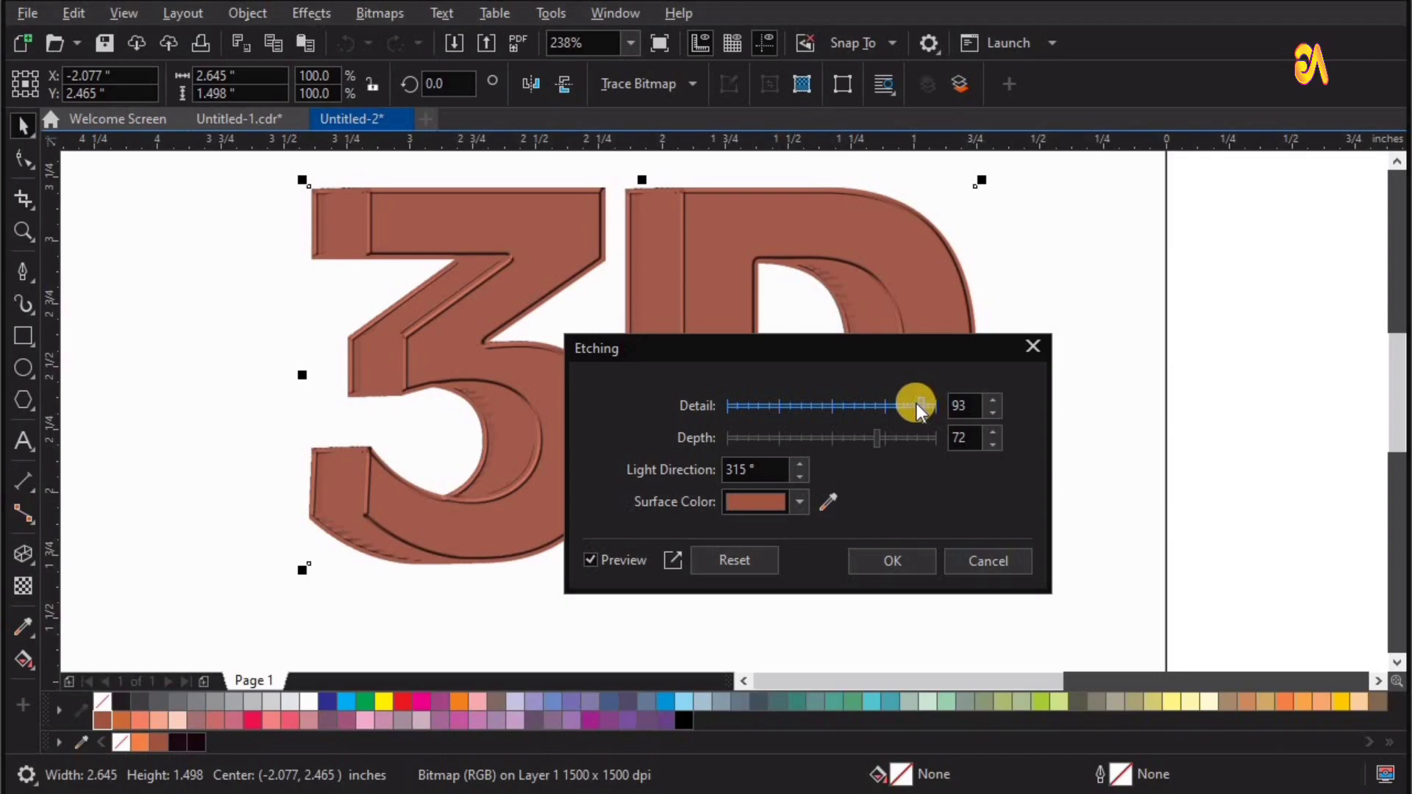
{"action": "left_click", "coordinate": [919, 405]}
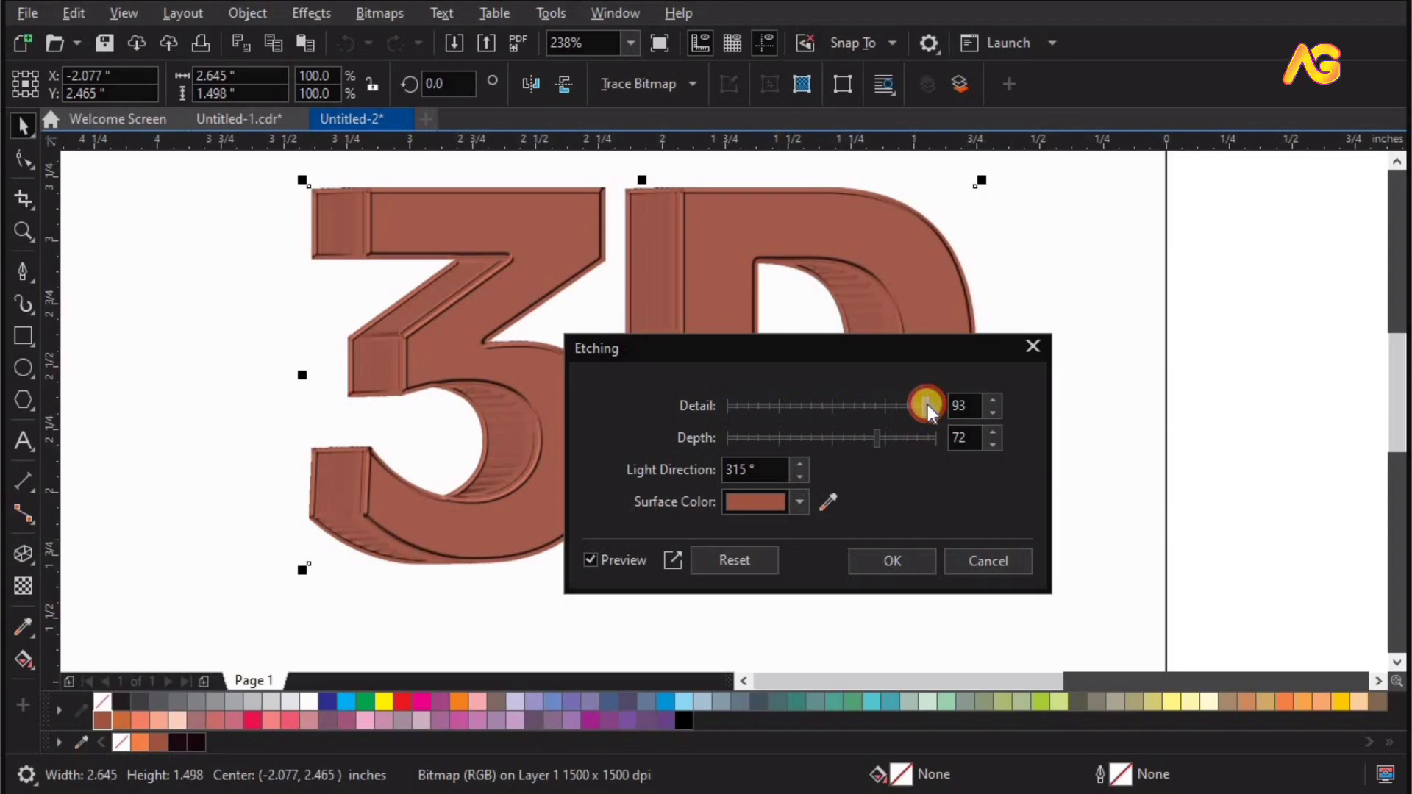
{"action": "left_click_drag", "start_coordinate": [928, 404], "coordinate": [928, 404]}
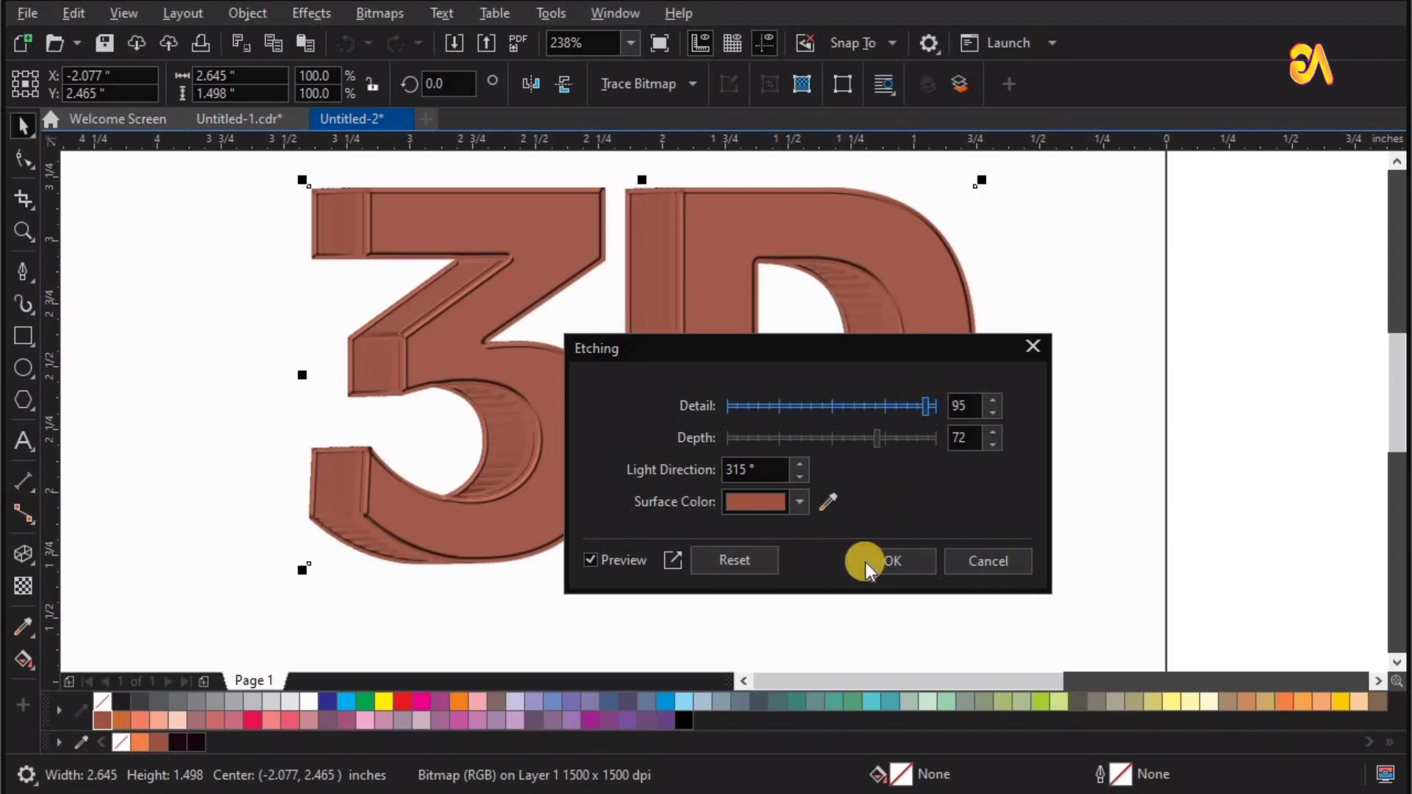
{"action": "left_click", "coordinate": [888, 560]}
{"action": "key", "text": "z"}
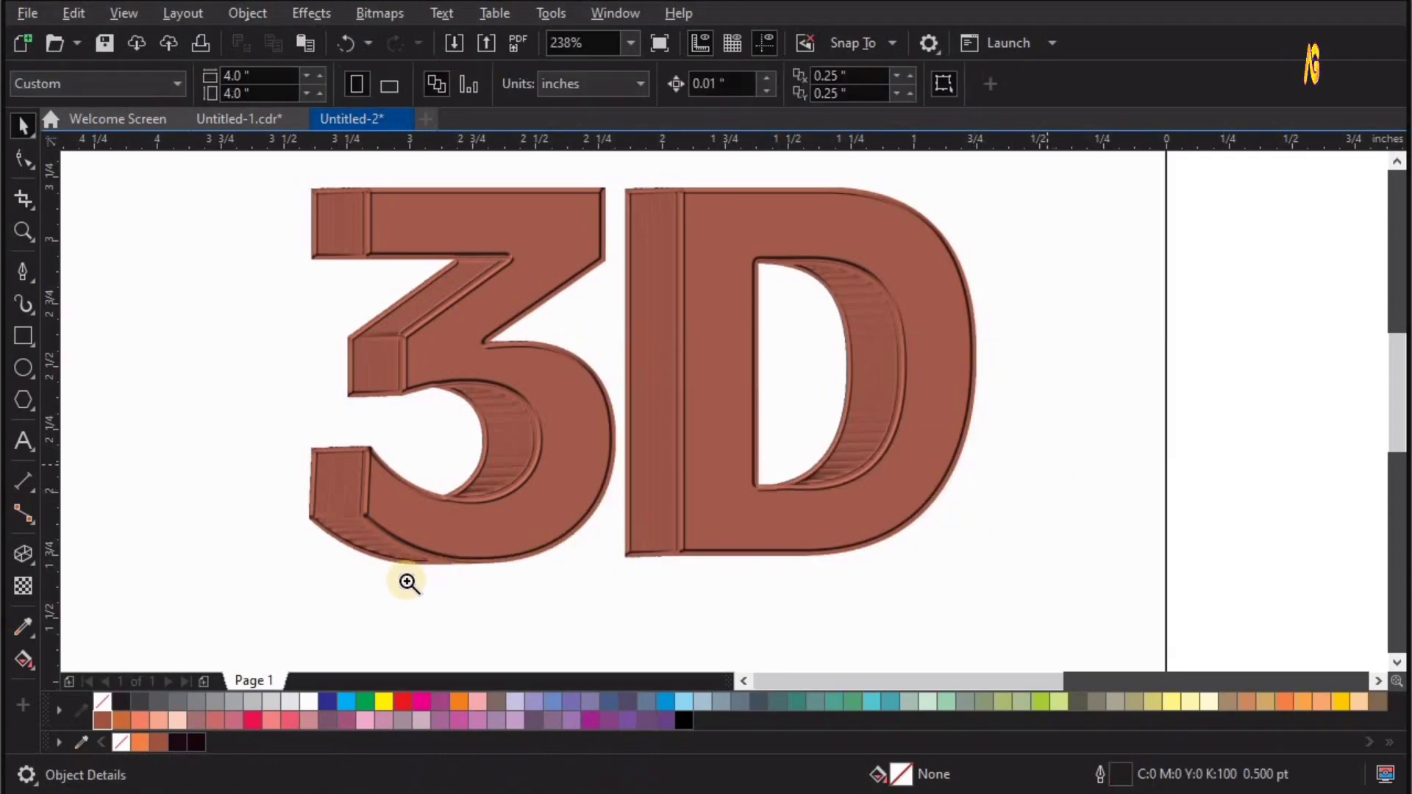
{"action": "left_click_drag", "start_coordinate": [281, 603], "coordinate": [1119, 184]}
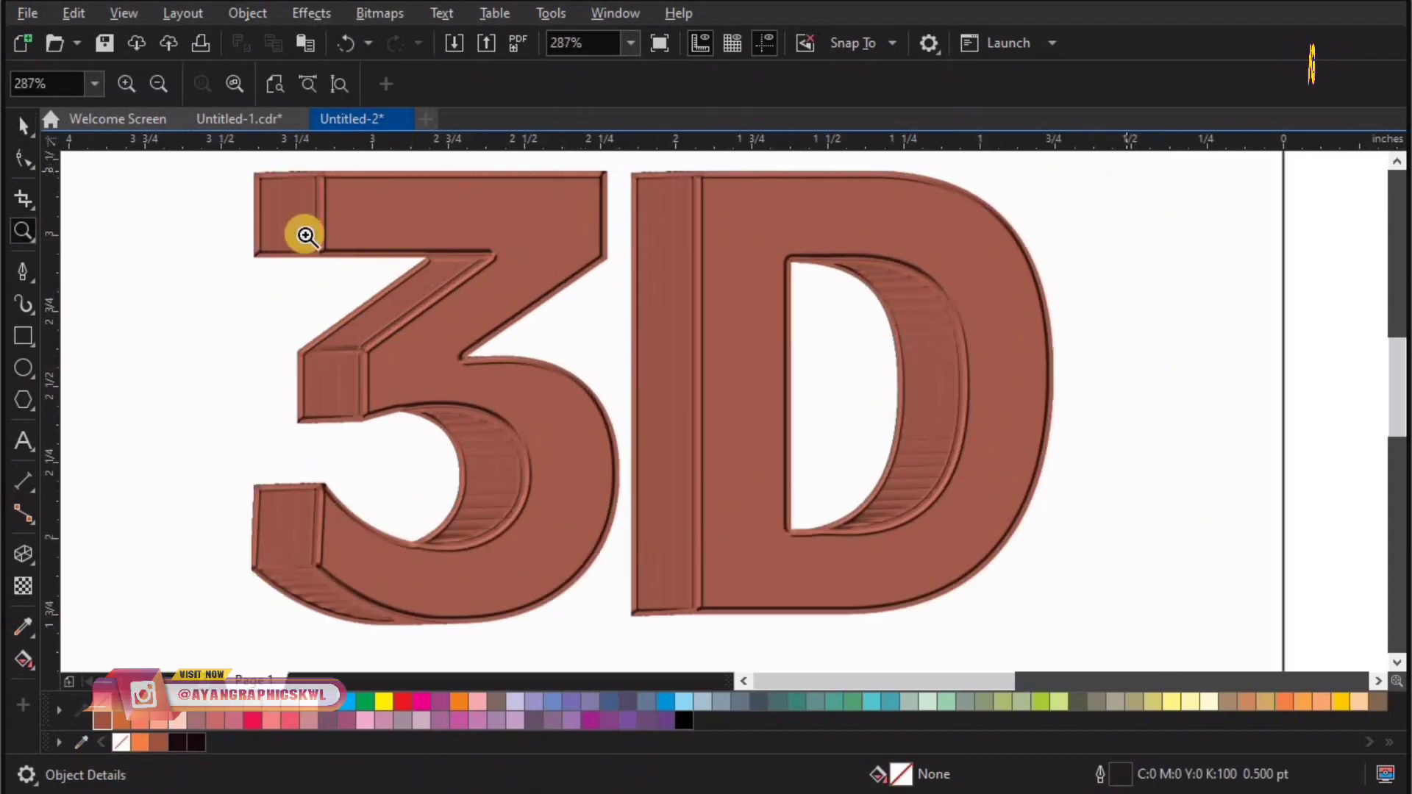
{"action": "key", "text": "space"}
{"action": "key", "text": "z"}
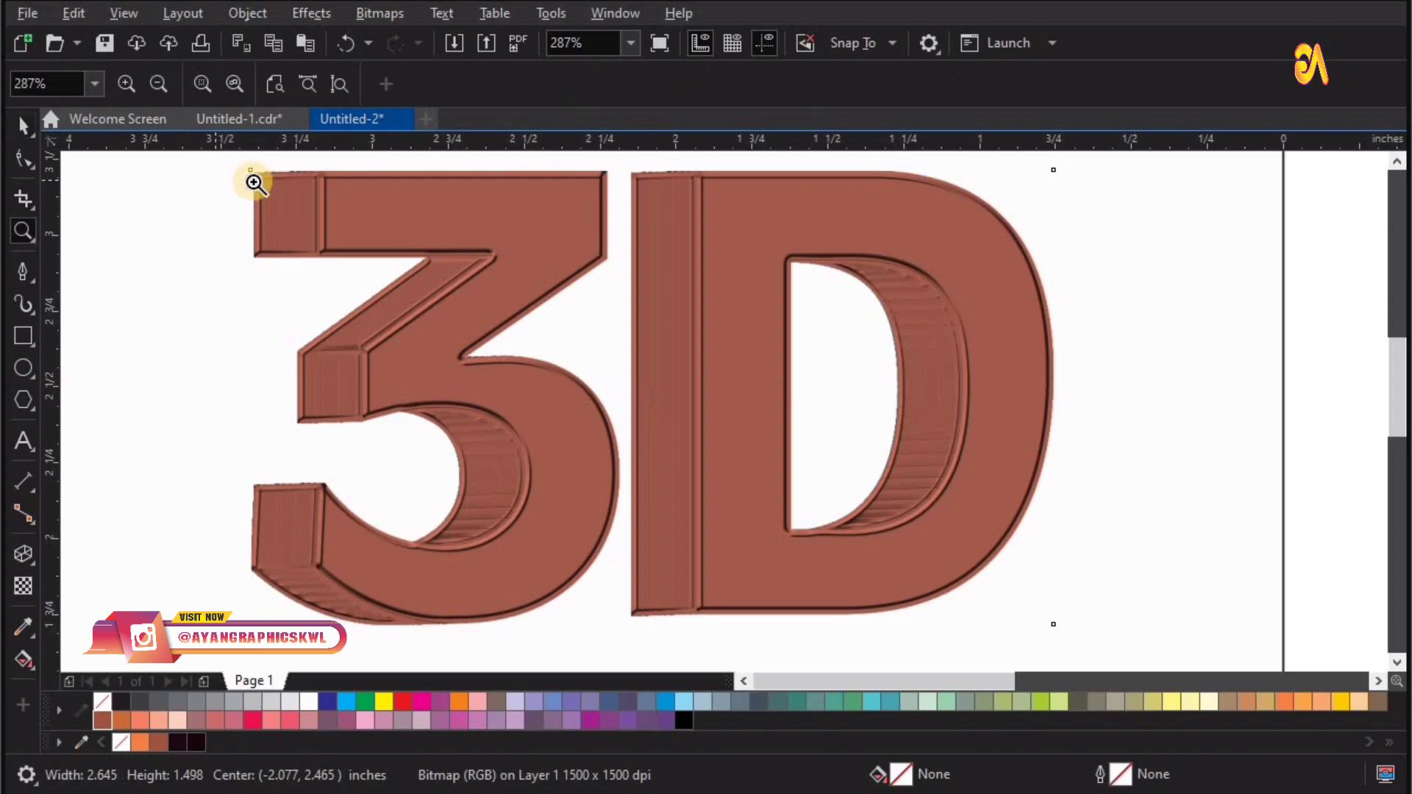
{"action": "left_click_drag", "start_coordinate": [222, 163], "coordinate": [1121, 649]}
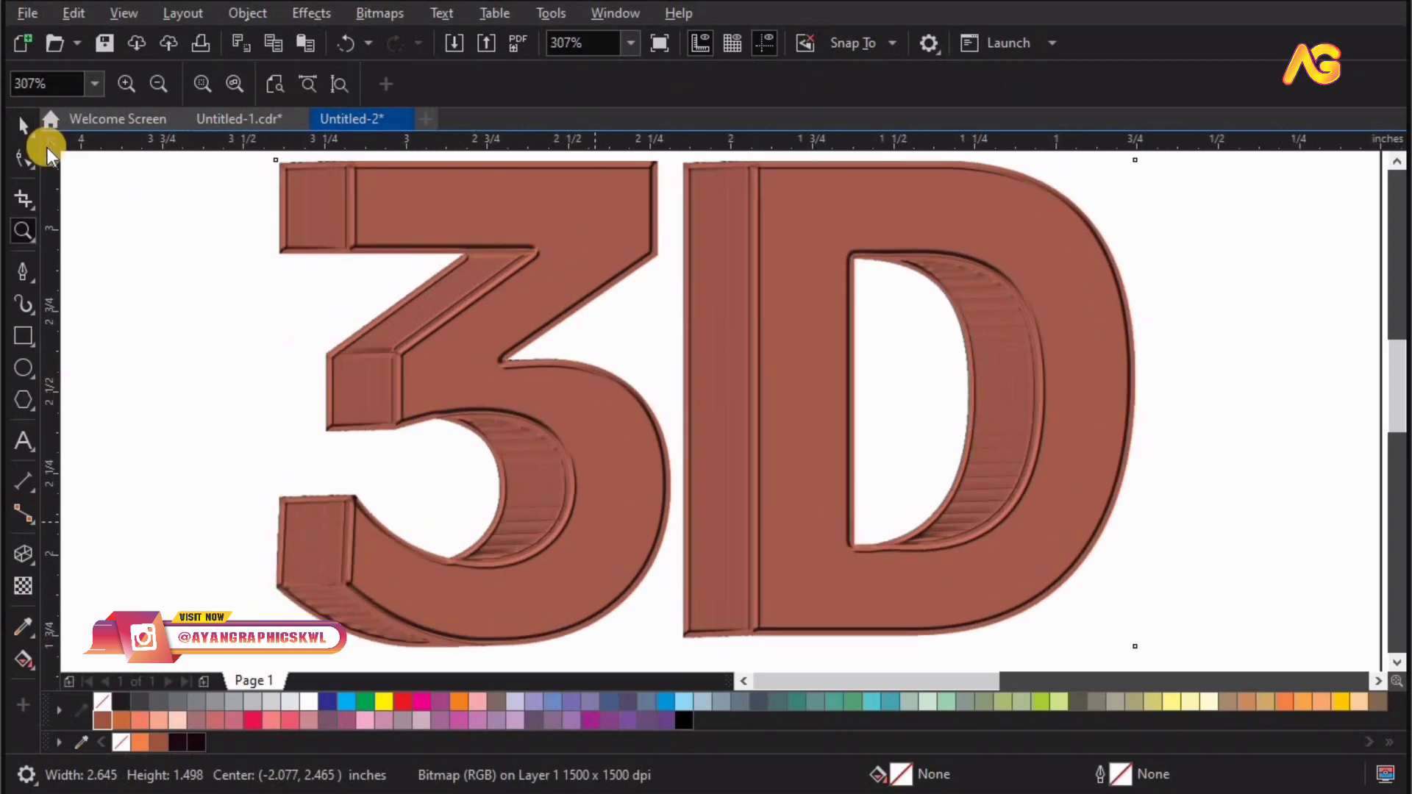
{"action": "left_click", "coordinate": [24, 157]}
Step: With the Bézier pen, trace the 3's top stroke and upper bowl
{"action": "left_click", "coordinate": [32, 286]}
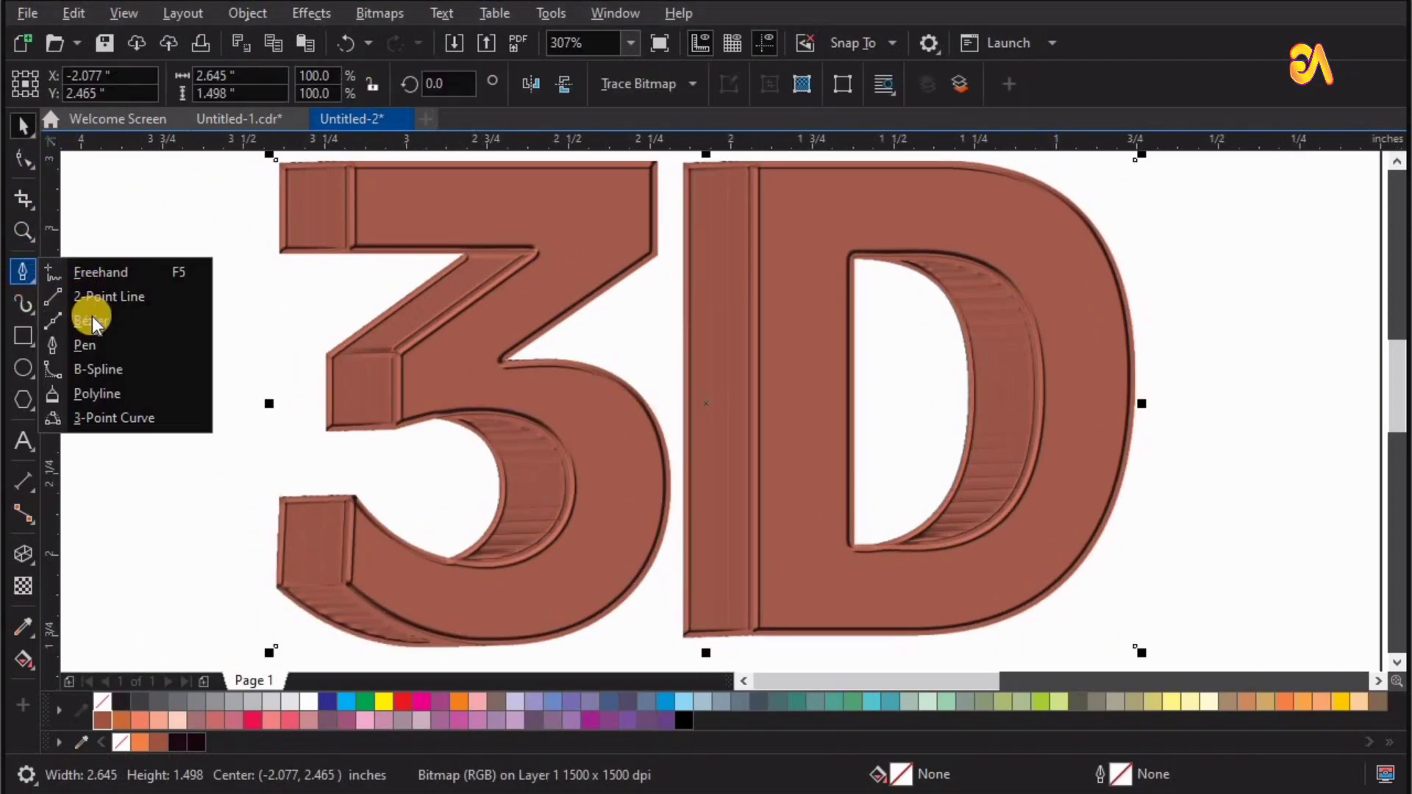
{"action": "left_click", "coordinate": [94, 344]}
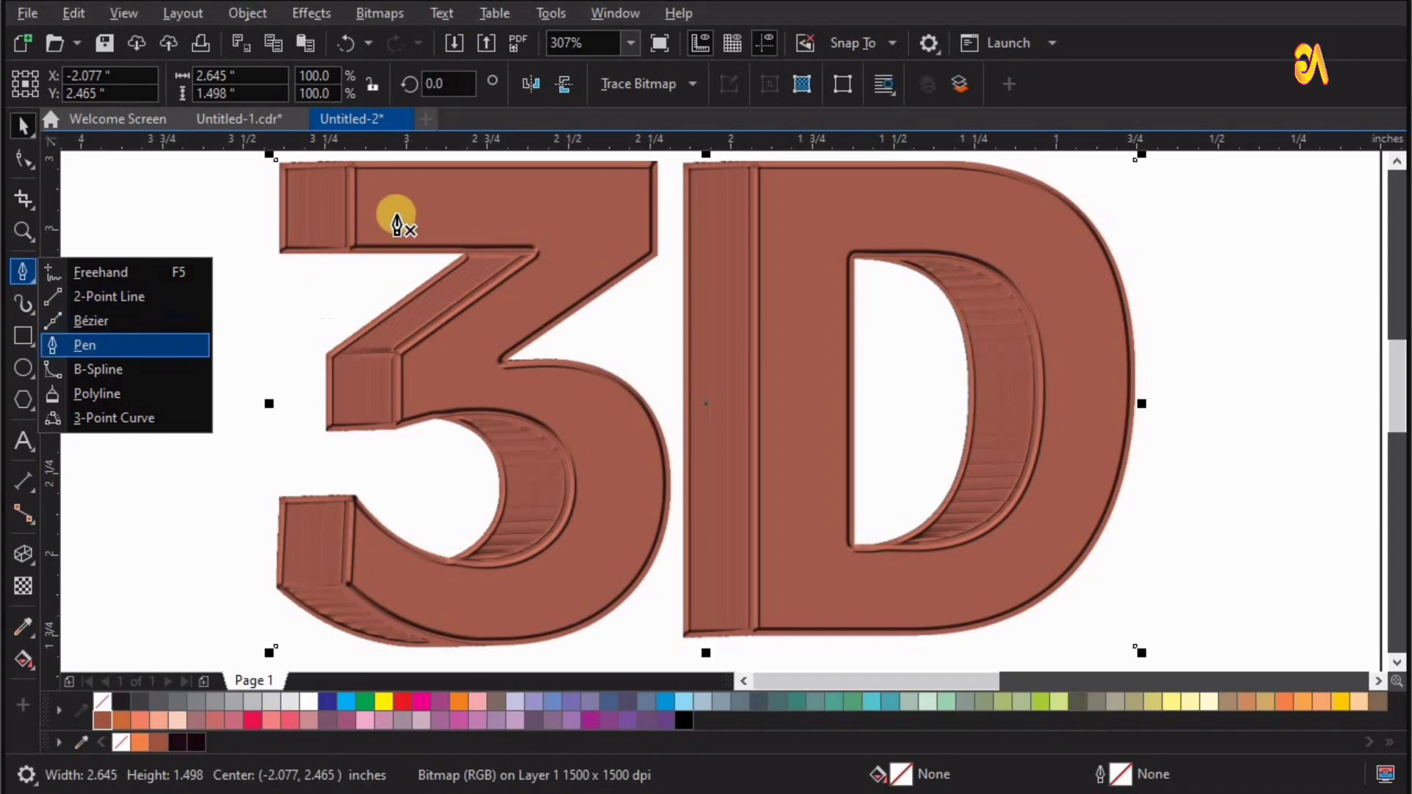
{"action": "left_click", "coordinate": [356, 172]}
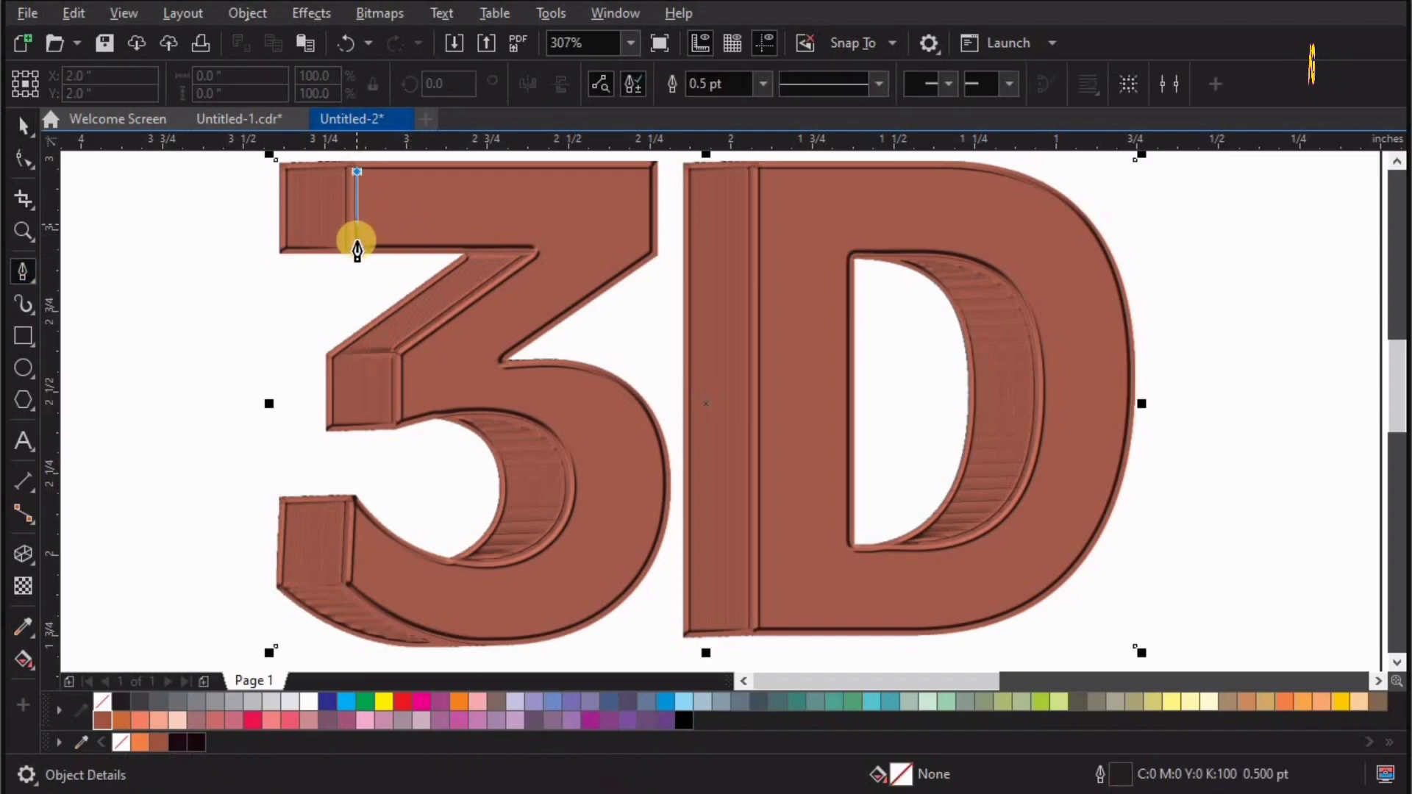
{"action": "left_click", "coordinate": [356, 245]}
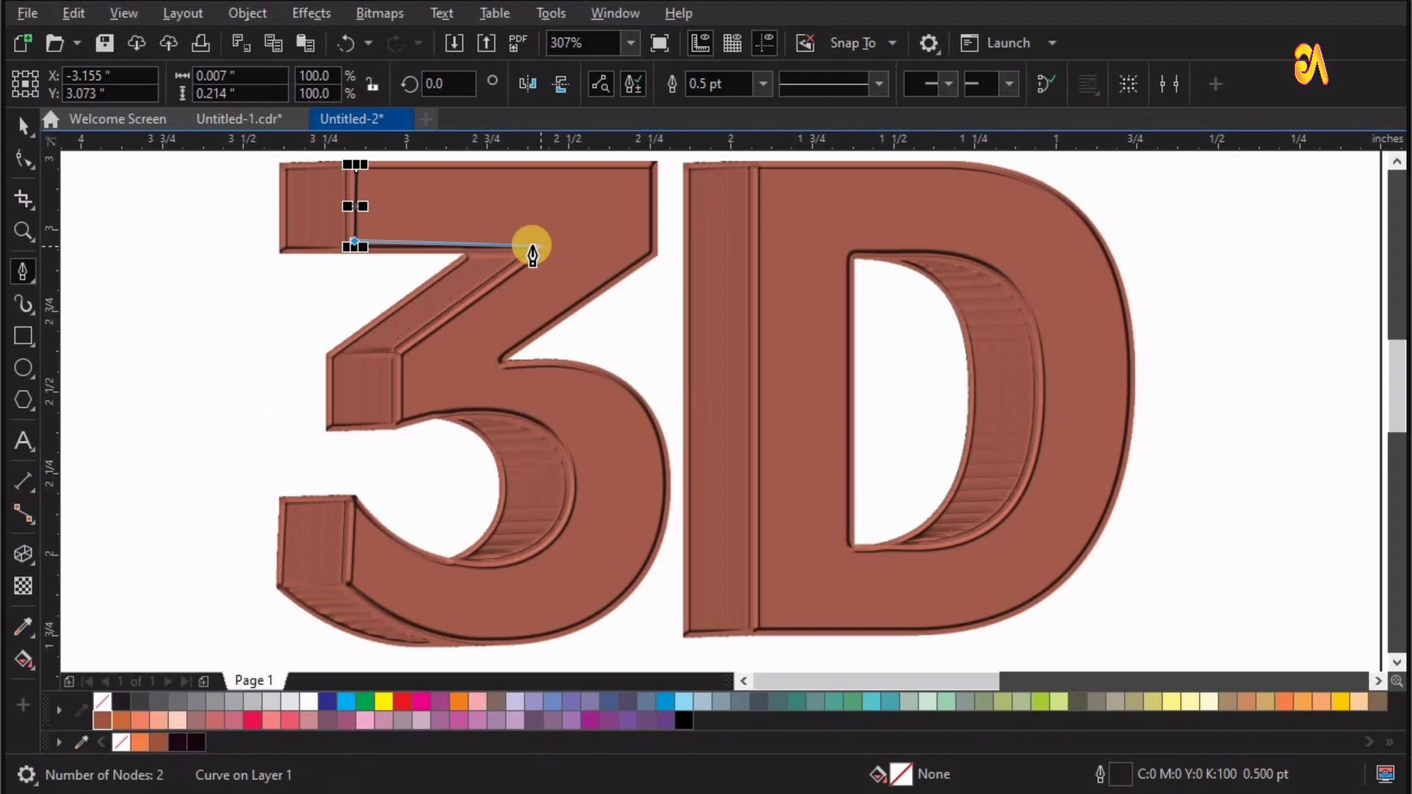
{"action": "left_click", "coordinate": [550, 248]}
{"action": "left_click_drag", "start_coordinate": [512, 281], "coordinate": [459, 309]}
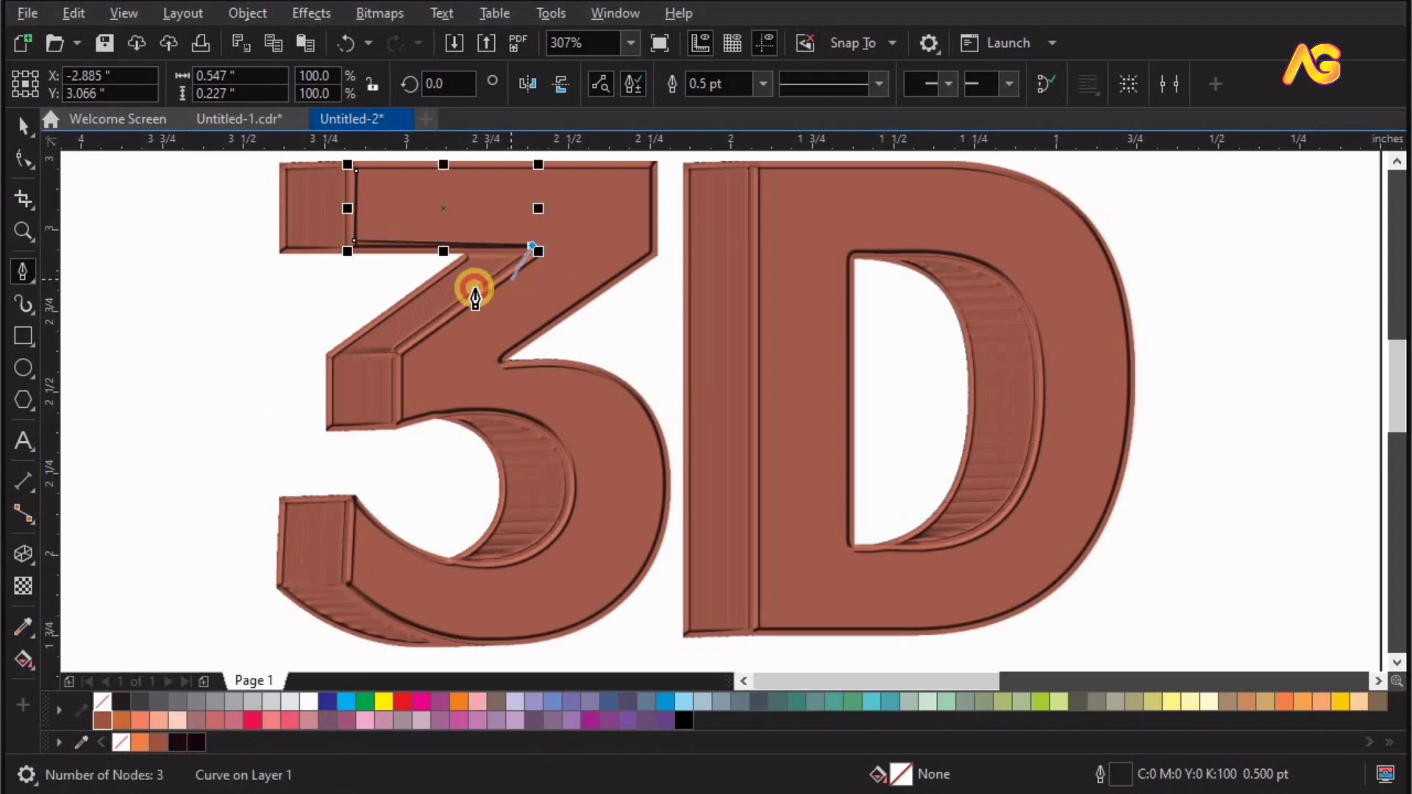
{"action": "left_click", "coordinate": [404, 355]}
{"action": "left_click", "coordinate": [401, 415]}
{"action": "left_click_drag", "start_coordinate": [562, 441], "coordinate": [577, 470]}
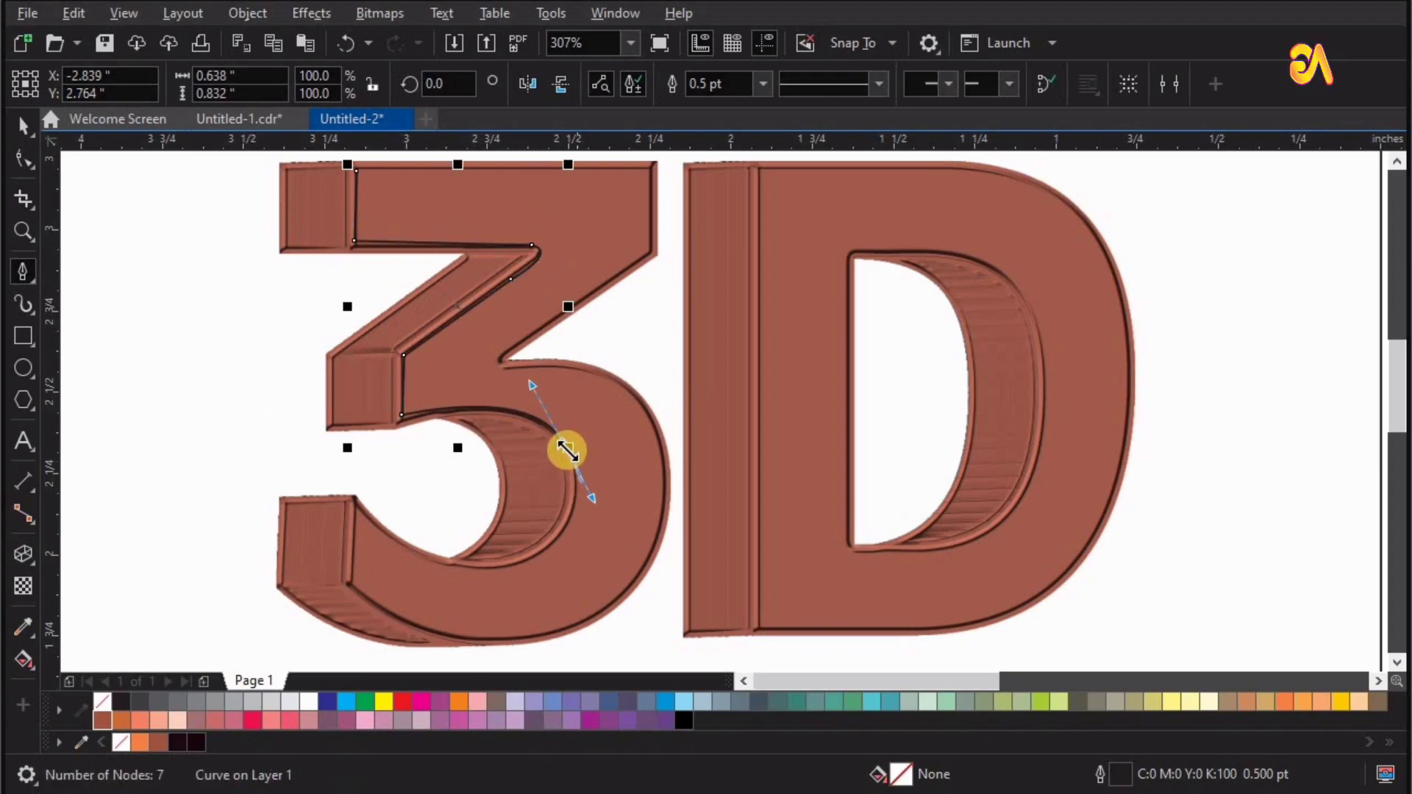
{"action": "left_click_drag", "start_coordinate": [494, 571], "coordinate": [377, 600]}
Step: Trace the 3's lower bowl and close the outline of its front face
{"action": "left_click_drag", "start_coordinate": [355, 504], "coordinate": [417, 583]}
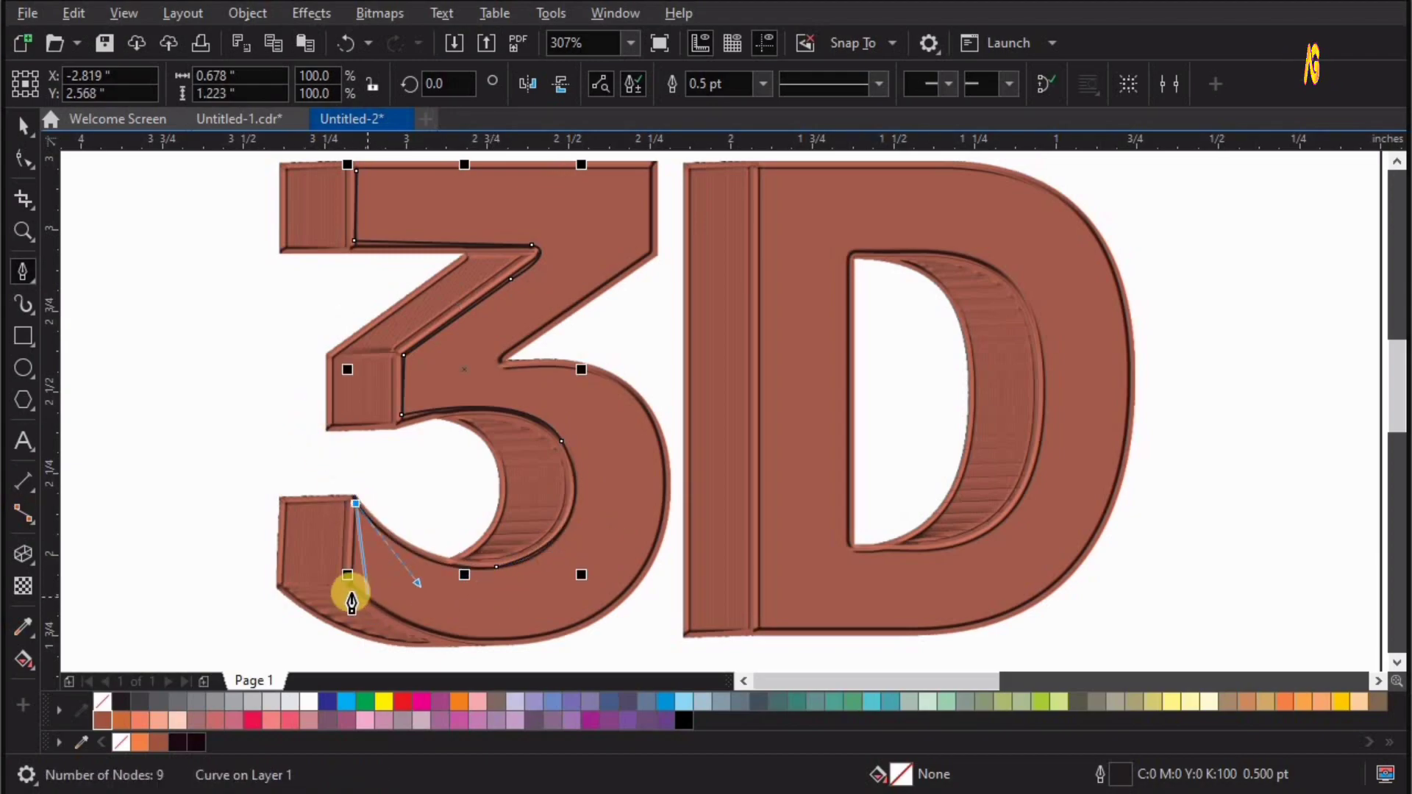
{"action": "left_click", "coordinate": [353, 584]}
{"action": "left_click_drag", "start_coordinate": [532, 635], "coordinate": [625, 622]}
{"action": "left_click_drag", "start_coordinate": [660, 503], "coordinate": [669, 385]}
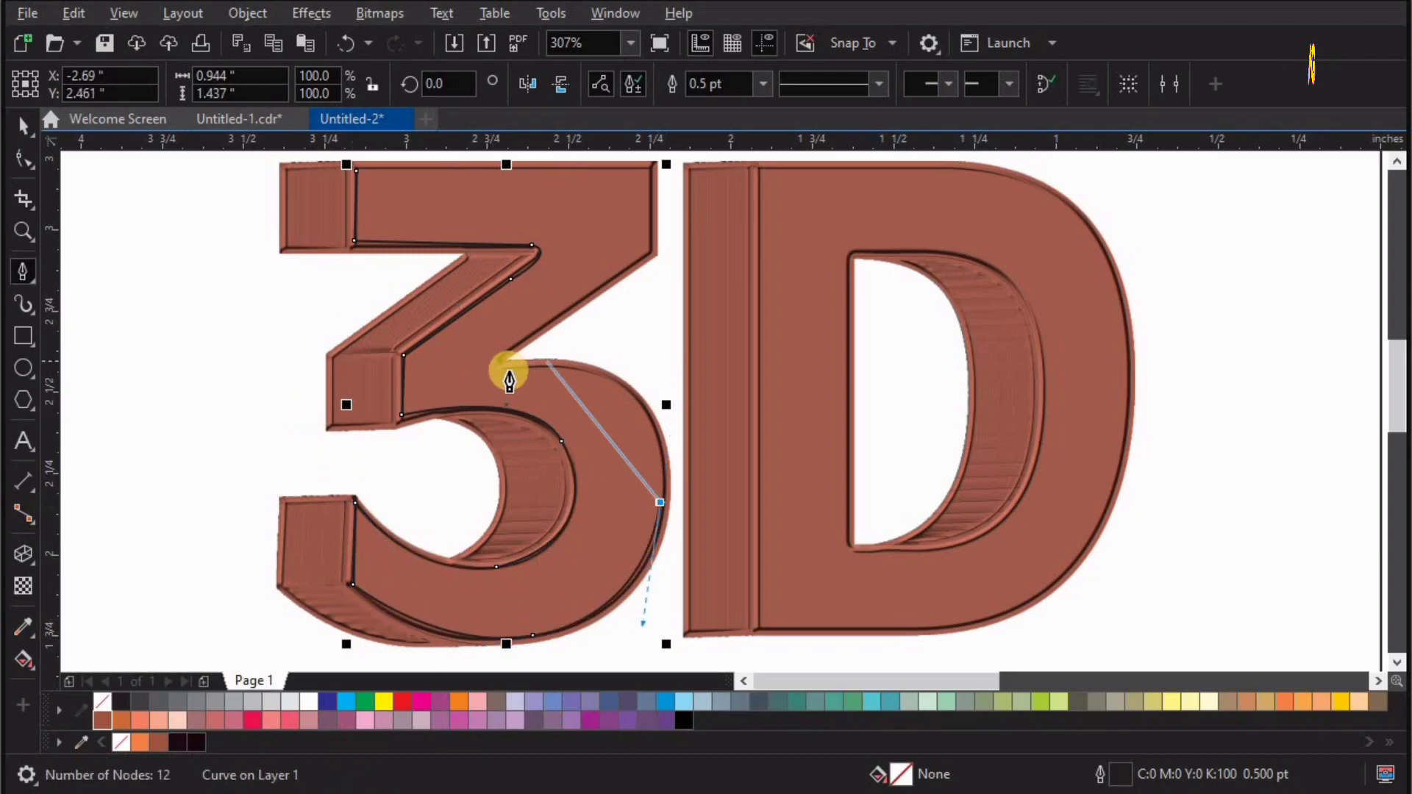
{"action": "mouse_move", "coordinate": [502, 371]}
{"action": "left_mouse_down"}
{"action": "mouse_move", "coordinate": [309, 407]}
{"action": "mouse_move", "coordinate": [625, 290]}
{"action": "left_mouse_up"}
{"action": "left_click", "coordinate": [546, 319]}
{"action": "left_click", "coordinate": [651, 249]}
{"action": "left_click", "coordinate": [651, 168]}
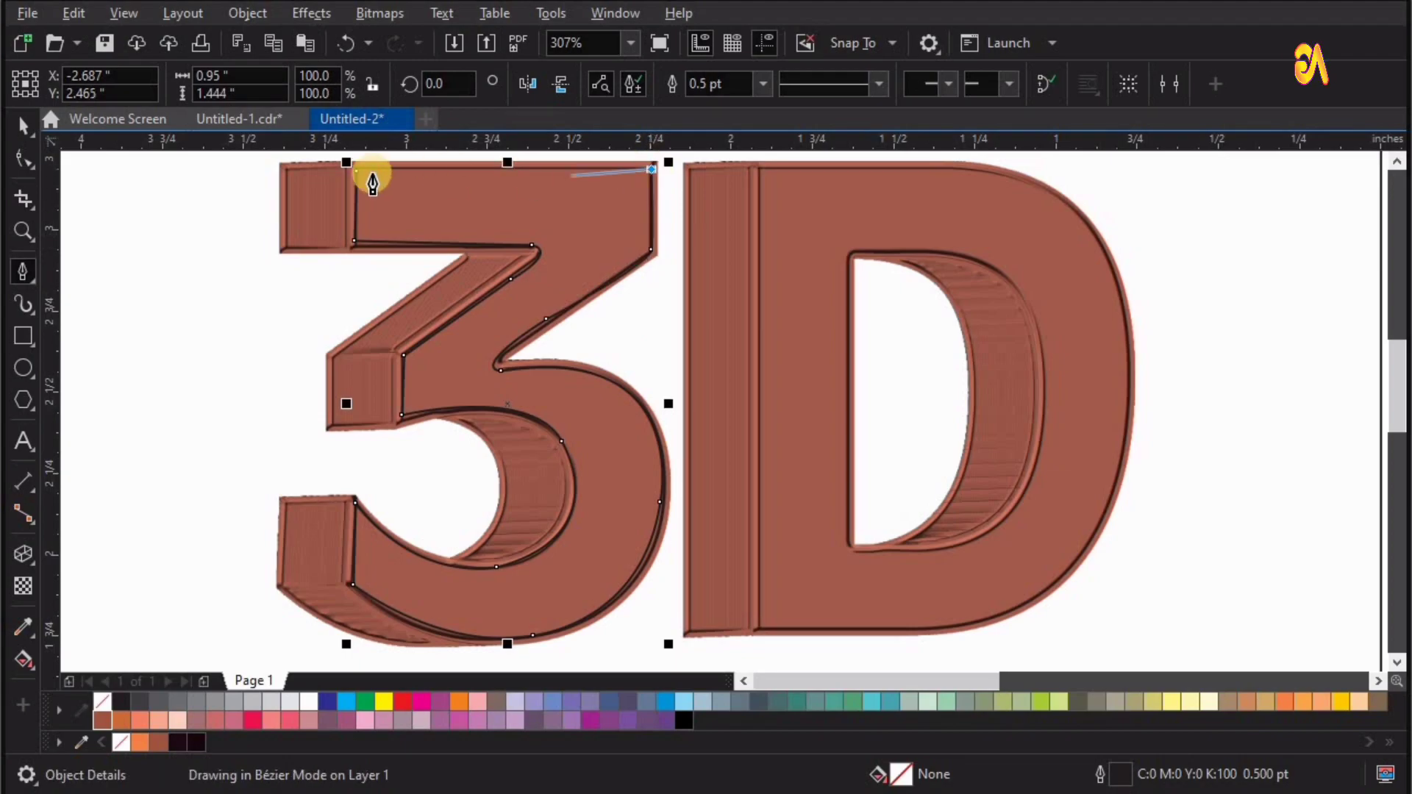
{"action": "left_click", "coordinate": [356, 169]}
Step: Trace closed outlines of the D's stem and its outer curved shape
{"action": "left_click", "coordinate": [688, 165]}
{"action": "left_click", "coordinate": [684, 632]}
{"action": "left_click", "coordinate": [751, 631]}
{"action": "left_click", "coordinate": [757, 169]}
{"action": "left_click", "coordinate": [757, 631]}
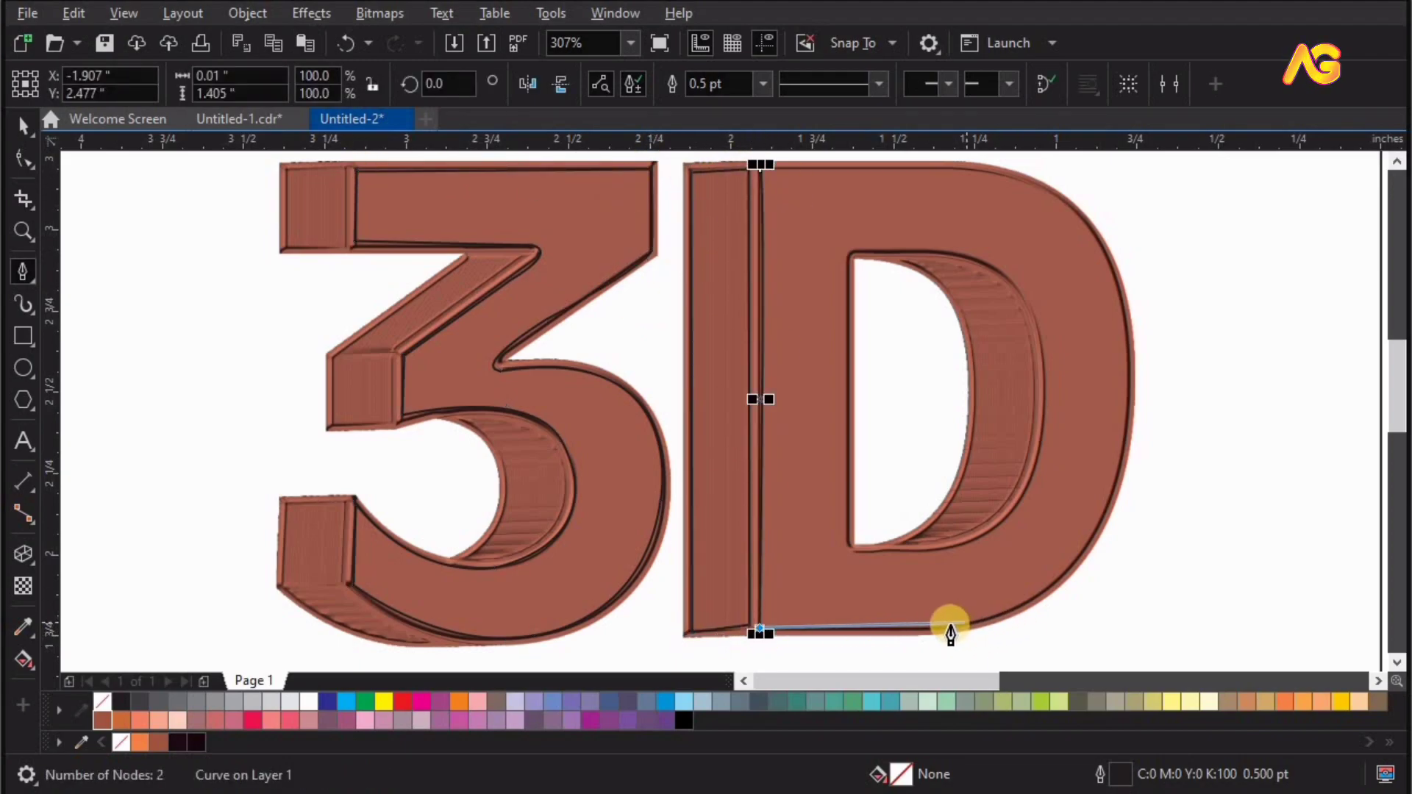
{"action": "left_click_drag", "start_coordinate": [932, 633], "coordinate": [1120, 471]}
{"action": "left_click_drag", "start_coordinate": [1136, 365], "coordinate": [1132, 346]}
{"action": "mouse_move", "coordinate": [1083, 223]}
{"action": "left_mouse_down"}
{"action": "mouse_move", "coordinate": [1002, 180]}
{"action": "mouse_move", "coordinate": [853, 167]}
{"action": "left_mouse_up"}
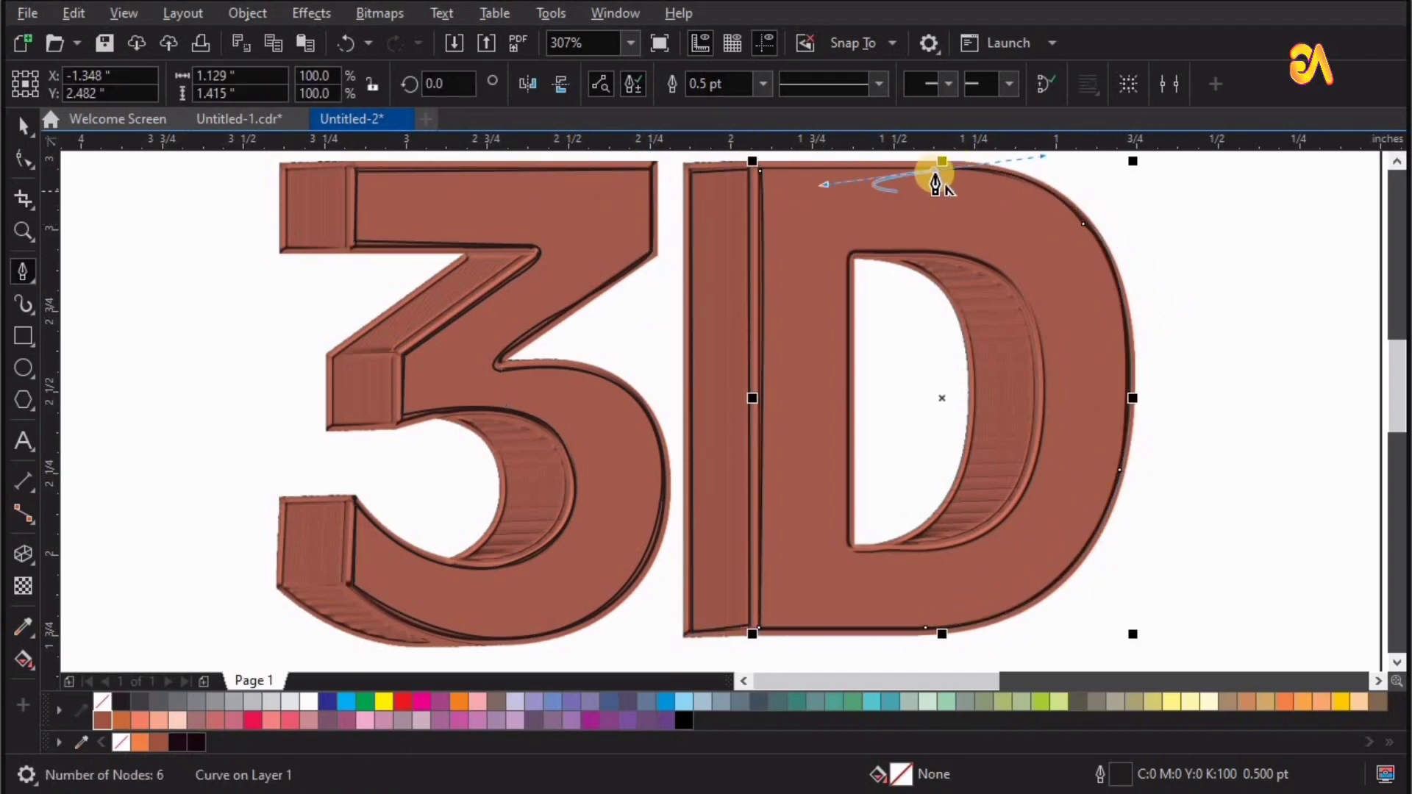
{"action": "left_click", "coordinate": [760, 165]}
Step: Trace the D's inner counter and select it together with the D outline
{"action": "left_click", "coordinate": [848, 254]}
{"action": "left_click", "coordinate": [846, 548]}
{"action": "left_click", "coordinate": [987, 531]}
{"action": "left_click", "coordinate": [1041, 353]}
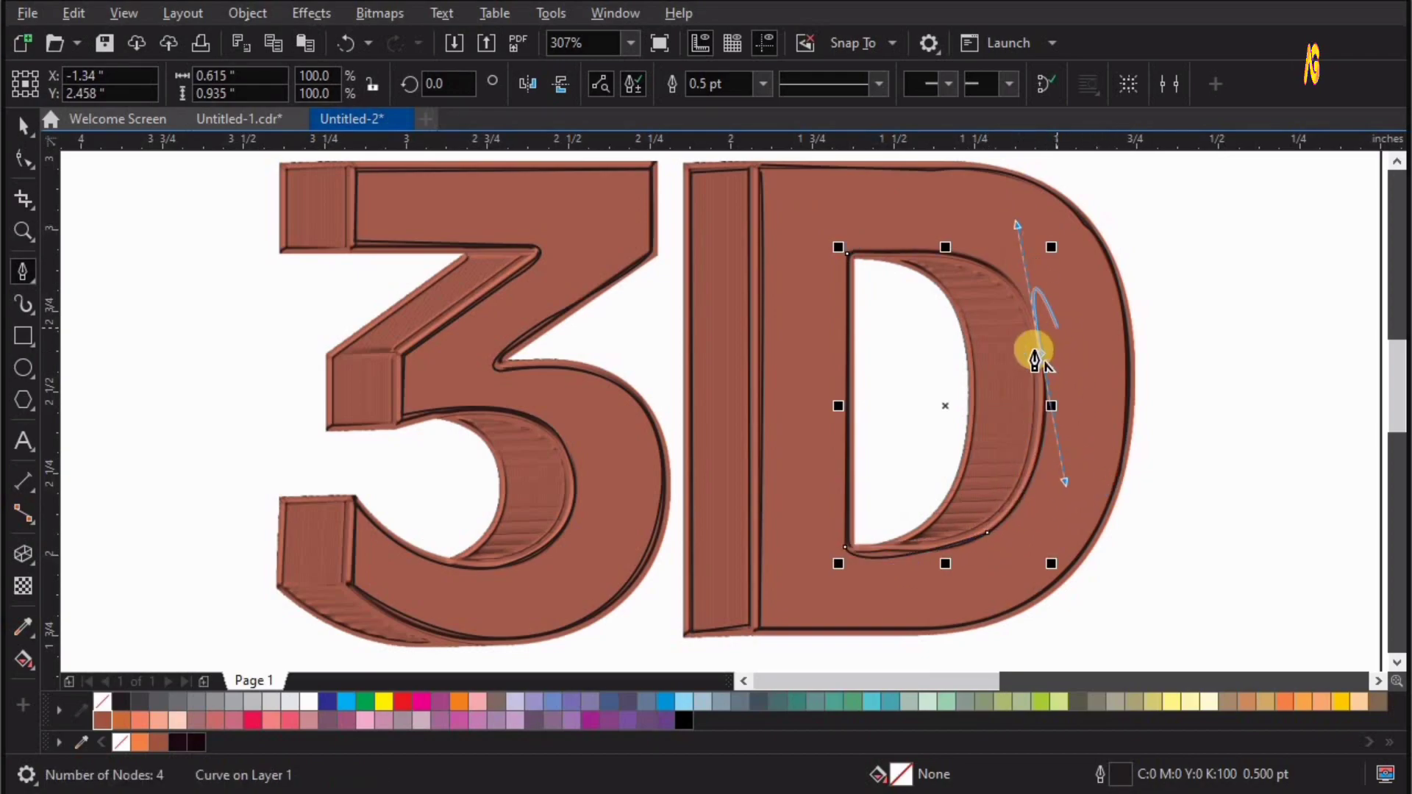
{"action": "left_click_drag", "start_coordinate": [933, 251], "coordinate": [812, 257]}
{"action": "key", "text": "space"}
{"action": "left_click", "coordinate": [1078, 334], "text": "shift"}
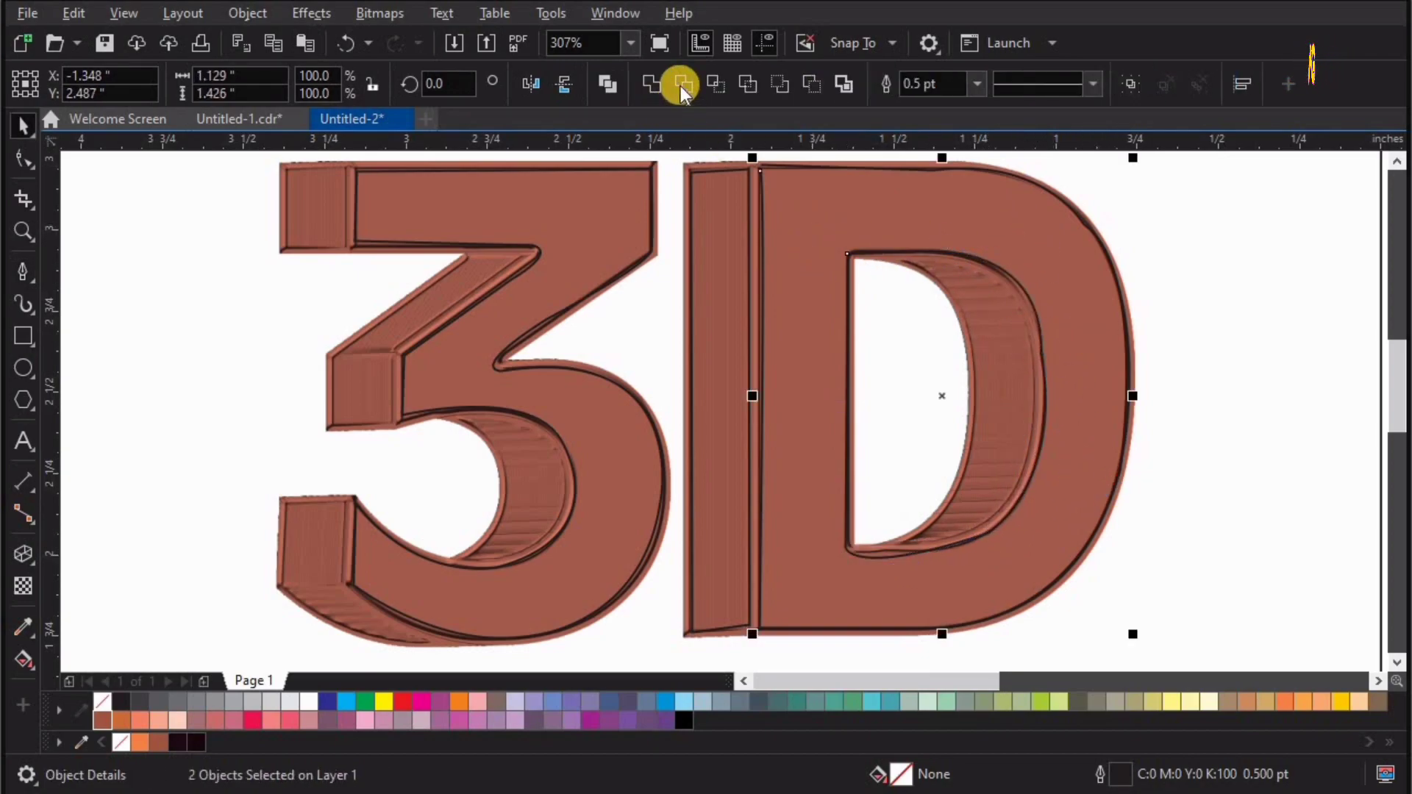
Step: Trim the counter from the D, then undo a stray move and deletion
{"action": "left_click", "coordinate": [681, 86]}
{"action": "left_click", "coordinate": [995, 366]}
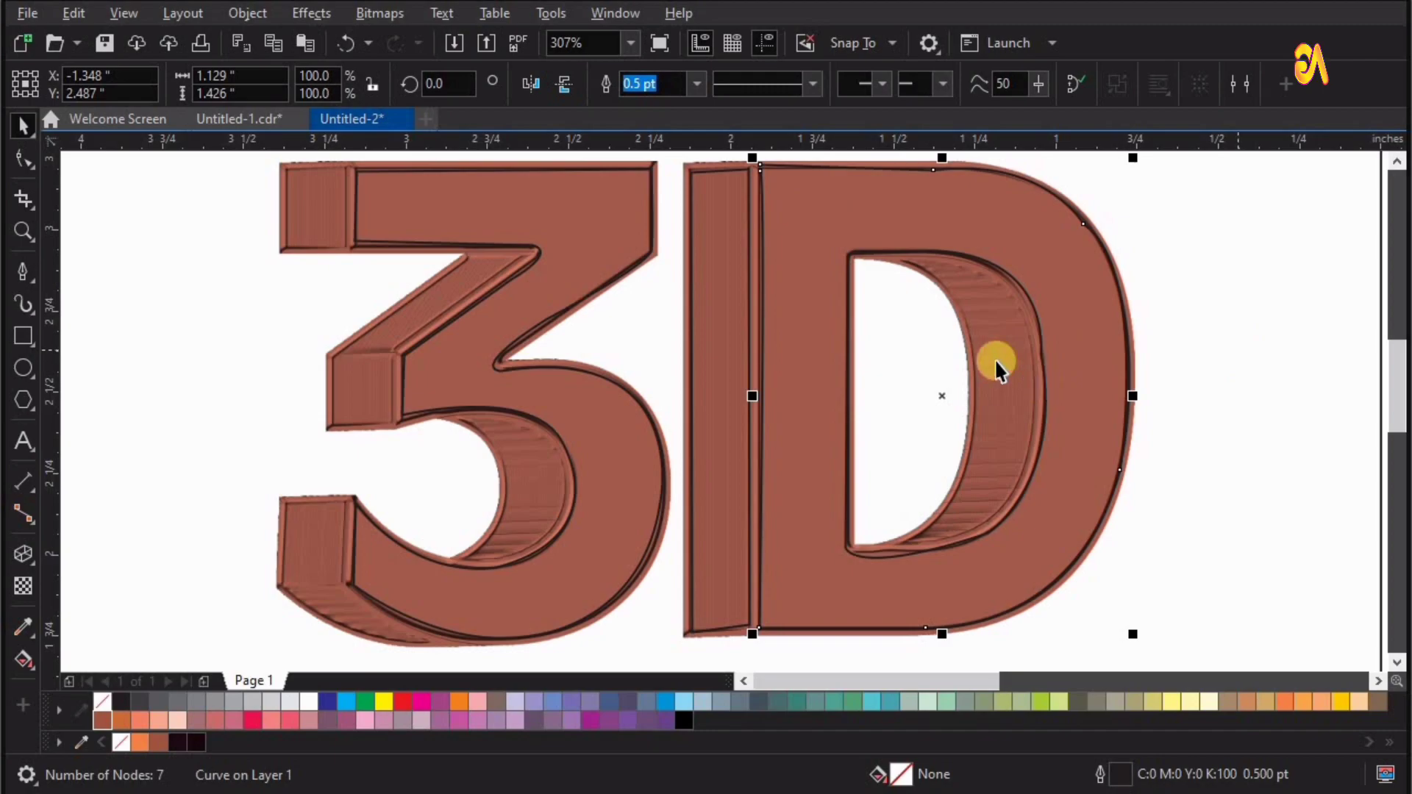
{"action": "left_click", "coordinate": [1228, 336]}
{"action": "left_click_drag", "start_coordinate": [971, 395], "coordinate": [1198, 394]}
{"action": "key", "text": "Delete"}
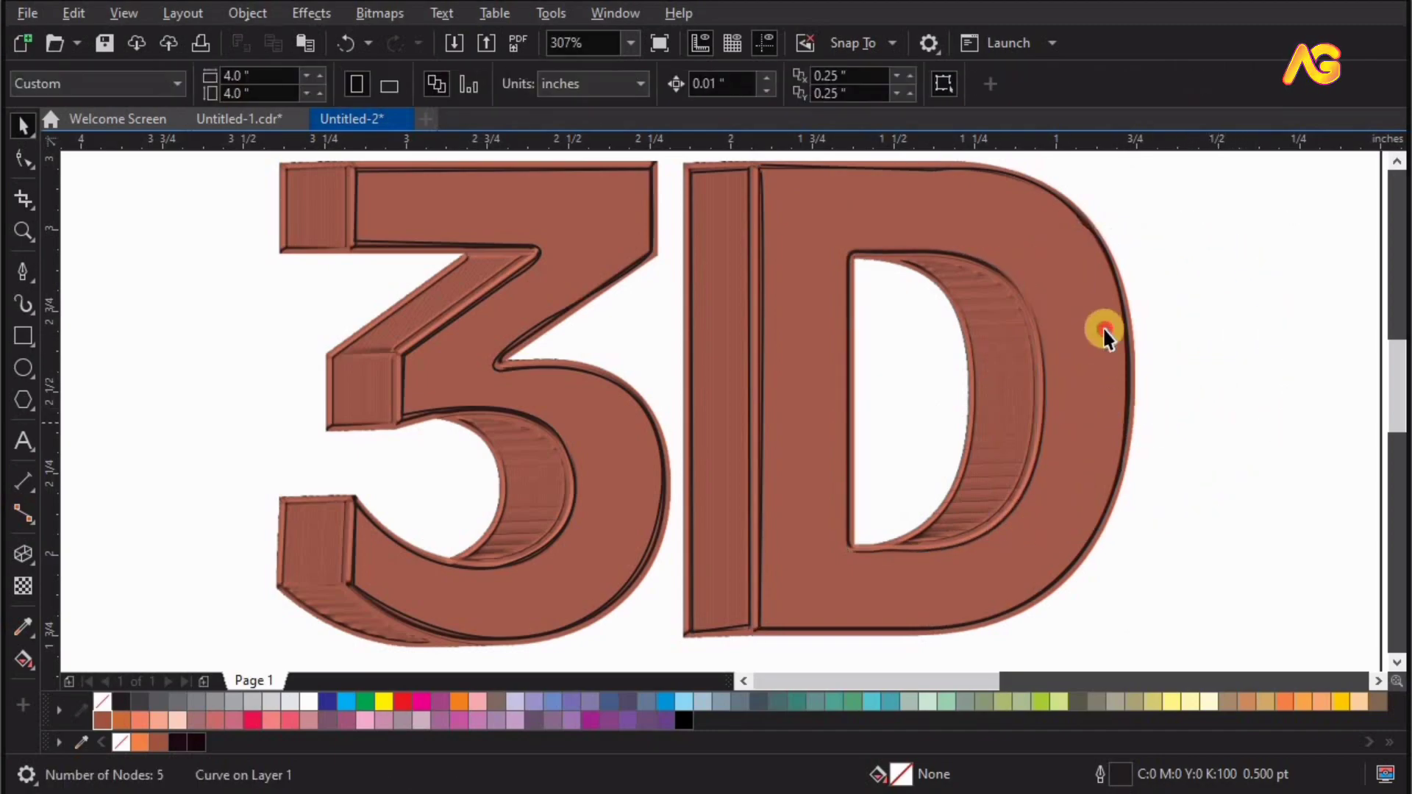
{"action": "left_click_drag", "start_coordinate": [1166, 276], "coordinate": [1171, 268]}
{"action": "key", "text": "ctrl+z"}
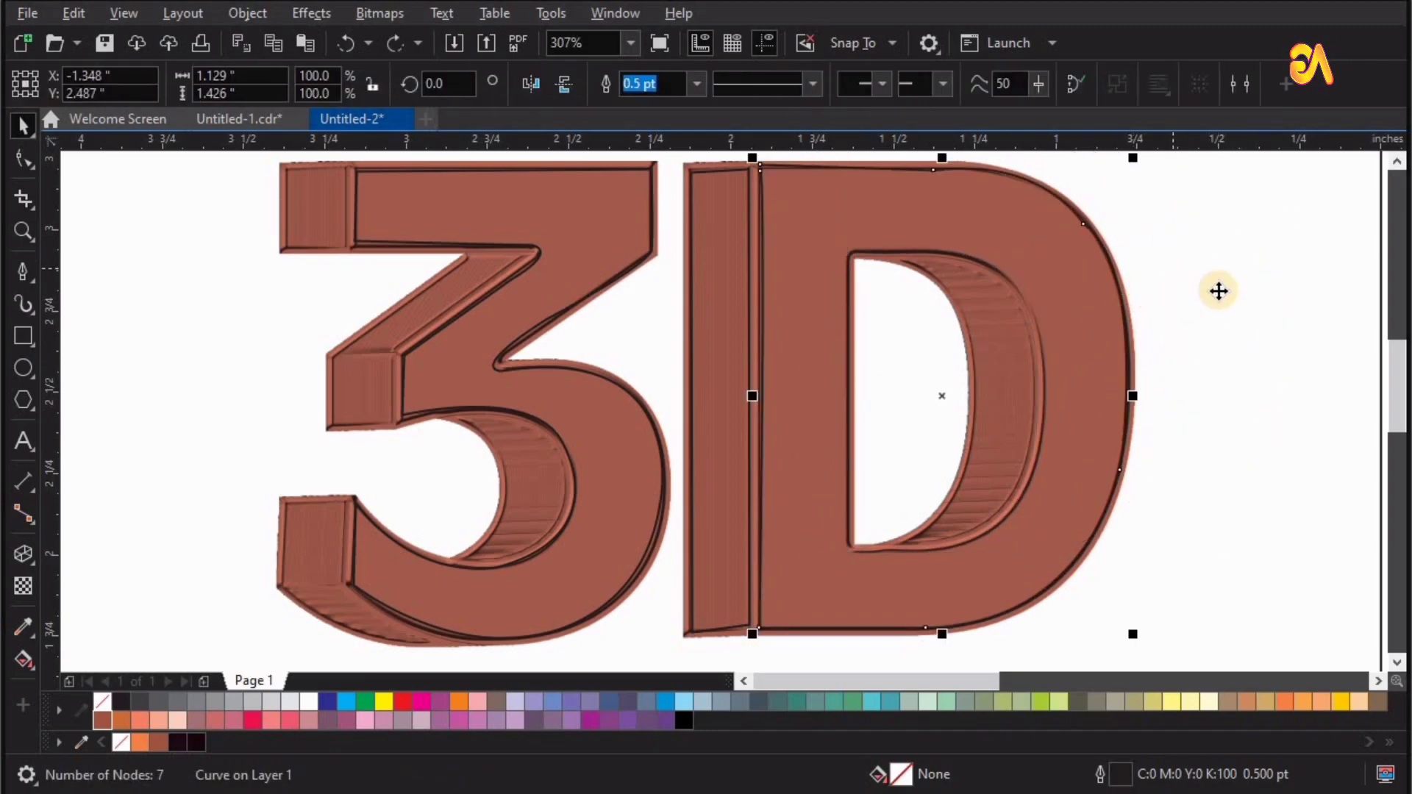
{"action": "key", "text": "ctrl+z"}
{"action": "key", "text": "ctrl+z"}
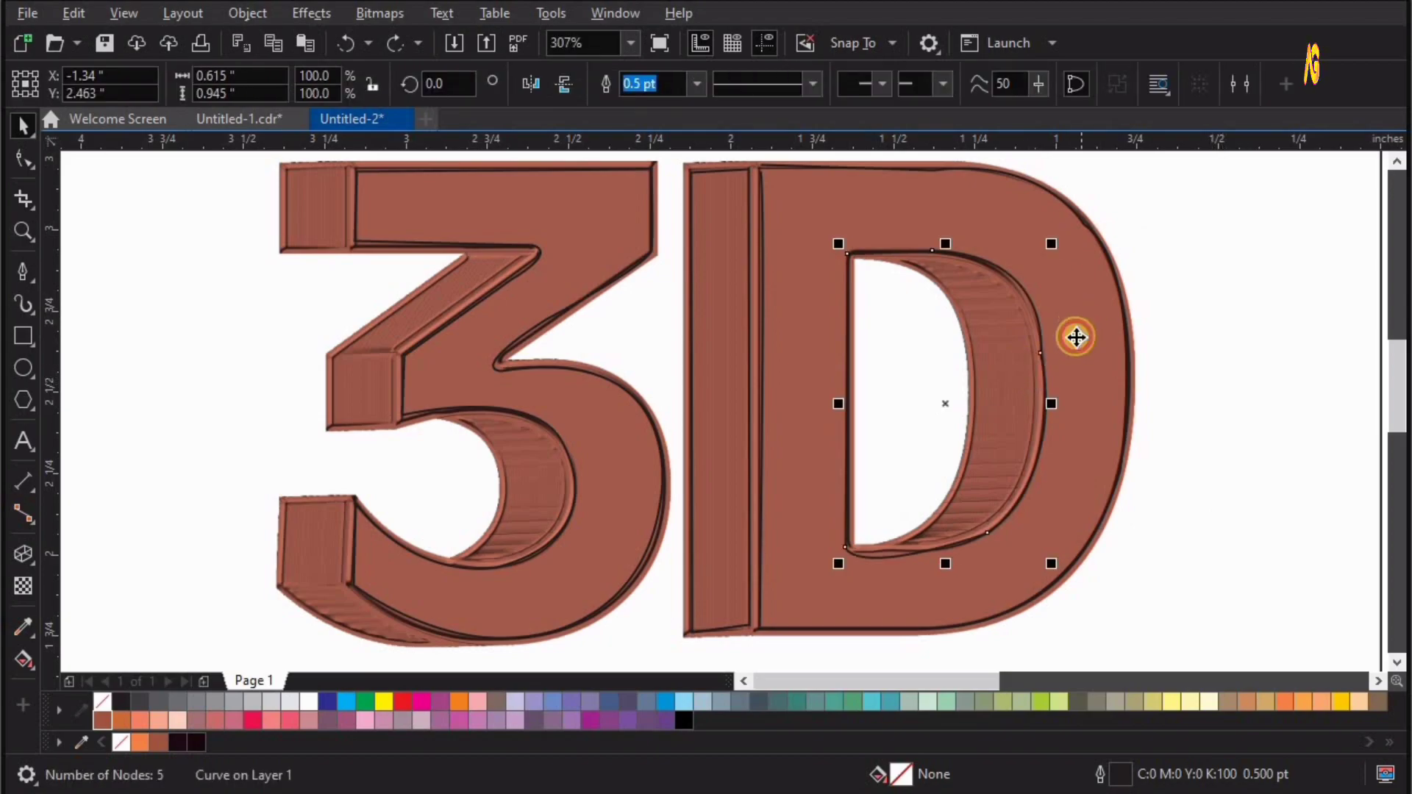
Step: Trim the counter out of the D again and delete the leftover counter curve
{"action": "left_click", "coordinate": [1076, 332], "text": "shift"}
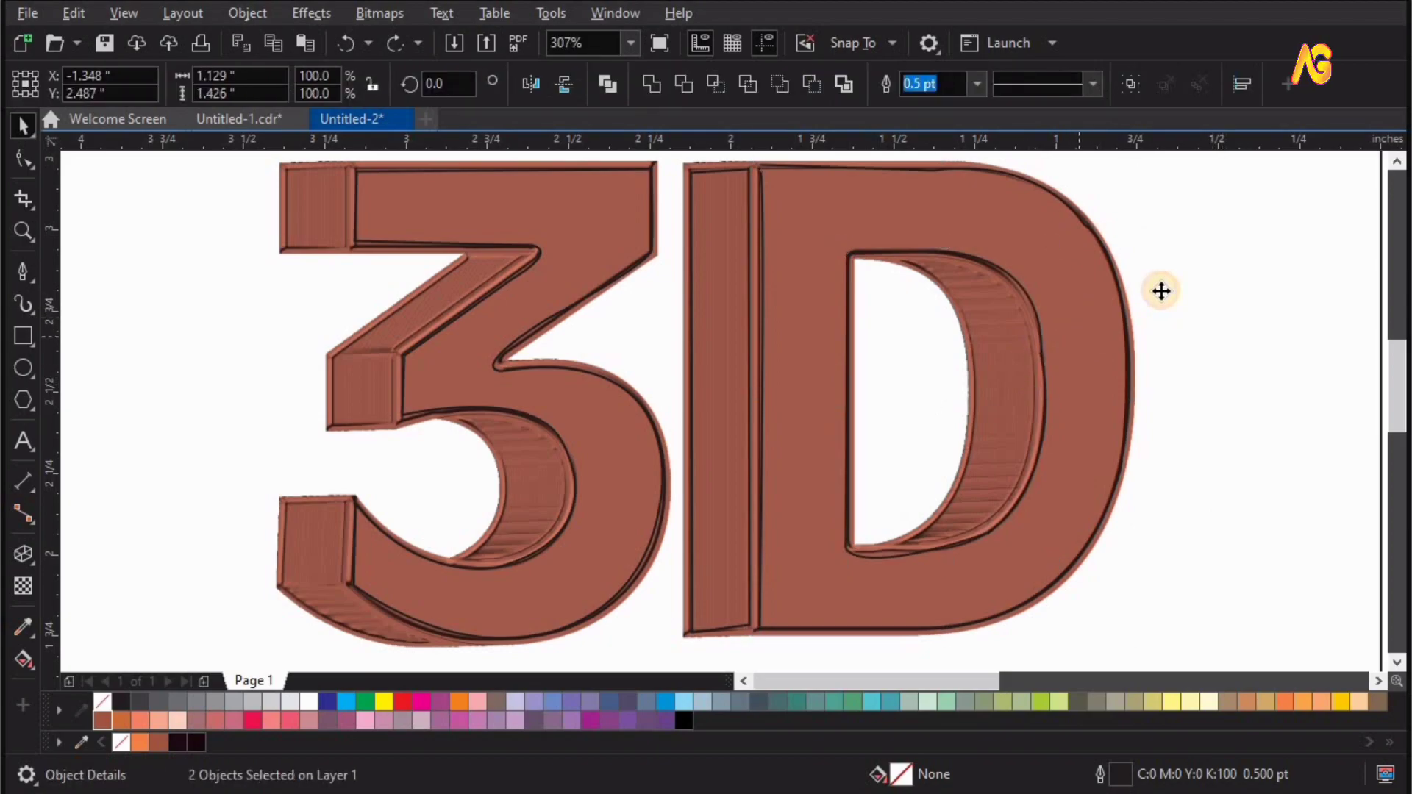
{"action": "left_click", "coordinate": [681, 80]}
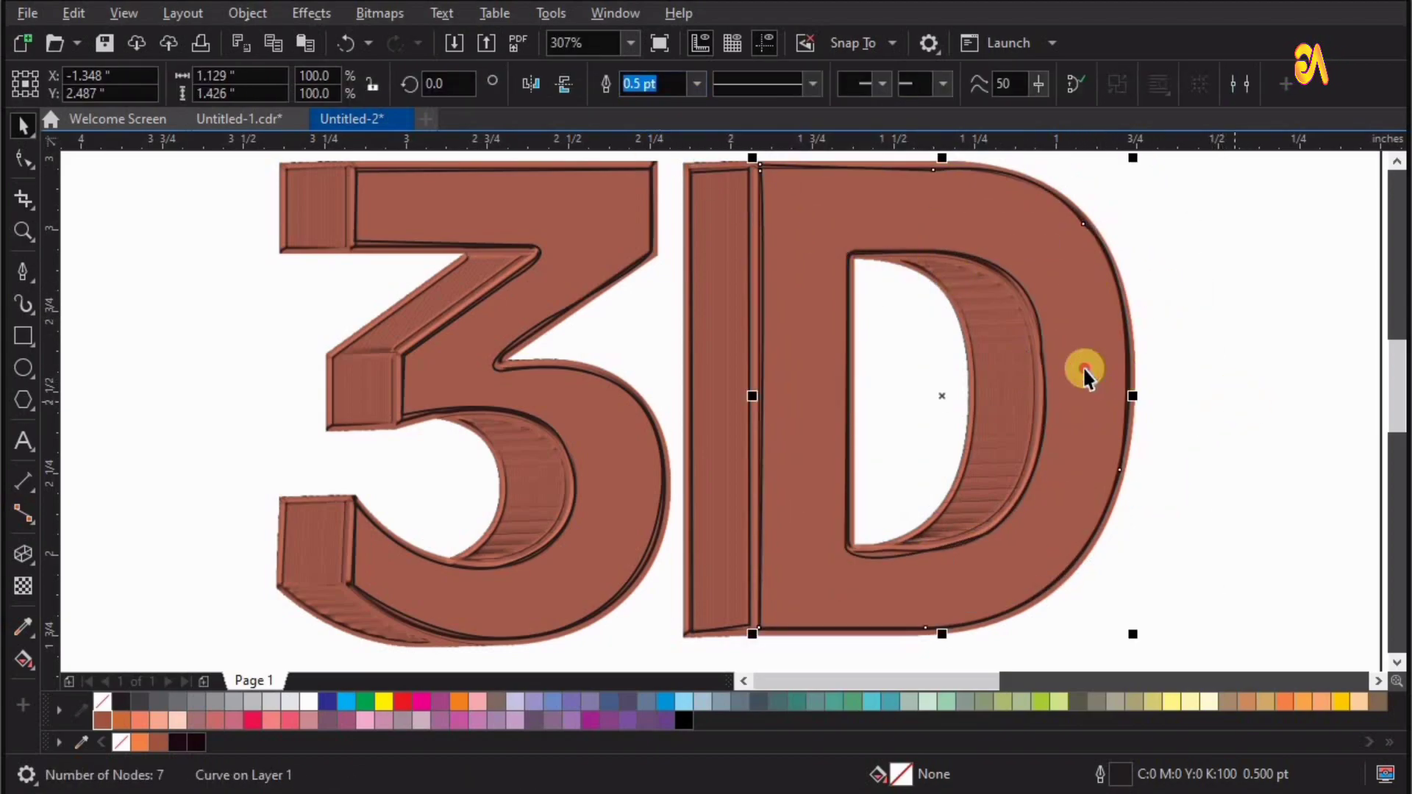
{"action": "left_click", "coordinate": [1166, 293]}
{"action": "key", "text": "Delete"}
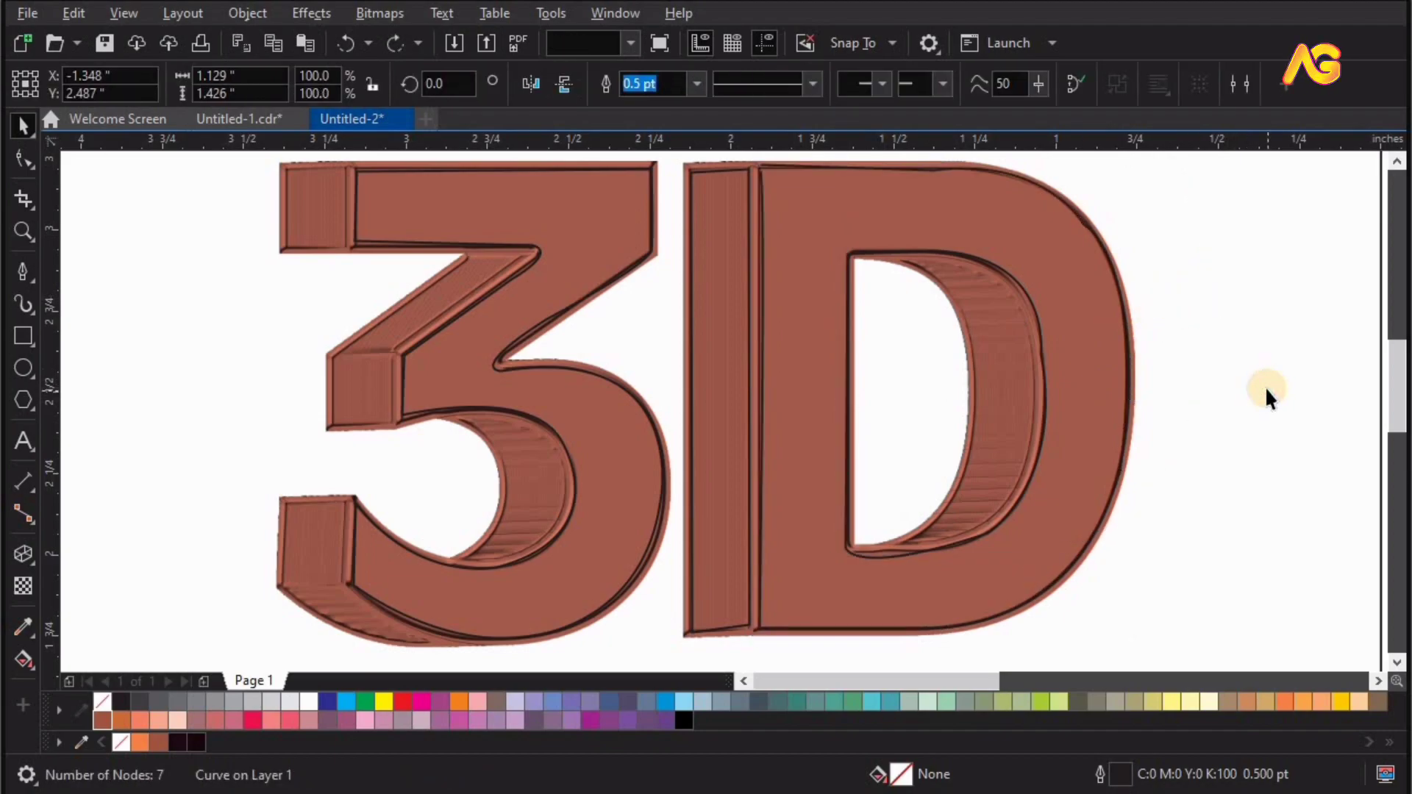
Step: Combine the 3 and D front faces into one curve and fill it red
{"action": "left_click", "coordinate": [822, 330]}
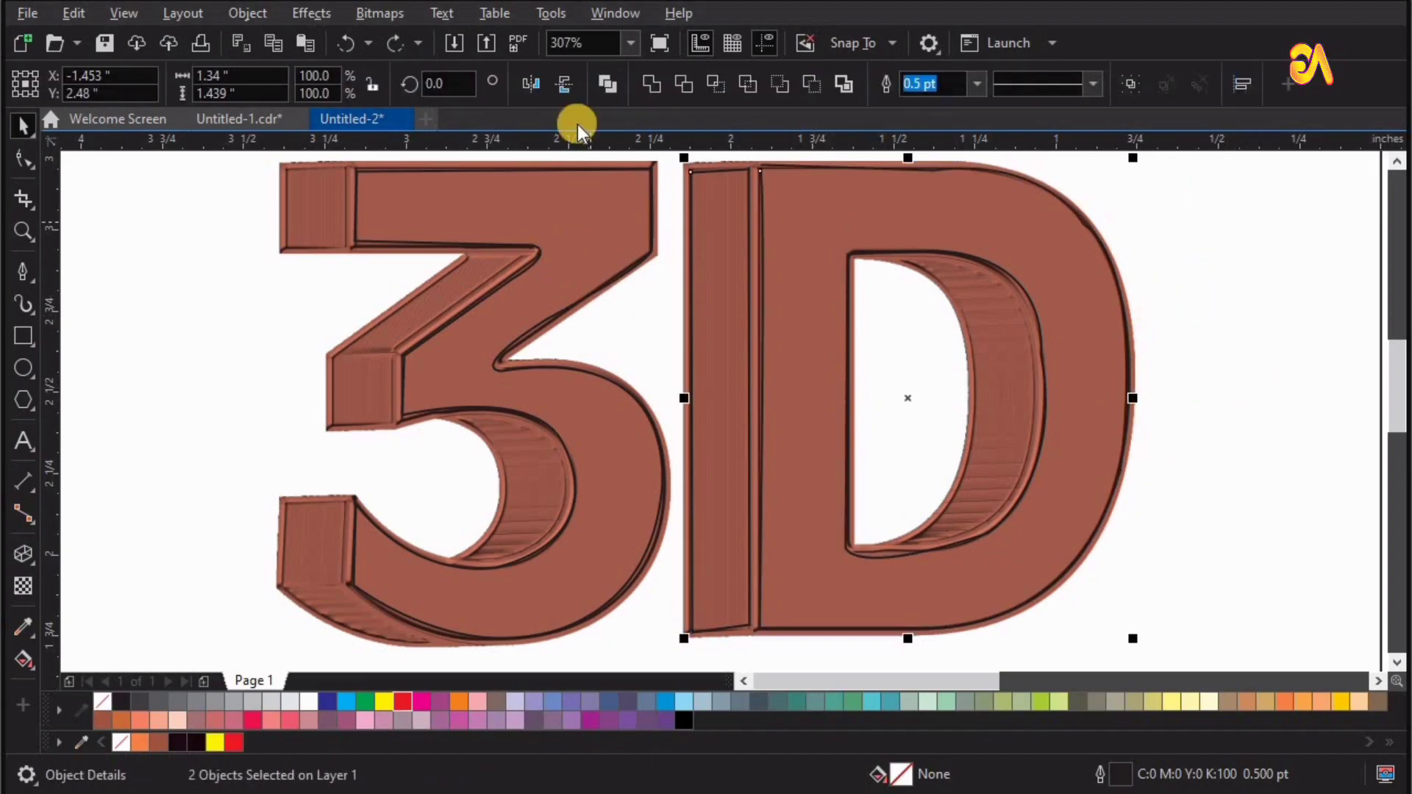
{"action": "left_click", "coordinate": [573, 206], "text": "shift"}
{"action": "key", "text": "ctrl+l"}
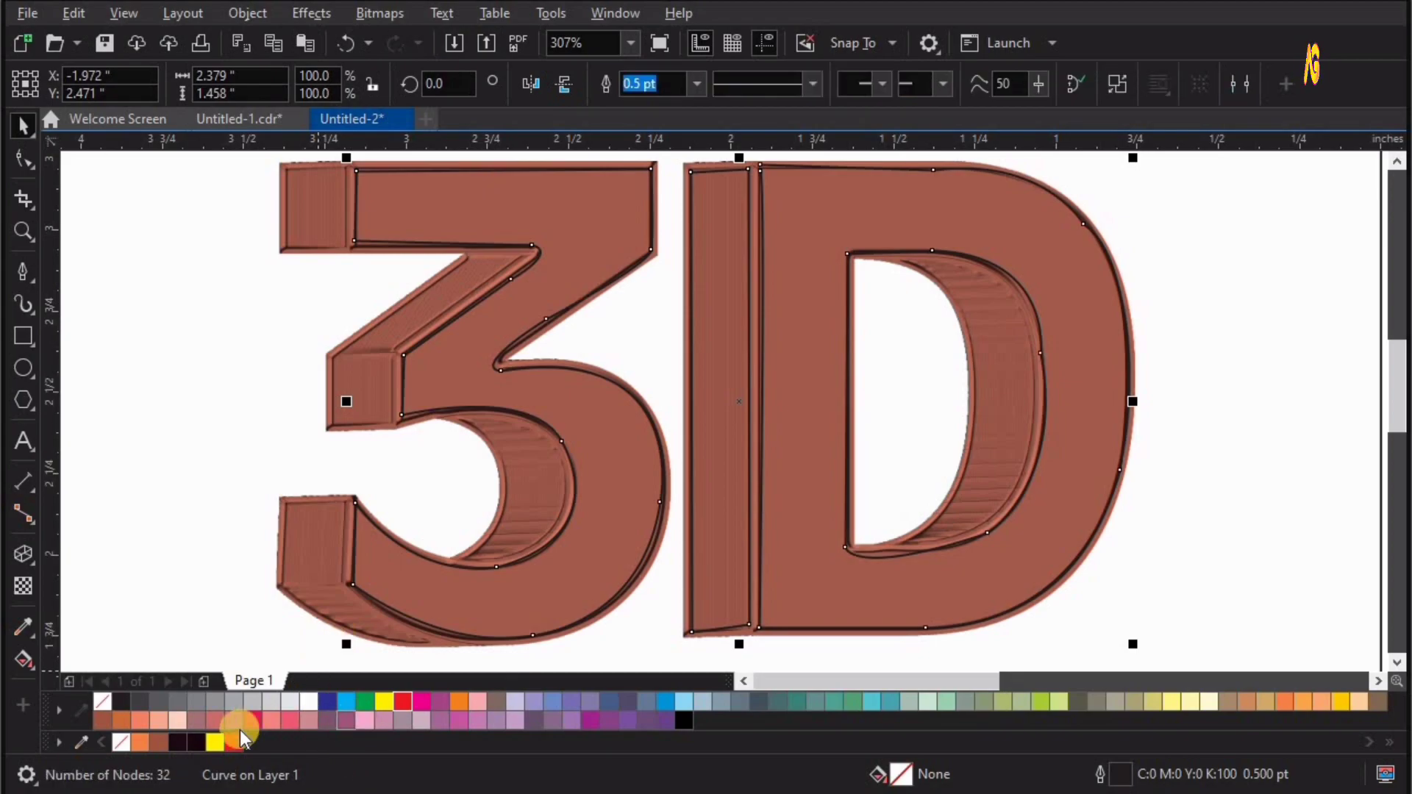
{"action": "left_click", "coordinate": [235, 743]}
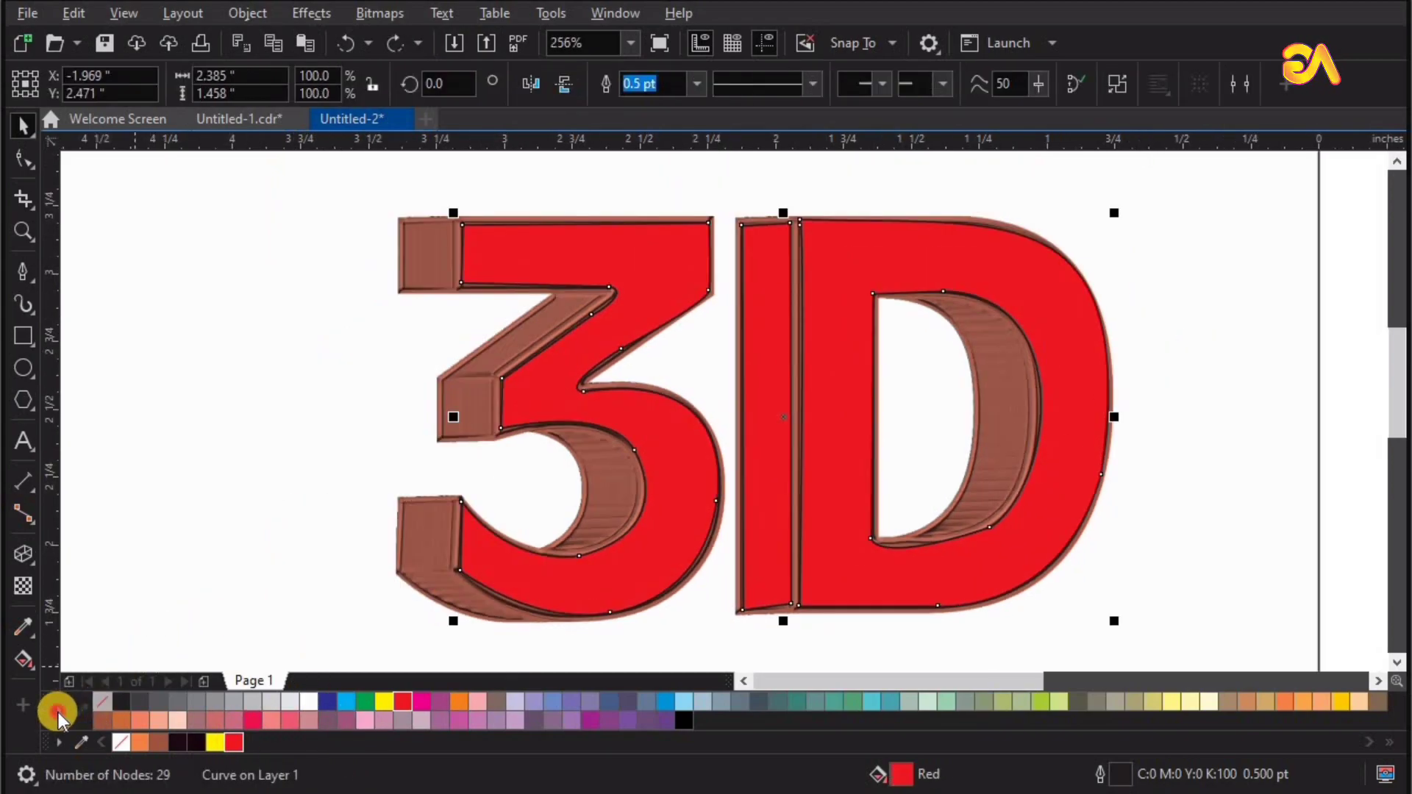
{"action": "right_click", "coordinate": [59, 712]}
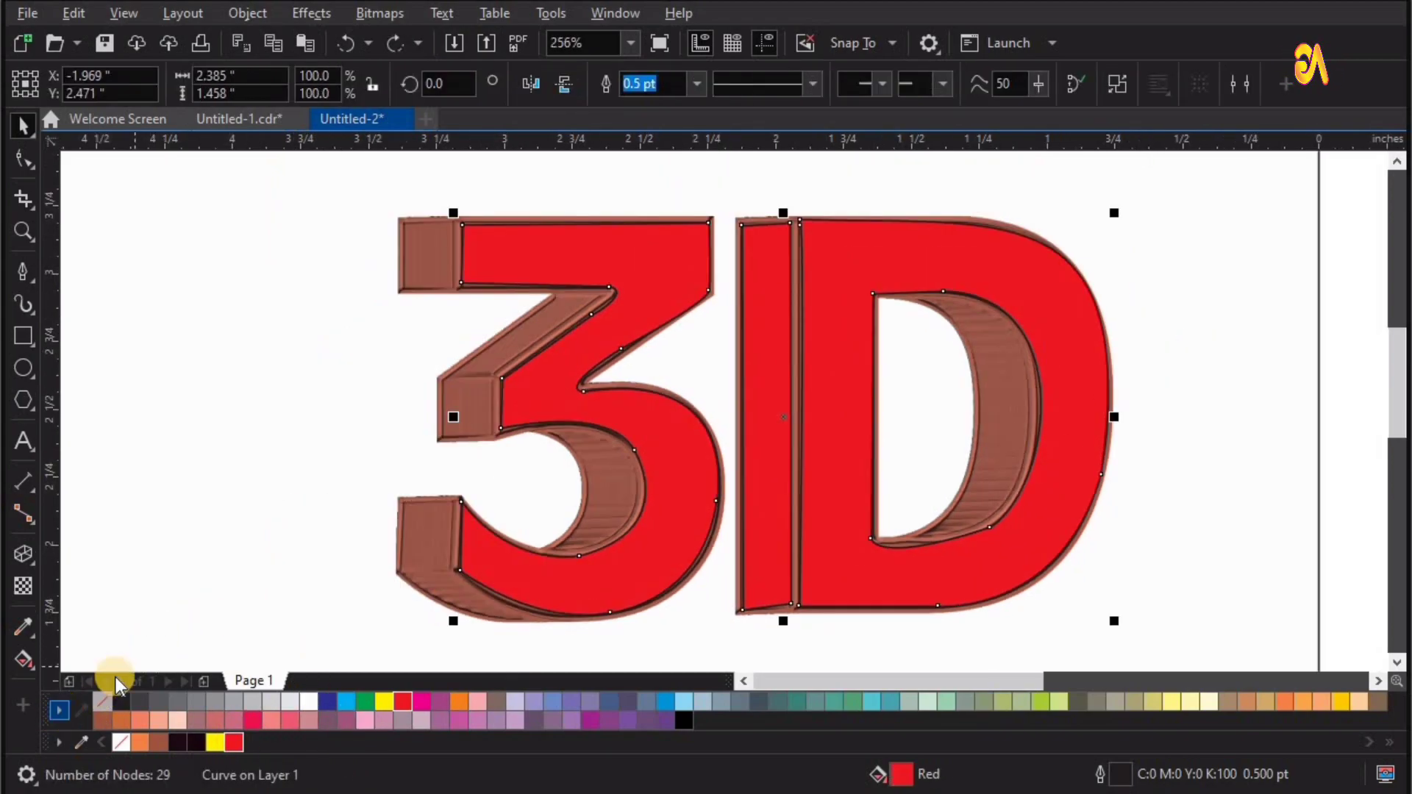
{"action": "left_click", "coordinate": [107, 404]}
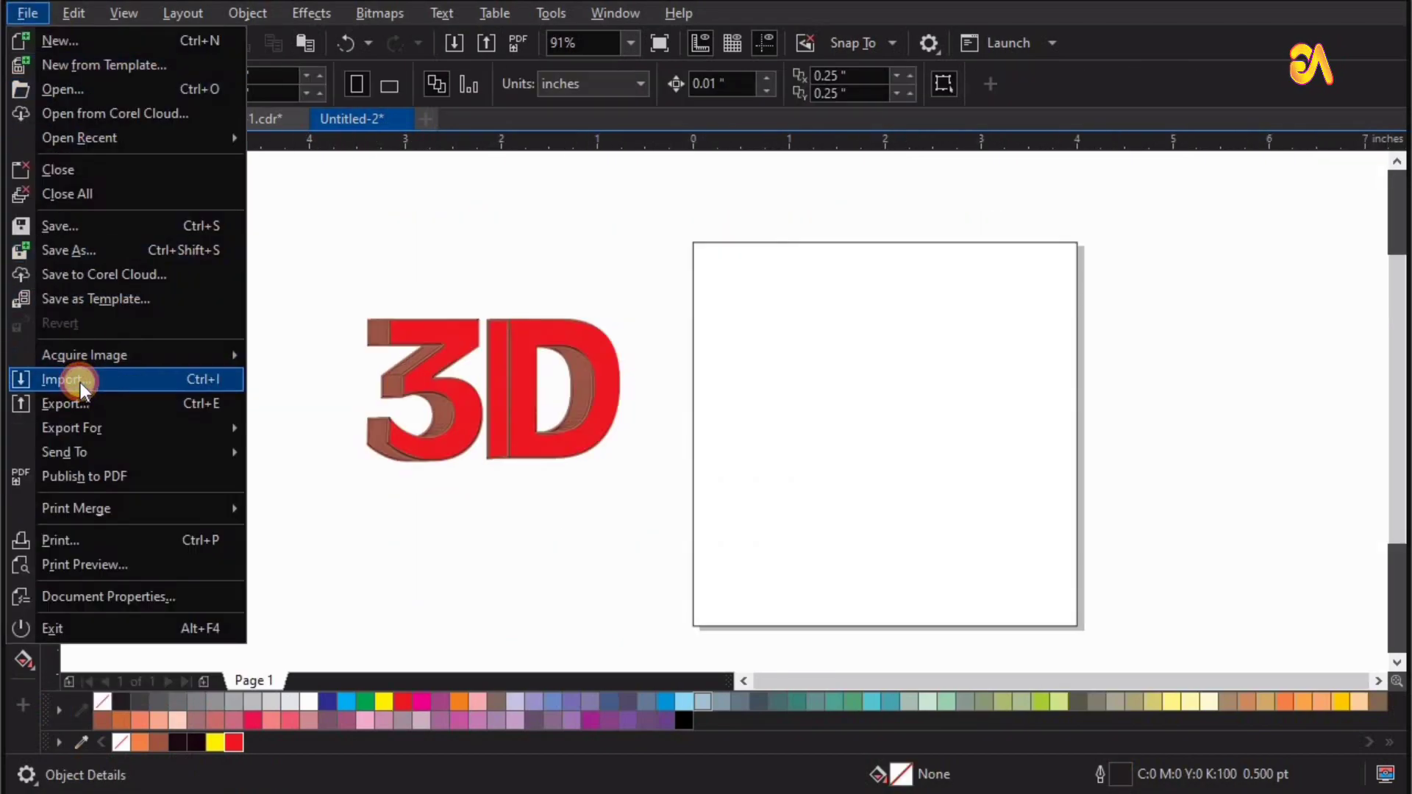
Step: Import the night street photo and a second city photo onto the canvas
{"action": "left_click", "coordinate": [81, 379]}
{"action": "left_click", "coordinate": [329, 297]}
{"action": "left_click", "coordinate": [638, 321], "text": "ctrl"}
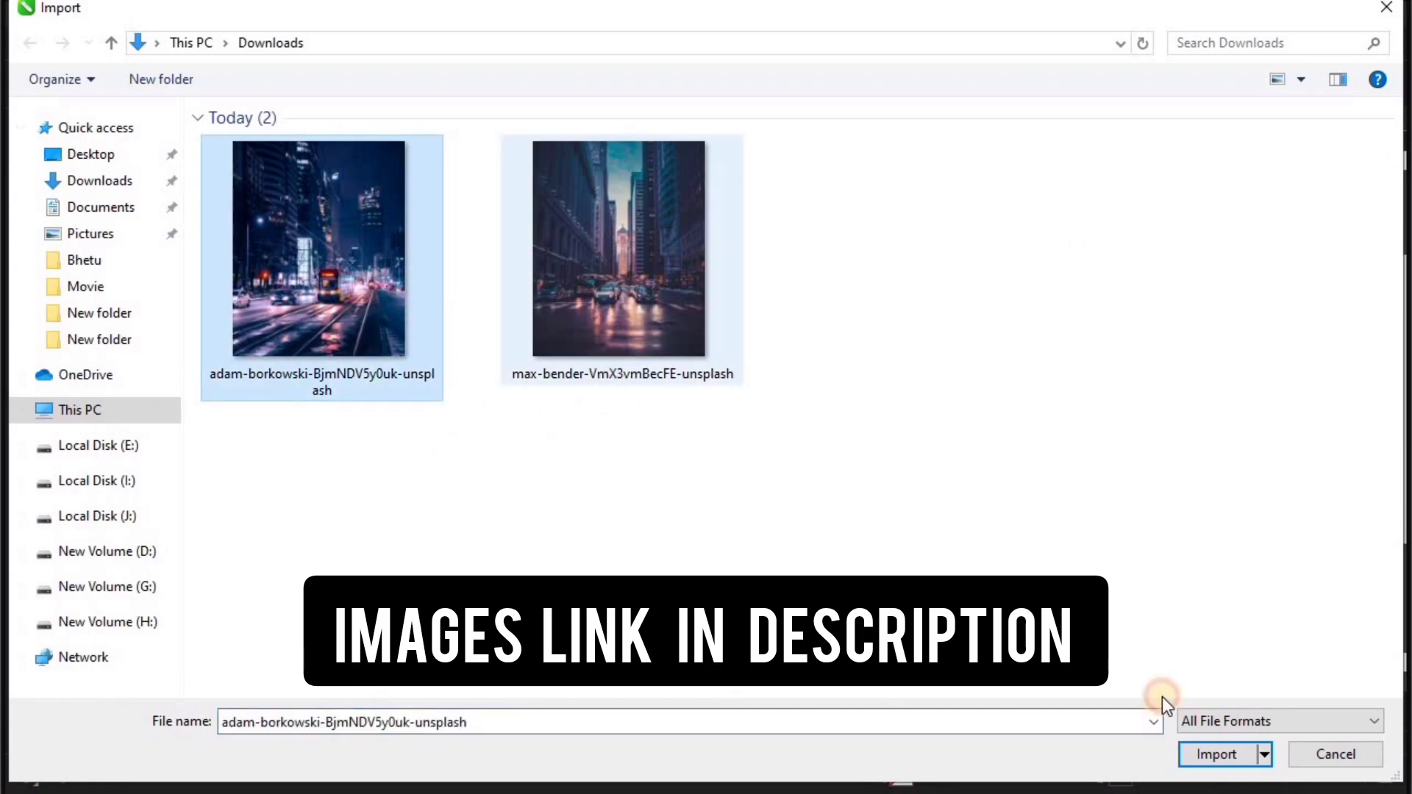
{"action": "key", "text": "Return"}
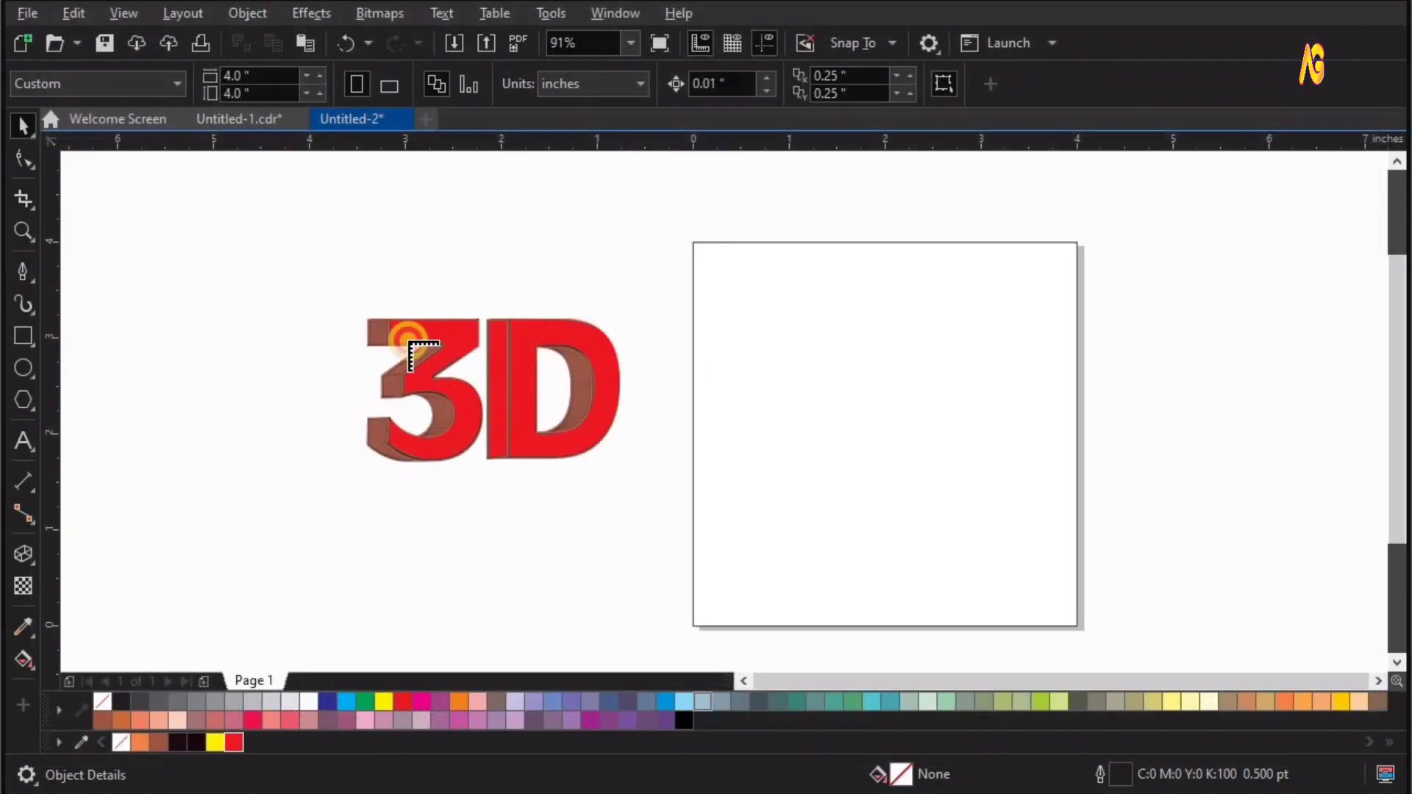
{"action": "left_click", "coordinate": [247, 206]}
{"action": "left_click", "coordinate": [114, 220]}
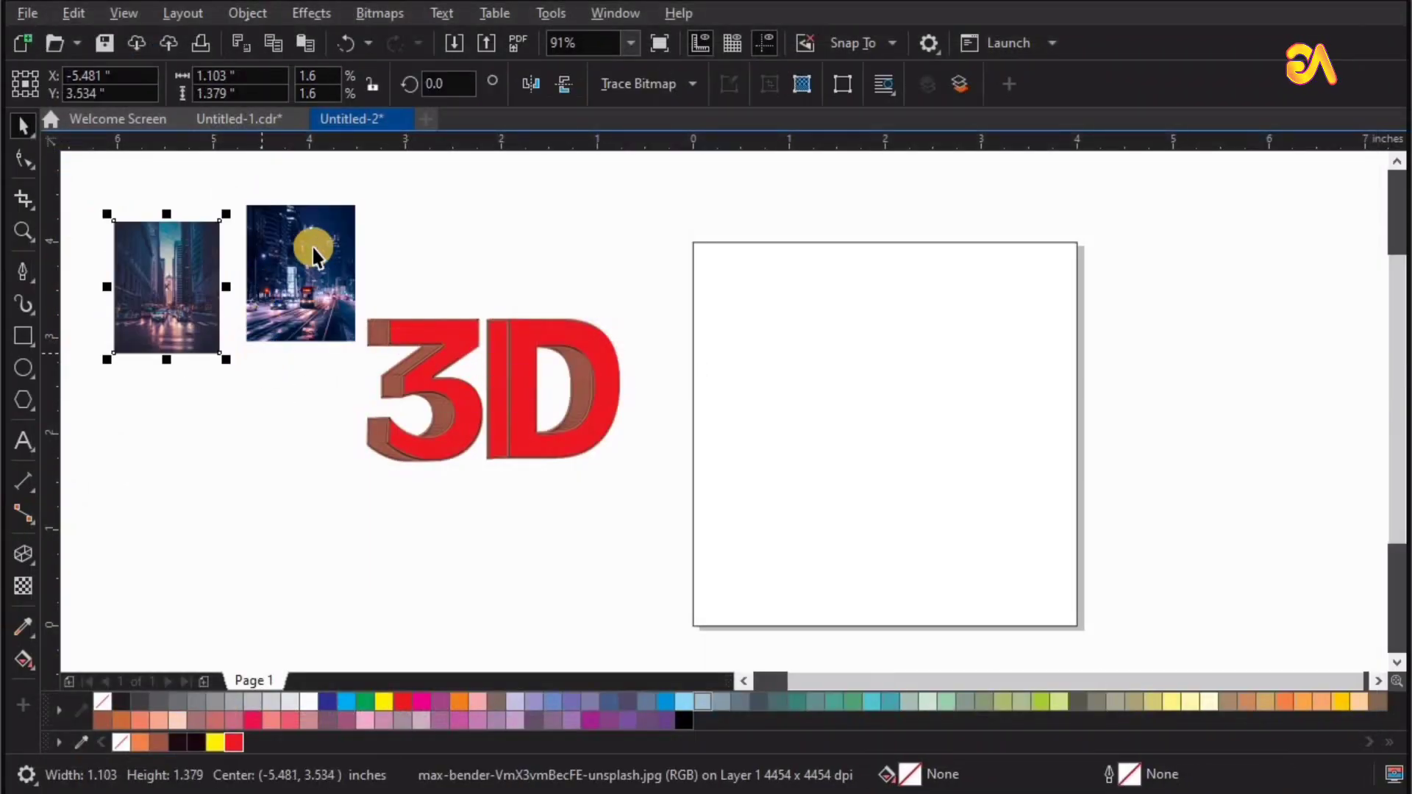
Step: Move the street photo onto the square page, scale it to page height and centre it
{"action": "left_click_drag", "start_coordinate": [164, 293], "coordinate": [836, 375]}
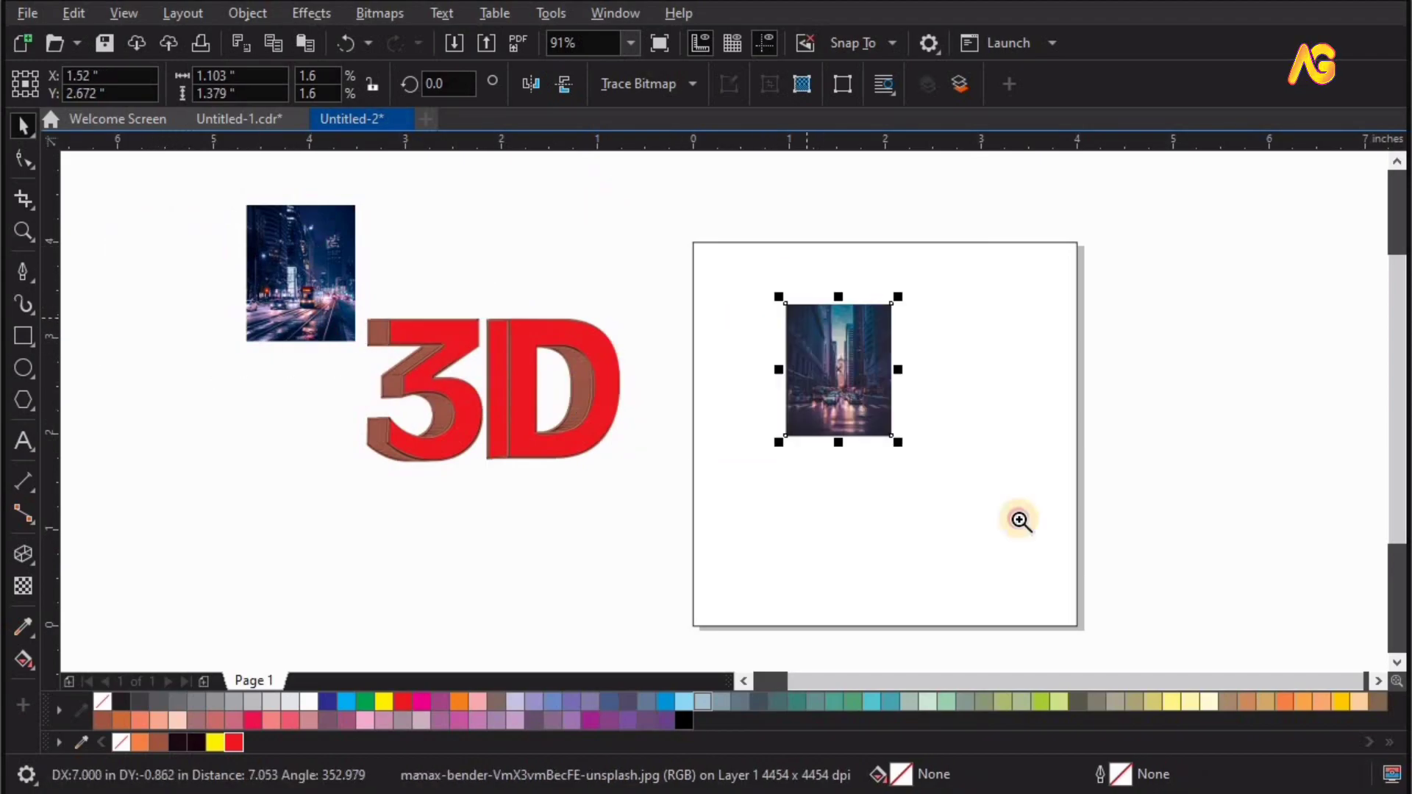
{"action": "left_click_drag", "start_coordinate": [589, 195], "coordinate": [1161, 597]}
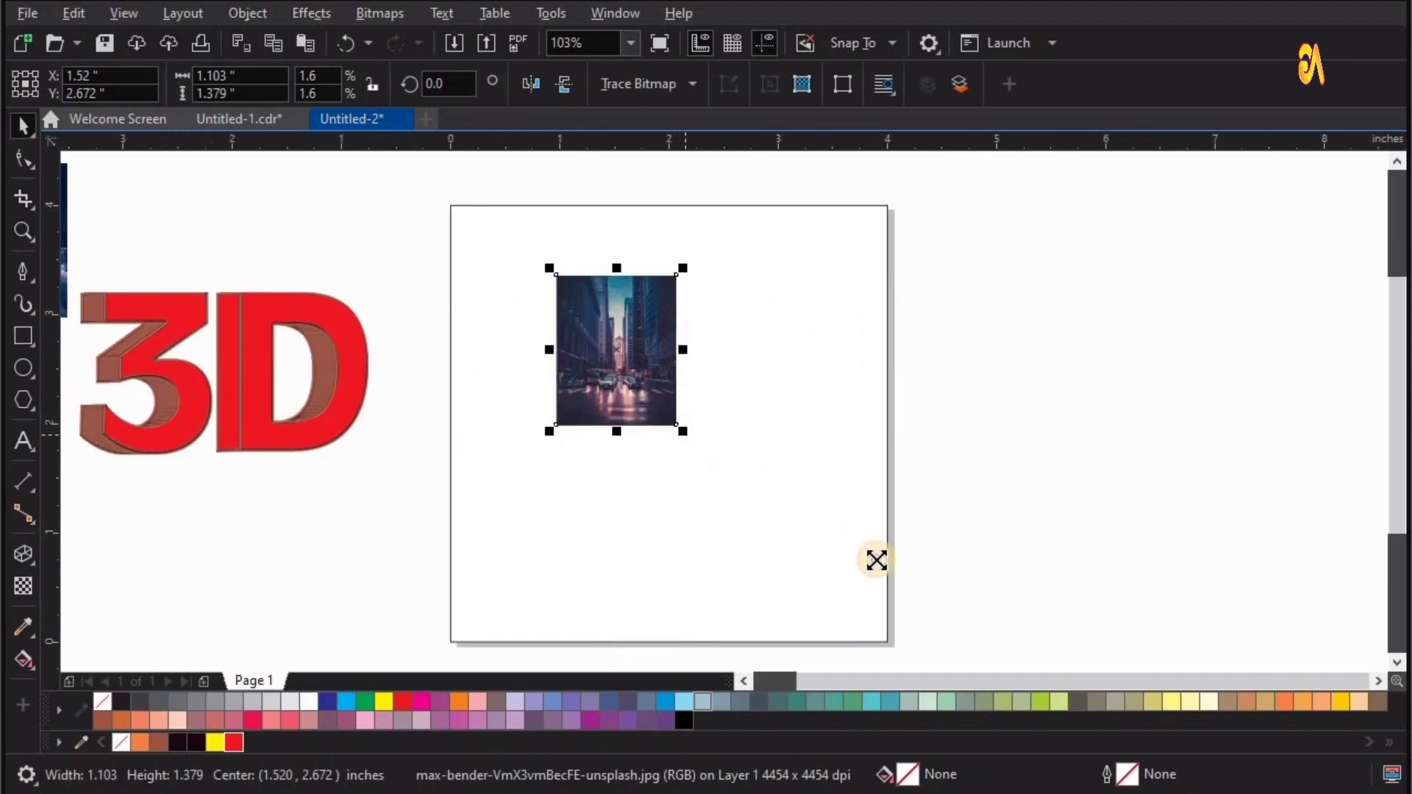
{"action": "left_click_drag", "start_coordinate": [876, 561], "coordinate": [962, 641]}
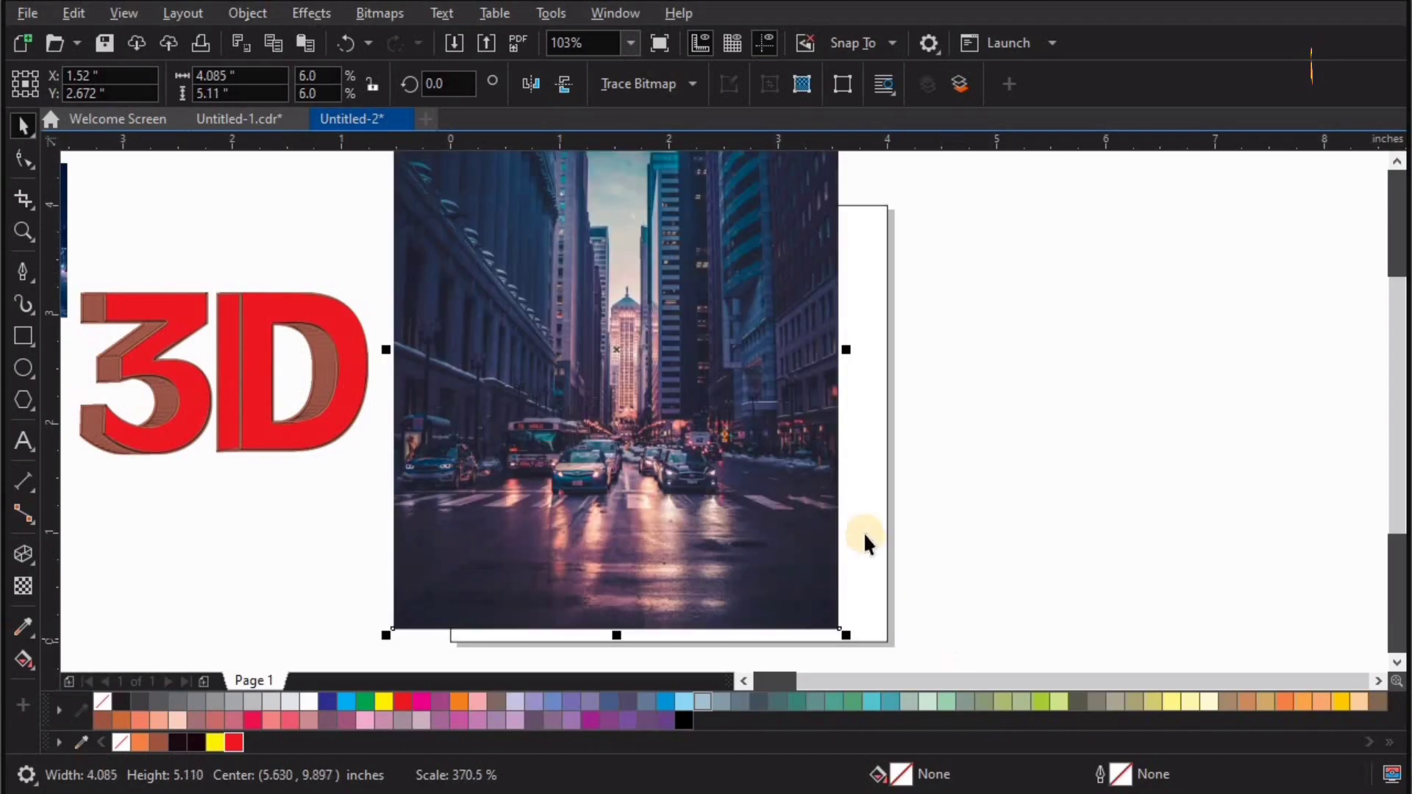
{"action": "left_click", "coordinate": [863, 532], "text": "shift"}
{"action": "key", "text": "c"}
{"action": "key", "text": "e"}
{"action": "key", "text": "Escape"}
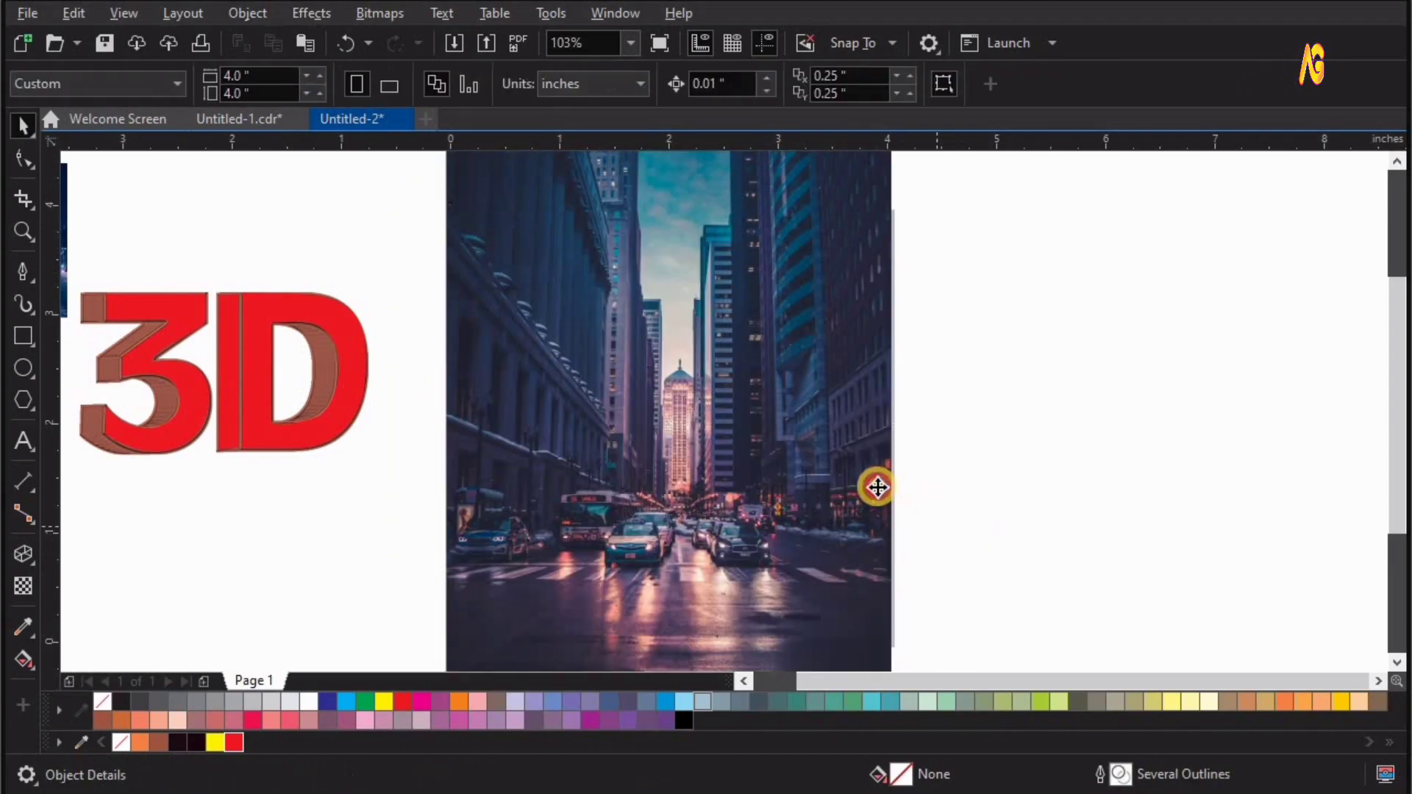
{"action": "left_click", "coordinate": [878, 487]}
Step: Enlarge the street photo slightly and send it back one level
{"action": "scroll", "coordinate": [912, 466], "scroll_direction": "down", "scroll_amount": 2}
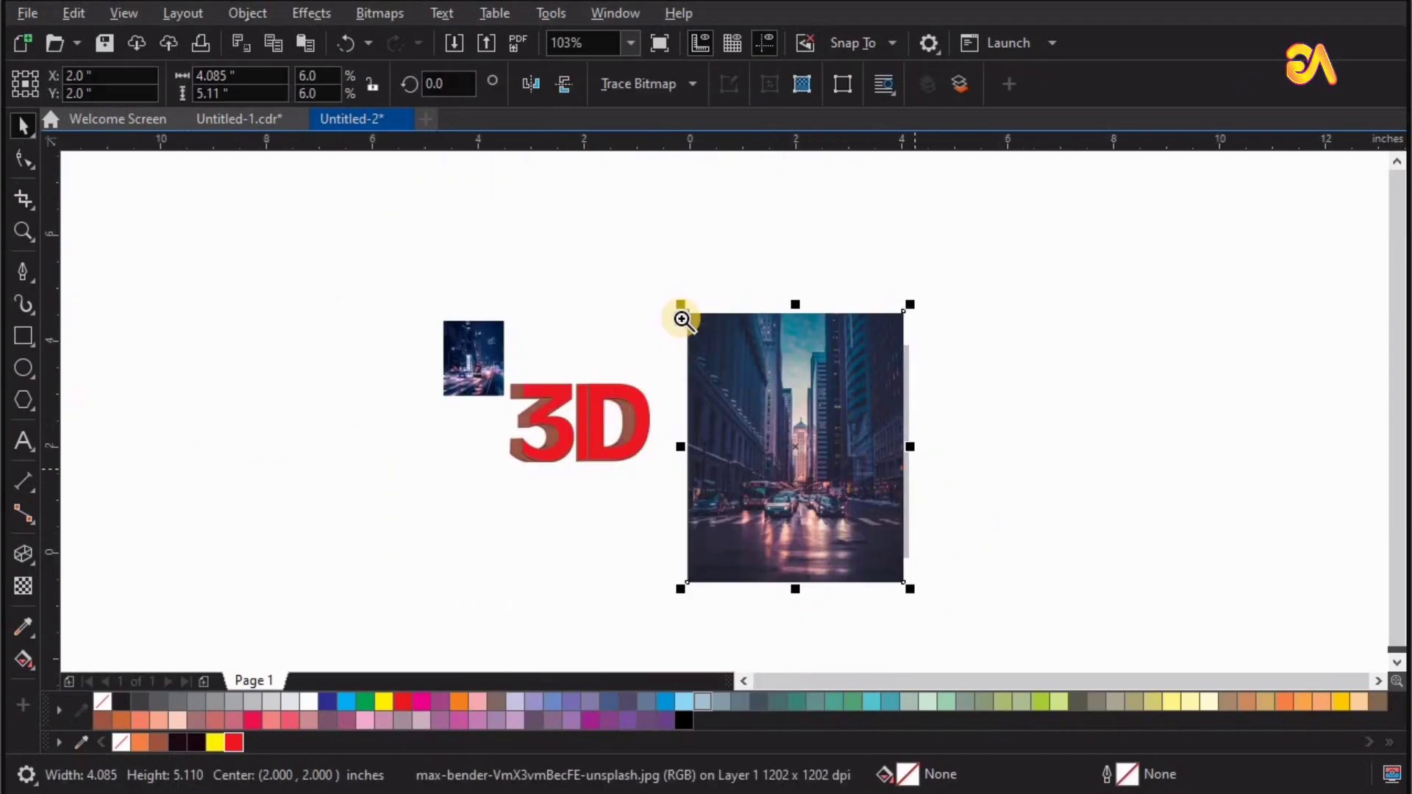
{"action": "key", "text": "z"}
{"action": "scroll", "coordinate": [1135, 656], "scroll_direction": "up", "scroll_amount": 1}
{"action": "key", "text": "space"}
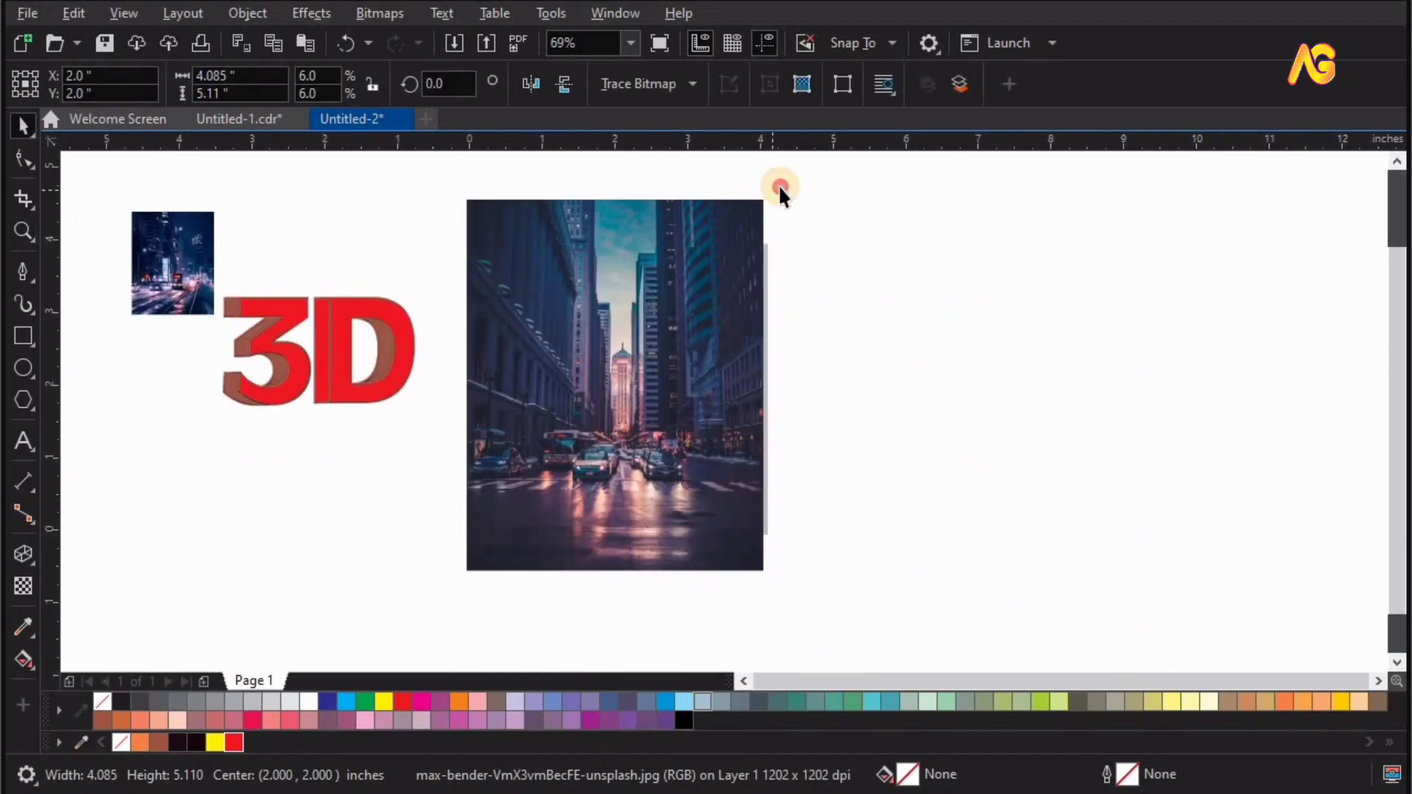
{"action": "left_click_drag", "start_coordinate": [778, 184], "coordinate": [781, 181]}
{"action": "key", "text": "Escape"}
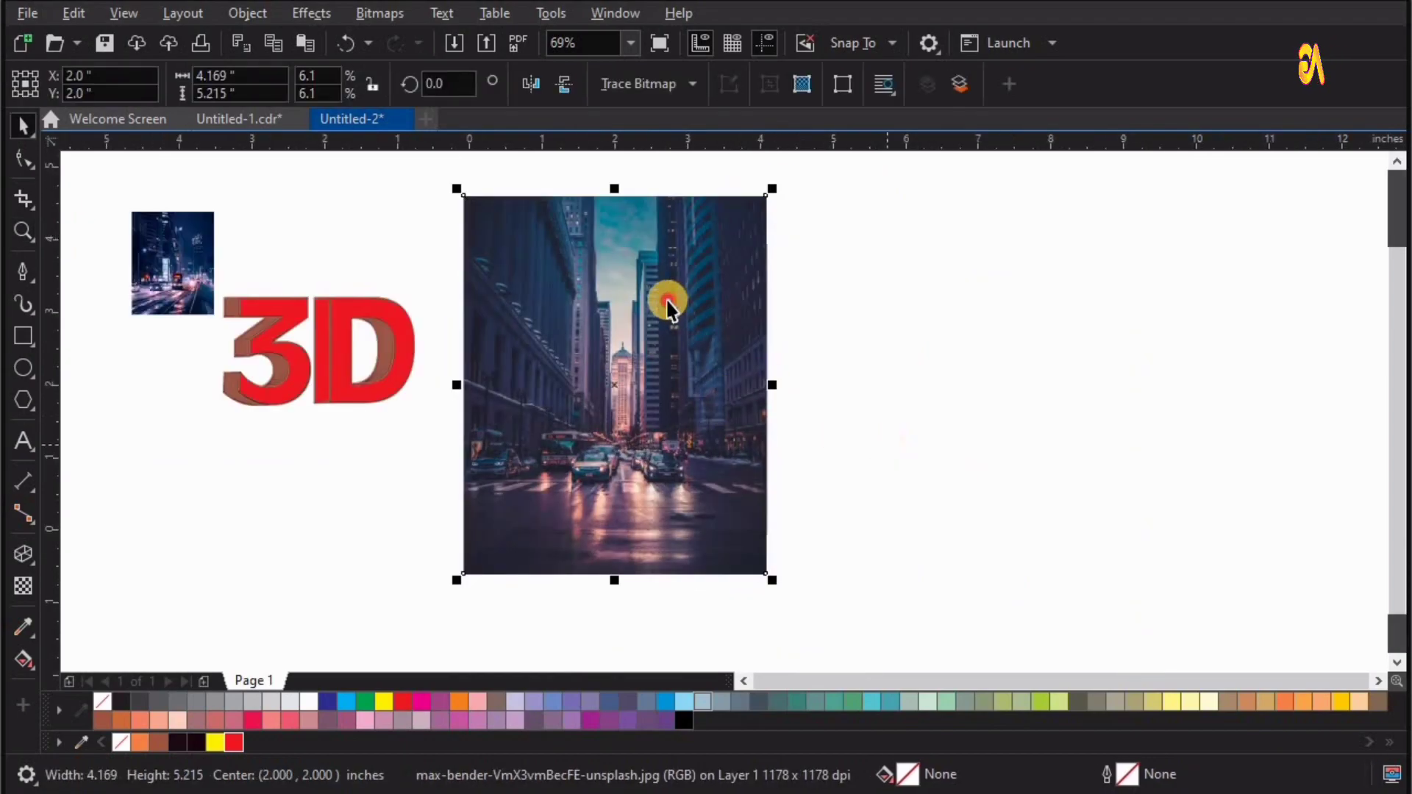
{"action": "right_click", "coordinate": [669, 295]}
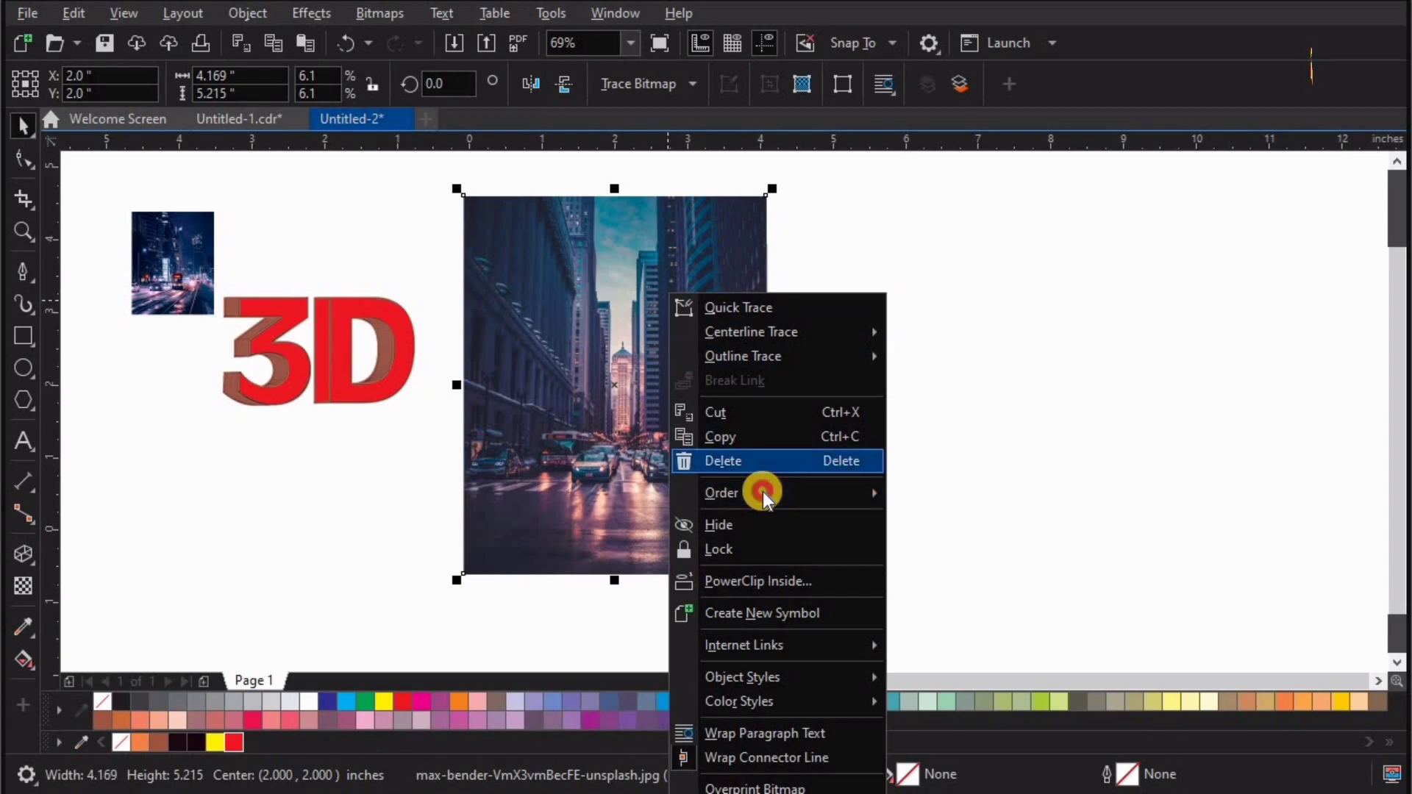
{"action": "mouse_move", "coordinate": [722, 493]}
{"action": "left_click", "coordinate": [1084, 626]}
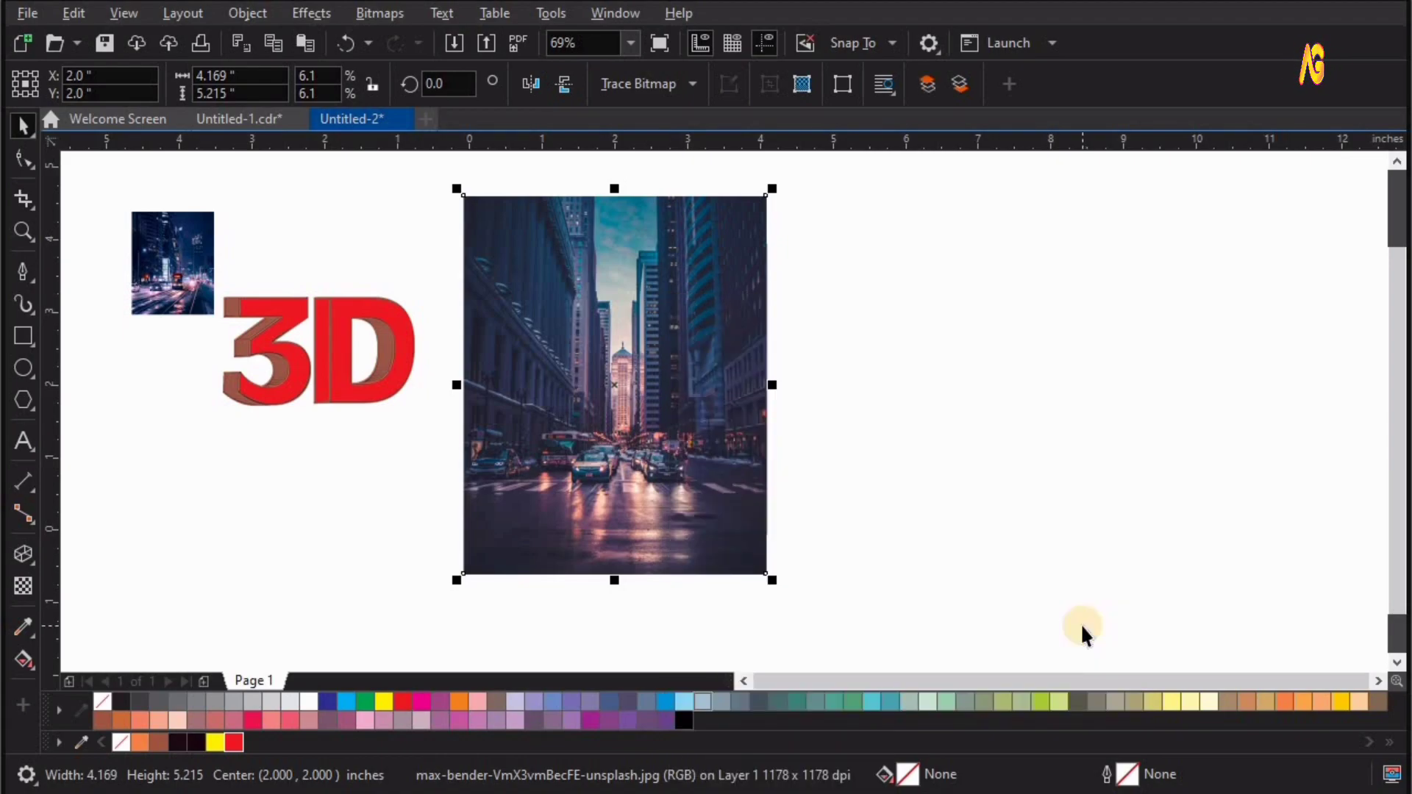
Step: Try moving the street photo up slightly, then undo the move
{"action": "key", "text": "z"}
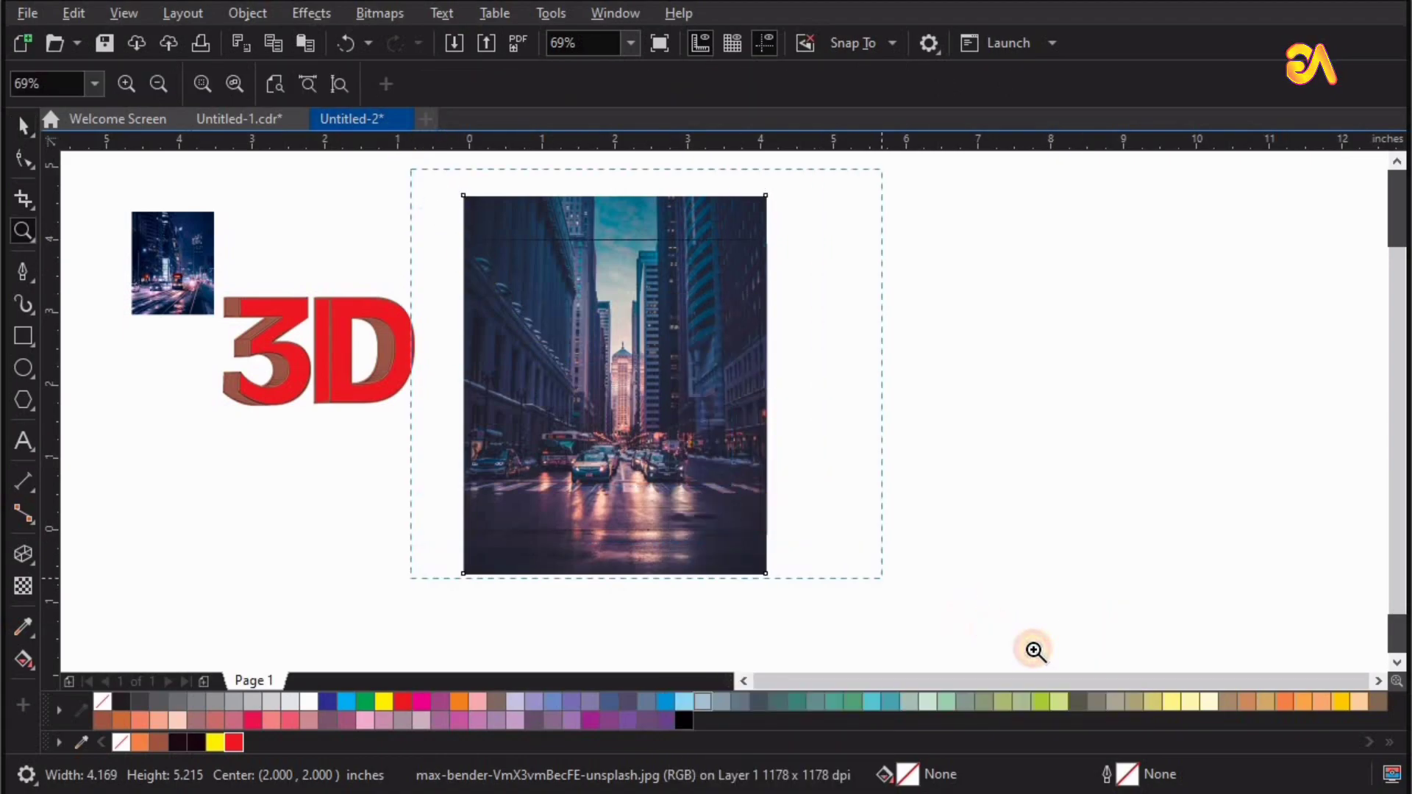
{"action": "scroll", "coordinate": [765, 611], "scroll_direction": "up", "scroll_amount": 1}
{"action": "key", "text": "space"}
{"action": "left_click", "coordinate": [744, 573]}
{"action": "left_click_drag", "start_coordinate": [748, 563], "coordinate": [738, 531]}
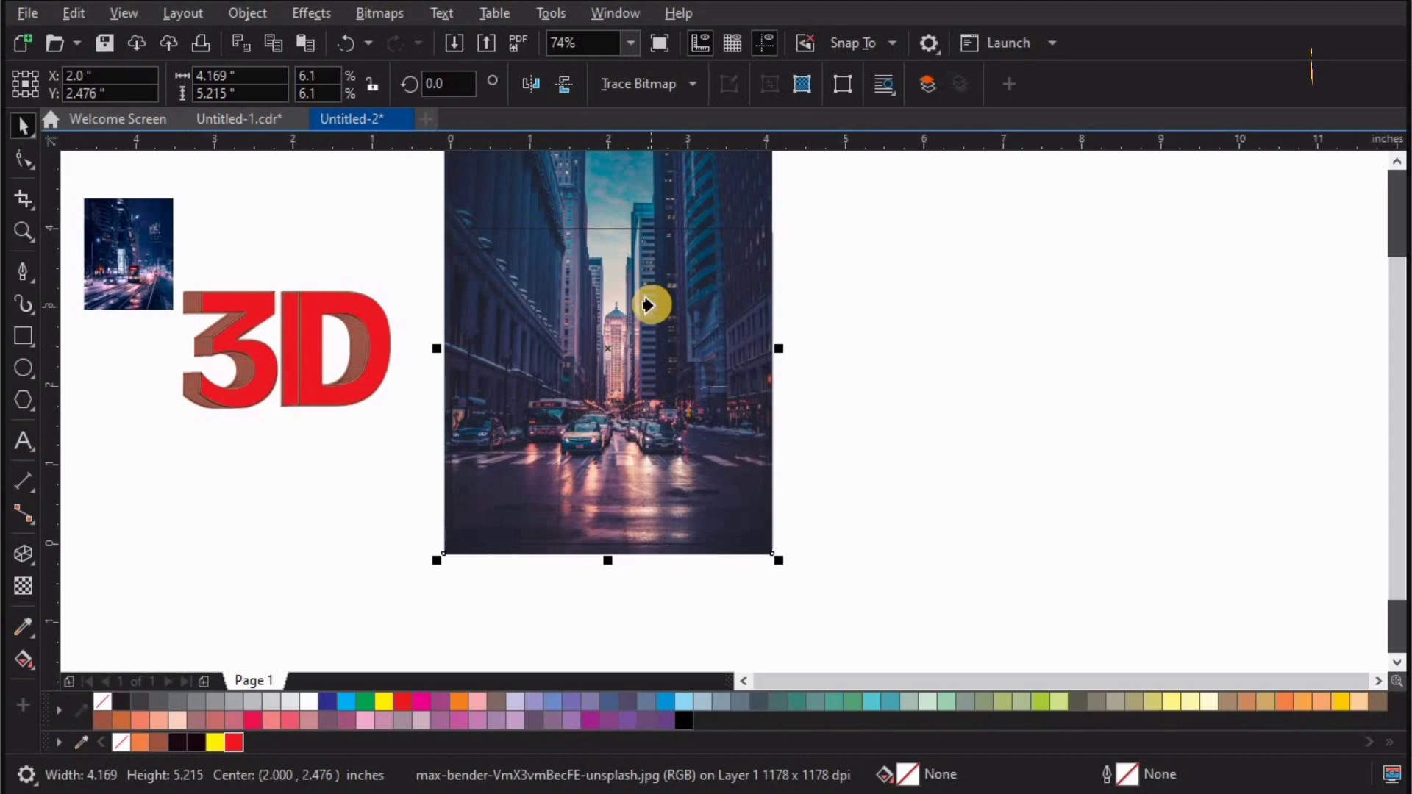
{"action": "left_click", "coordinate": [420, 198]}
{"action": "left_click", "coordinate": [481, 278]}
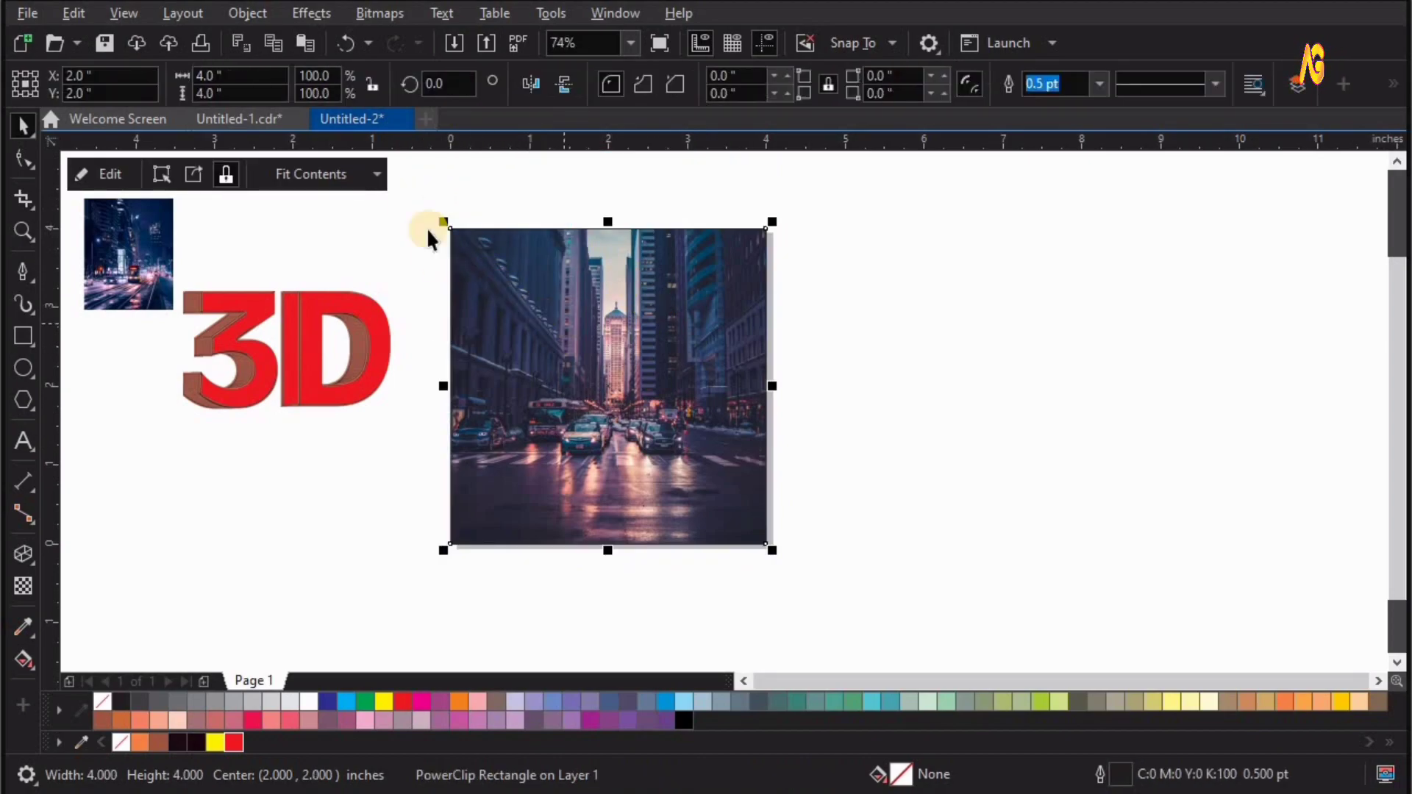
{"action": "key", "text": "ctrl+z"}
Step: PowerClip the street photo inside the 4-inch square frame and fit all objects in view
{"action": "left_click", "coordinate": [235, 19]}
{"action": "mouse_move", "coordinate": [276, 97]}
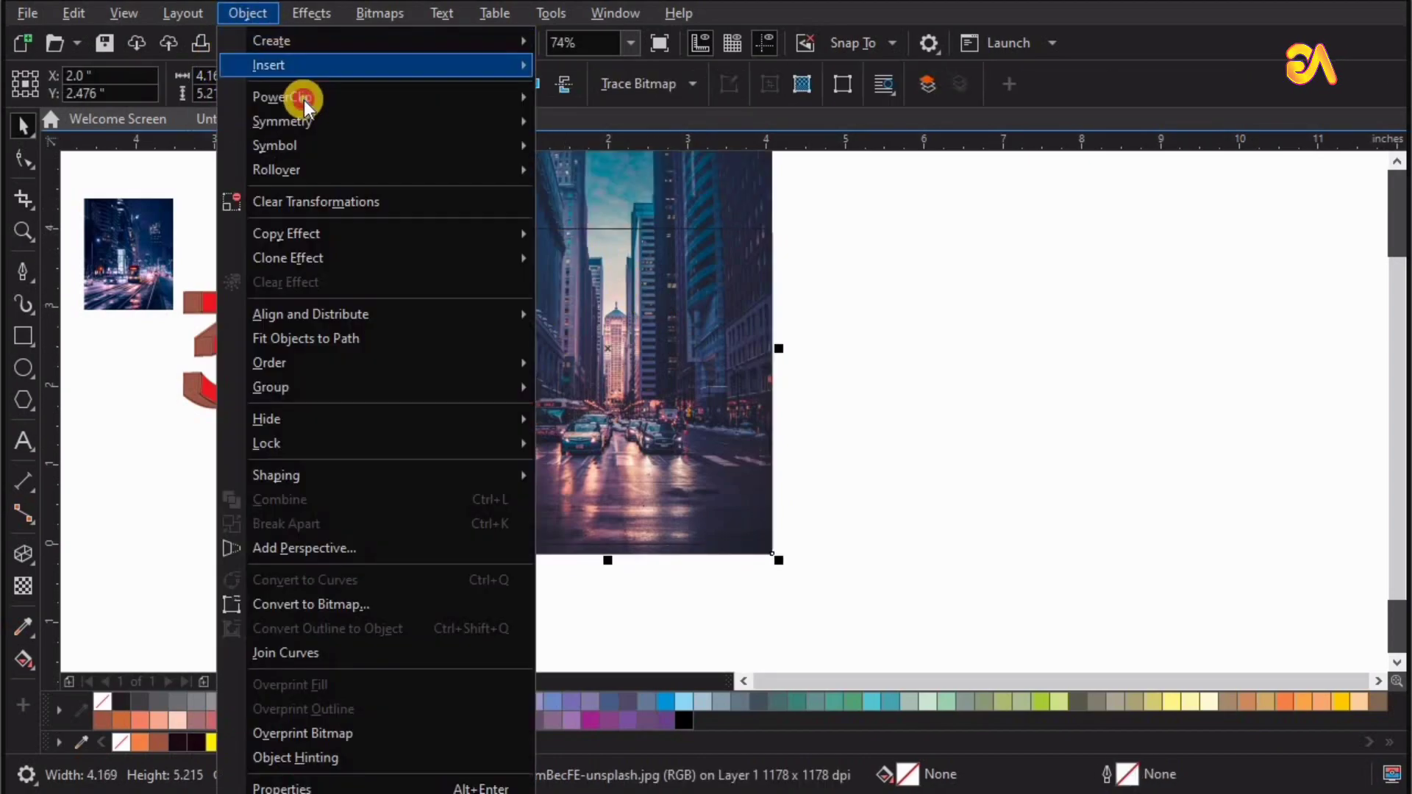
{"action": "left_click", "coordinate": [614, 382]}
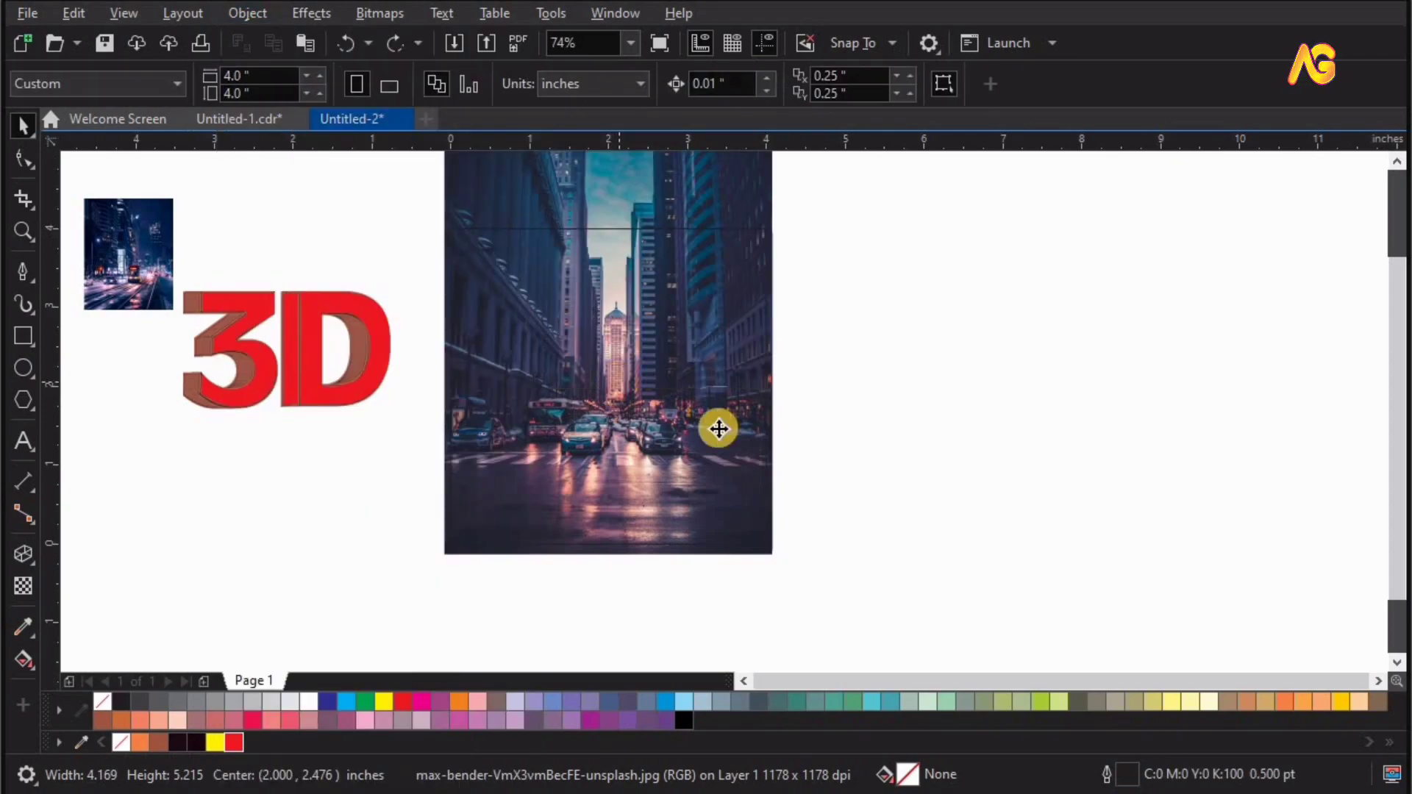
{"action": "left_click", "coordinate": [719, 429]}
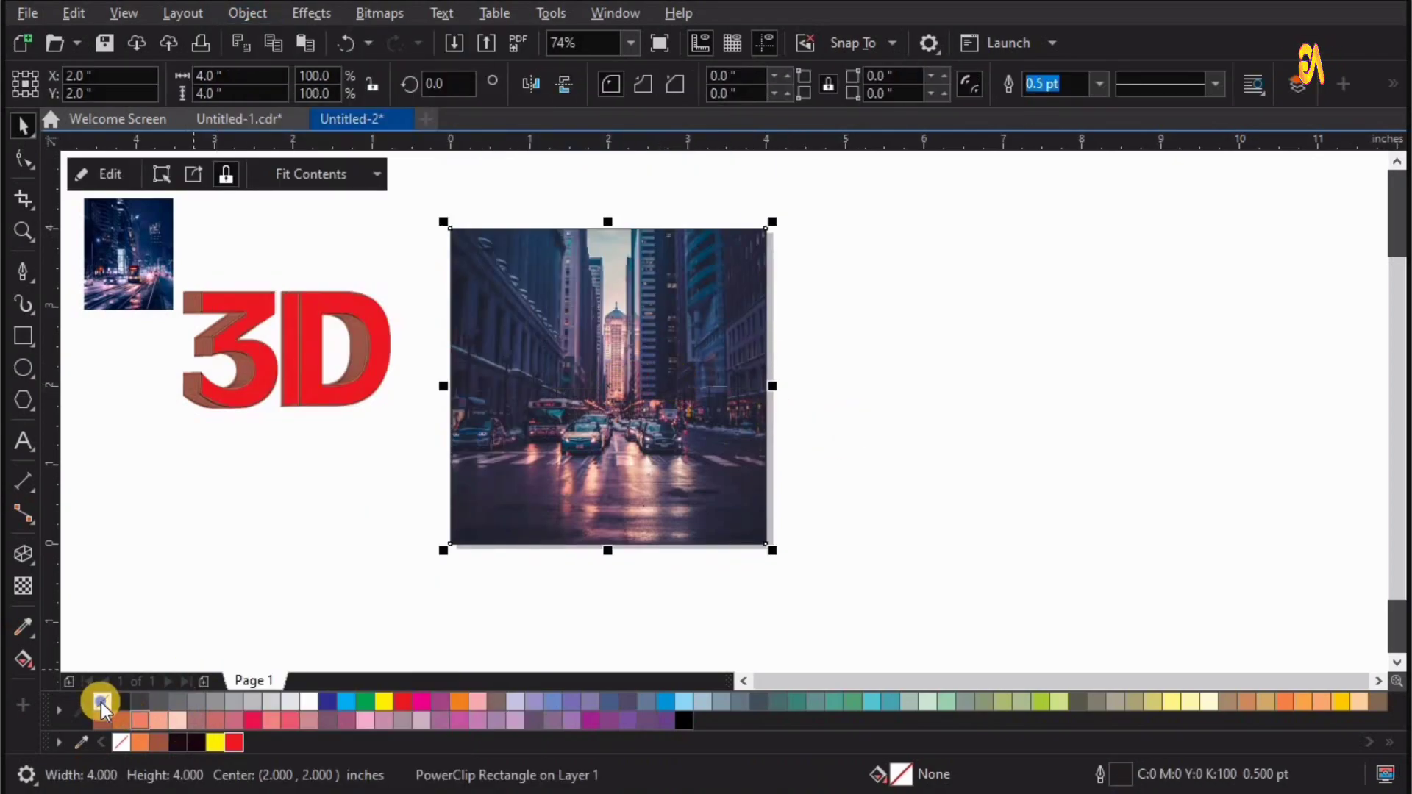
{"action": "left_click", "coordinate": [964, 417]}
{"action": "key", "text": "F4"}
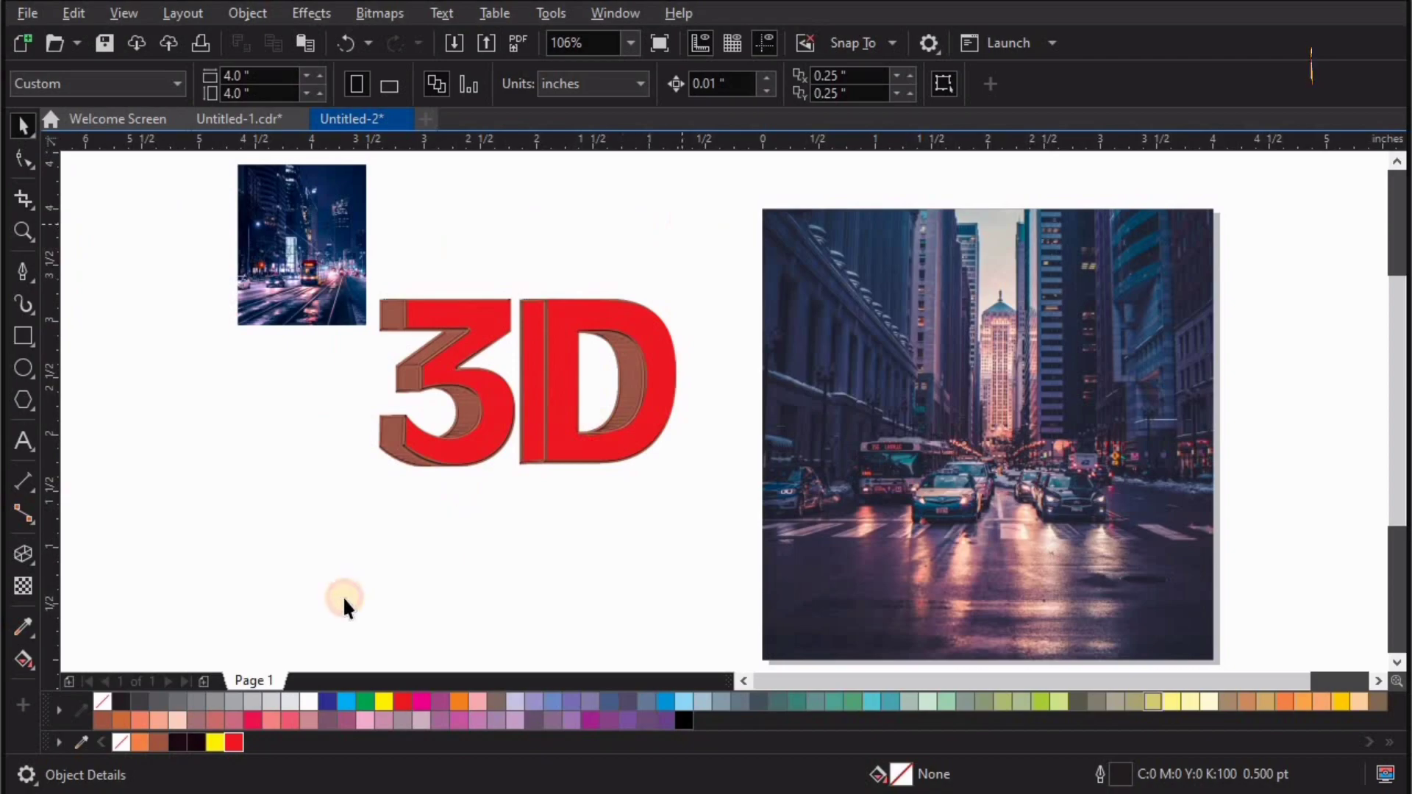
Step: Move the 3D text onto the street photo, group it, enlarge it and stretch it taller
{"action": "left_click_drag", "start_coordinate": [544, 425], "coordinate": [1019, 471]}
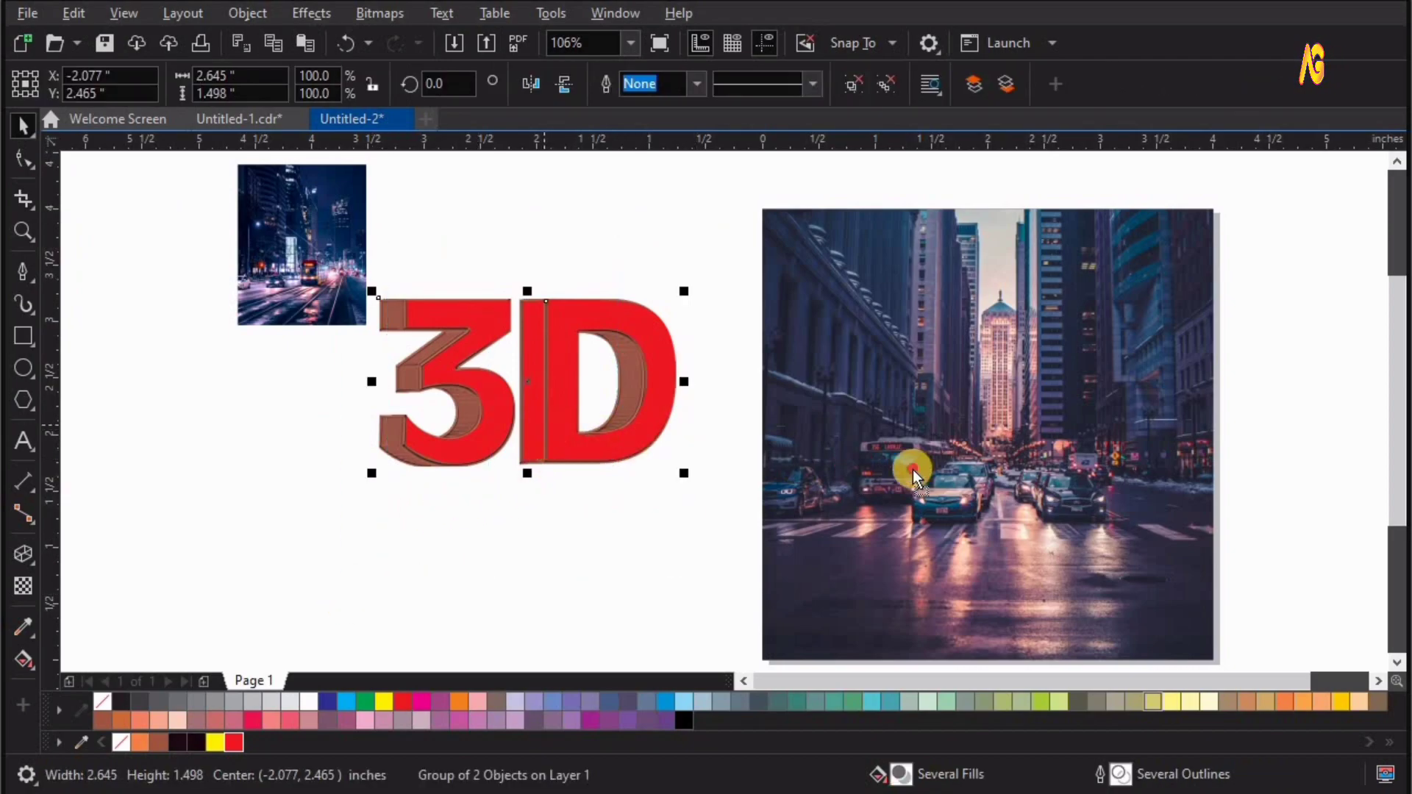
{"action": "key", "text": "z"}
{"action": "left_click_drag", "start_coordinate": [1322, 627], "coordinate": [667, 236]}
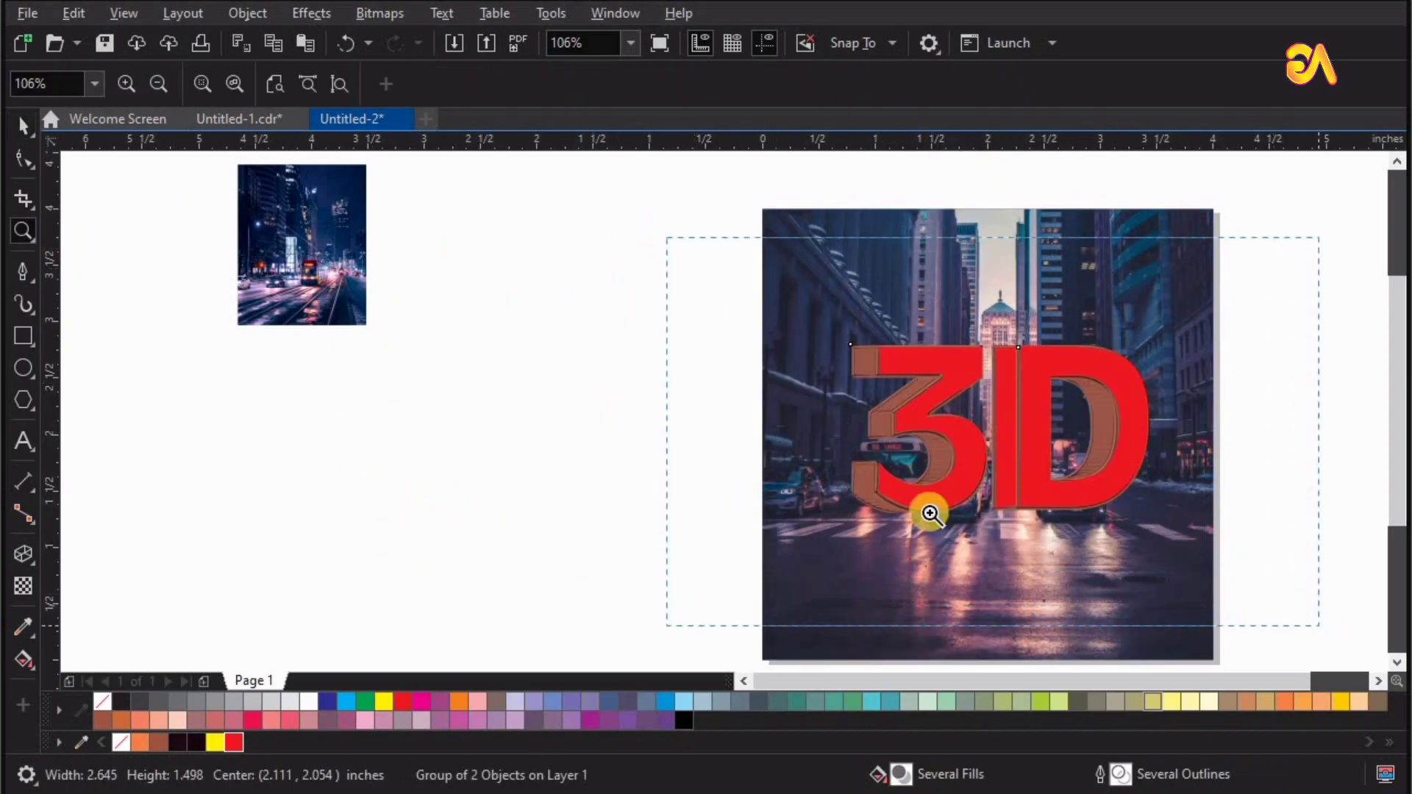
{"action": "key", "text": "space"}
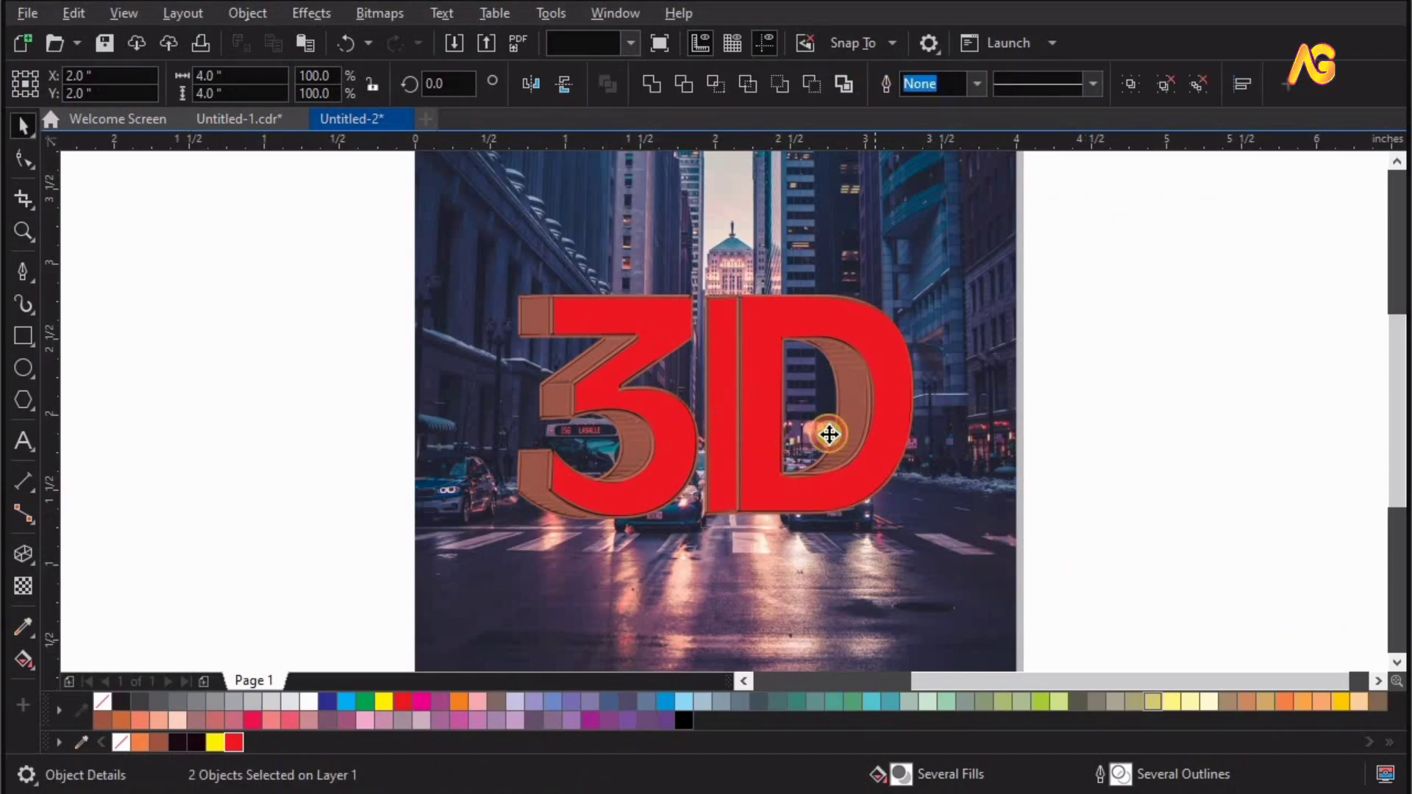
{"action": "key", "text": "ctrl+g"}
{"action": "left_click_drag", "start_coordinate": [948, 274], "coordinate": [955, 269]}
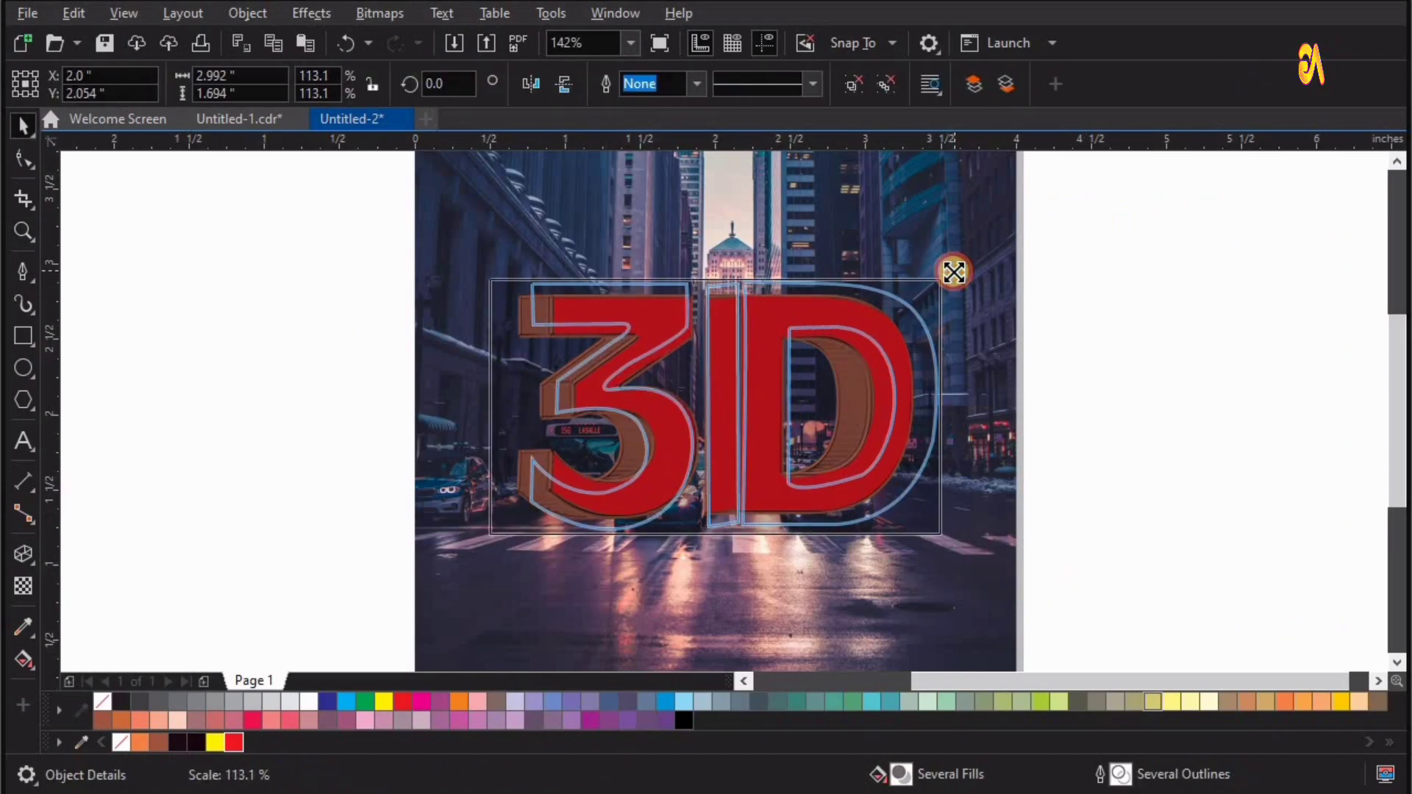
{"action": "left_click_drag", "start_coordinate": [719, 240], "coordinate": [719, 207]}
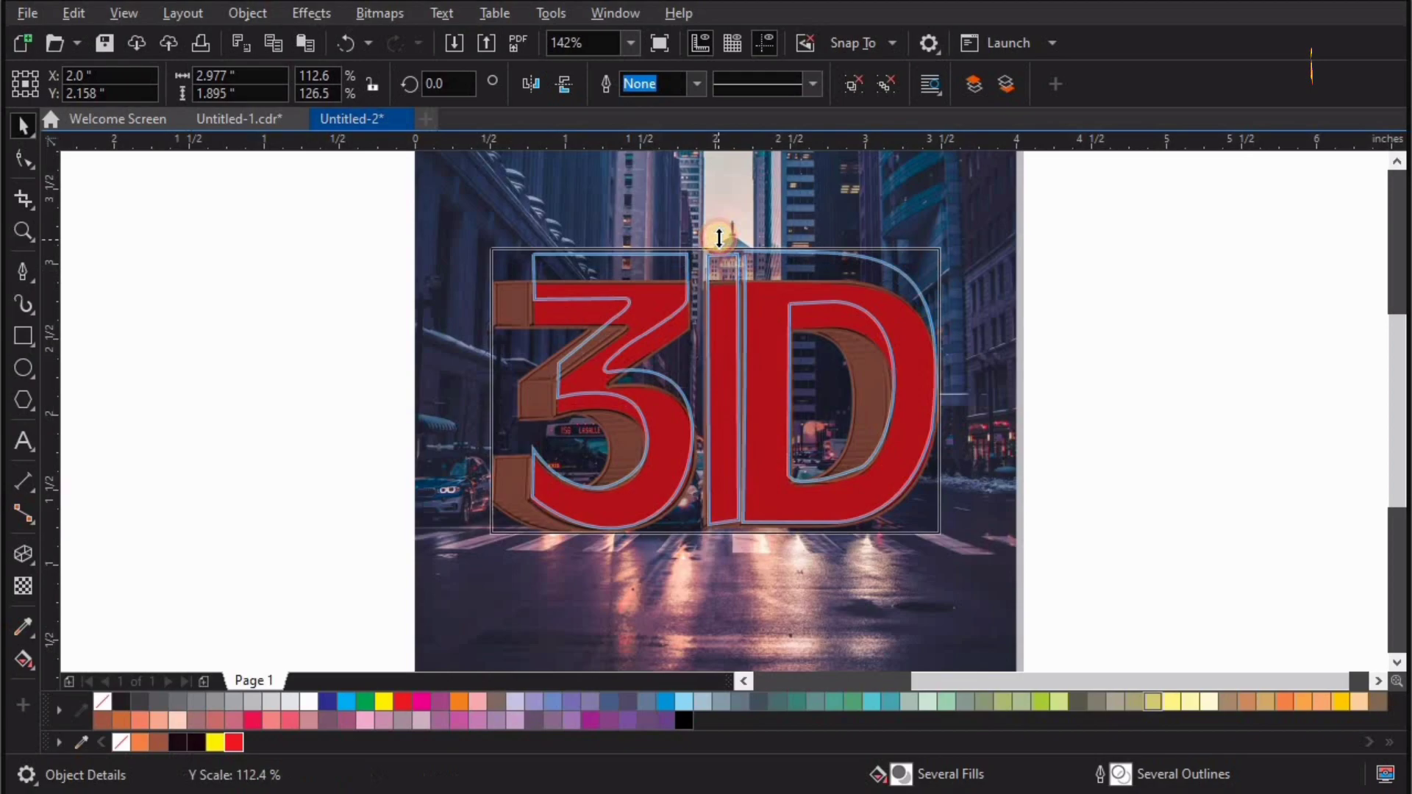
Step: Shift the 3D text upward and nudge it sideways to centre it over the photo
{"action": "key", "text": "z"}
{"action": "left_click_drag", "start_coordinate": [381, 265], "coordinate": [1072, 618]}
{"action": "key", "text": "space"}
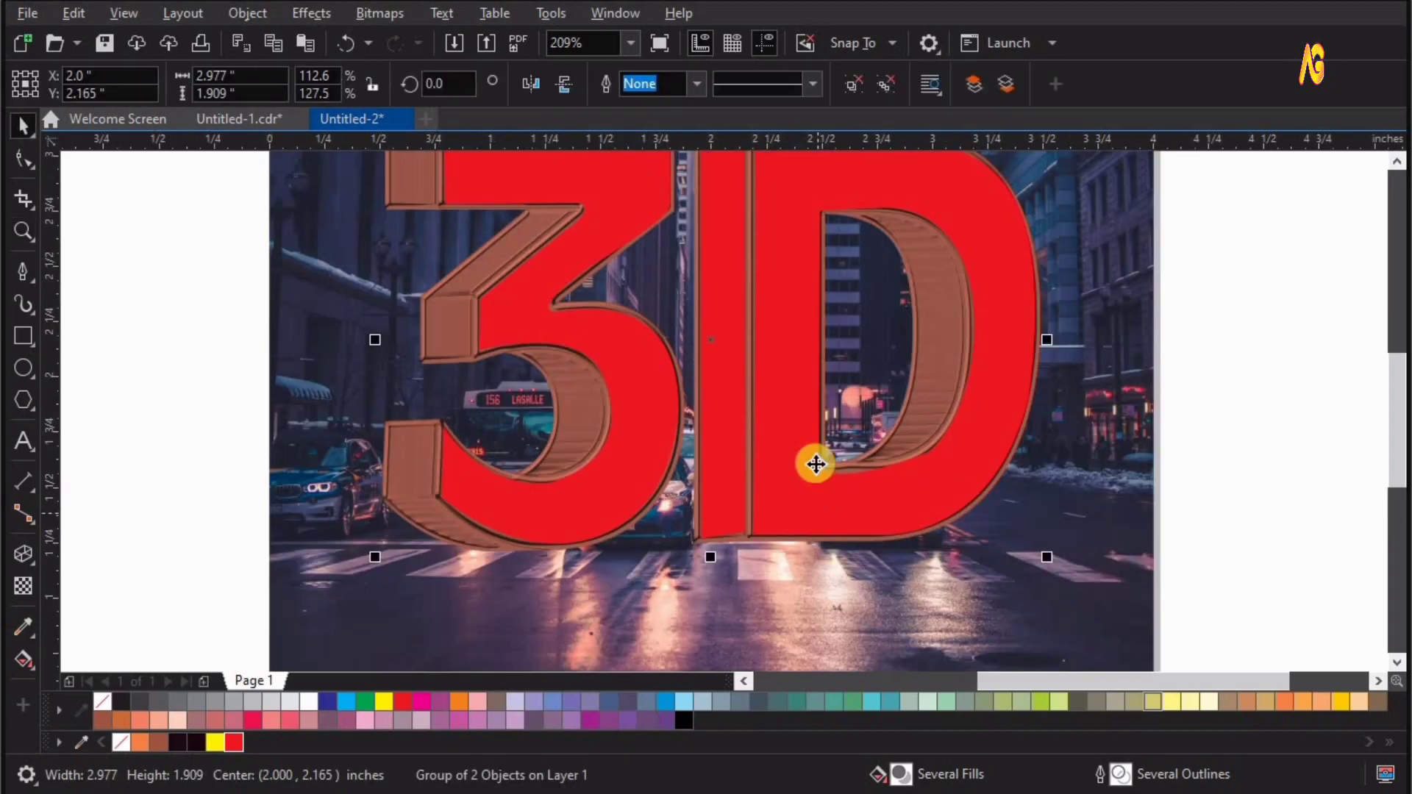
{"action": "mouse_move", "coordinate": [818, 514]}
{"action": "left_mouse_down"}
{"action": "mouse_move", "coordinate": [807, 475]}
{"action": "mouse_move", "coordinate": [807, 494]}
{"action": "left_mouse_up"}
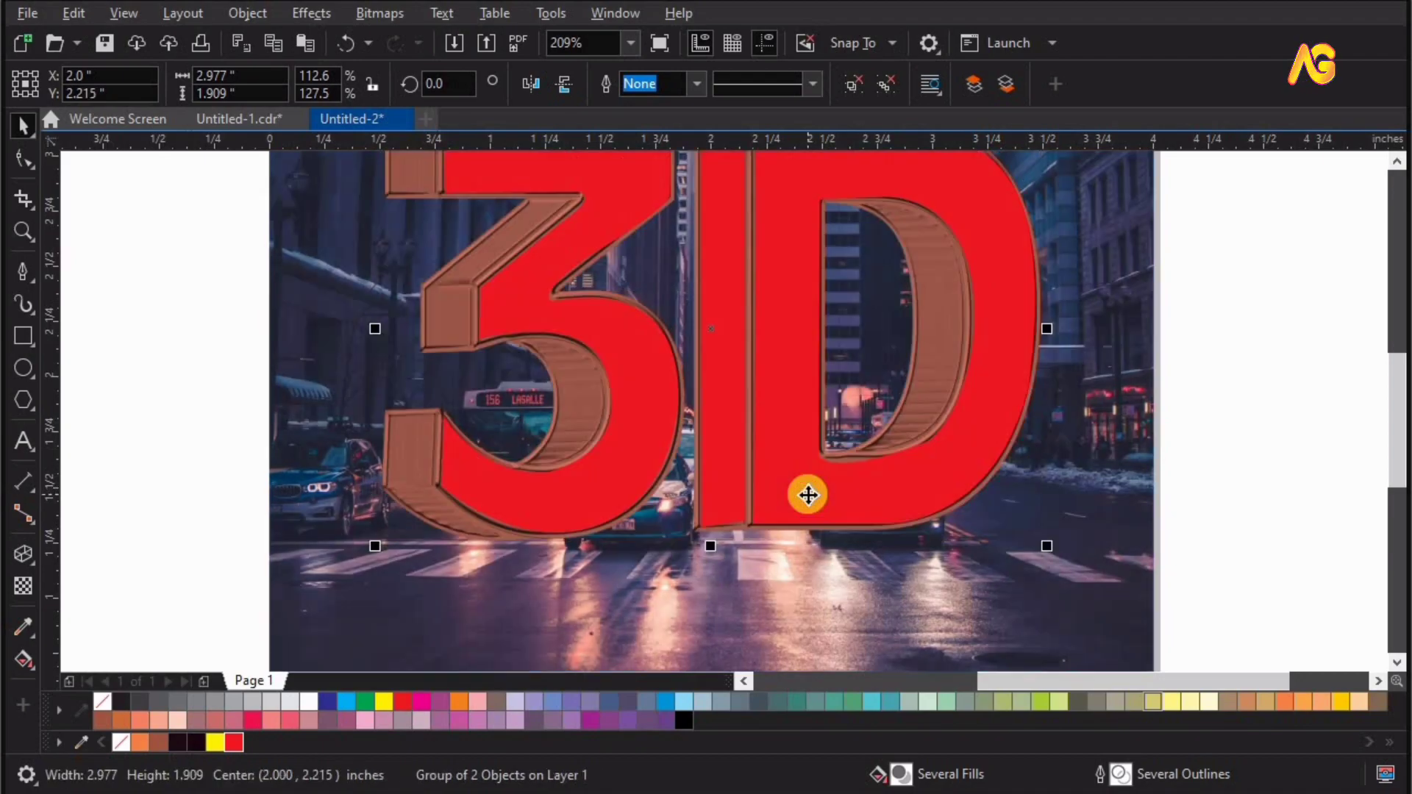
{"action": "key", "text": "F4"}
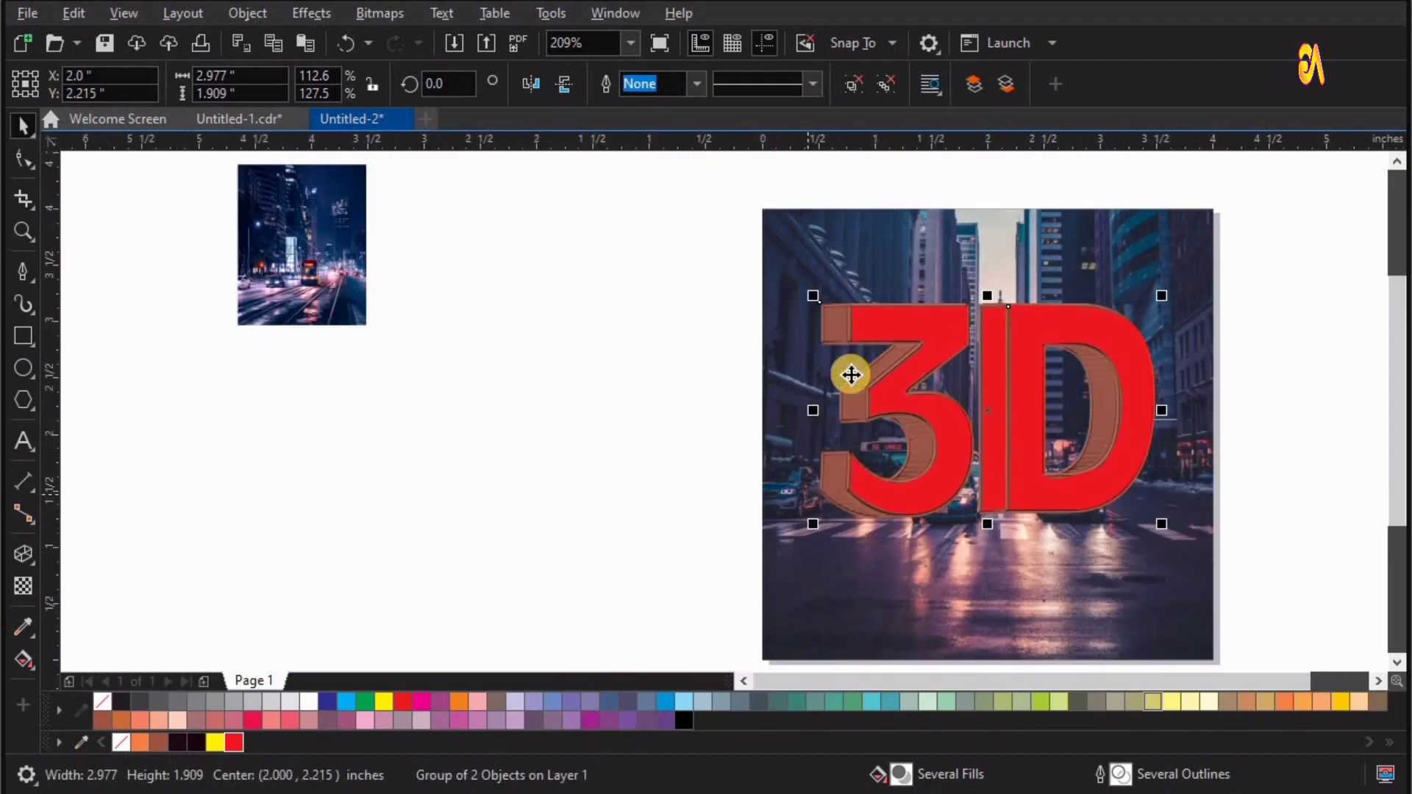
{"action": "left_click", "coordinate": [908, 442]}
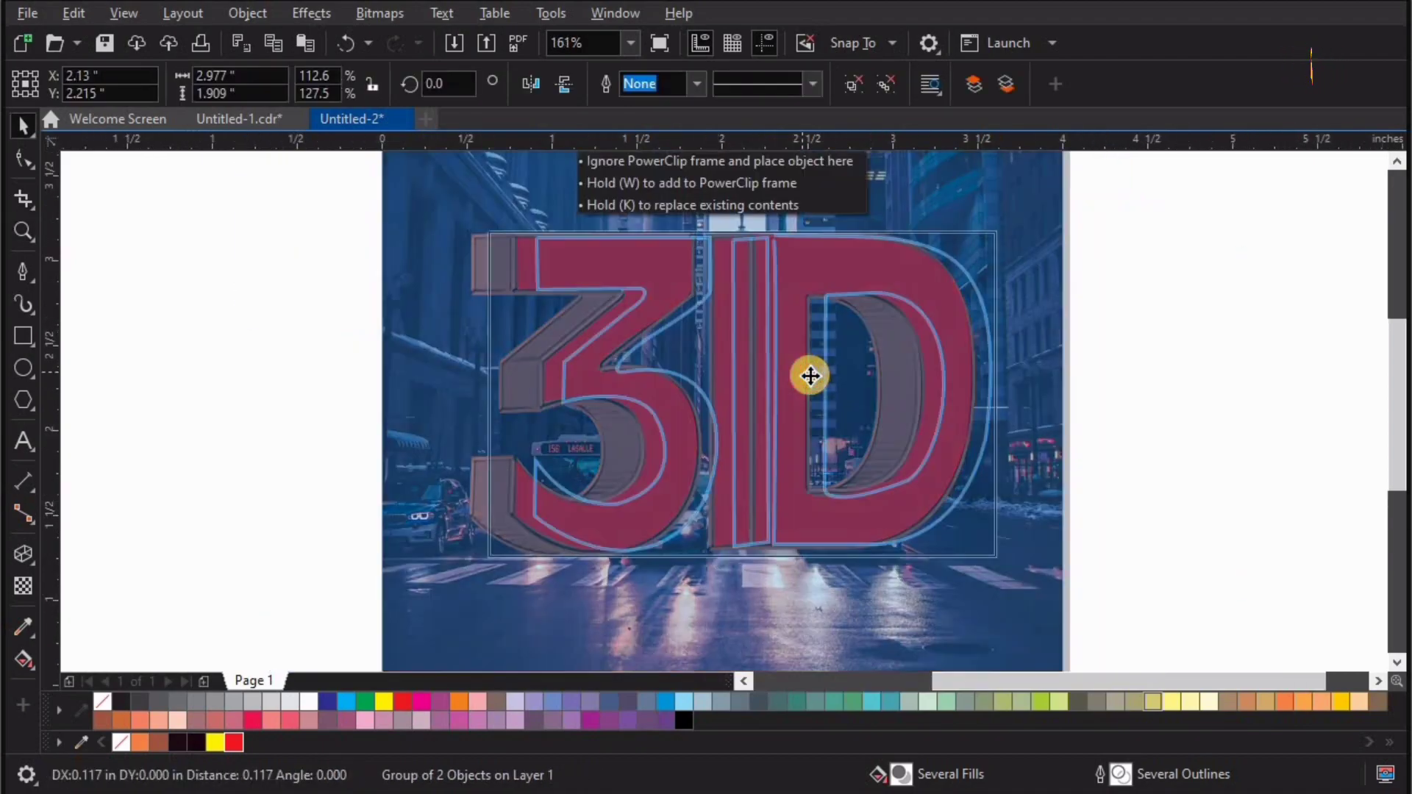
{"action": "left_click_drag", "start_coordinate": [807, 372], "coordinate": [786, 376]}
{"action": "key", "text": "z"}
{"action": "scroll", "coordinate": [835, 411], "scroll_direction": "up", "scroll_amount": 1}
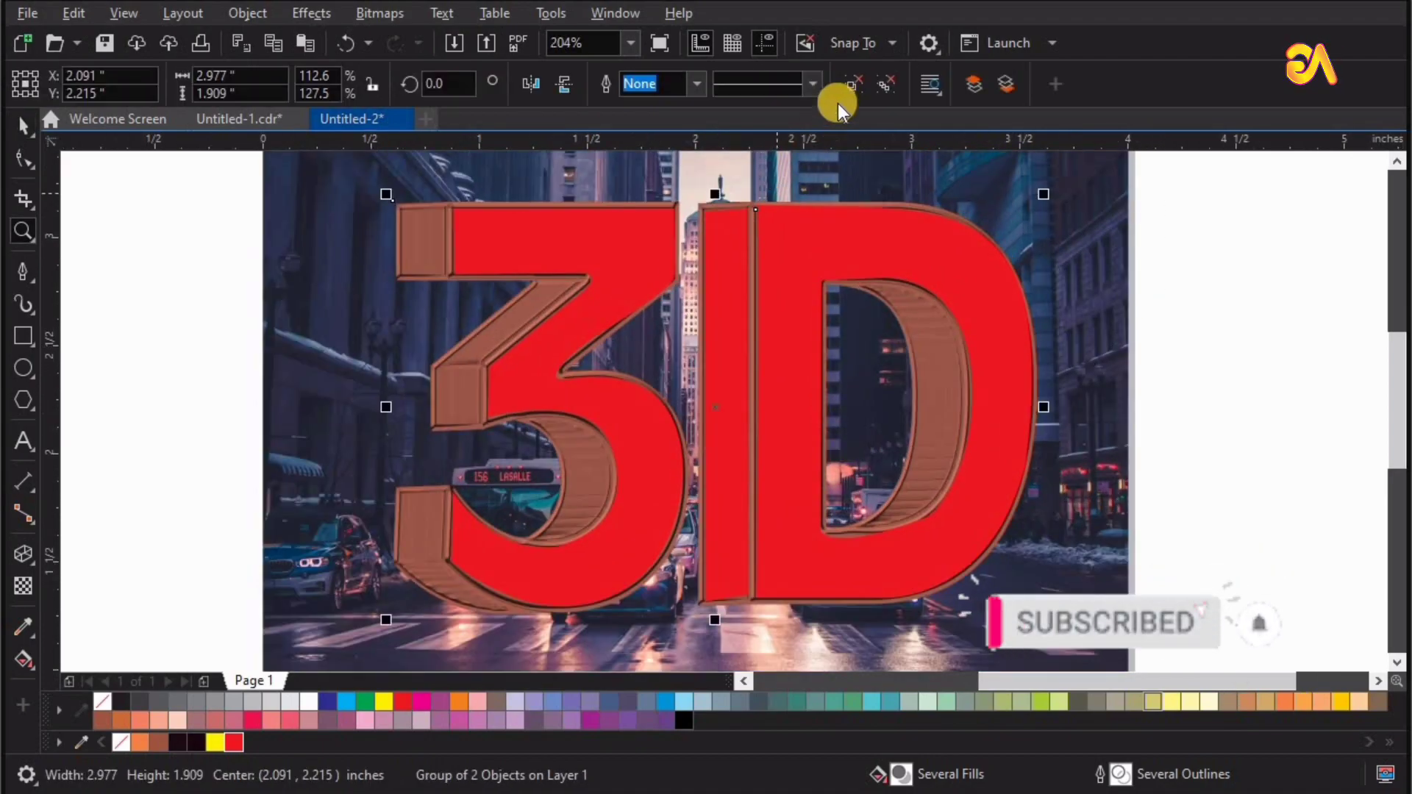
{"action": "left_click", "coordinate": [1268, 297]}
{"action": "key", "text": "F4"}
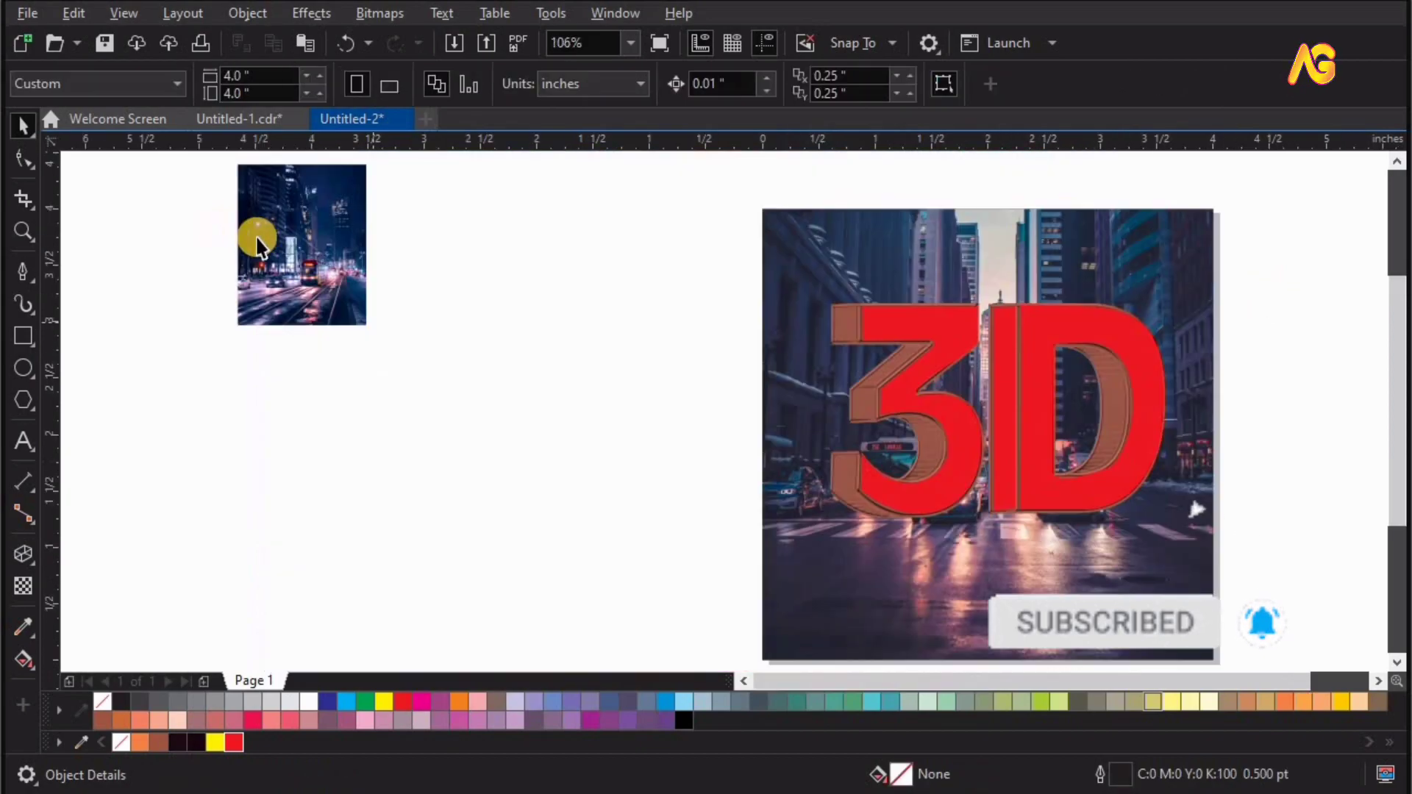
Step: Move the small city photo onto the square image and scale it up to page size
{"action": "left_click_drag", "start_coordinate": [787, 470], "coordinate": [817, 493]}
{"action": "key", "text": "z"}
{"action": "scroll", "coordinate": [578, 328], "scroll_direction": "up", "scroll_amount": 1}
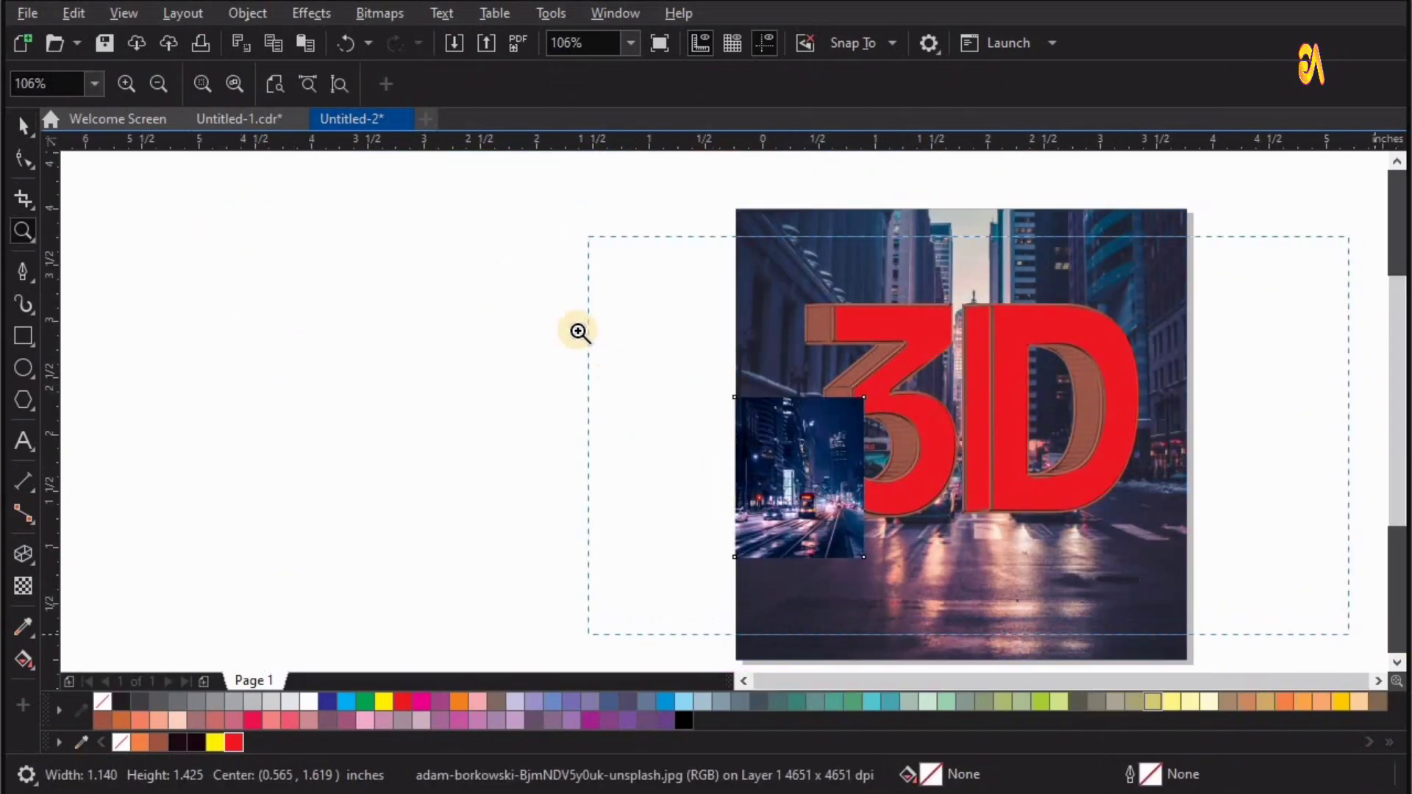
{"action": "key", "text": "space"}
{"action": "left_click_drag", "start_coordinate": [545, 357], "coordinate": [738, 160]}
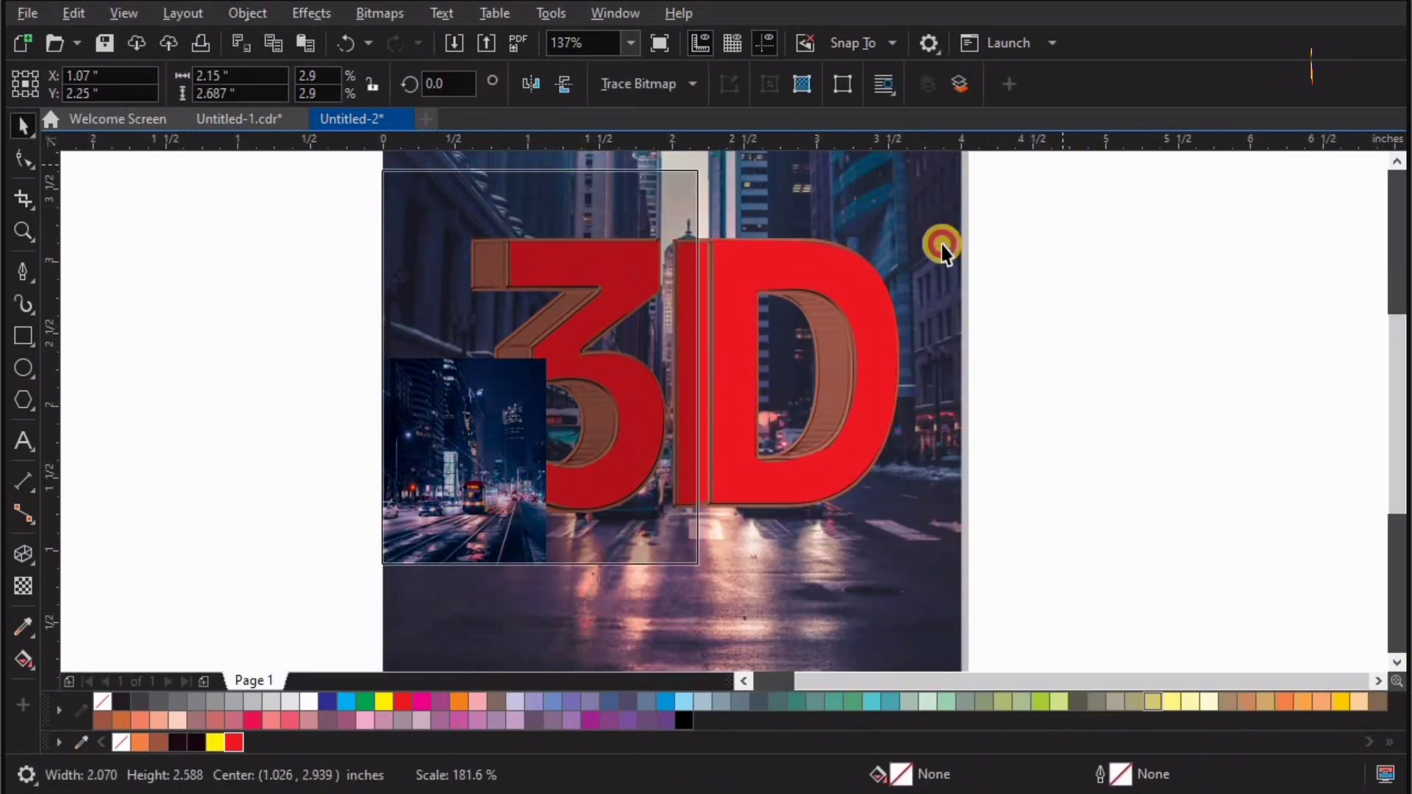
{"action": "left_click_drag", "start_coordinate": [784, 638], "coordinate": [1147, 610]}
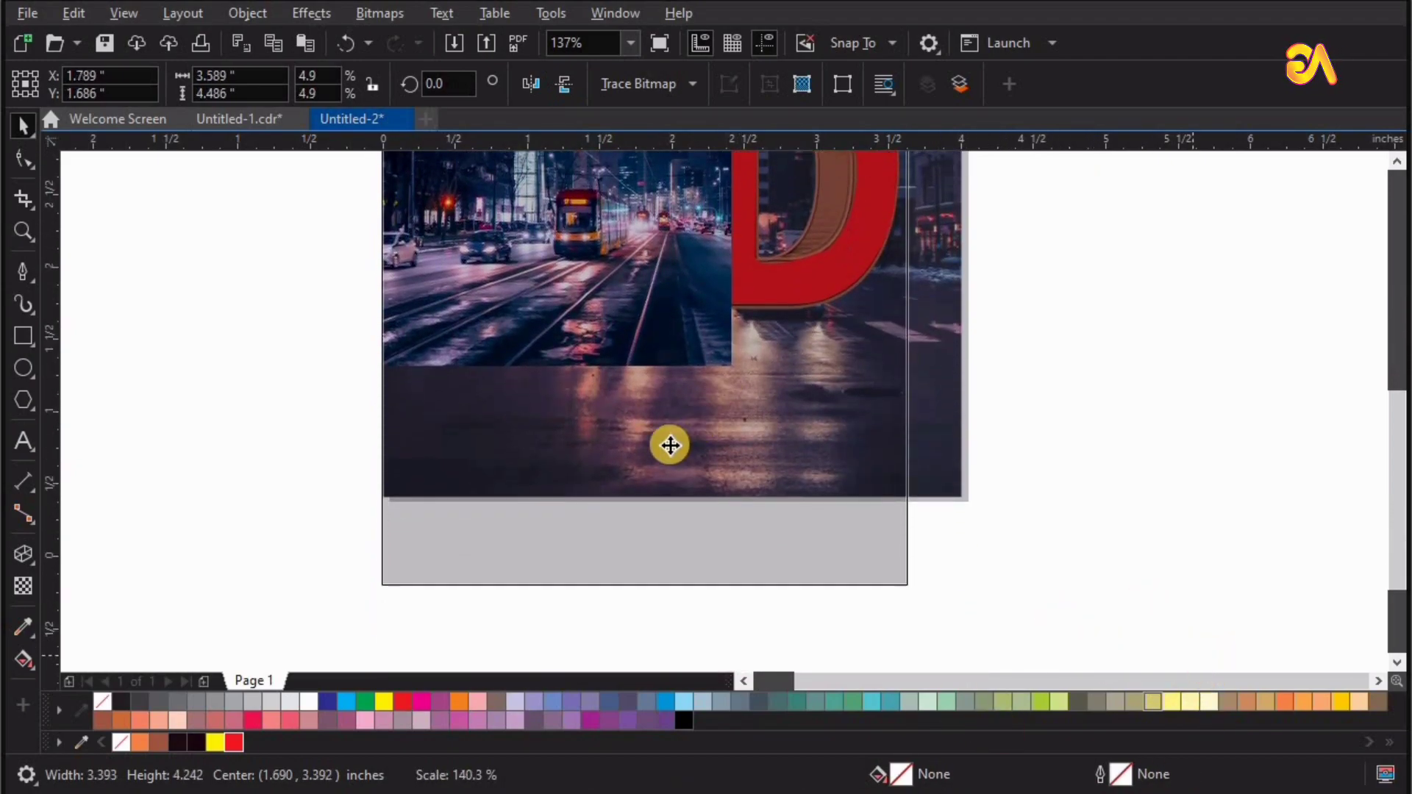
{"action": "mouse_move", "coordinate": [1148, 611]}
{"action": "left_mouse_down"}
{"action": "mouse_move", "coordinate": [769, 457]}
{"action": "mouse_move", "coordinate": [760, 366]}
{"action": "left_mouse_up"}
Step: Move the city photo up about an inch and send it behind the 3D text
{"action": "key", "text": "shift+F2"}
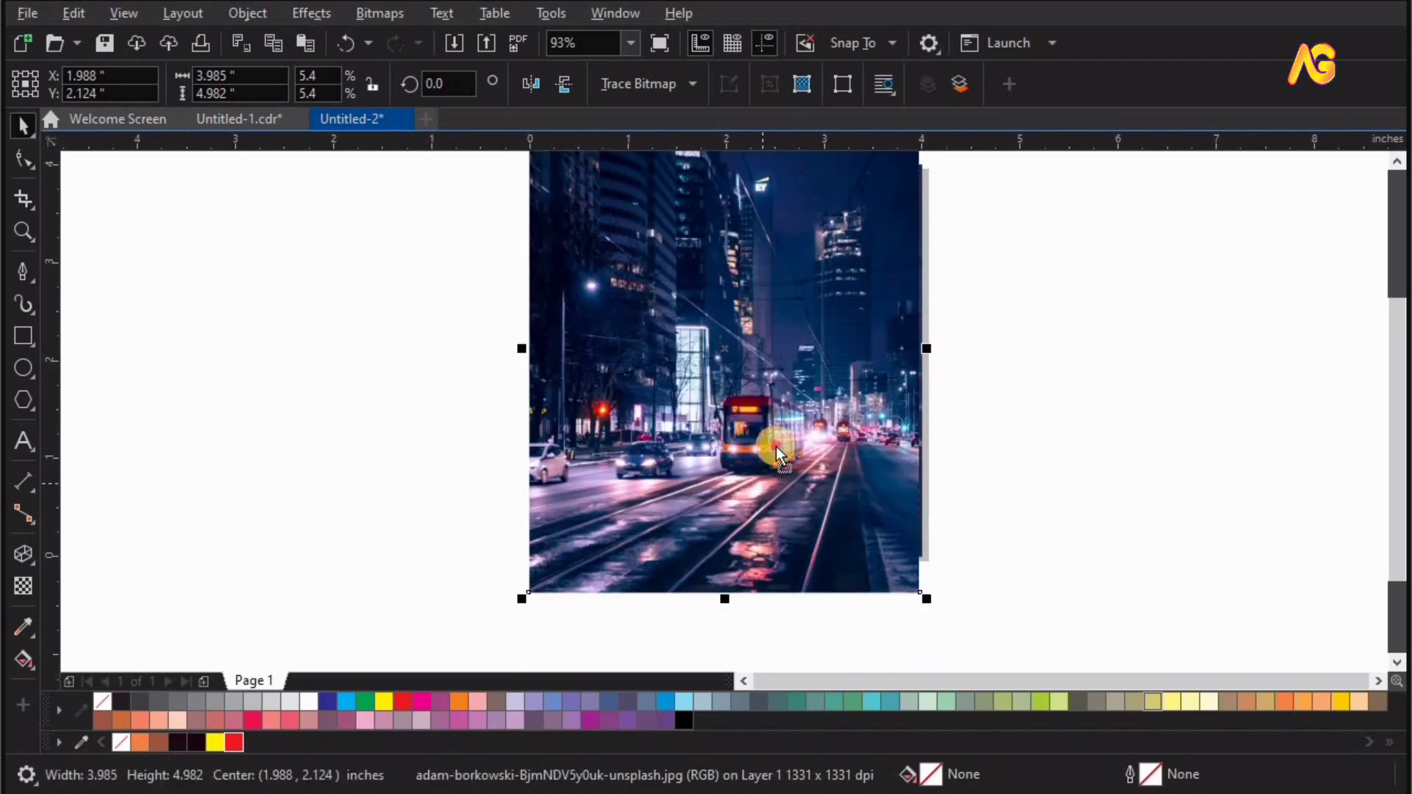
{"action": "left_click_drag", "start_coordinate": [620, 567], "coordinate": [621, 523]}
{"action": "key", "text": "shift+F2"}
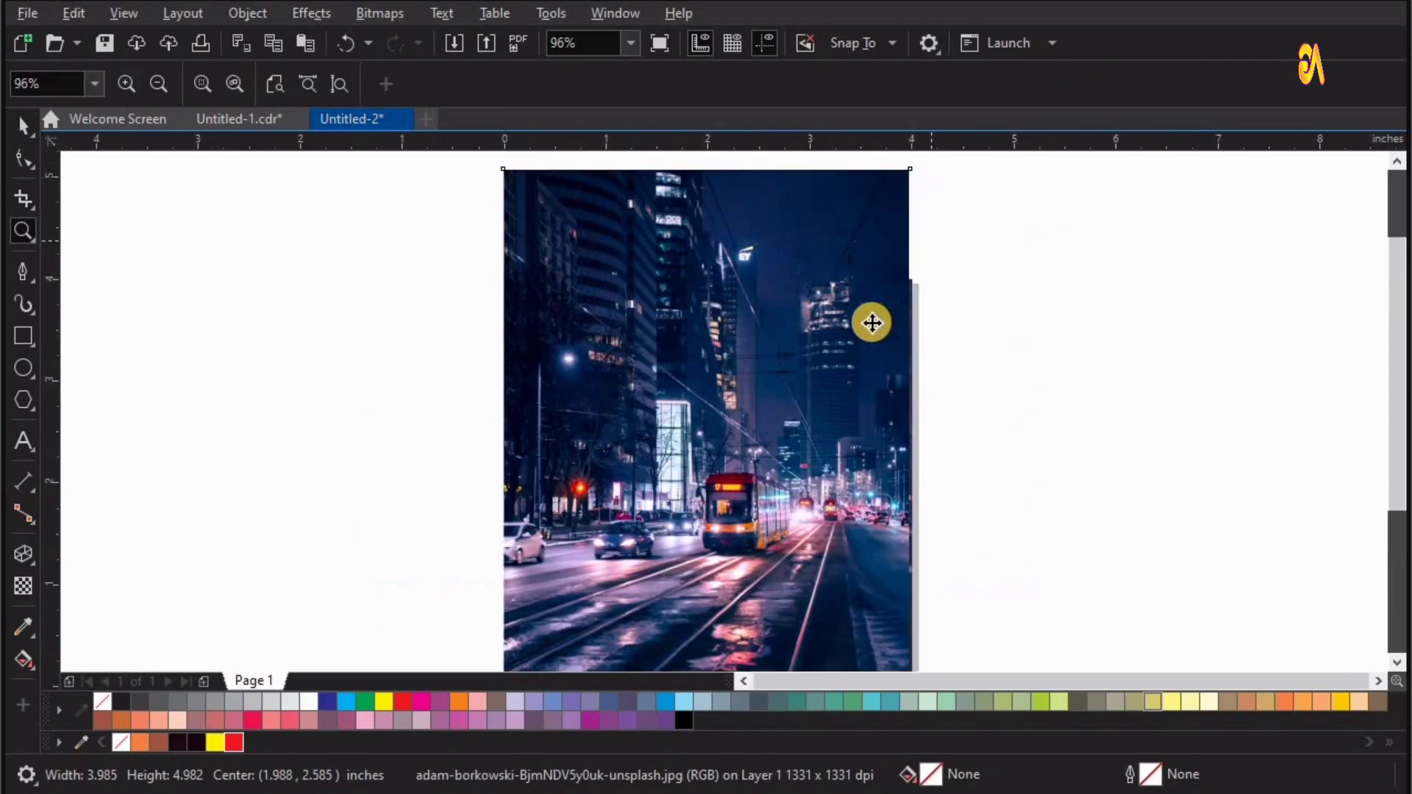
{"action": "right_click", "coordinate": [861, 294]}
{"action": "mouse_move", "coordinate": [911, 492]}
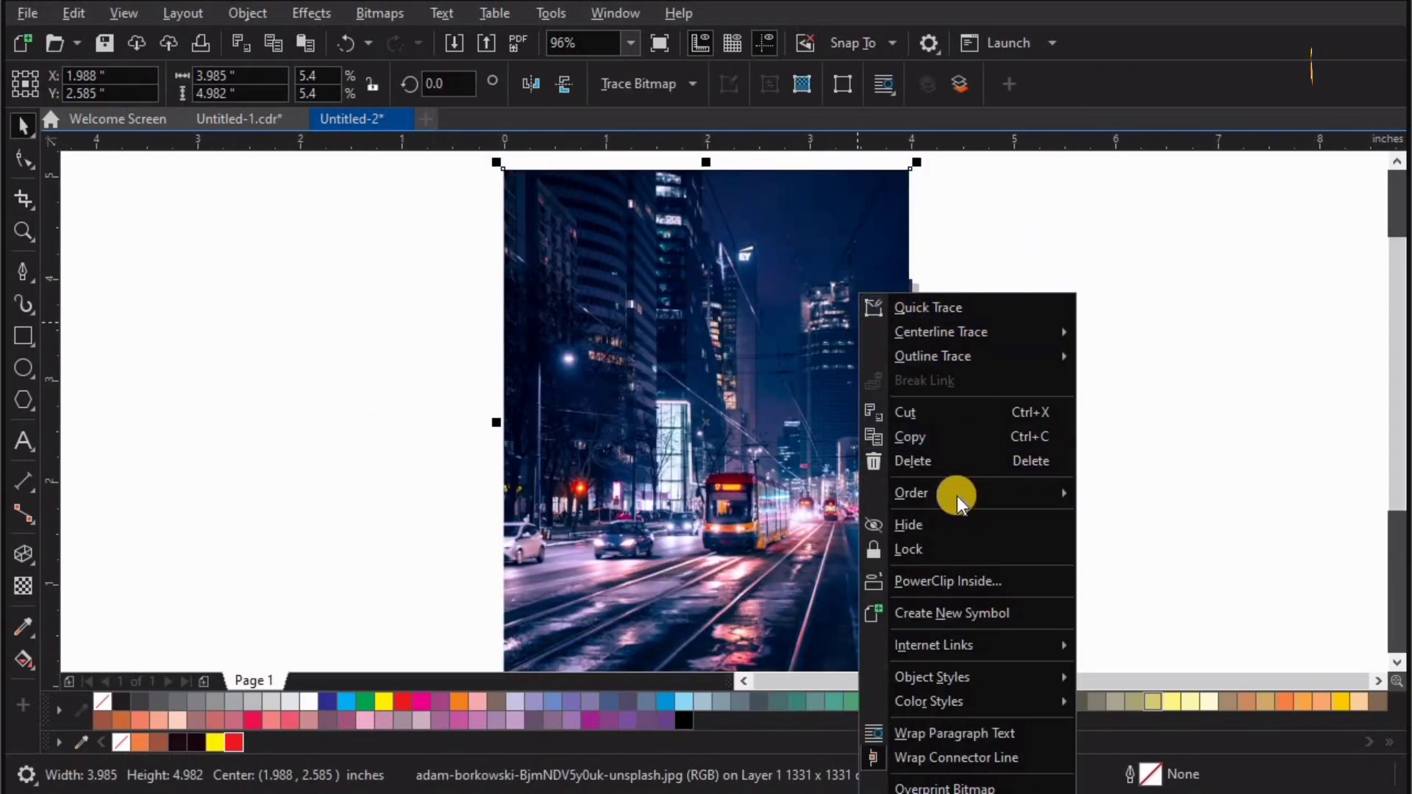
{"action": "left_click", "coordinate": [1247, 623]}
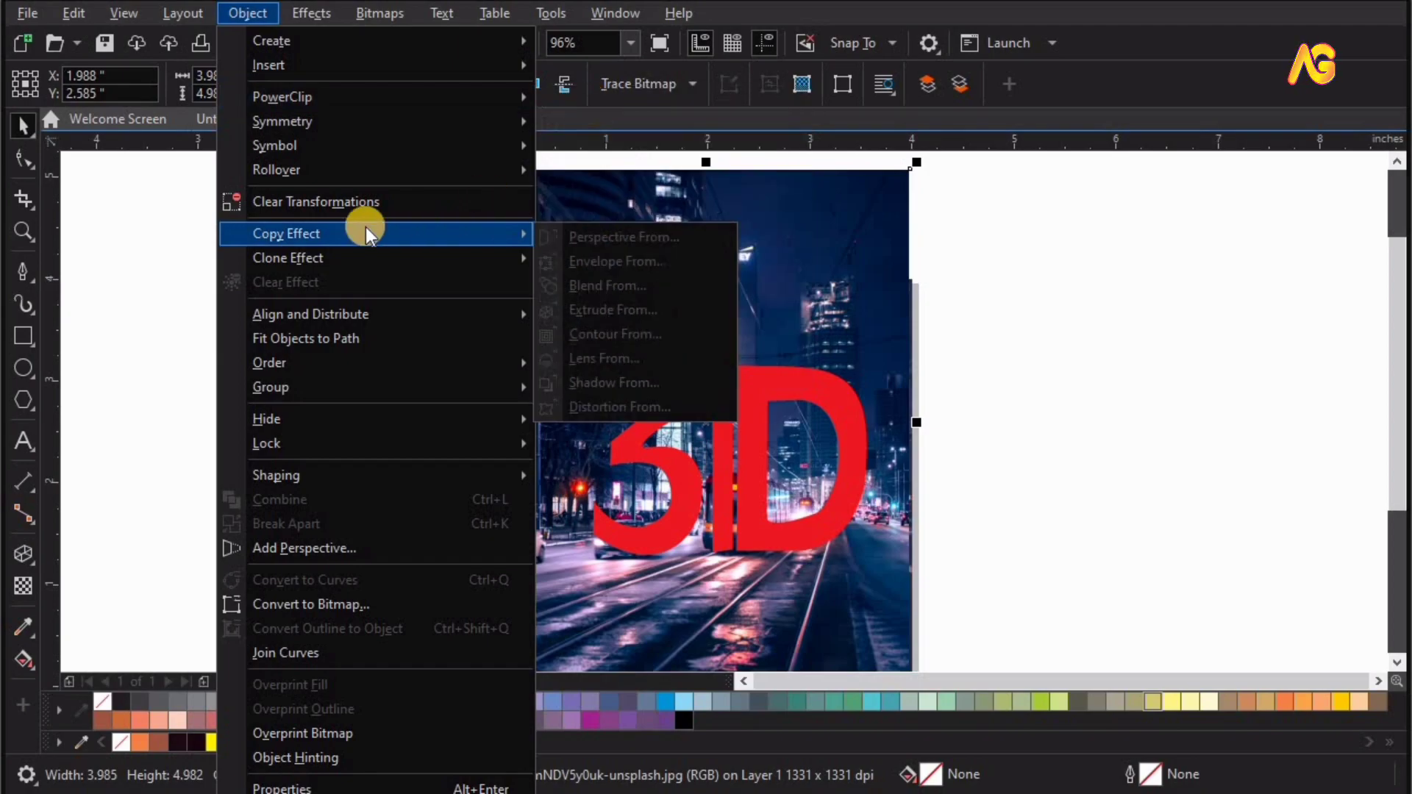
{"action": "mouse_move", "coordinate": [283, 97]}
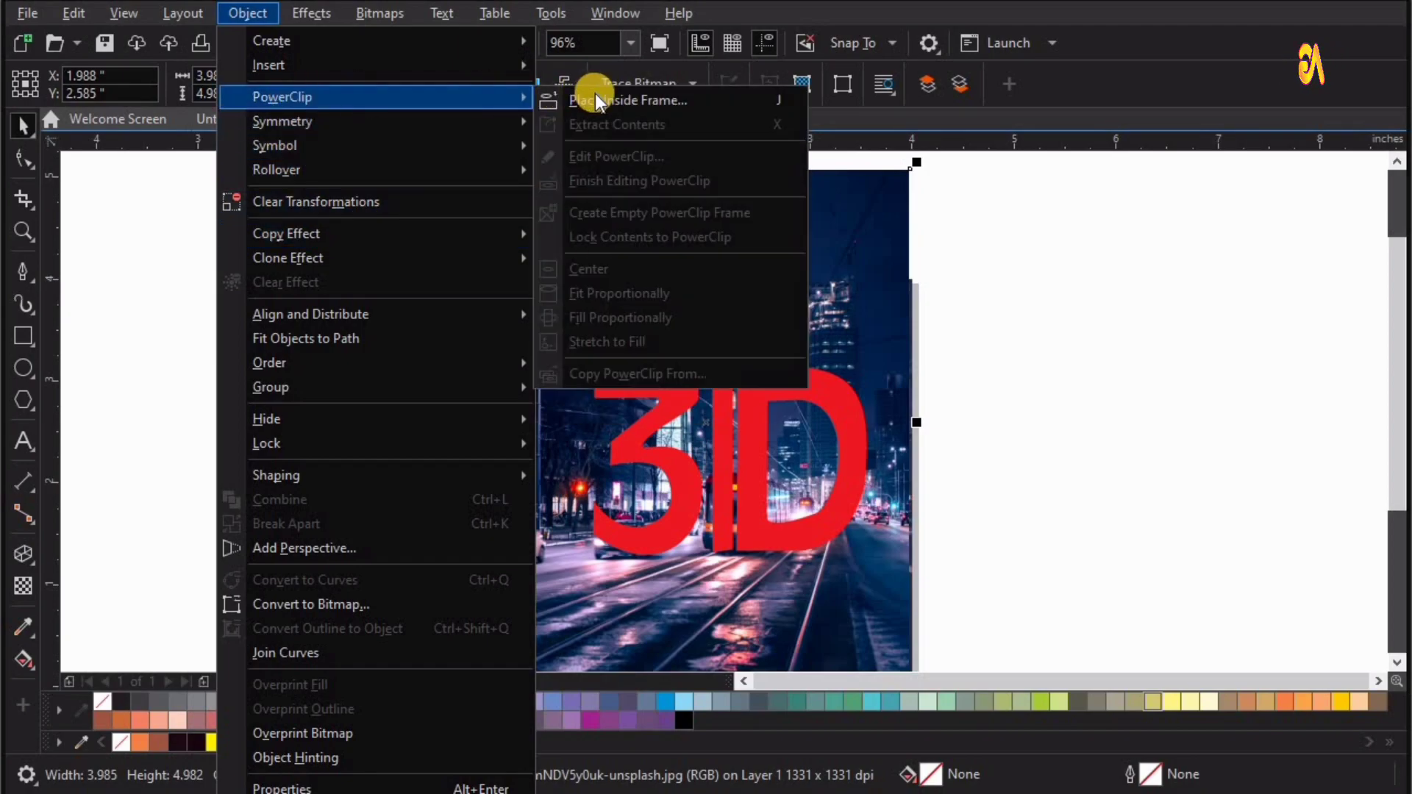
Step: PowerClip the tram photo inside the red 3D letters
{"action": "left_click", "coordinate": [592, 100]}
{"action": "left_click", "coordinate": [611, 388]}
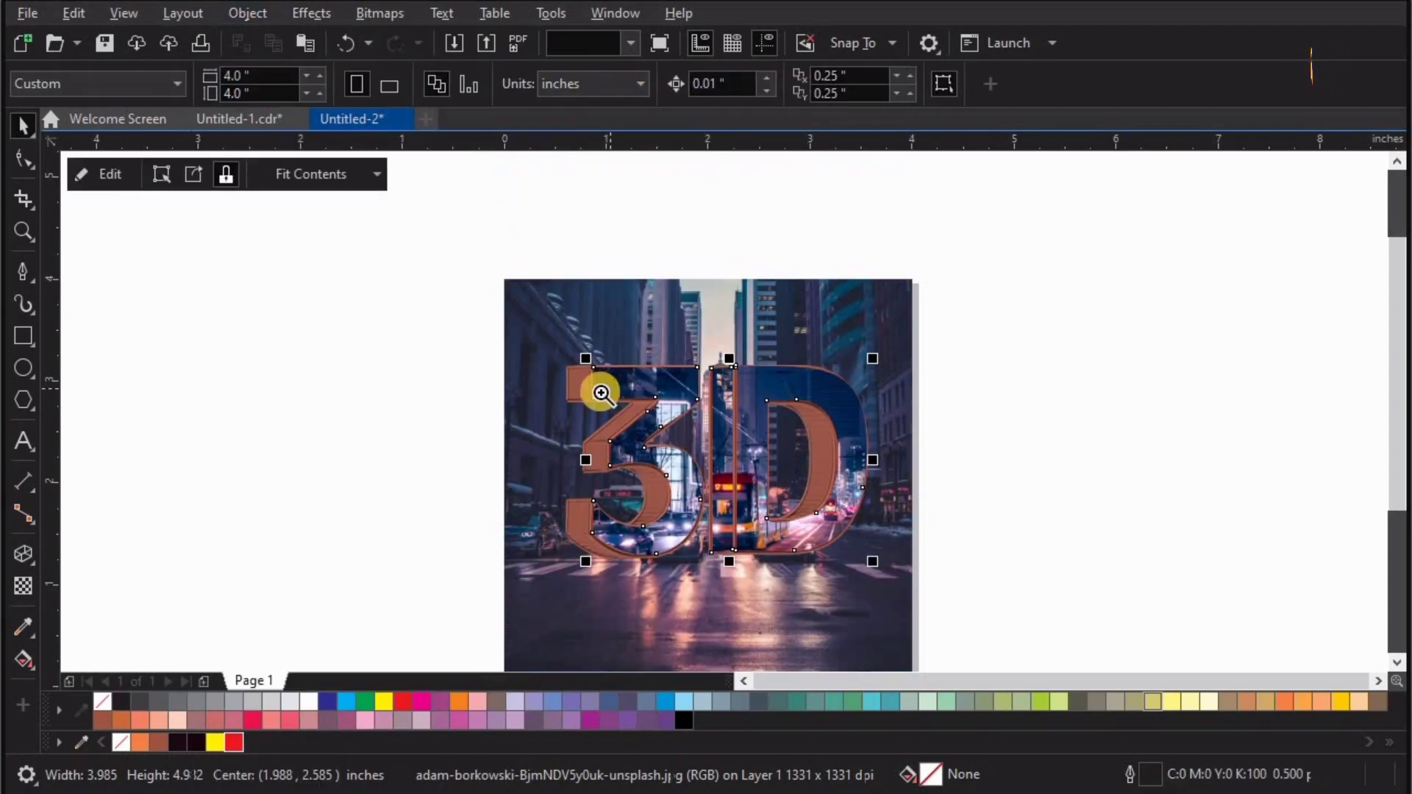
{"action": "key", "text": "z"}
{"action": "scroll", "coordinate": [603, 366], "scroll_direction": "up", "scroll_amount": 2}
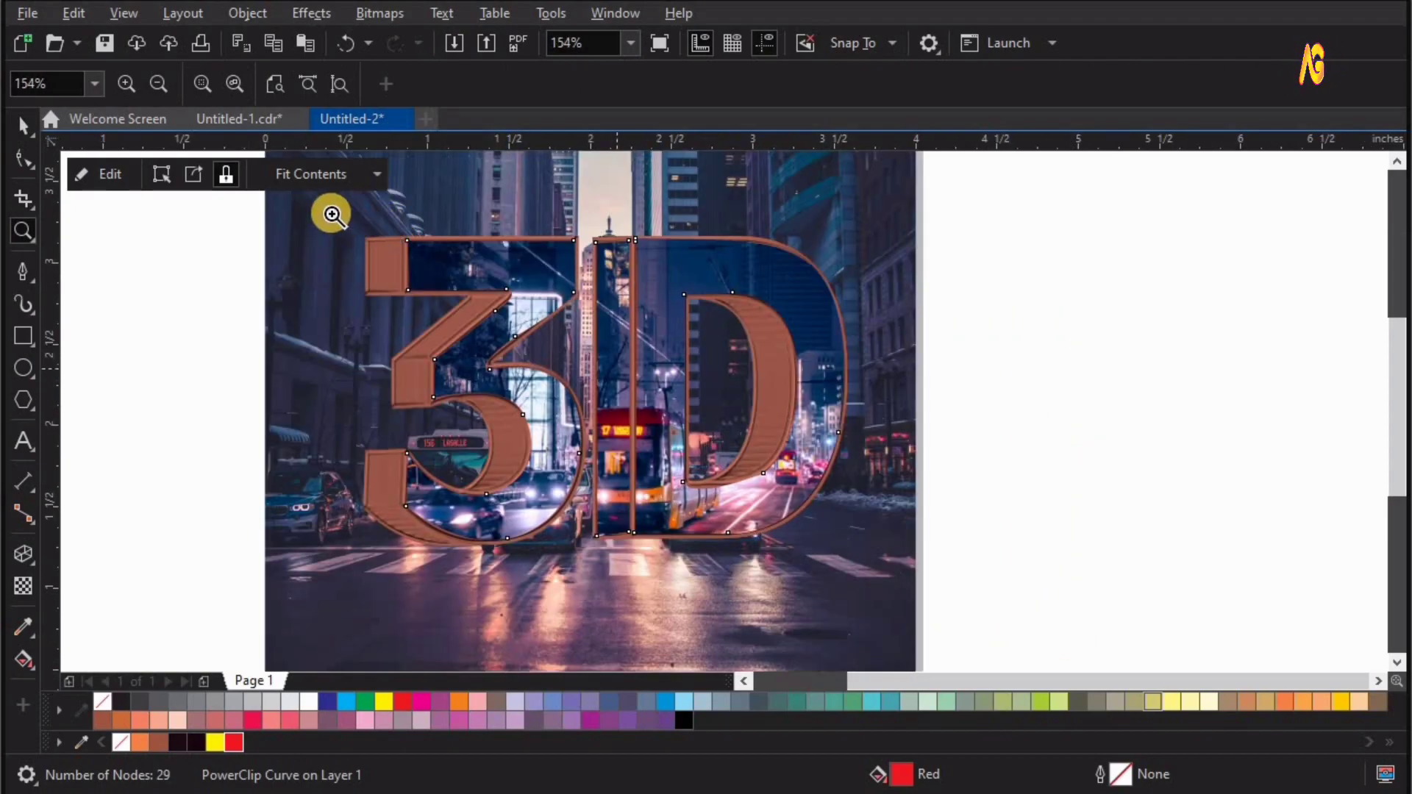
{"action": "scroll", "coordinate": [662, 441], "scroll_direction": "up", "scroll_amount": 1}
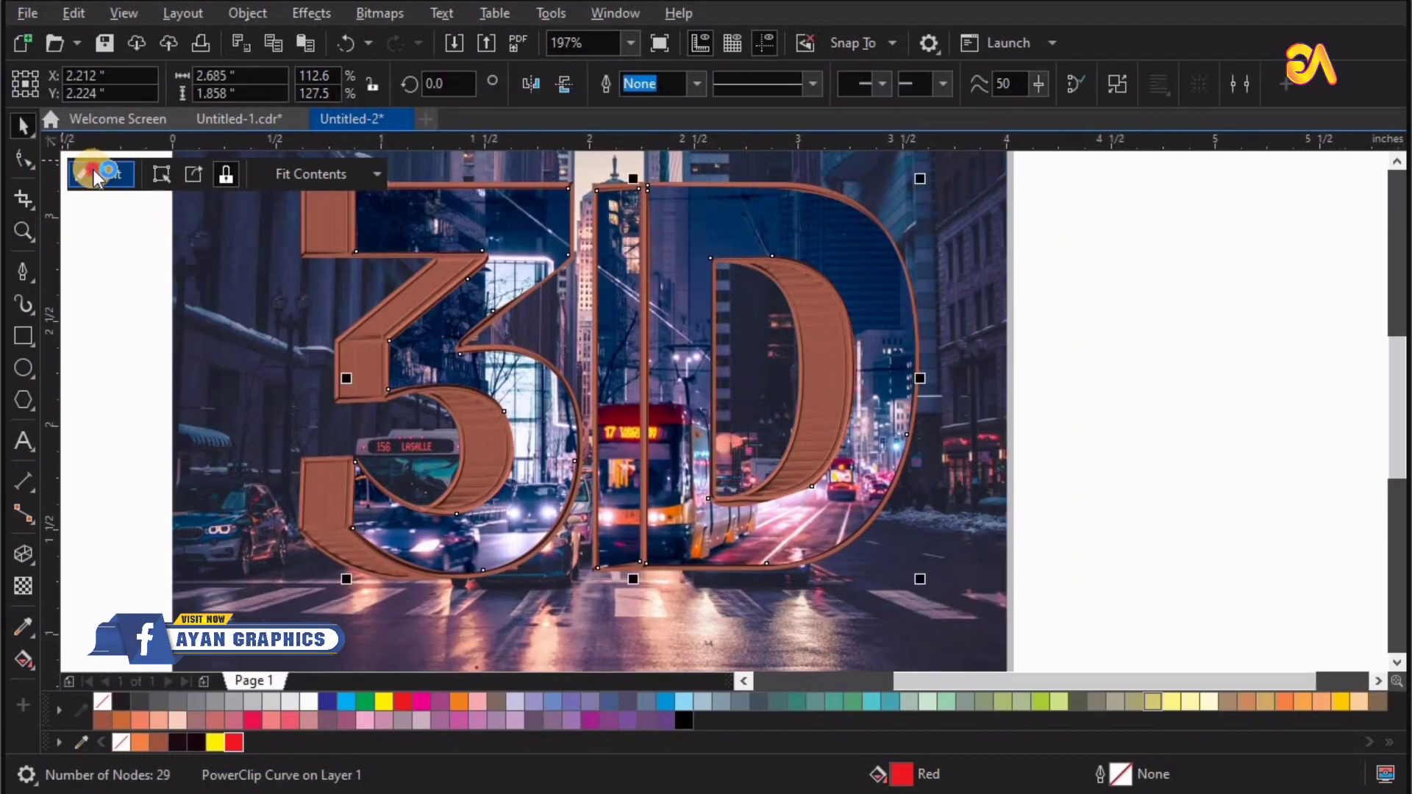
Step: Edit the clipped tram photo, shrinking it and shifting it right, then finish editing
{"action": "left_click", "coordinate": [94, 173]}
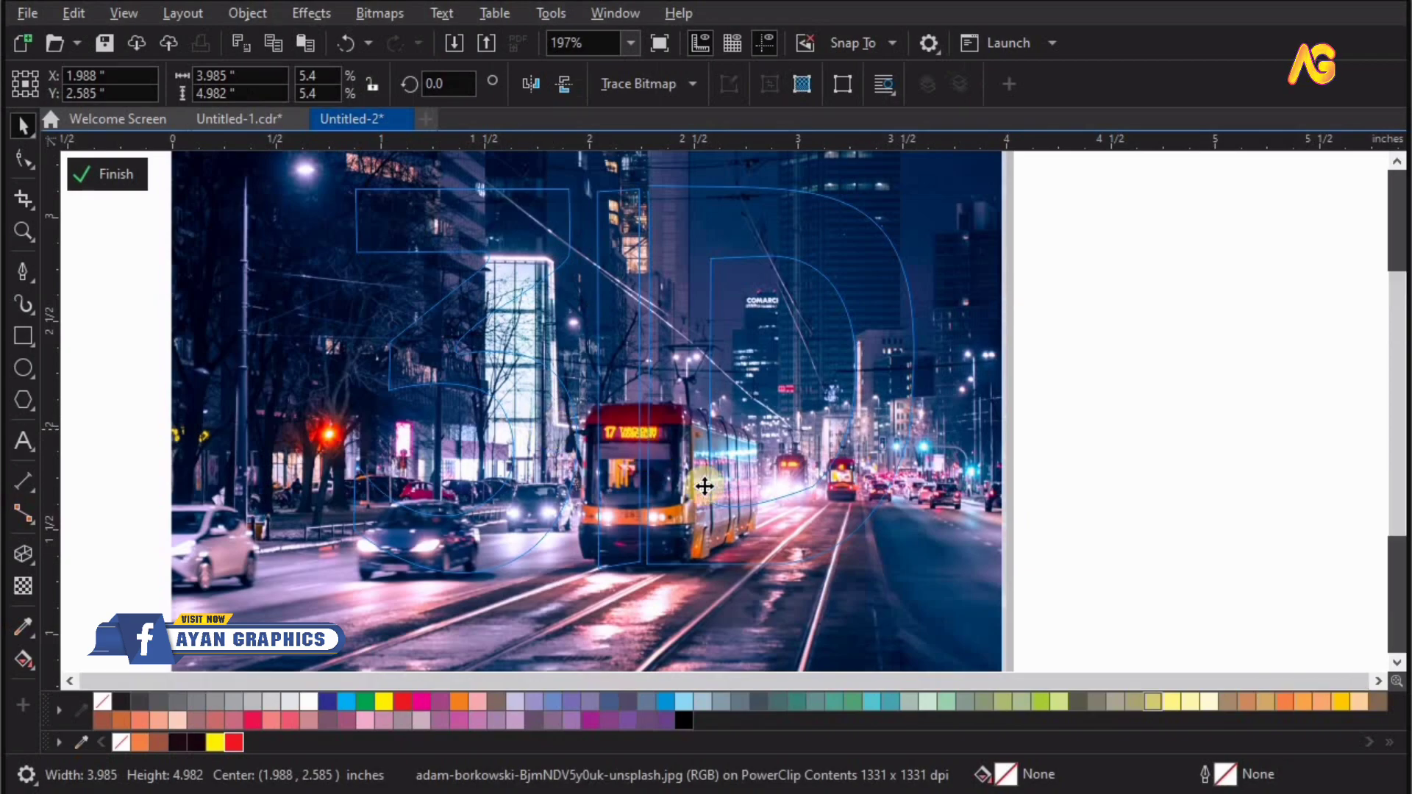
{"action": "scroll", "coordinate": [553, 429], "scroll_direction": "down", "scroll_amount": 2}
{"action": "left_click_drag", "start_coordinate": [790, 594], "coordinate": [652, 523]}
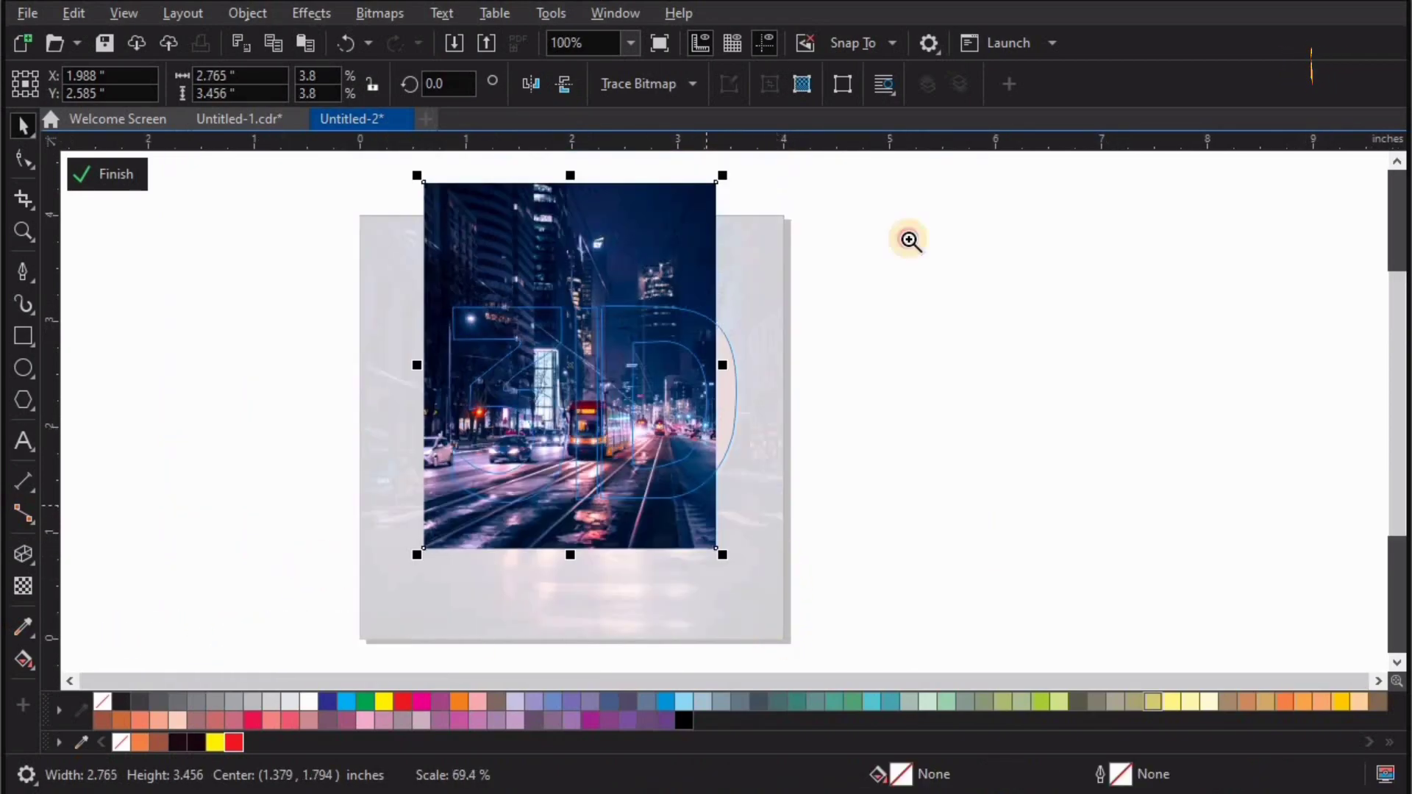
{"action": "scroll", "coordinate": [863, 615], "scroll_direction": "up", "scroll_amount": 2}
{"action": "mouse_move", "coordinate": [854, 600]}
{"action": "left_mouse_down"}
{"action": "mouse_move", "coordinate": [906, 600]}
{"action": "mouse_move", "coordinate": [873, 599]}
{"action": "mouse_move", "coordinate": [877, 615]}
{"action": "left_mouse_up"}
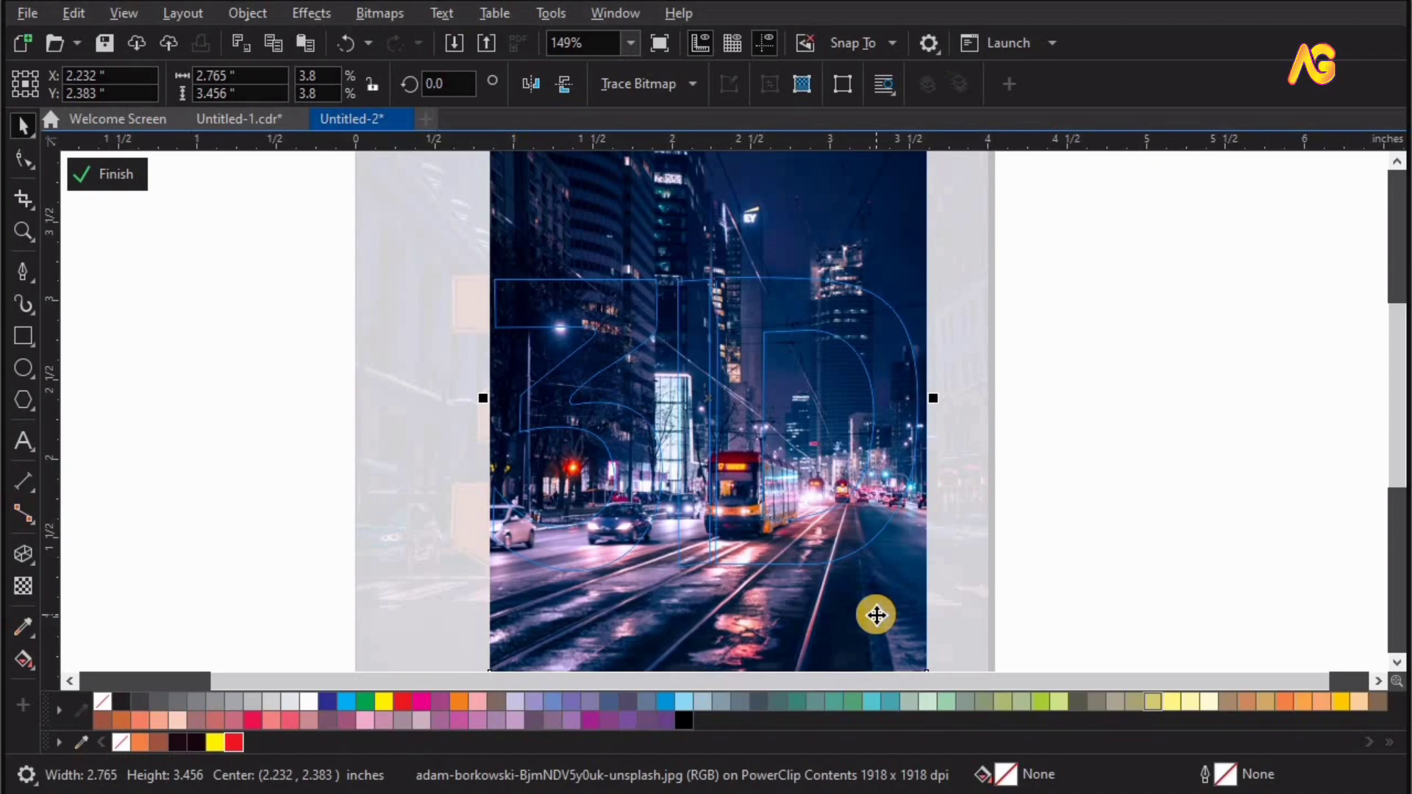
{"action": "left_click", "coordinate": [1143, 470]}
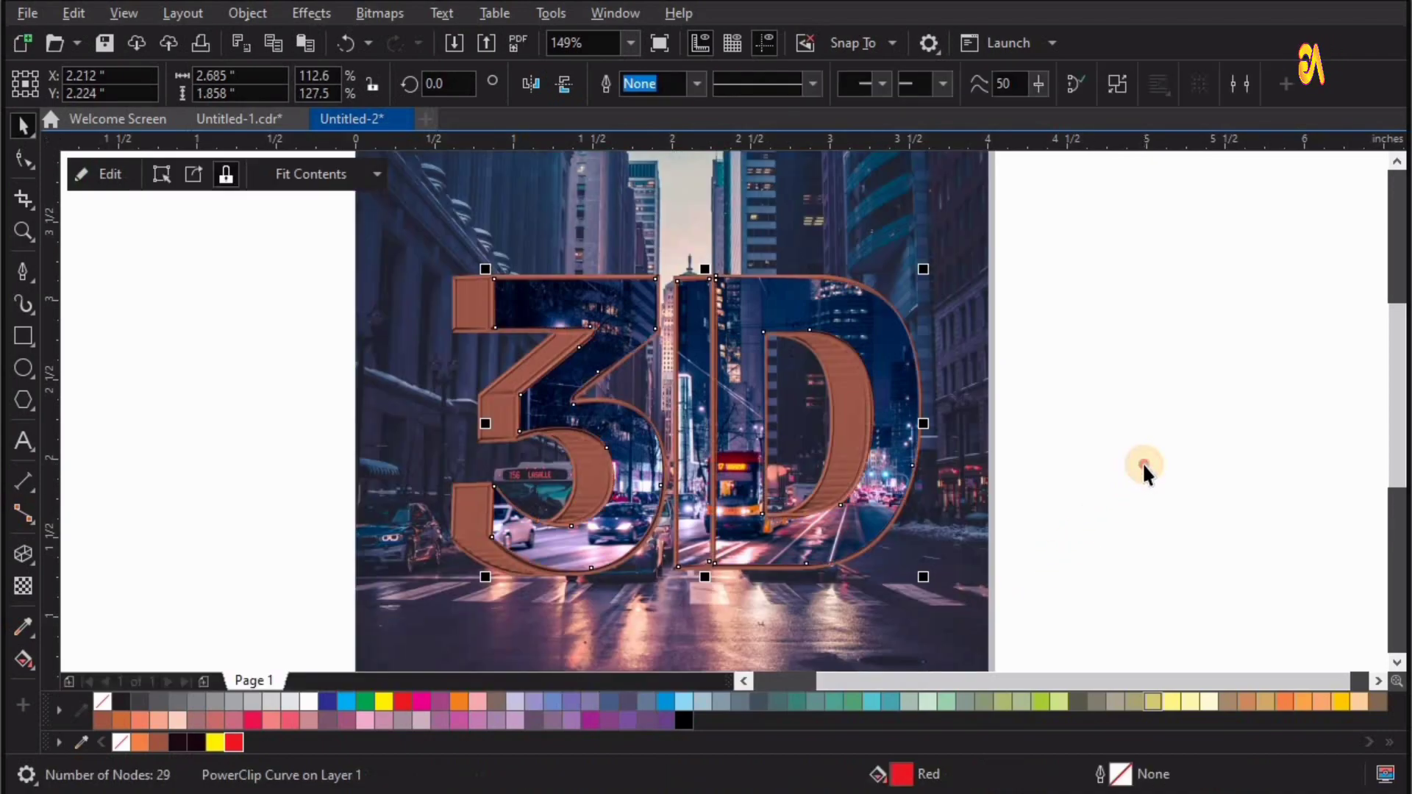
Step: Select the background street photo frame and open its PowerClip contents for editing
{"action": "key", "text": "Escape"}
{"action": "key", "text": "shift+F4"}
{"action": "key", "text": "z"}
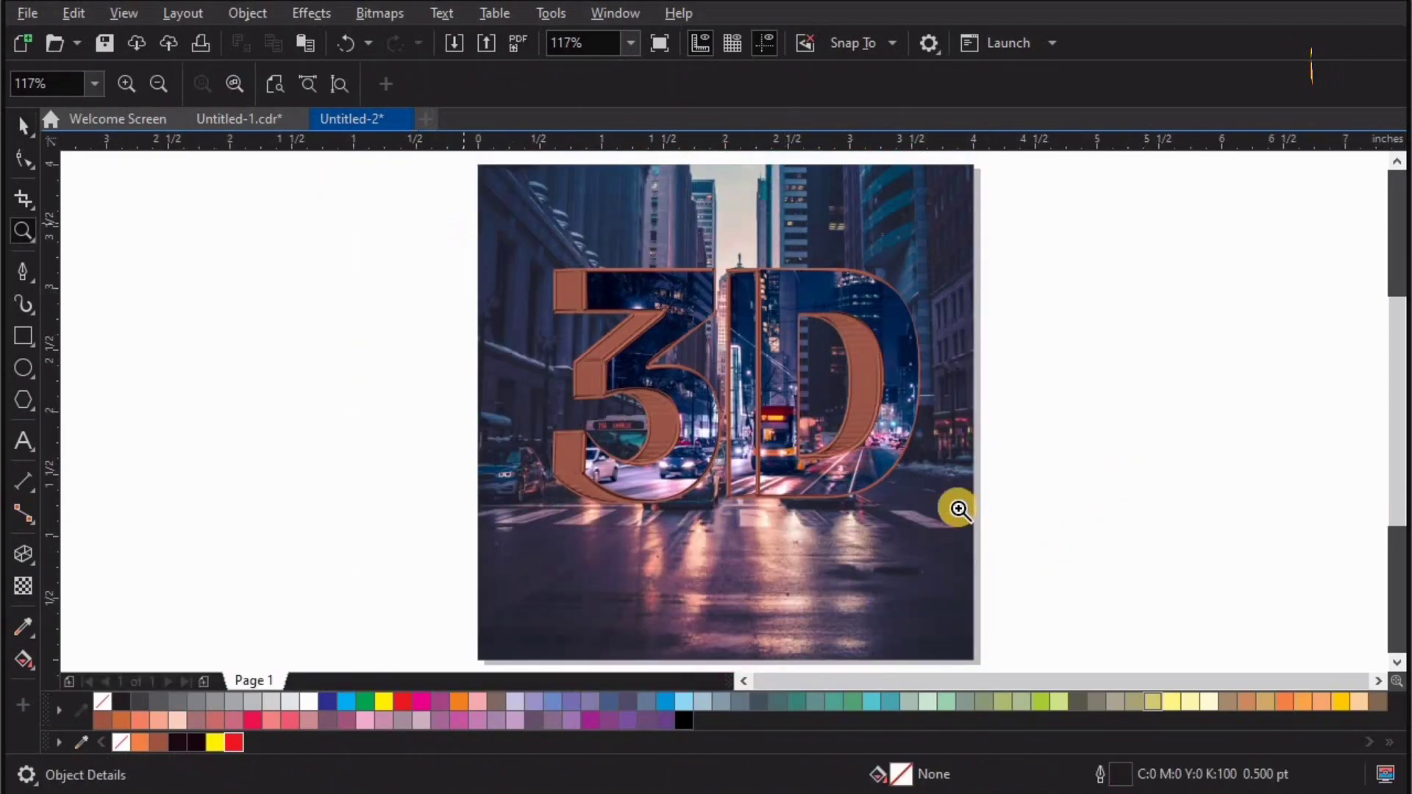
{"action": "left_click", "coordinate": [1015, 538]}
{"action": "key", "text": "space"}
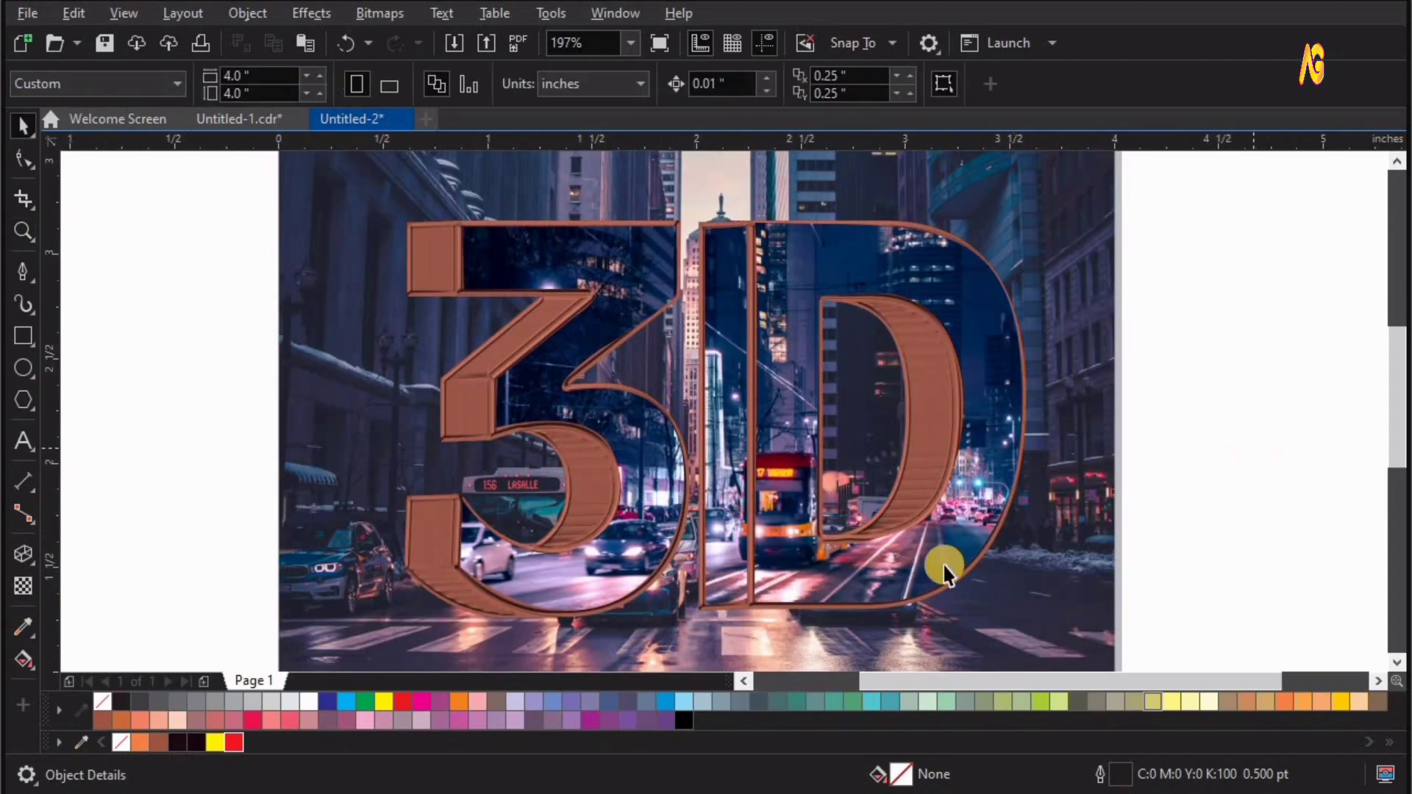
{"action": "key", "text": "shift+F4"}
{"action": "left_click", "coordinate": [943, 566]}
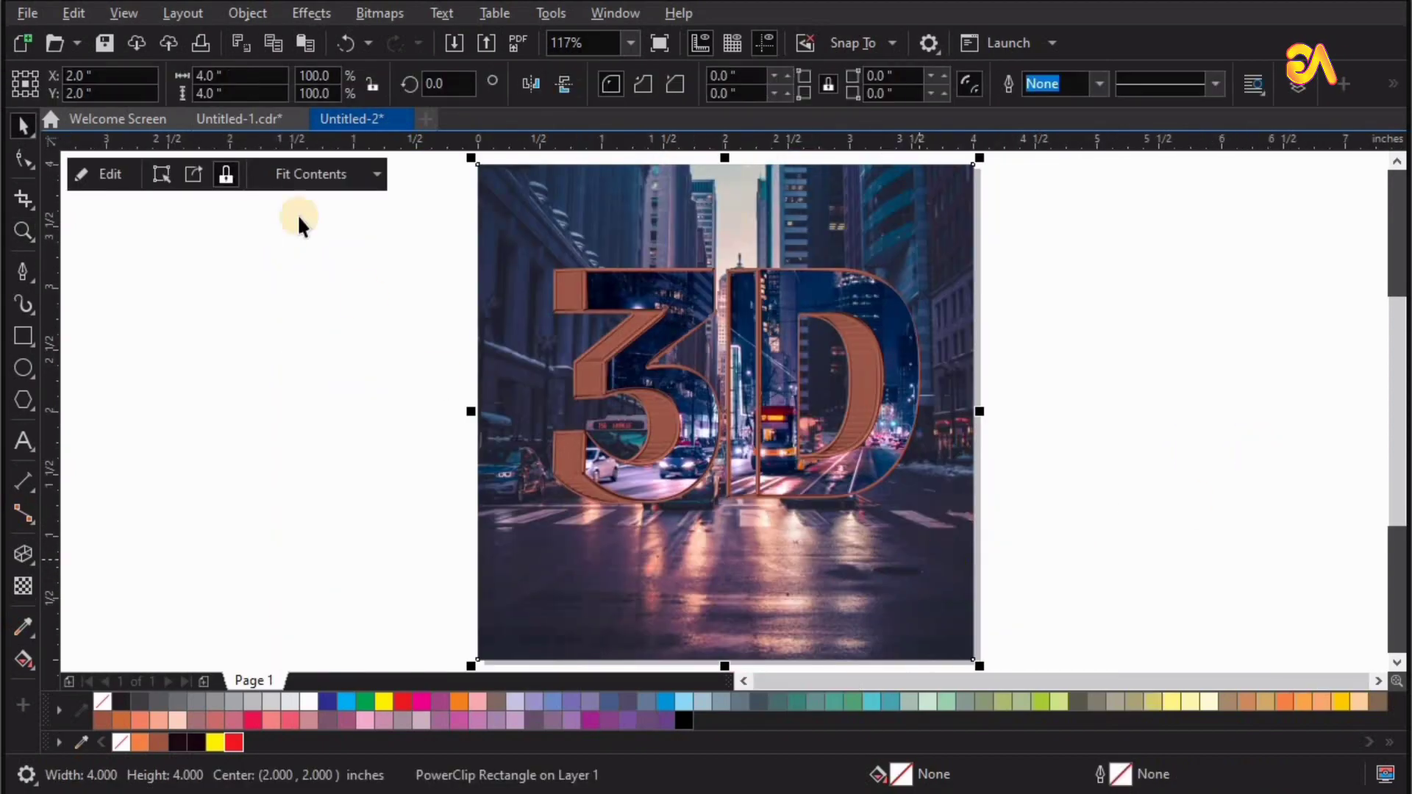
{"action": "left_click", "coordinate": [117, 173]}
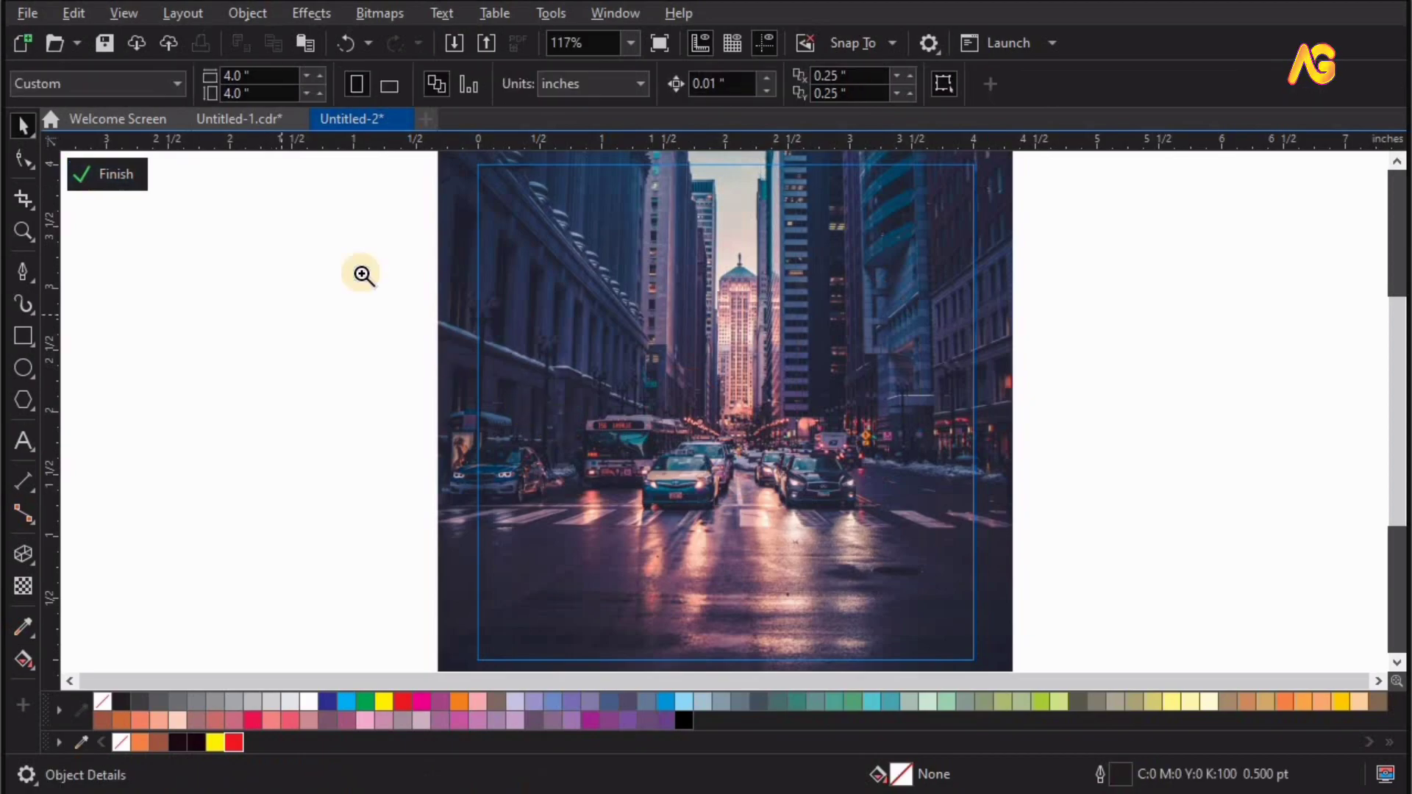
Step: Zoom in on the street and cars and copy the background street photo
{"action": "left_click_drag", "start_coordinate": [1071, 577], "coordinate": [409, 278]}
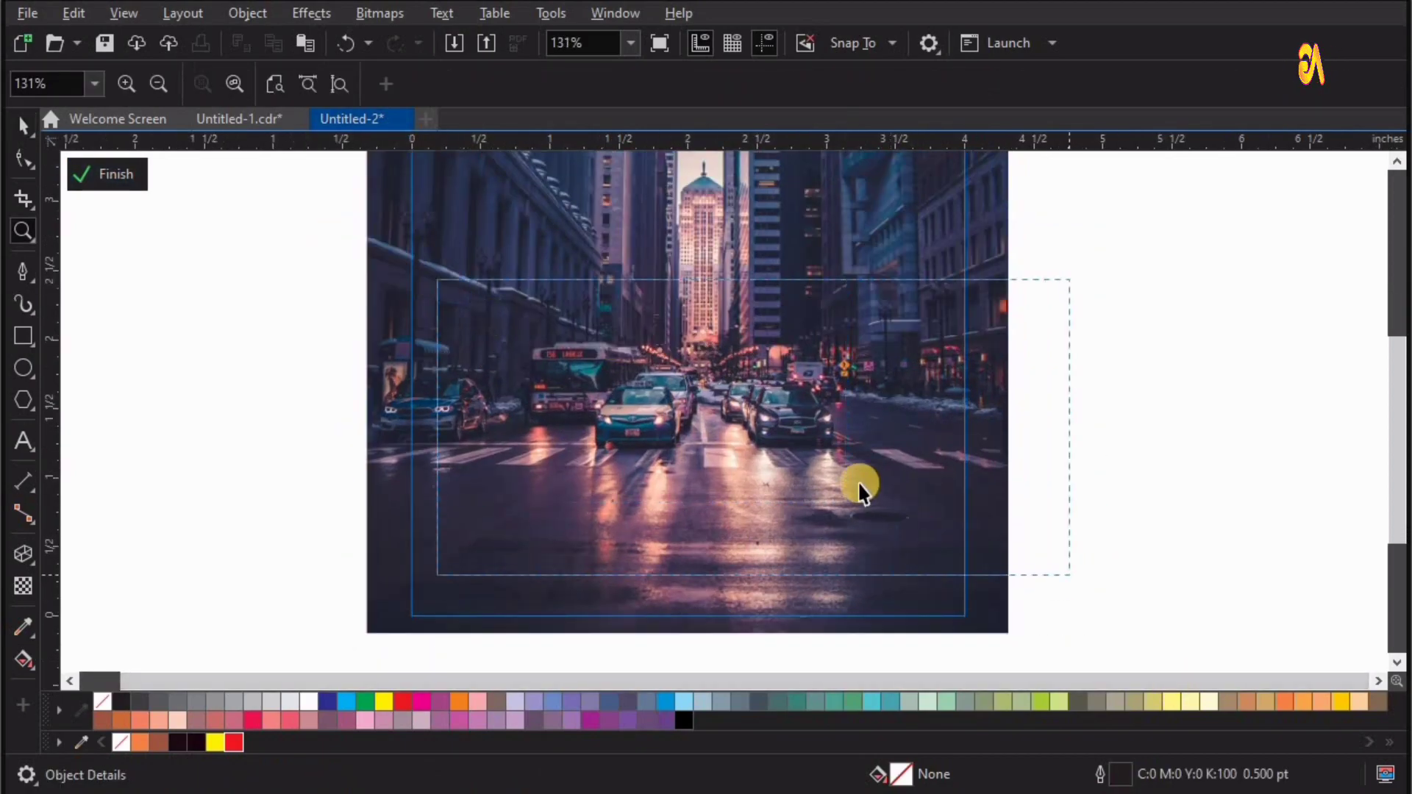
{"action": "key", "text": "space"}
{"action": "left_click", "coordinate": [860, 483]}
{"action": "right_click", "coordinate": [863, 480]}
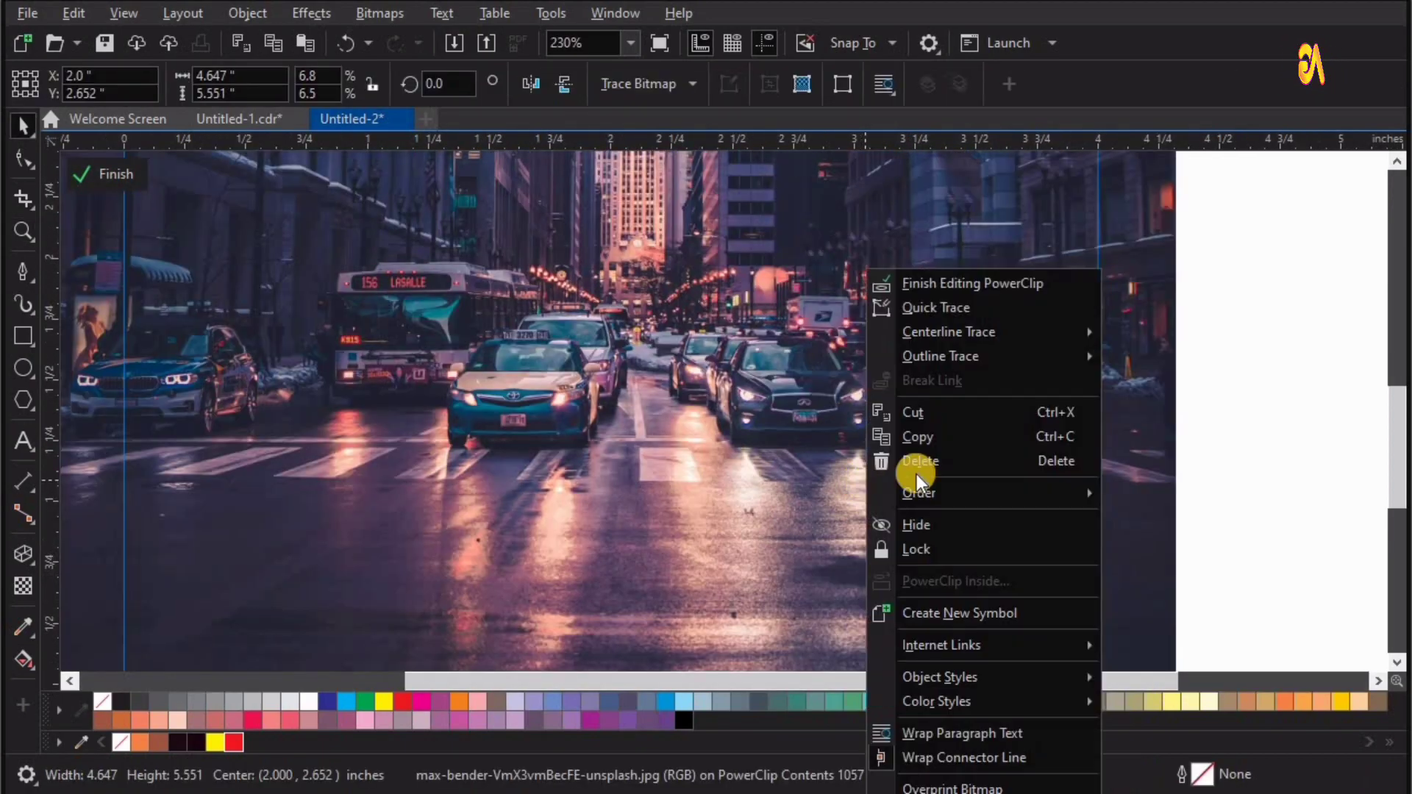
{"action": "left_click", "coordinate": [942, 438]}
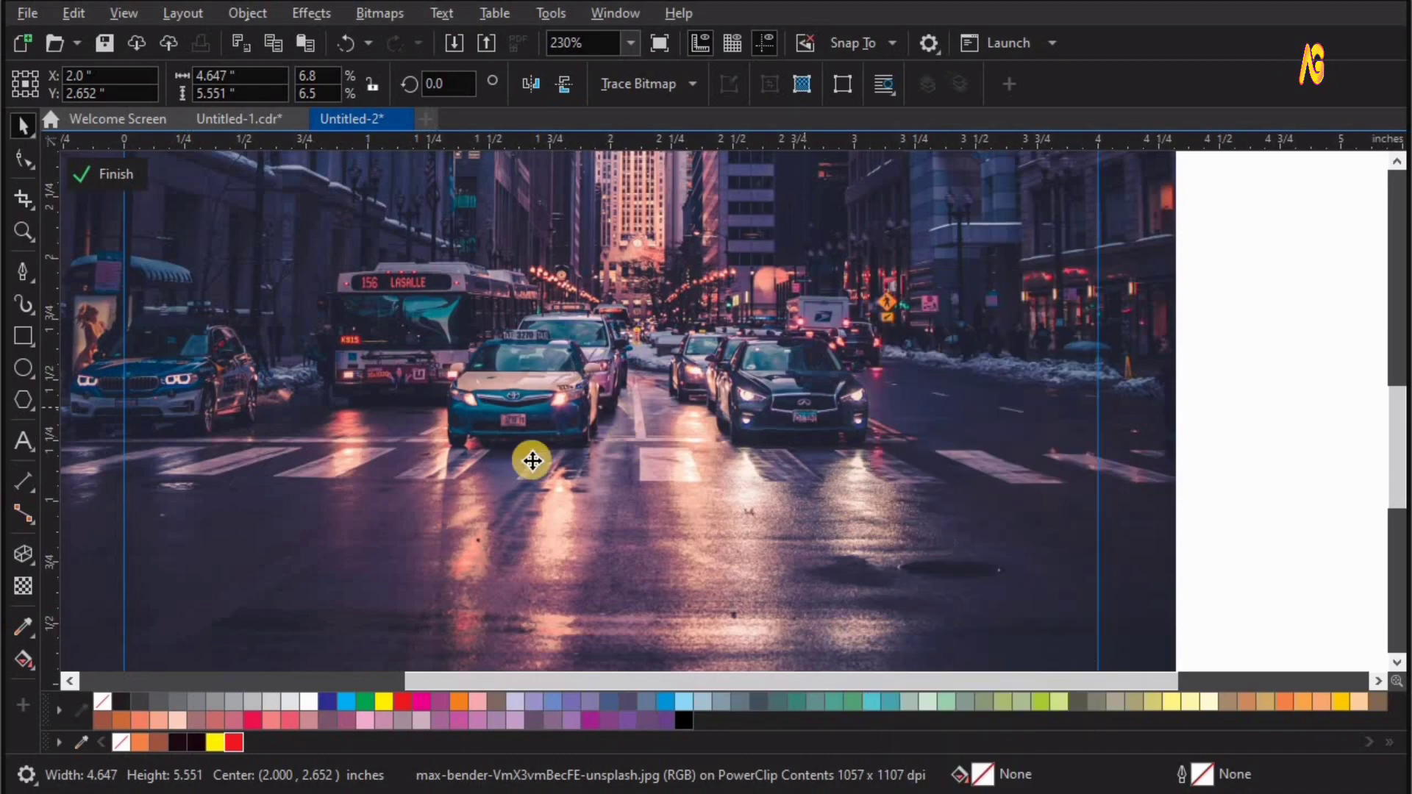
Step: Zoom in closer on the cars in the uncropped street photo
{"action": "key", "text": "space"}
{"action": "key", "text": "space"}
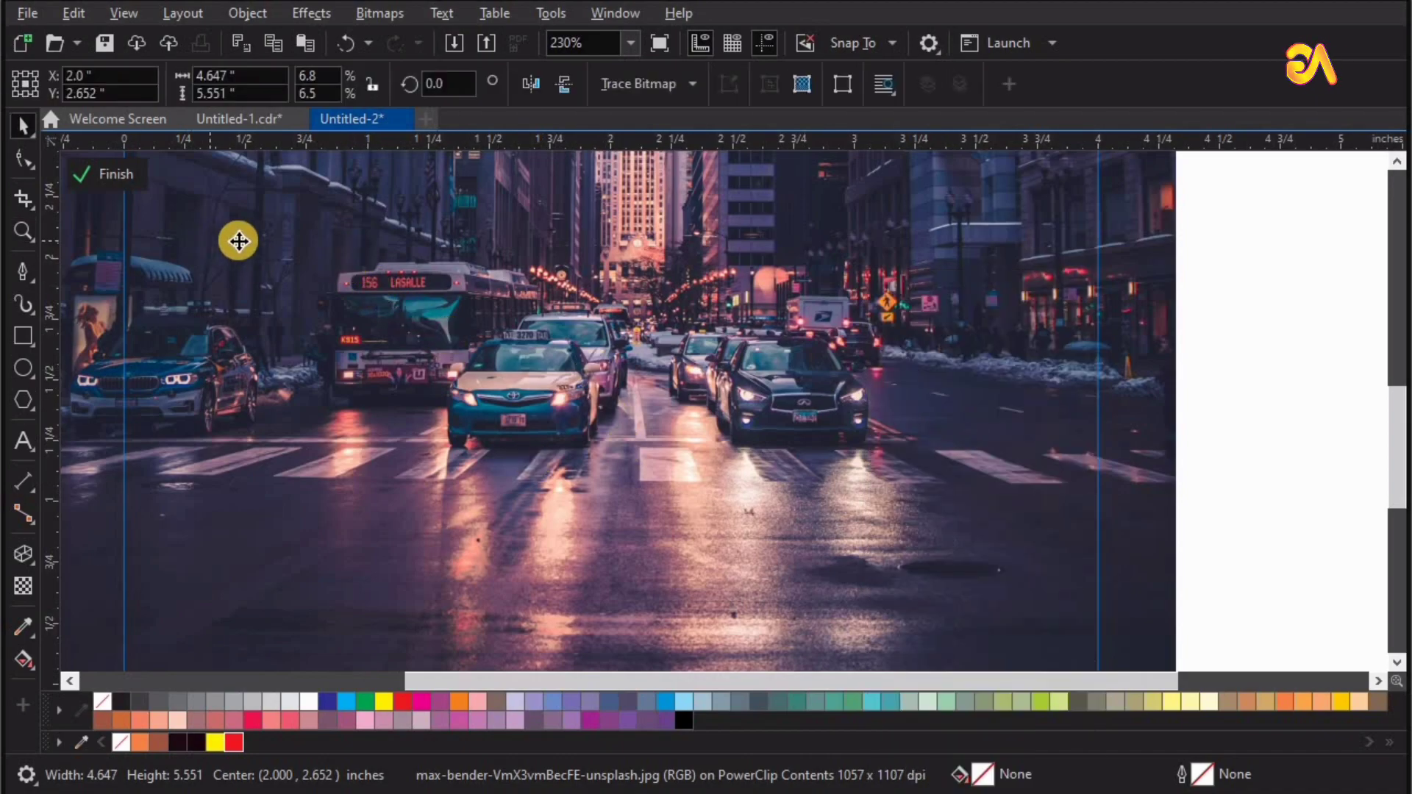
{"action": "right_click", "coordinate": [425, 241]}
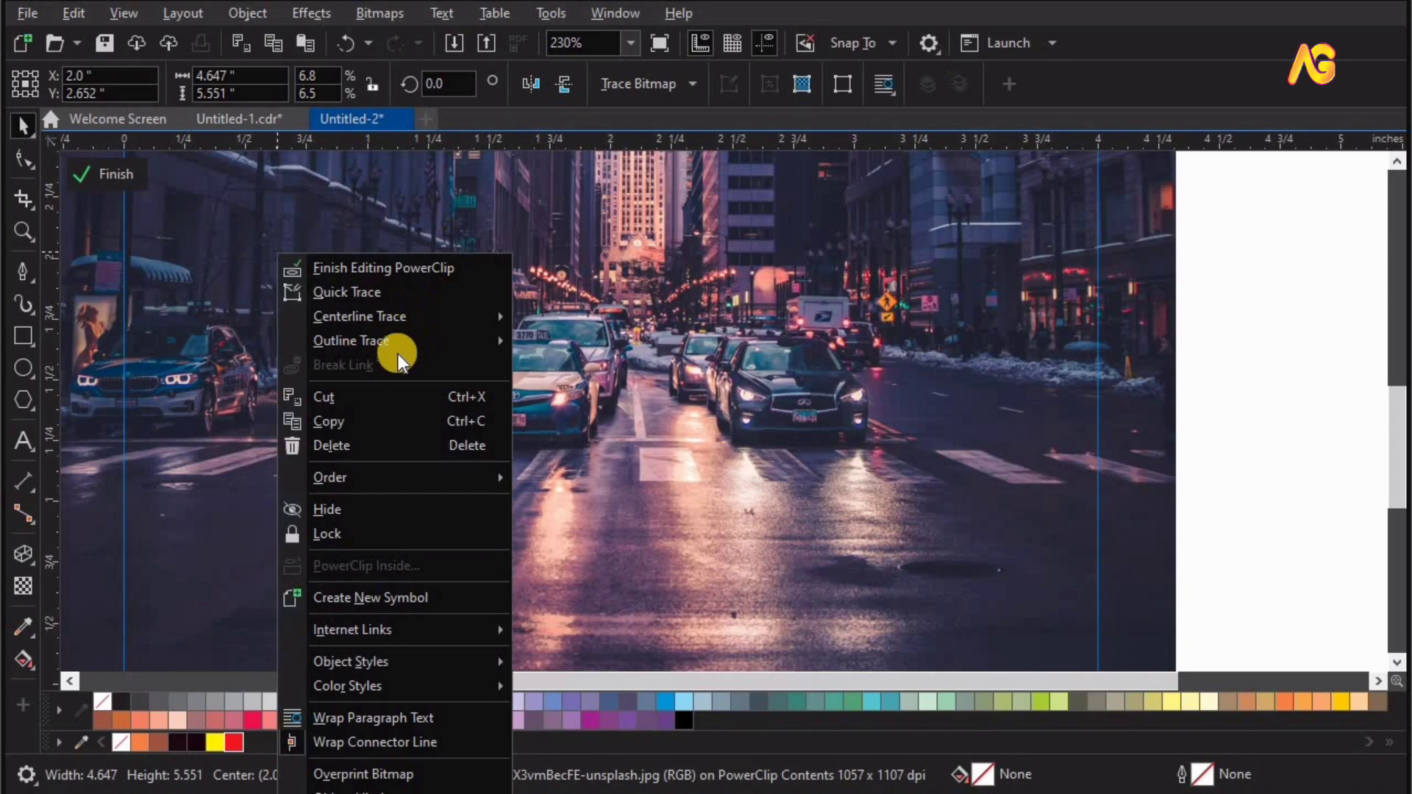
{"action": "right_click", "coordinate": [1228, 263]}
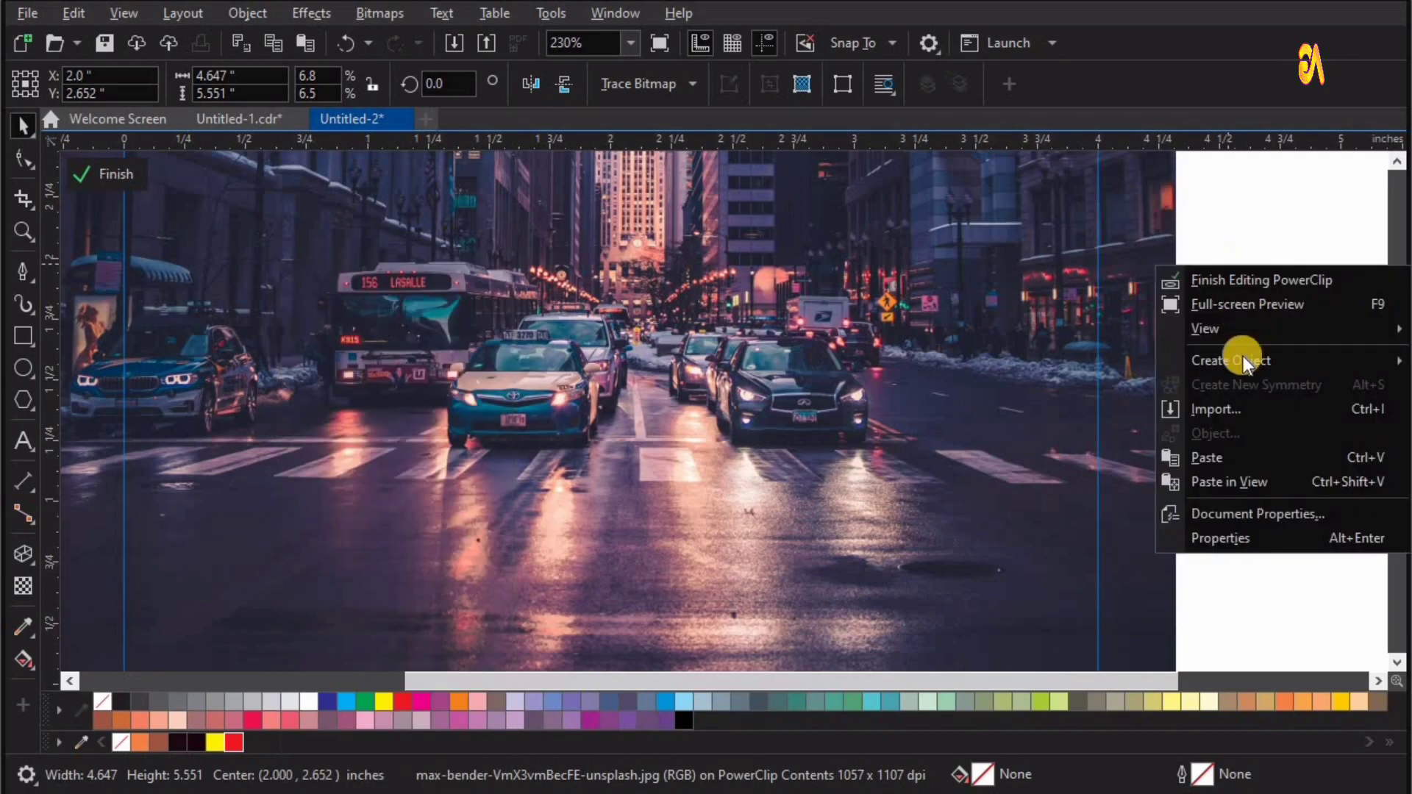
{"action": "key", "text": "Escape"}
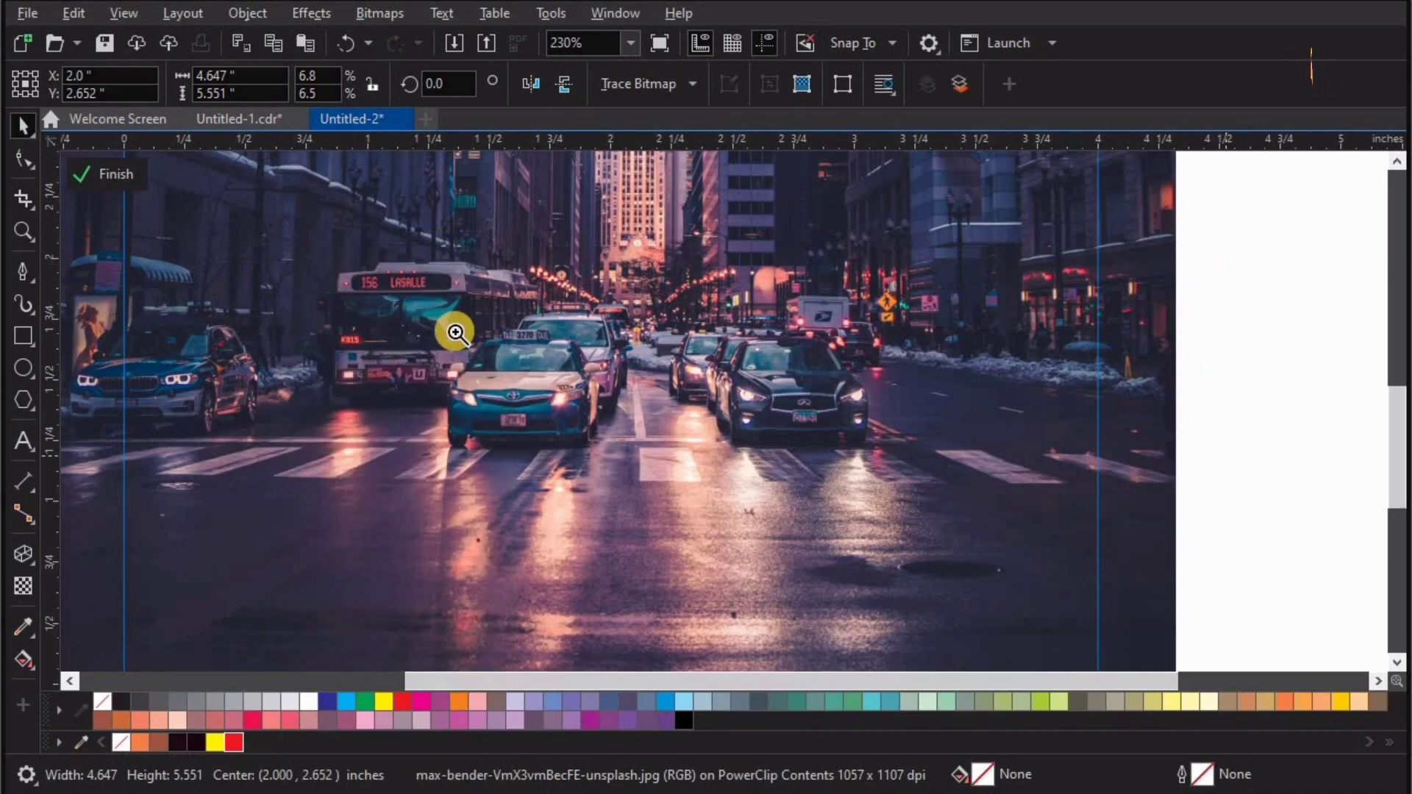
{"action": "key", "text": "z"}
{"action": "left_click", "coordinate": [478, 383]}
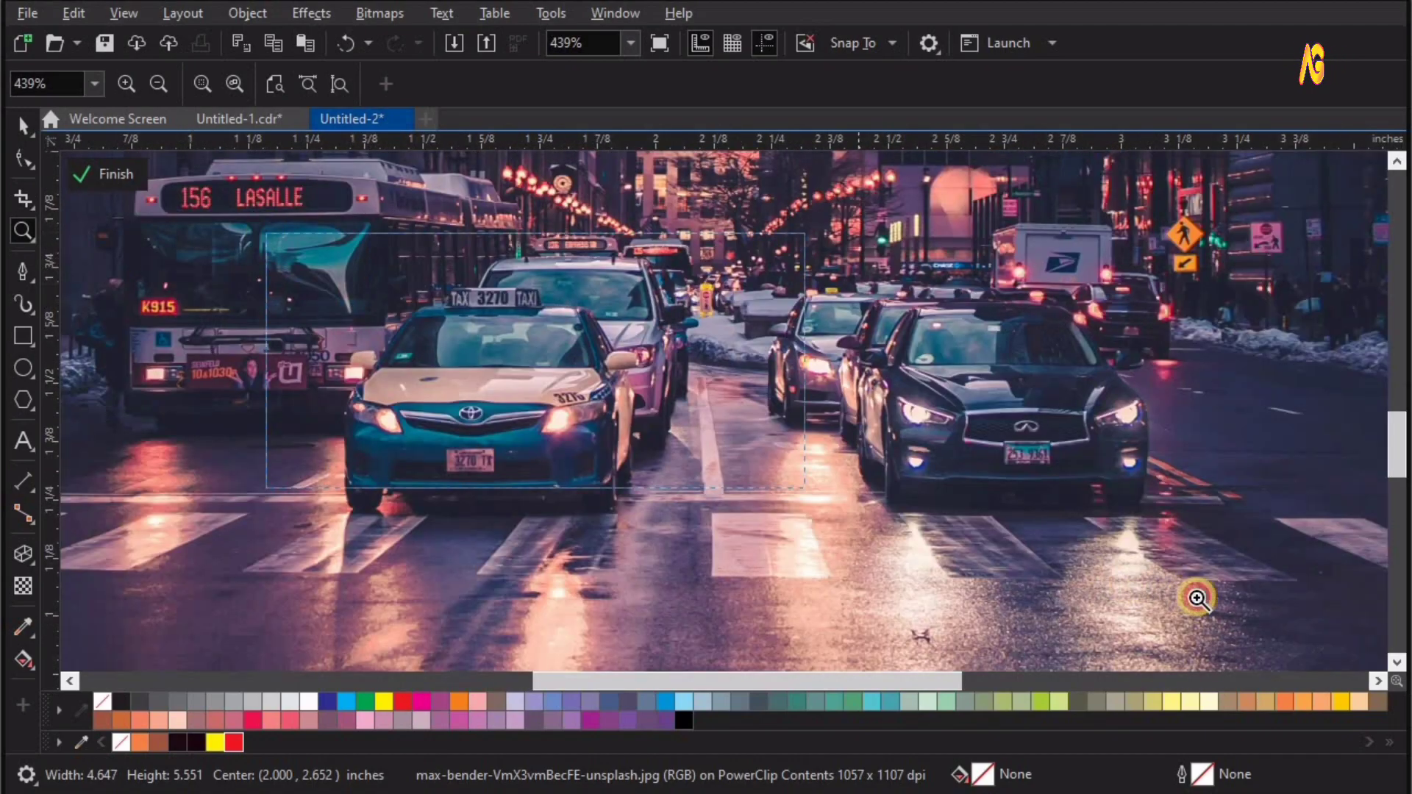
{"action": "scroll", "coordinate": [784, 420], "scroll_direction": "up", "scroll_amount": 1}
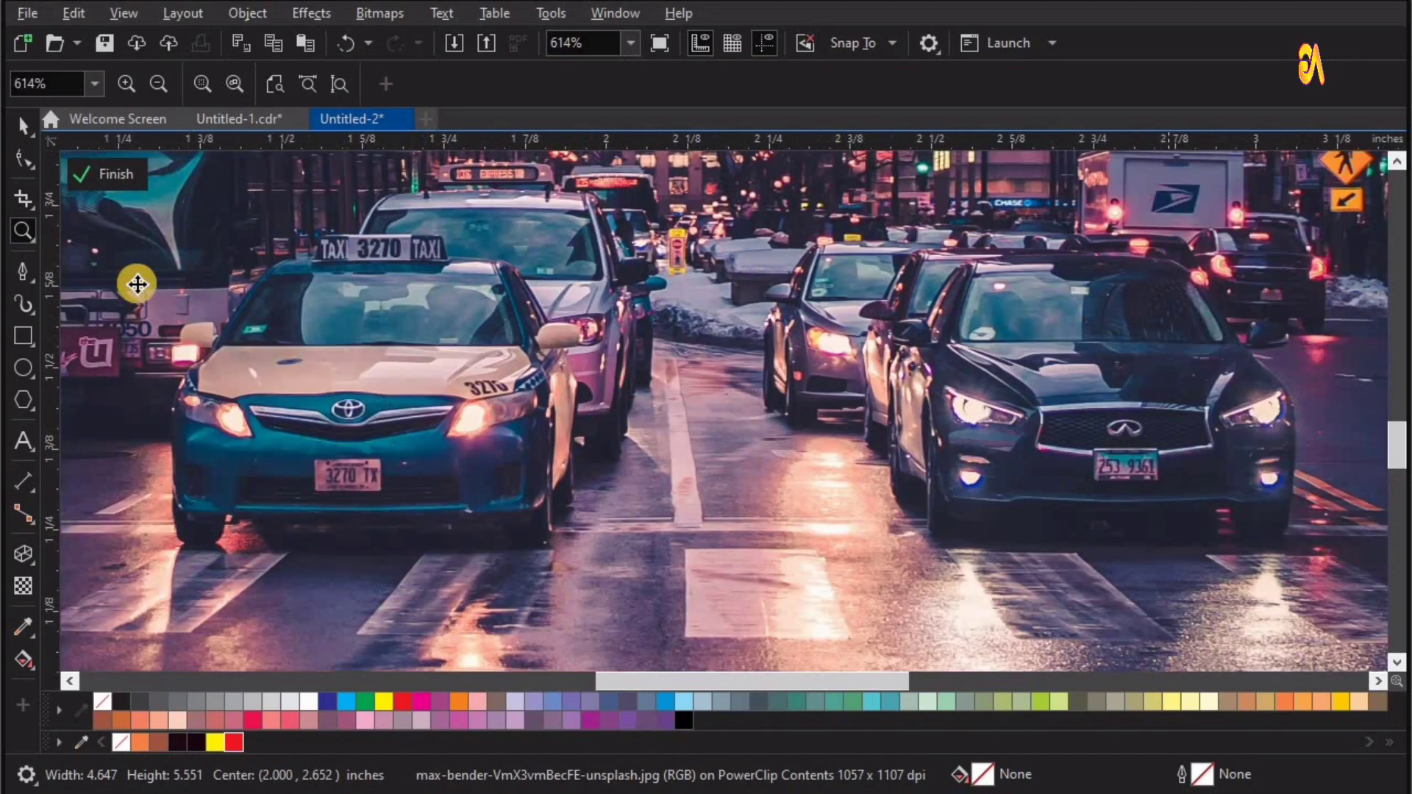
{"action": "left_click", "coordinate": [36, 280]}
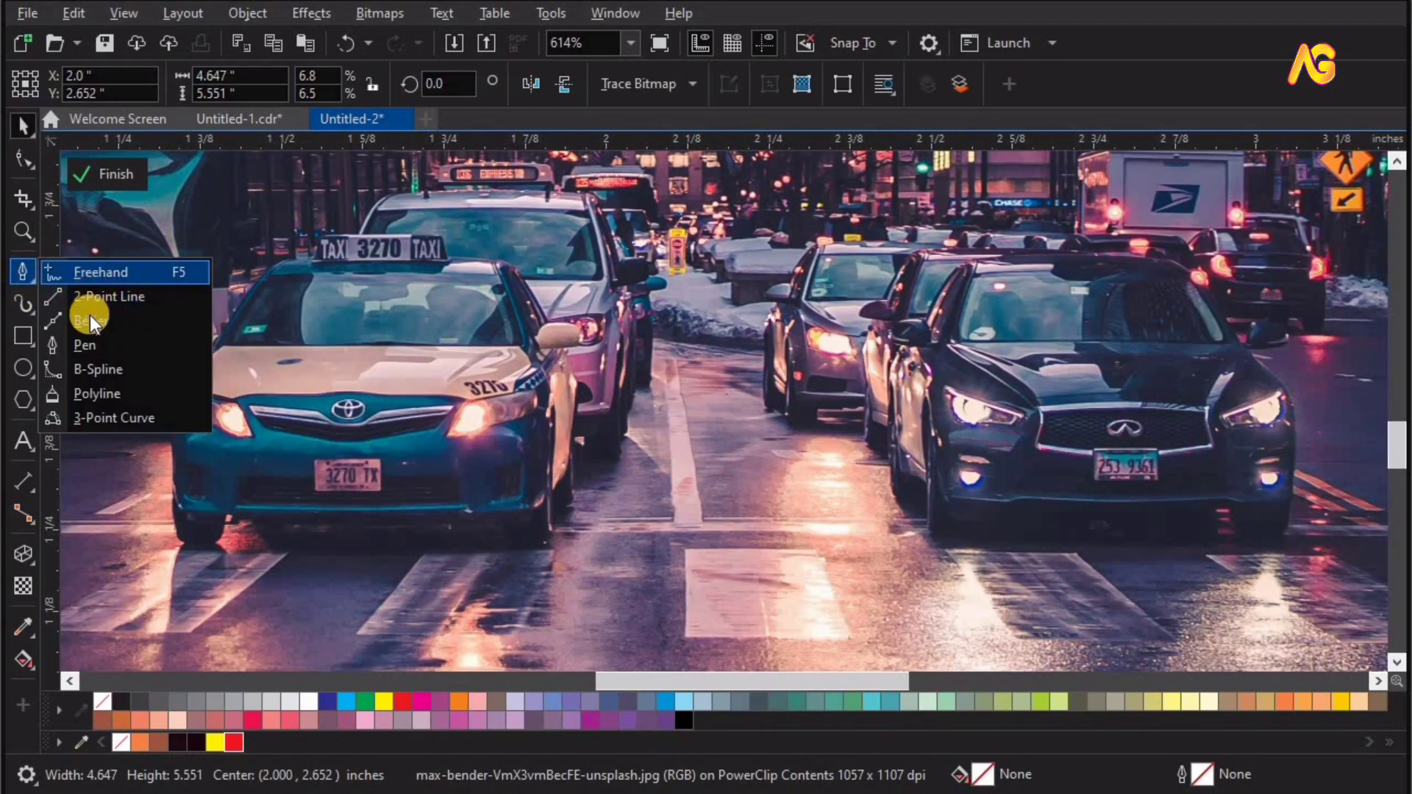
Step: With the Pen tool, trace the taxi's bottom edge and left side up to its mirror
{"action": "left_click", "coordinate": [87, 344]}
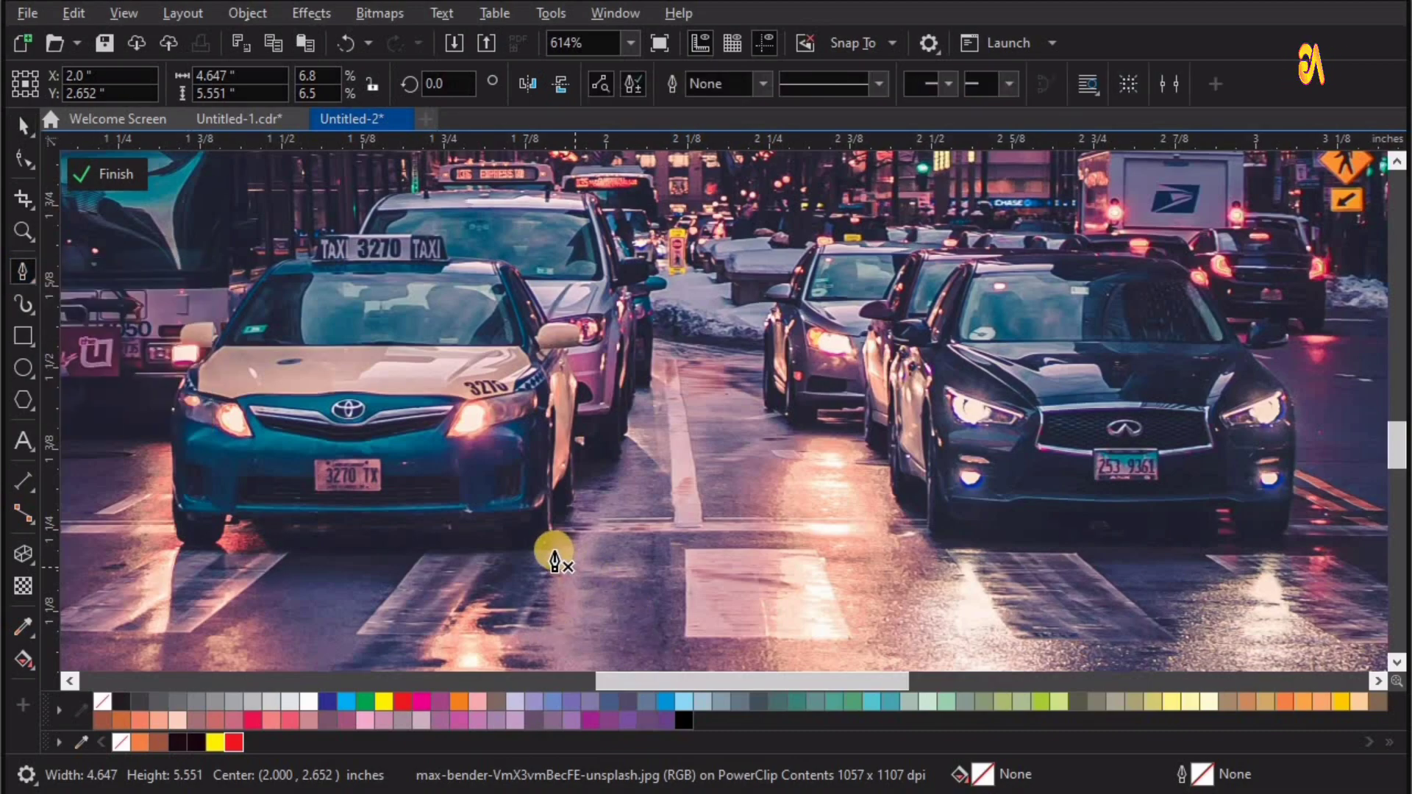
{"action": "left_click", "coordinate": [553, 549]}
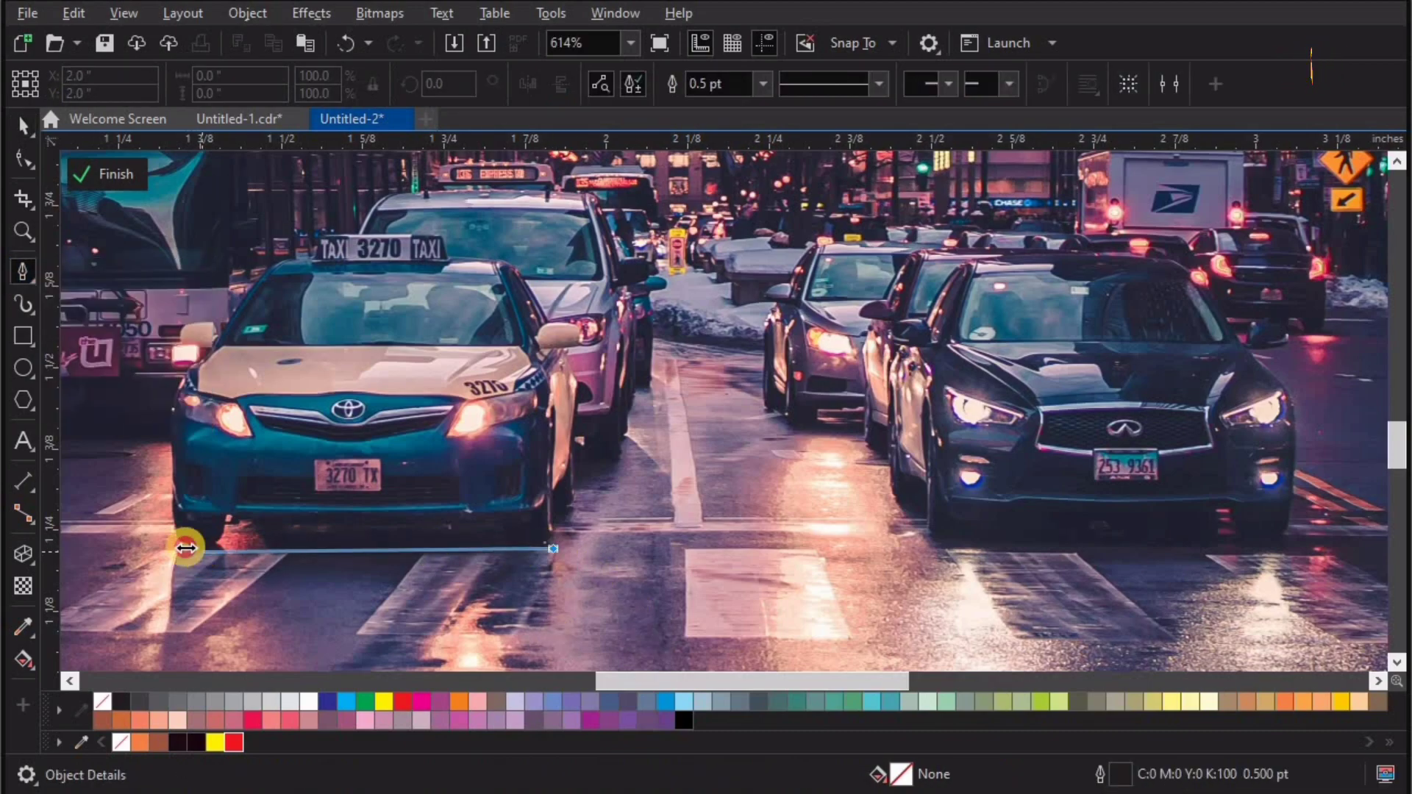
{"action": "left_click", "coordinate": [185, 548]}
{"action": "left_click", "coordinate": [174, 528]}
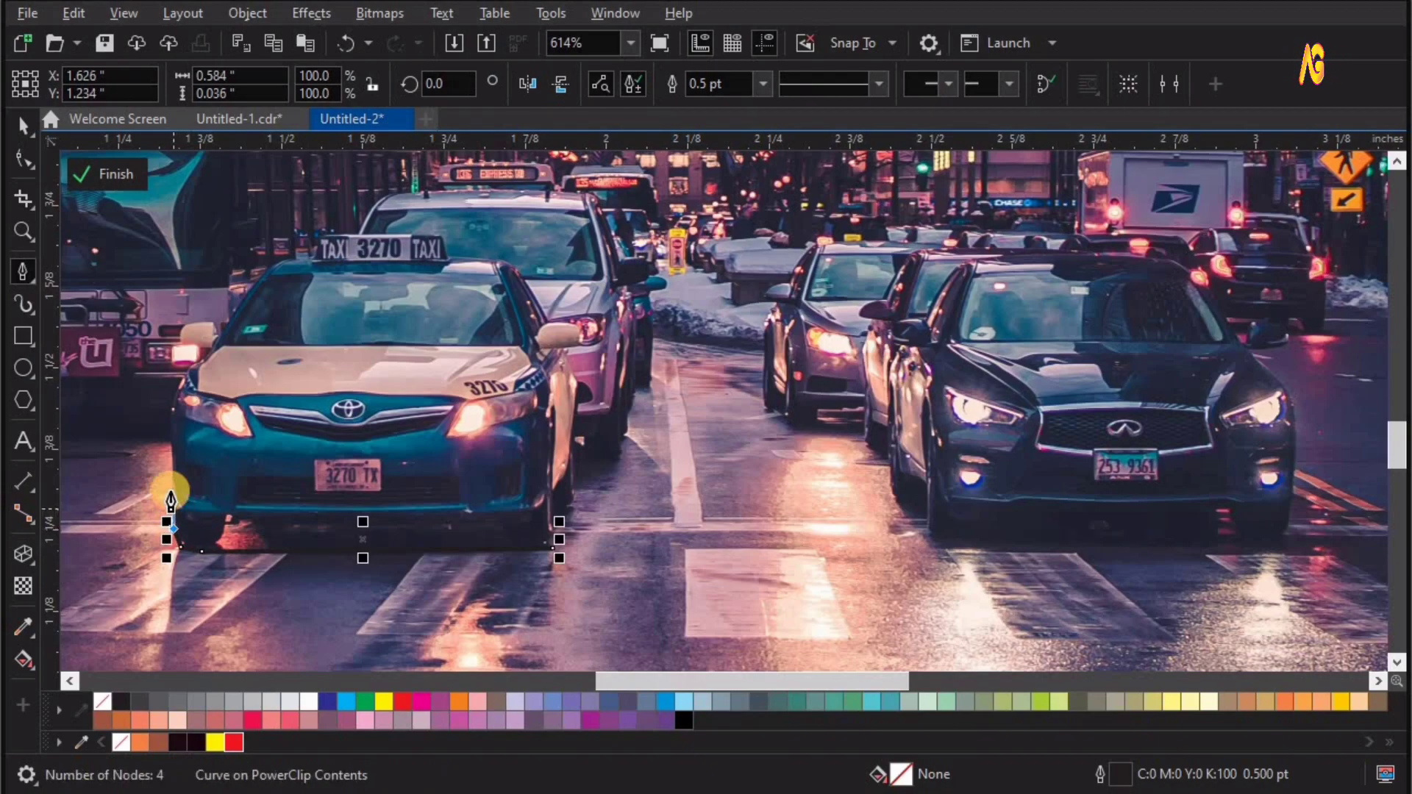
{"action": "left_click", "coordinate": [172, 508]}
{"action": "left_click", "coordinate": [172, 469]}
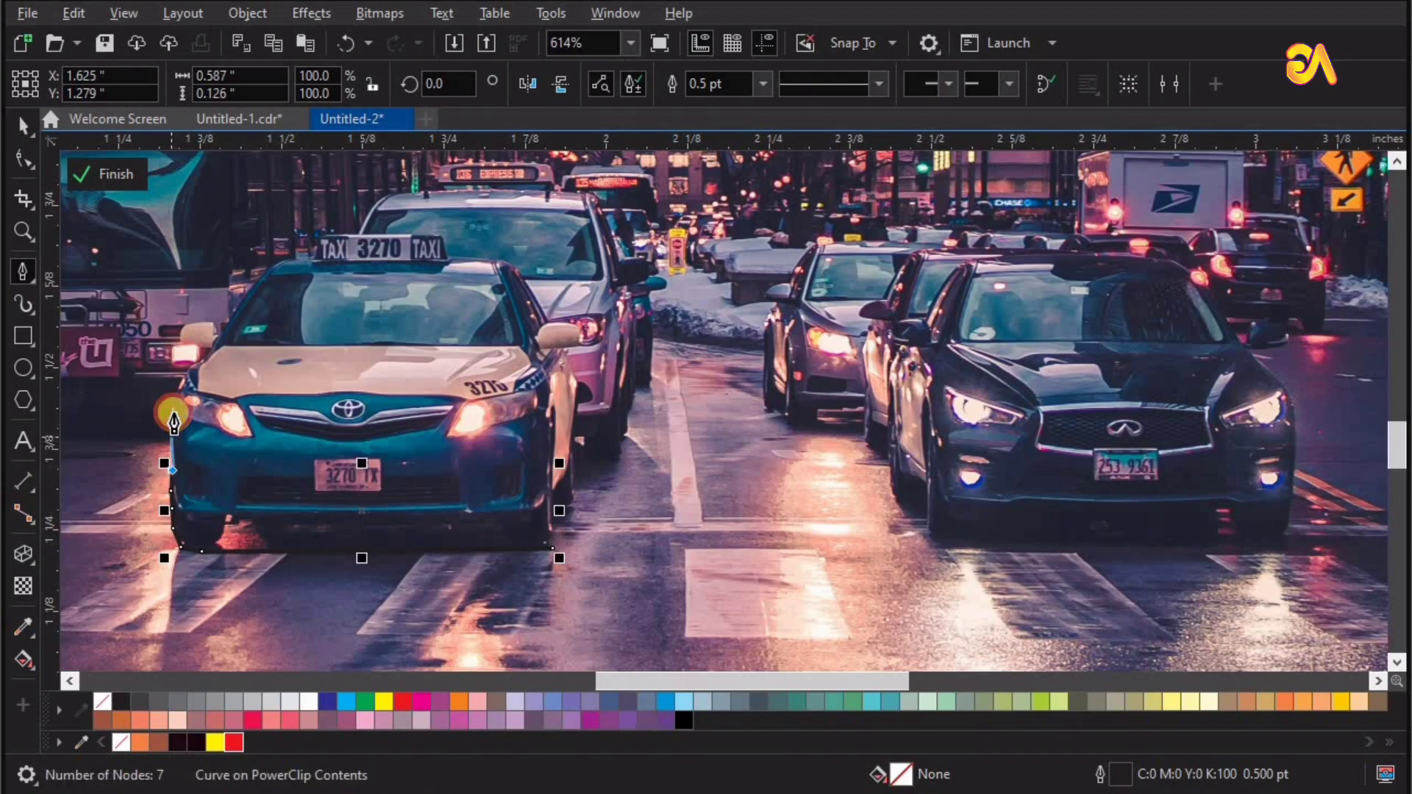
{"action": "left_click", "coordinate": [173, 440]}
{"action": "left_click", "coordinate": [173, 412]}
{"action": "left_click", "coordinate": [182, 378]}
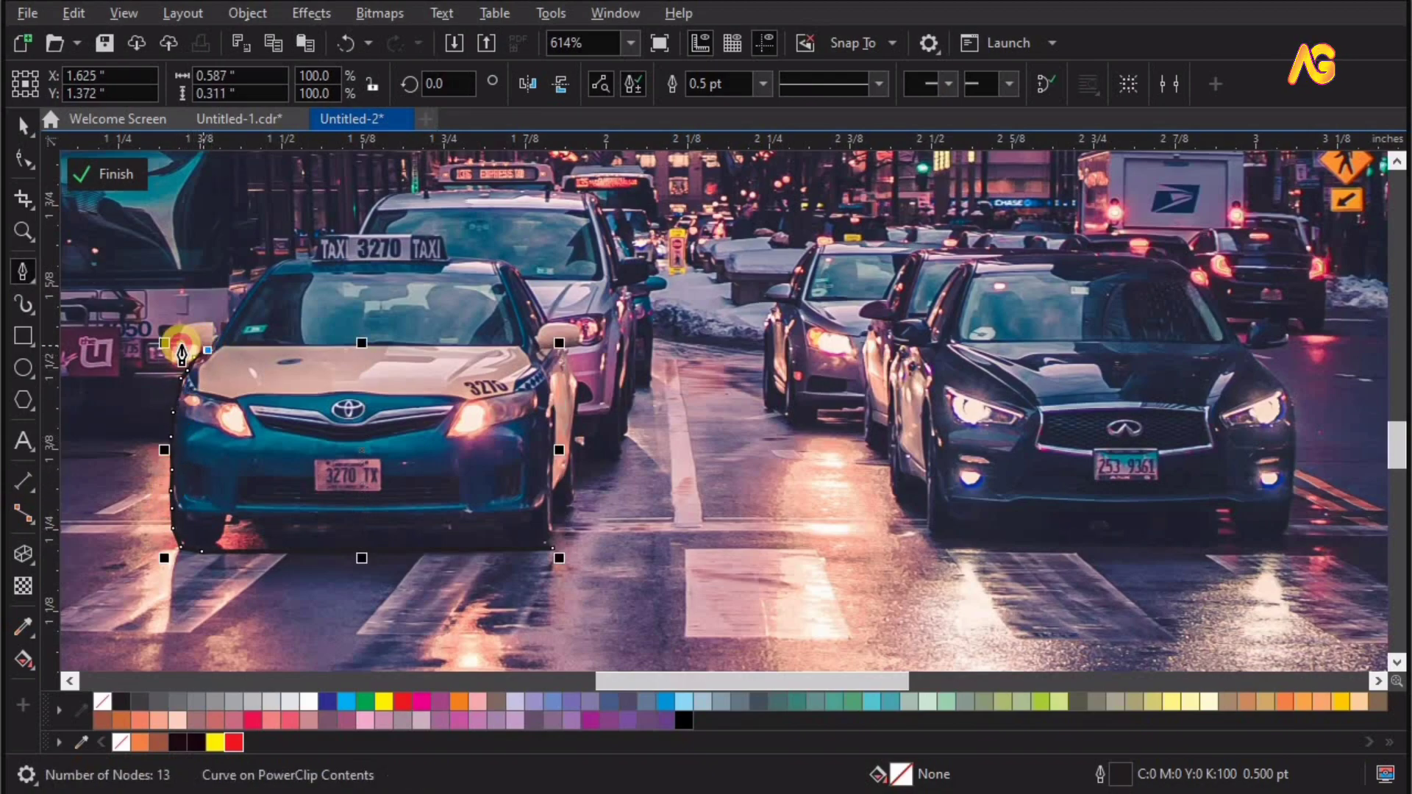
{"action": "left_click", "coordinate": [194, 324]}
Step: Trace over the taxi's roof sign and down its right side, closing the outline
{"action": "left_click", "coordinate": [269, 267]}
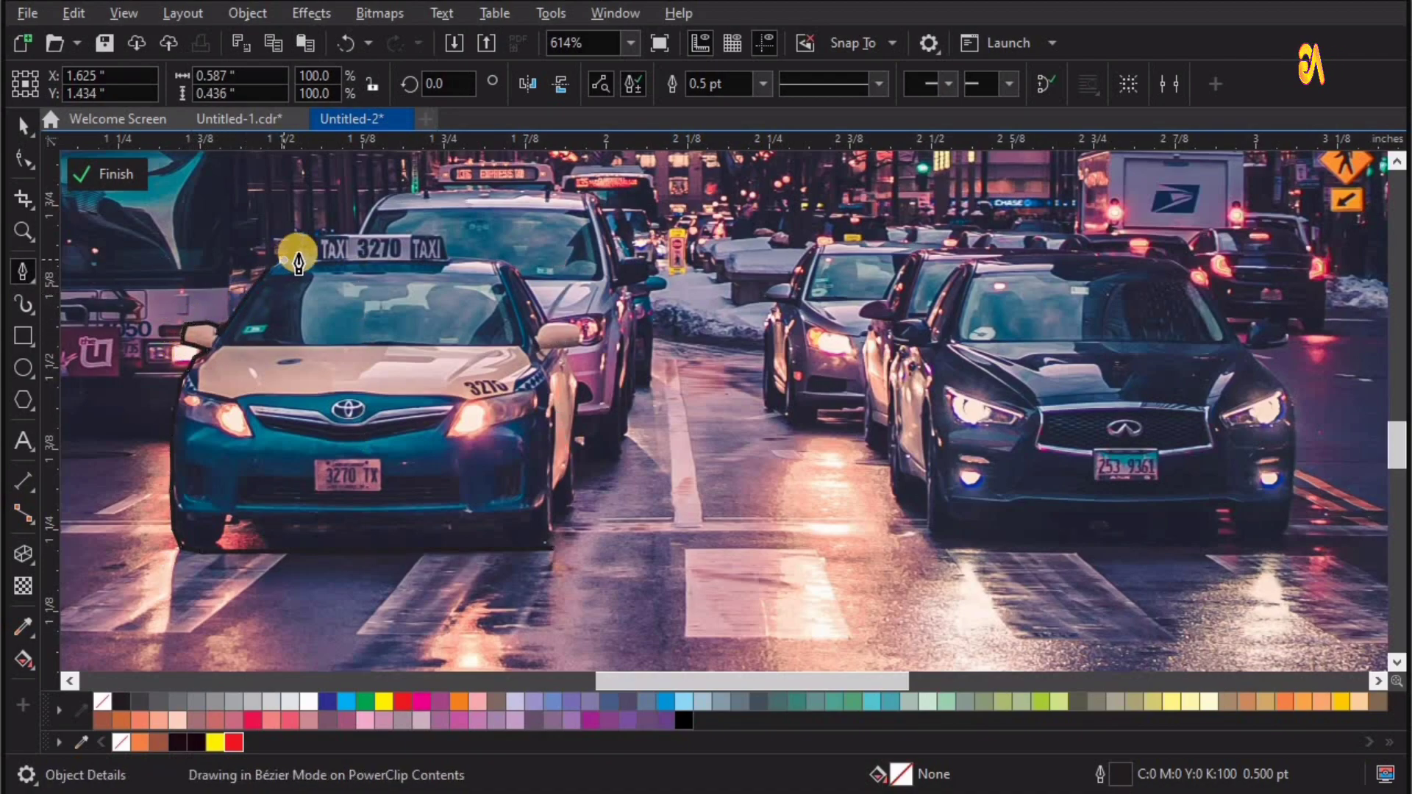
{"action": "left_click", "coordinate": [316, 233]}
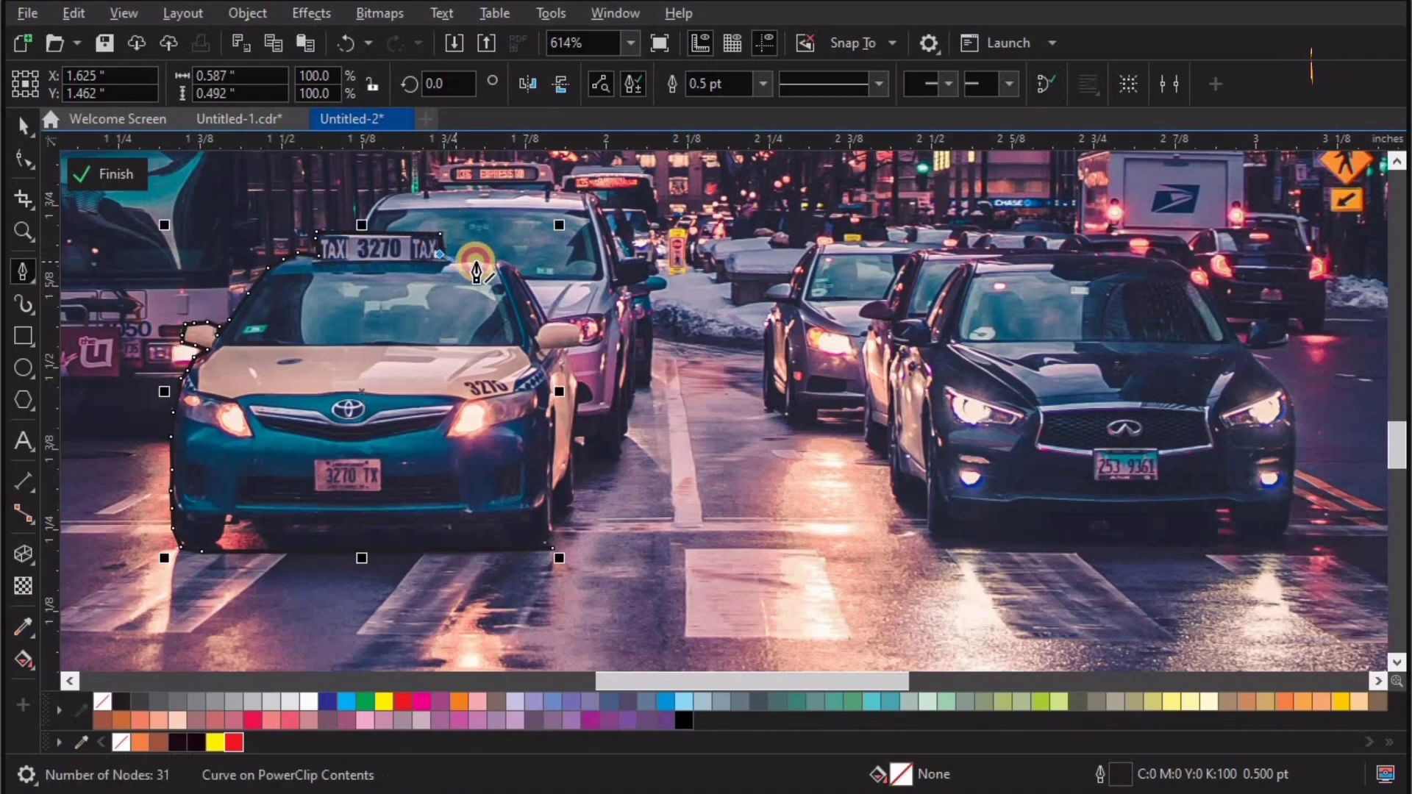
{"action": "left_click", "coordinate": [515, 269]}
{"action": "left_click", "coordinate": [537, 320]}
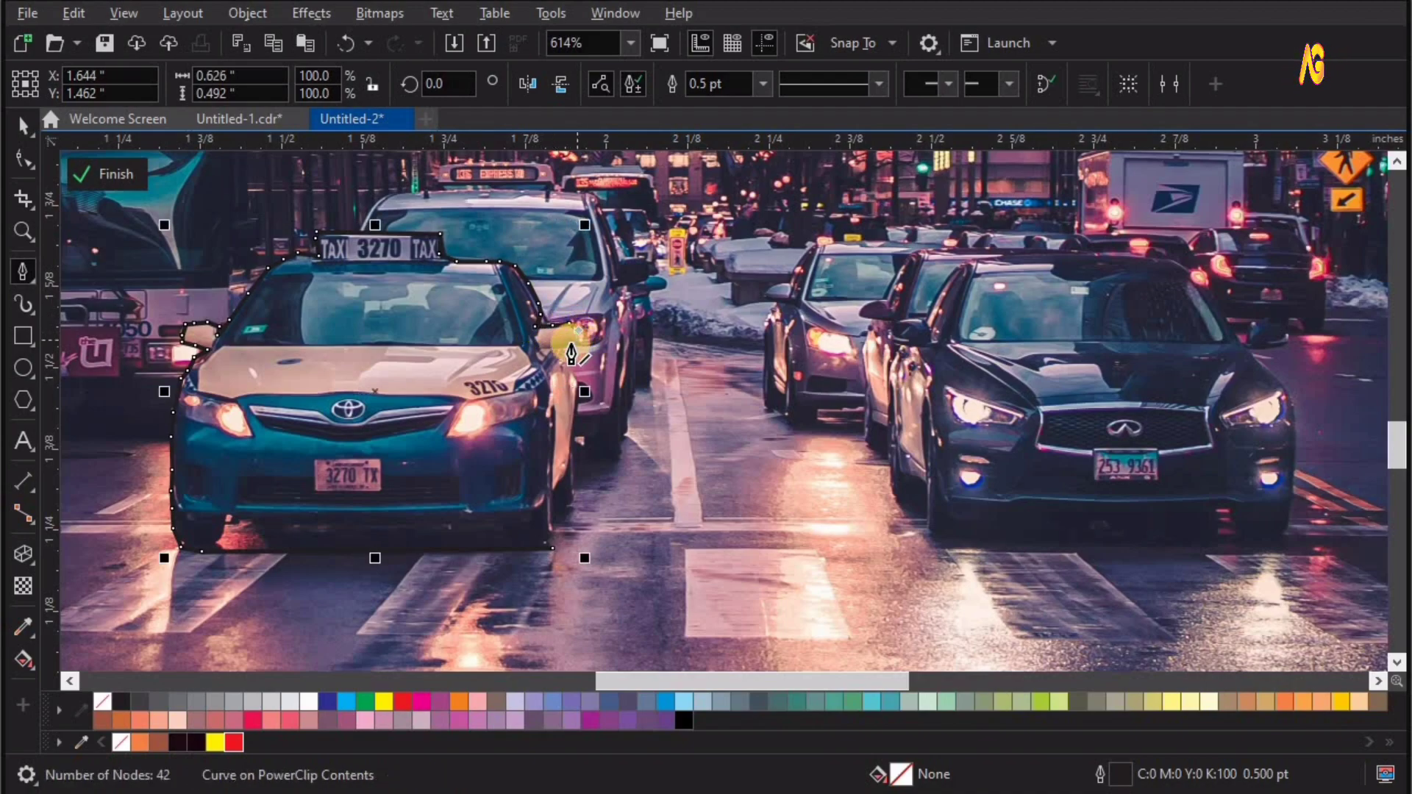
{"action": "left_click", "coordinate": [559, 356]}
{"action": "left_click", "coordinate": [572, 463]}
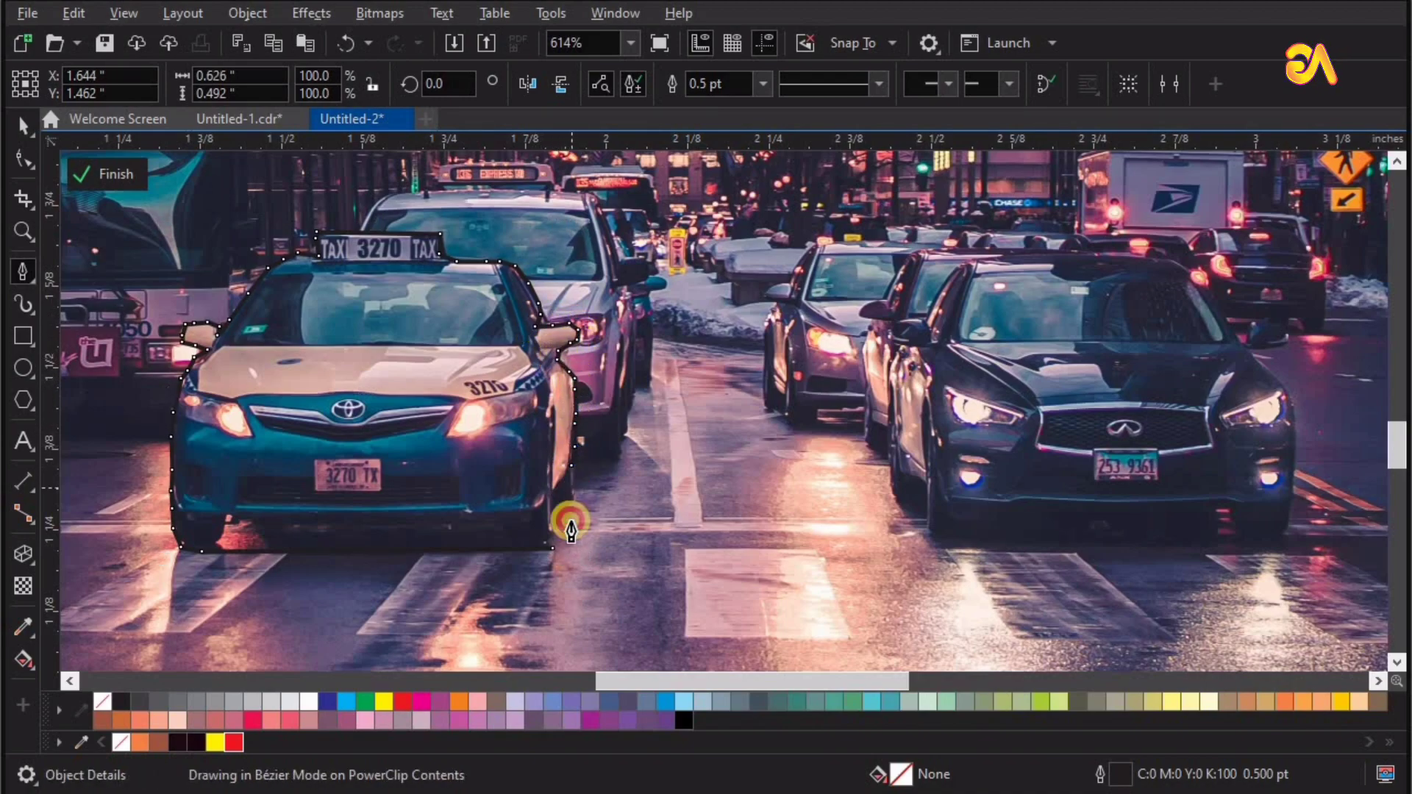
{"action": "left_click", "coordinate": [551, 559]}
Step: Move the closed taxi outline up and right and fill it white
{"action": "key", "text": "space"}
{"action": "left_click_drag", "start_coordinate": [489, 504], "coordinate": [568, 435]}
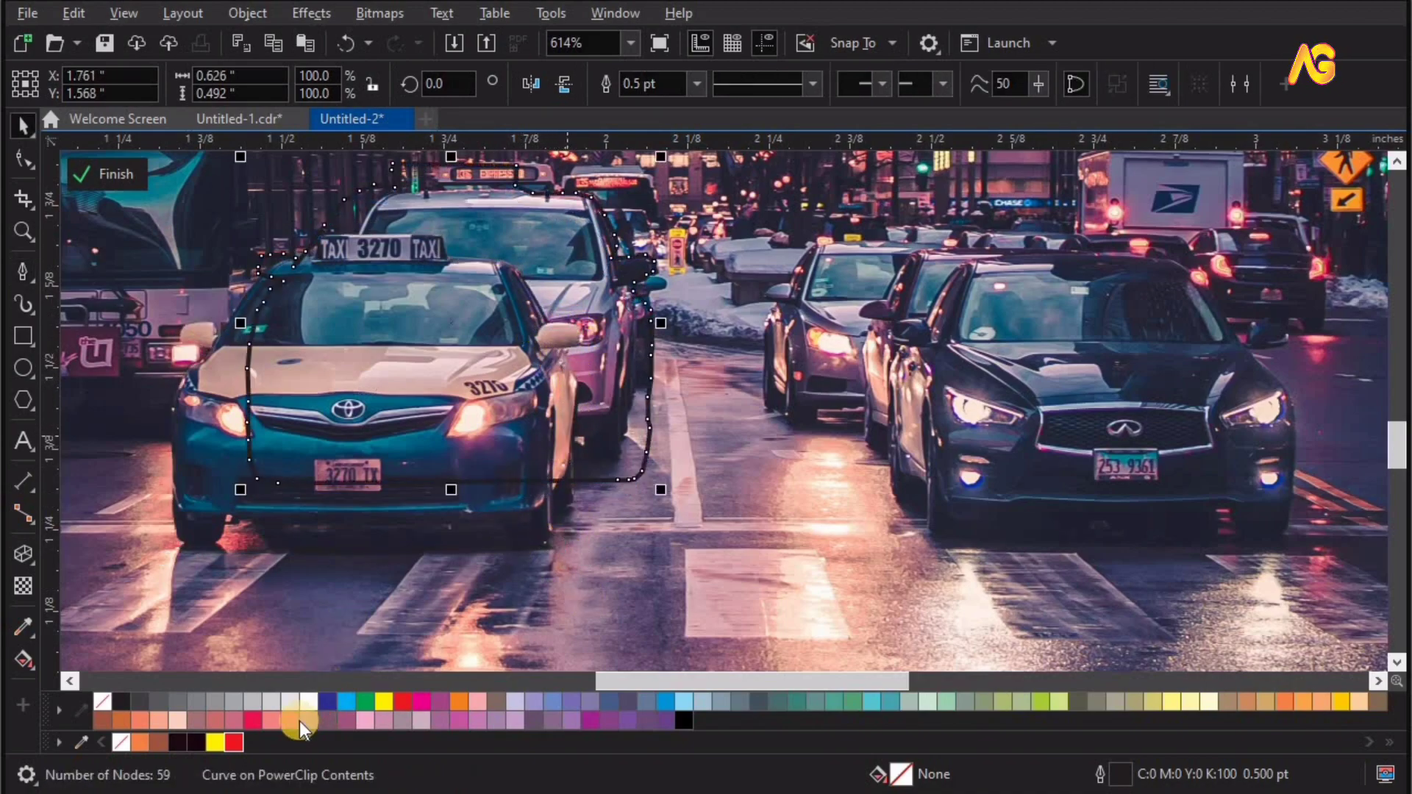
{"action": "left_click", "coordinate": [308, 702]}
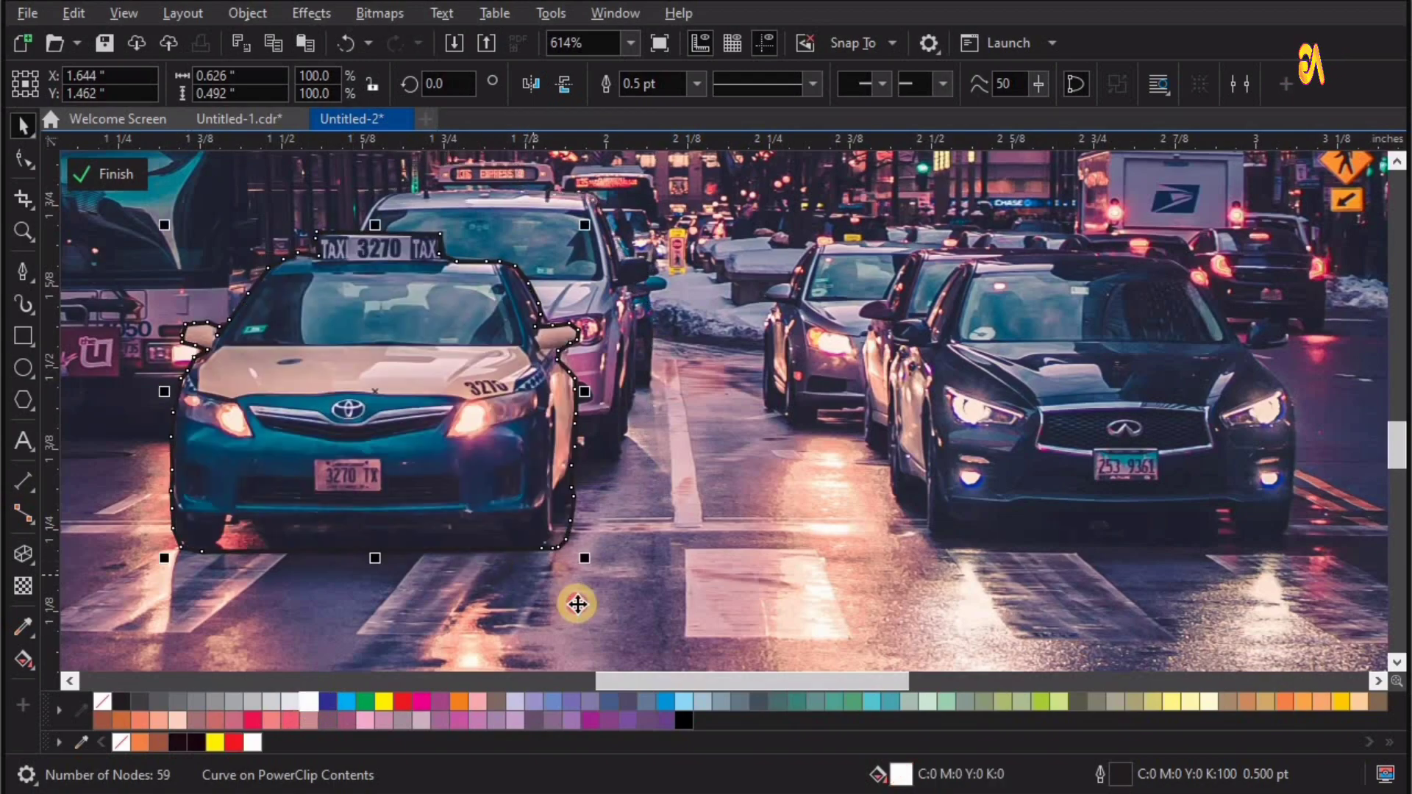
{"action": "left_click", "coordinate": [577, 605]}
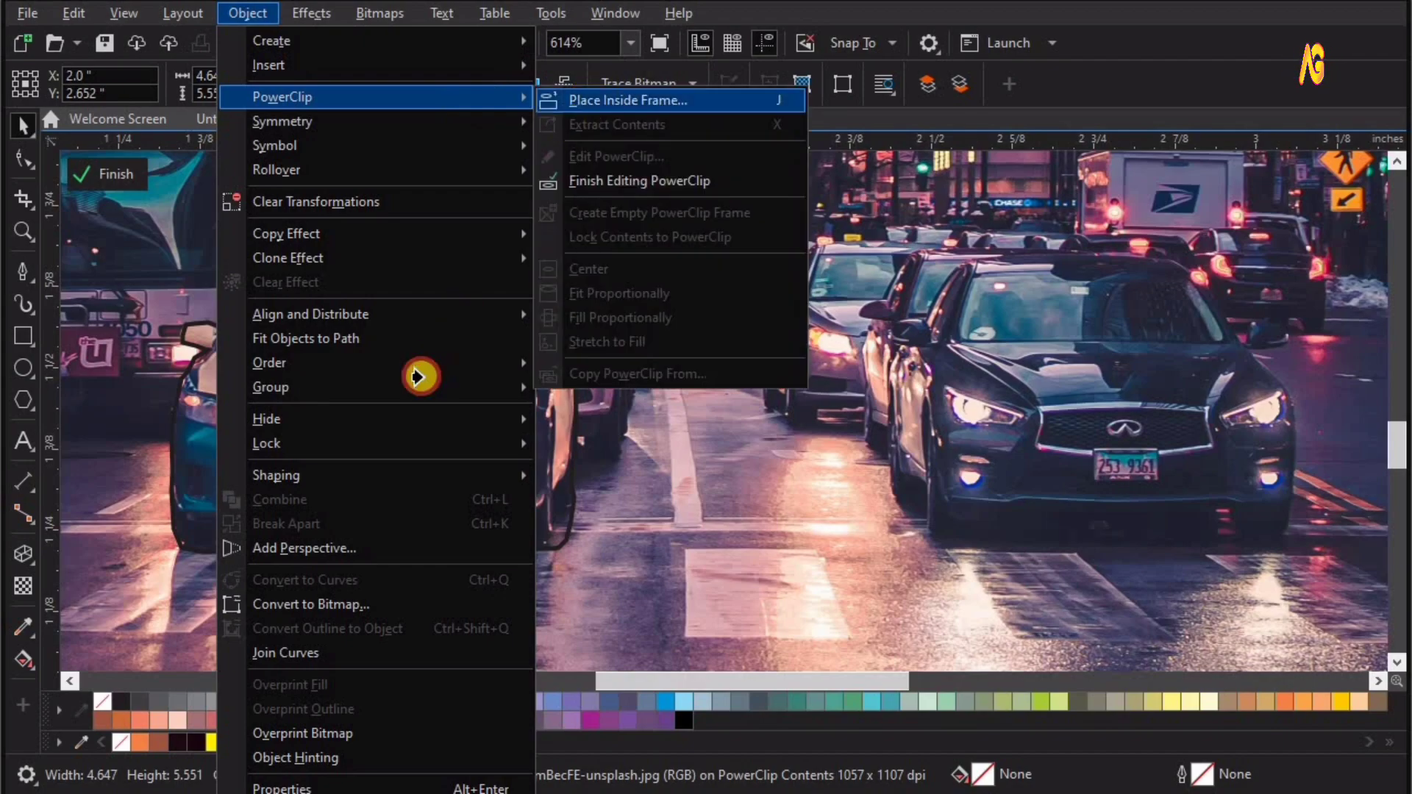
Step: Set the taxi outline to no fill, then zoom onto the dark car and double-click the photo
{"action": "left_click", "coordinate": [422, 376]}
{"action": "left_click", "coordinate": [103, 706]}
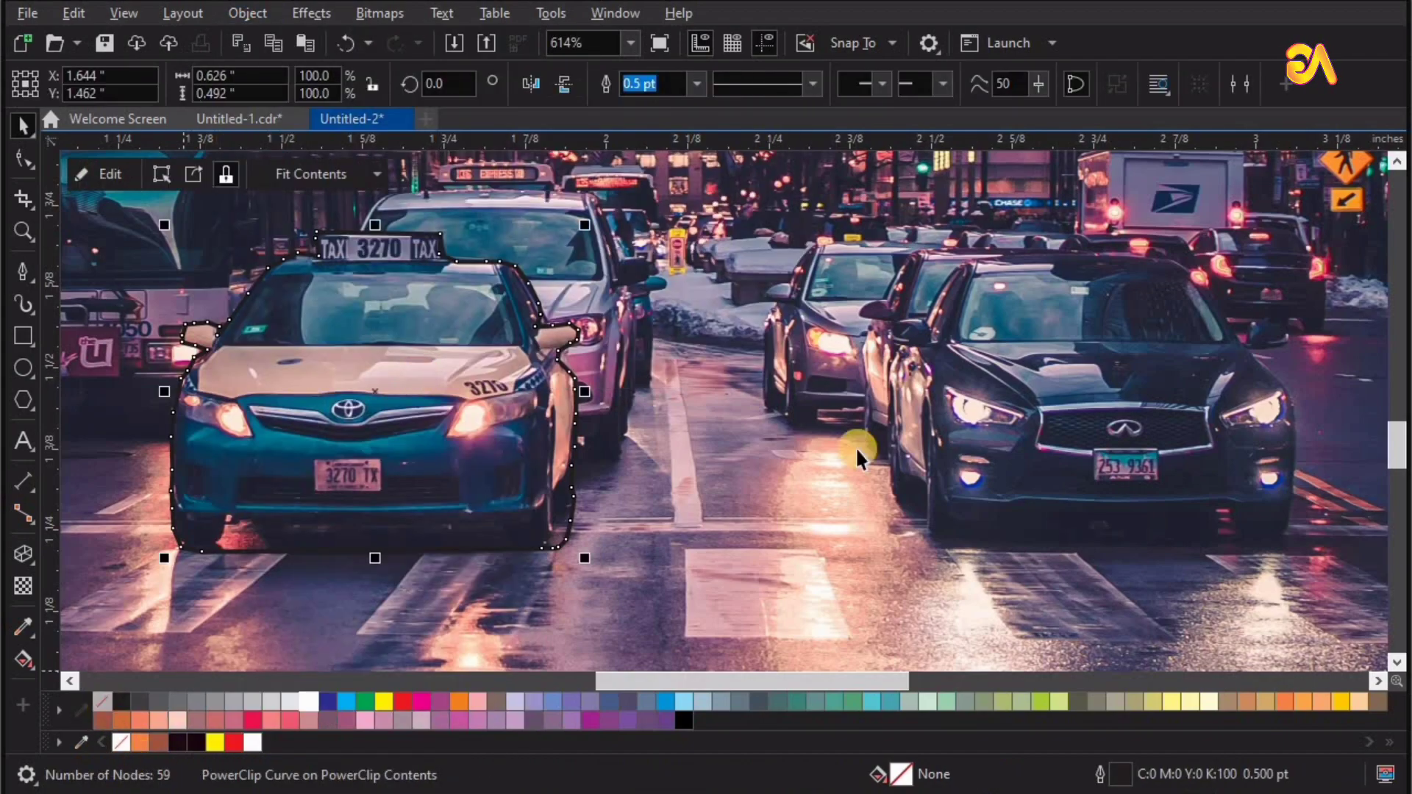
{"action": "key", "text": "z"}
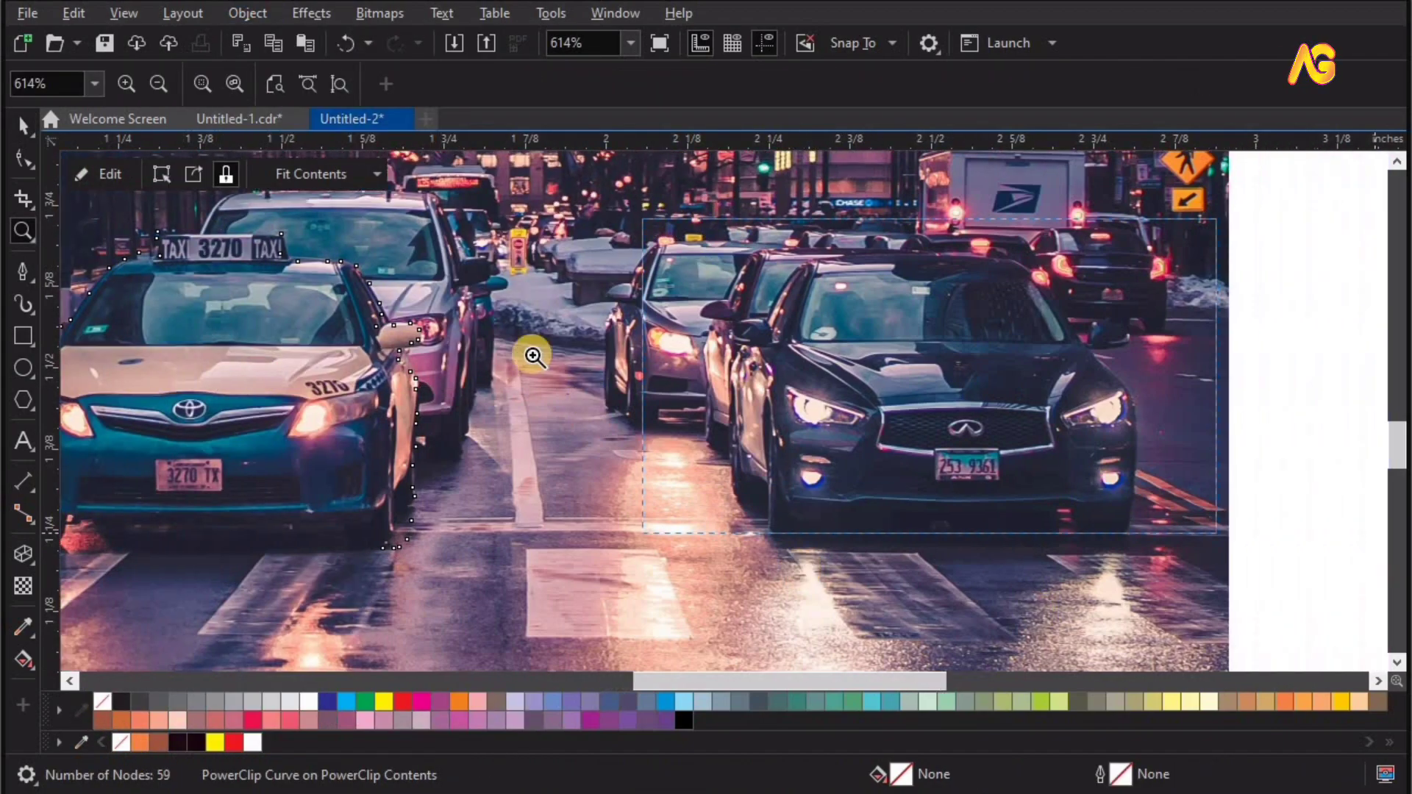
{"action": "left_click_drag", "start_coordinate": [1401, 551], "coordinate": [529, 353]}
{"action": "key", "text": "space"}
{"action": "scroll", "coordinate": [355, 280], "scroll_direction": "down", "scroll_amount": 2}
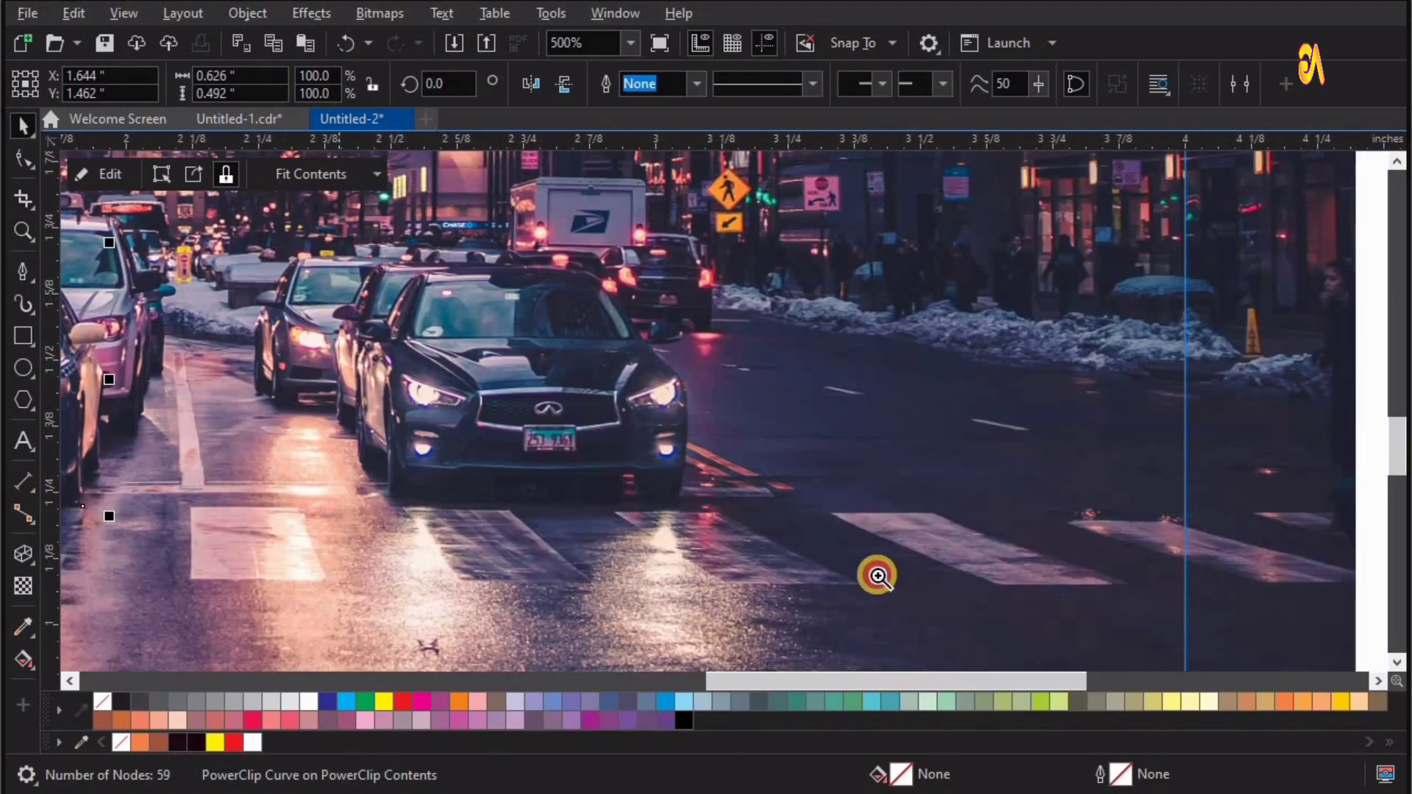
{"action": "scroll", "coordinate": [782, 562], "scroll_direction": "up", "scroll_amount": 1}
{"action": "double_click", "coordinate": [239, 445]}
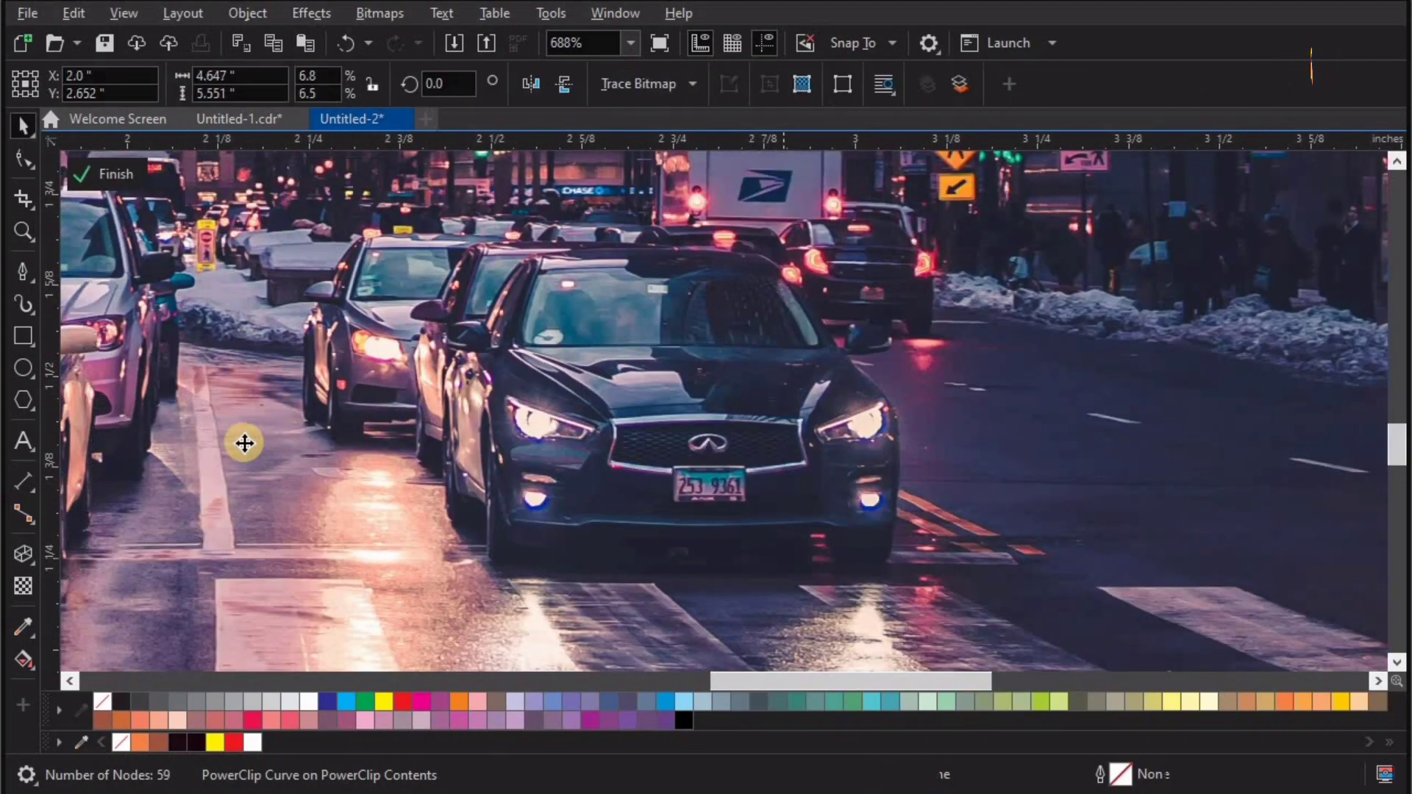
Step: Trace a closed Pen outline around the dark Infiniti sedan
{"action": "left_click", "coordinate": [502, 584]}
{"action": "left_click", "coordinate": [858, 576]}
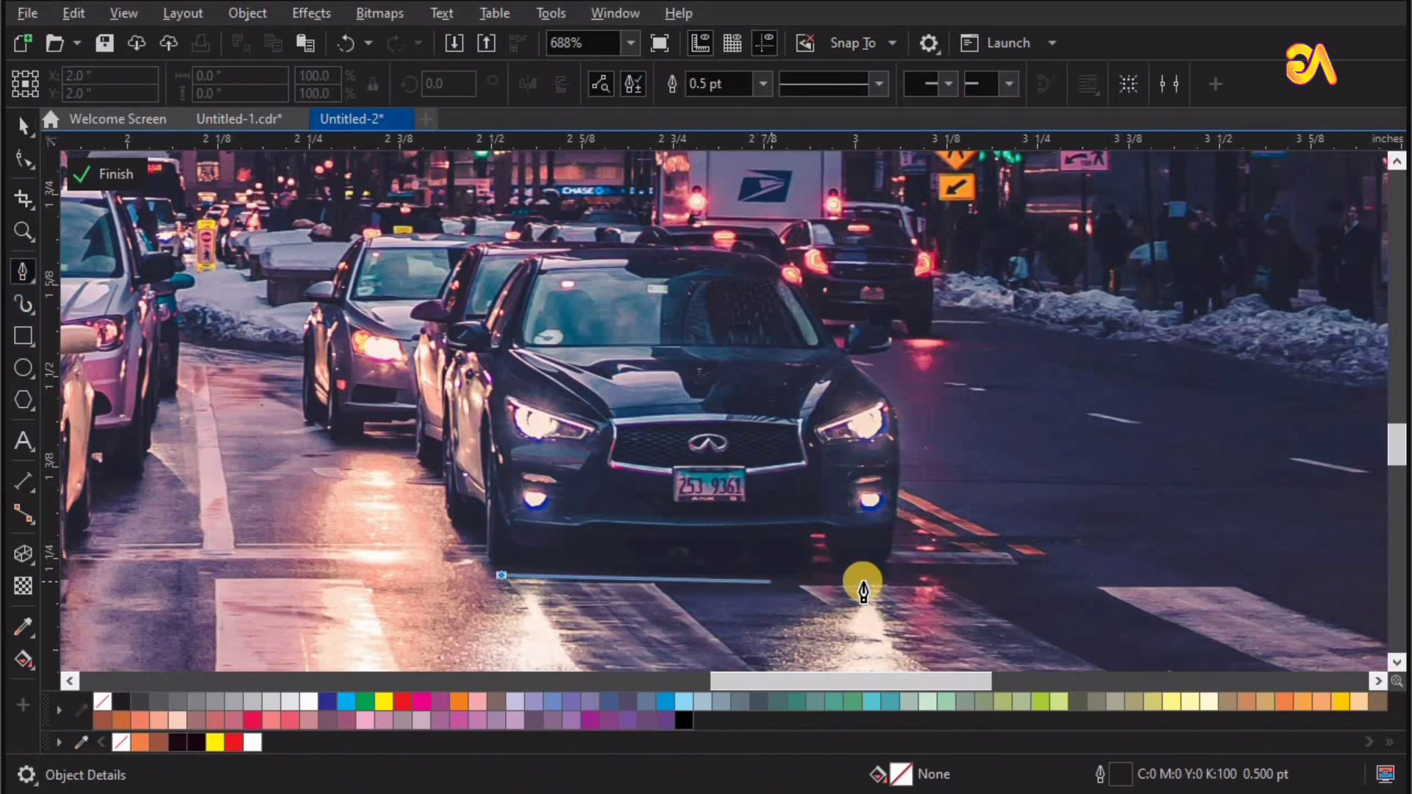
{"action": "left_click", "coordinate": [895, 466]}
{"action": "left_click", "coordinate": [852, 363]}
{"action": "left_click", "coordinate": [791, 271]}
{"action": "left_click", "coordinate": [752, 254]}
{"action": "left_click", "coordinate": [526, 259]}
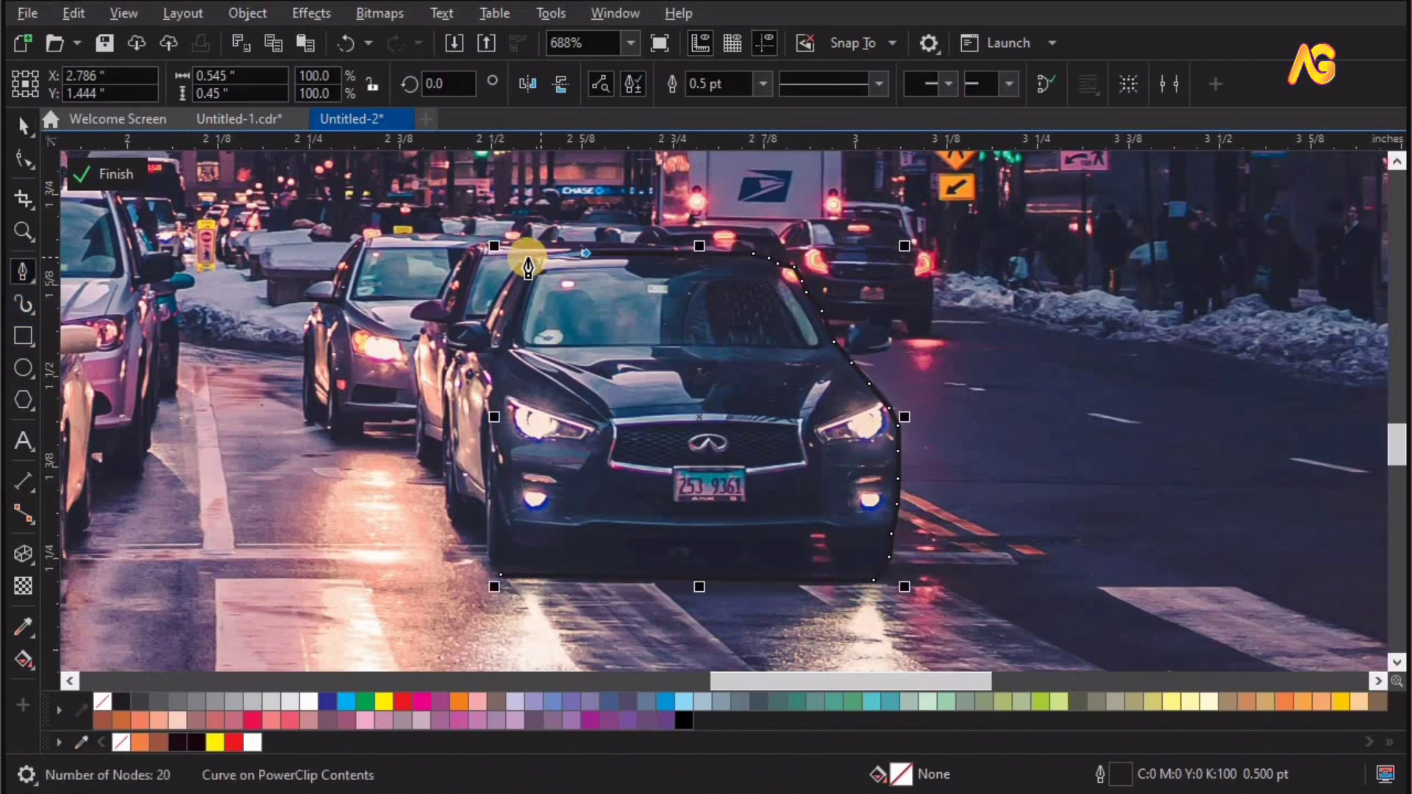
{"action": "left_click", "coordinate": [484, 318]}
{"action": "left_click", "coordinate": [456, 350]}
{"action": "left_click", "coordinate": [442, 391]}
{"action": "left_click", "coordinate": [447, 435]}
{"action": "left_click", "coordinate": [447, 467]}
{"action": "left_click", "coordinate": [448, 498]}
{"action": "left_click", "coordinate": [454, 521]}
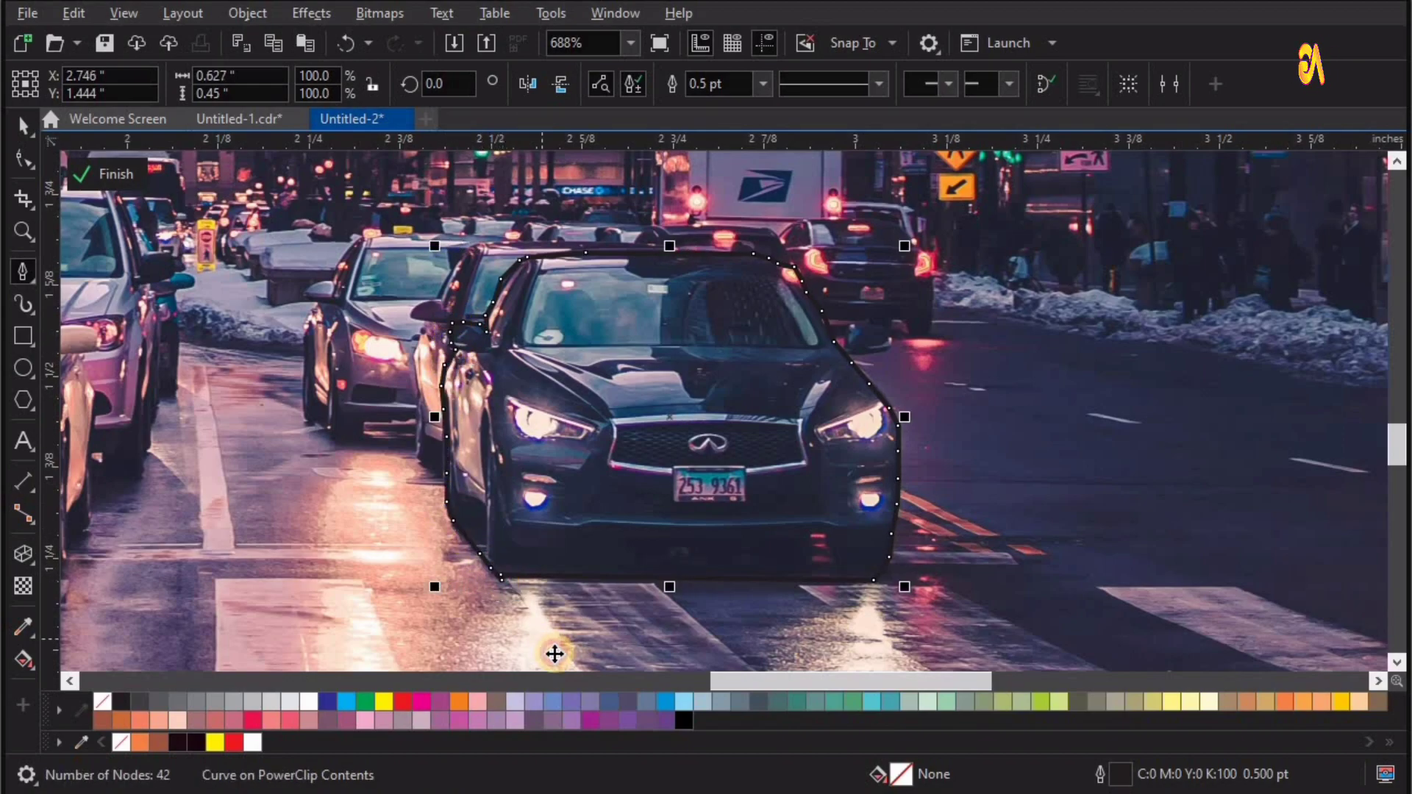
{"action": "key", "text": "space"}
{"action": "left_click", "coordinate": [529, 608]}
Step: Select the dark car outline and the taxi outline together
{"action": "scroll", "coordinate": [853, 622], "scroll_direction": "down", "scroll_amount": 1}
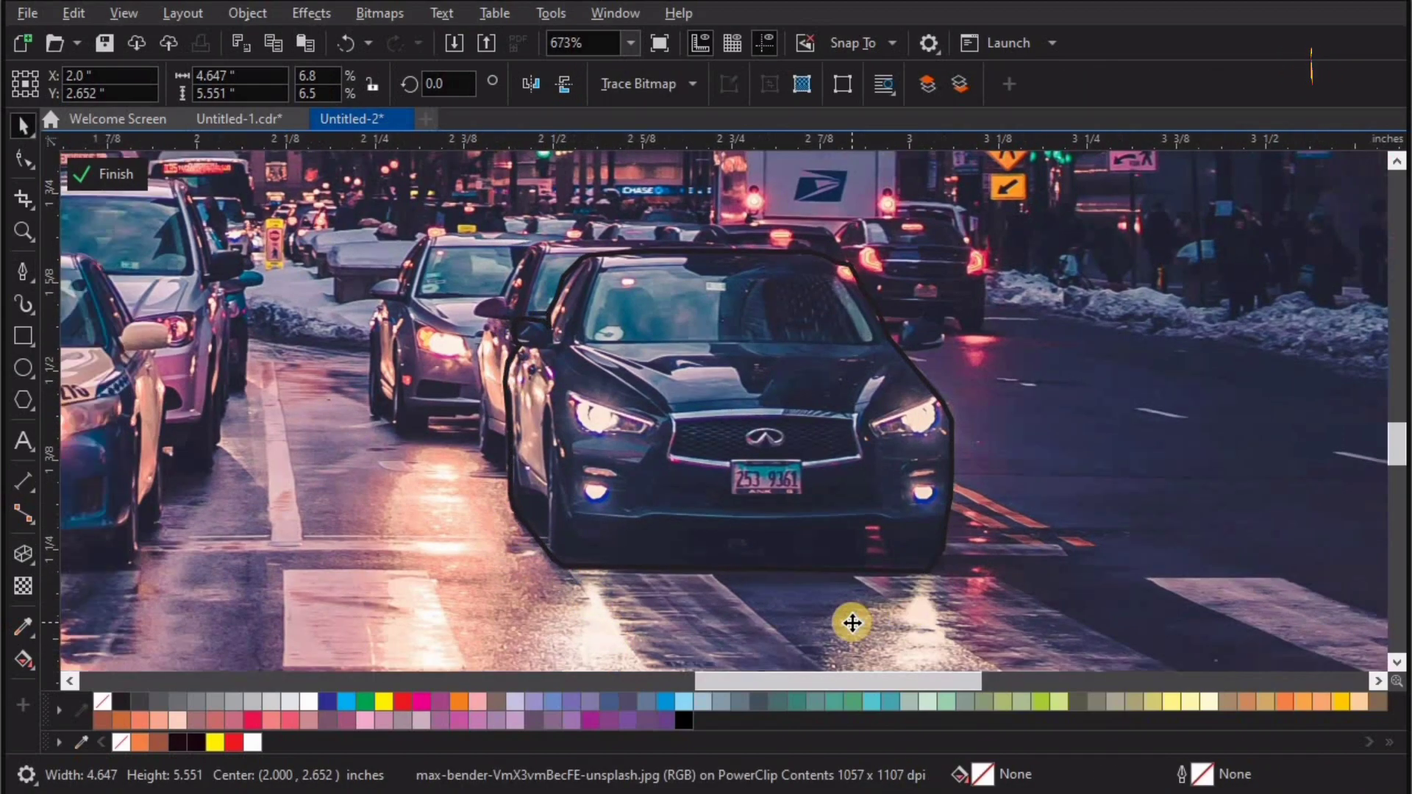
{"action": "key", "text": "Escape"}
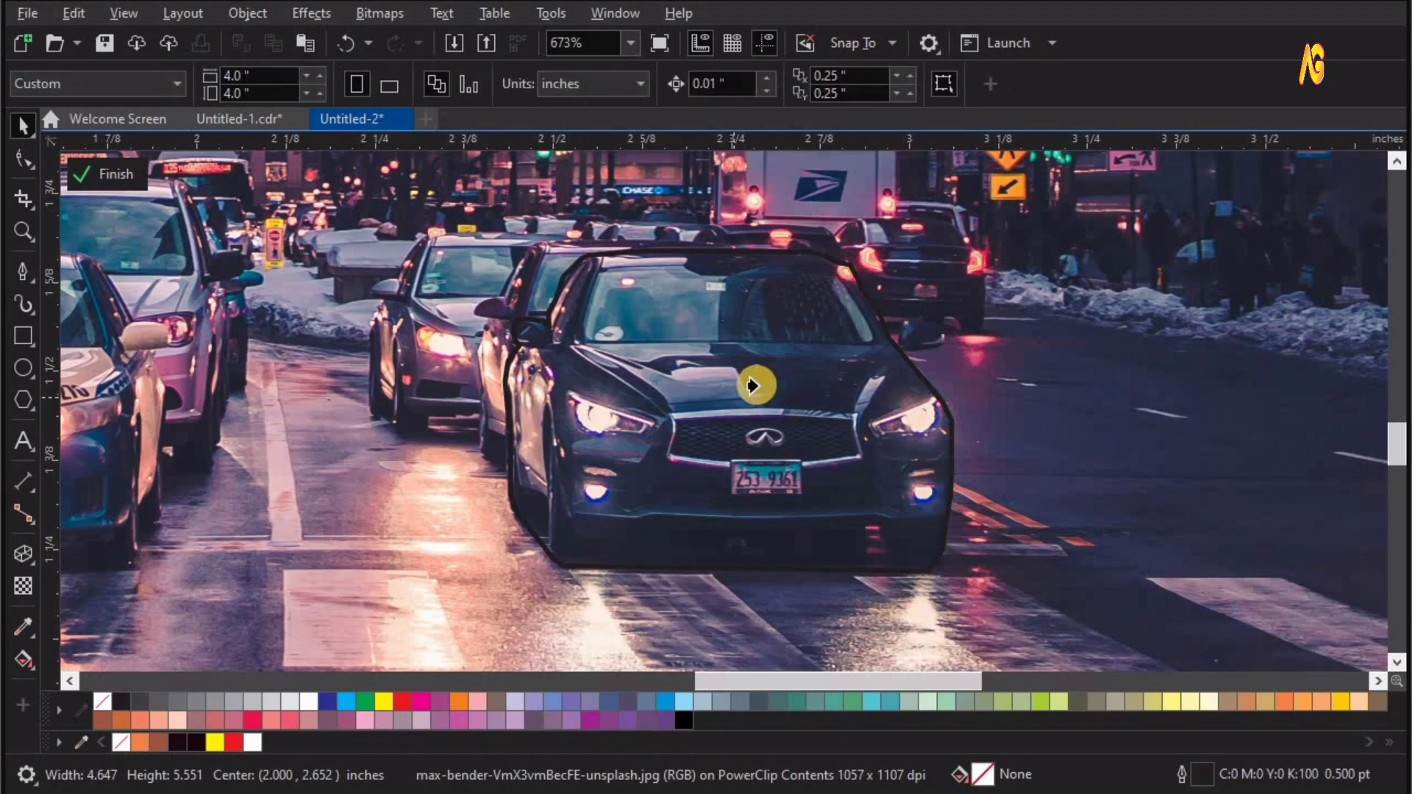
{"action": "left_click", "coordinate": [559, 445]}
{"action": "left_click", "coordinate": [202, 644], "text": "shift"}
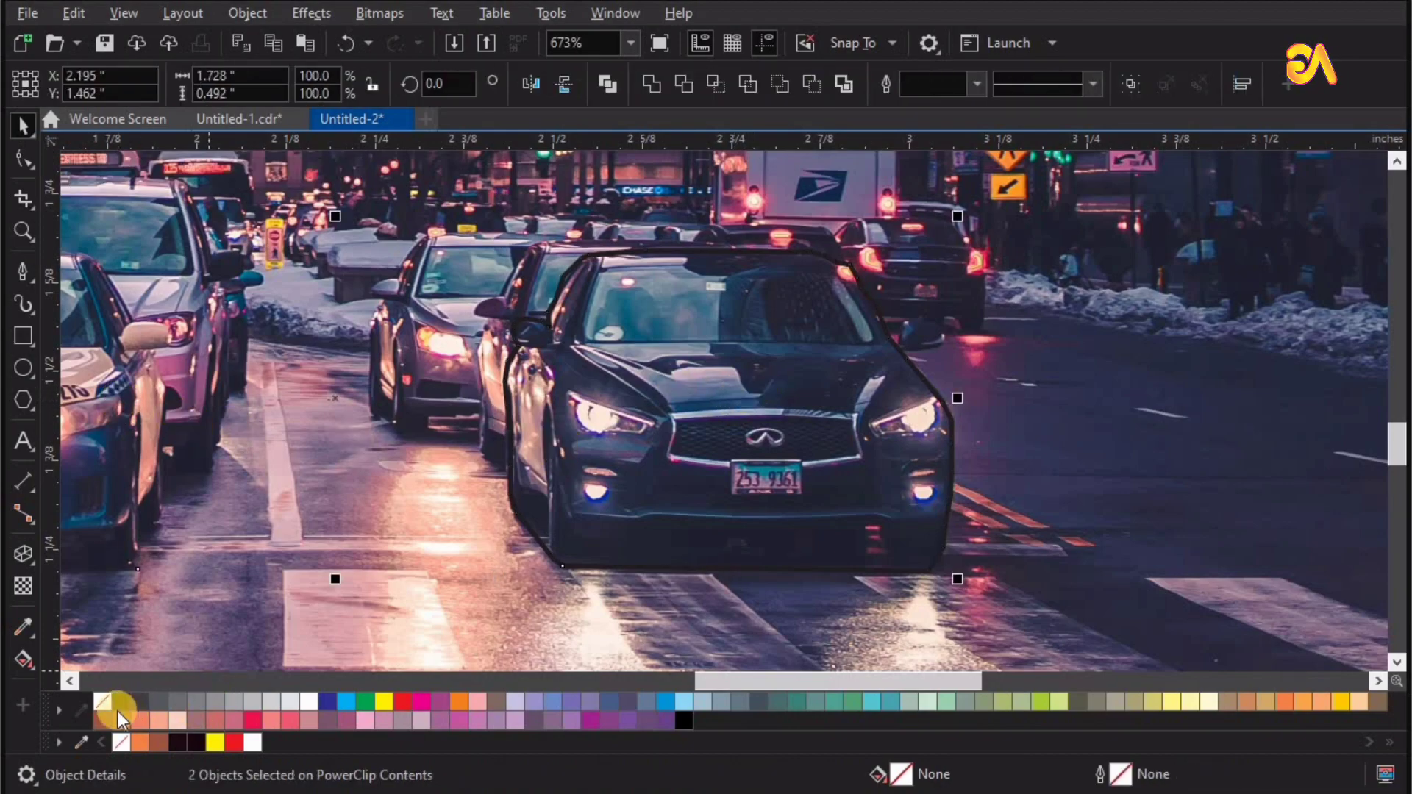
Step: Zoom in on the bus's 156 LASALLE destination sign
{"action": "scroll", "coordinate": [593, 500], "scroll_direction": "down", "scroll_amount": 3}
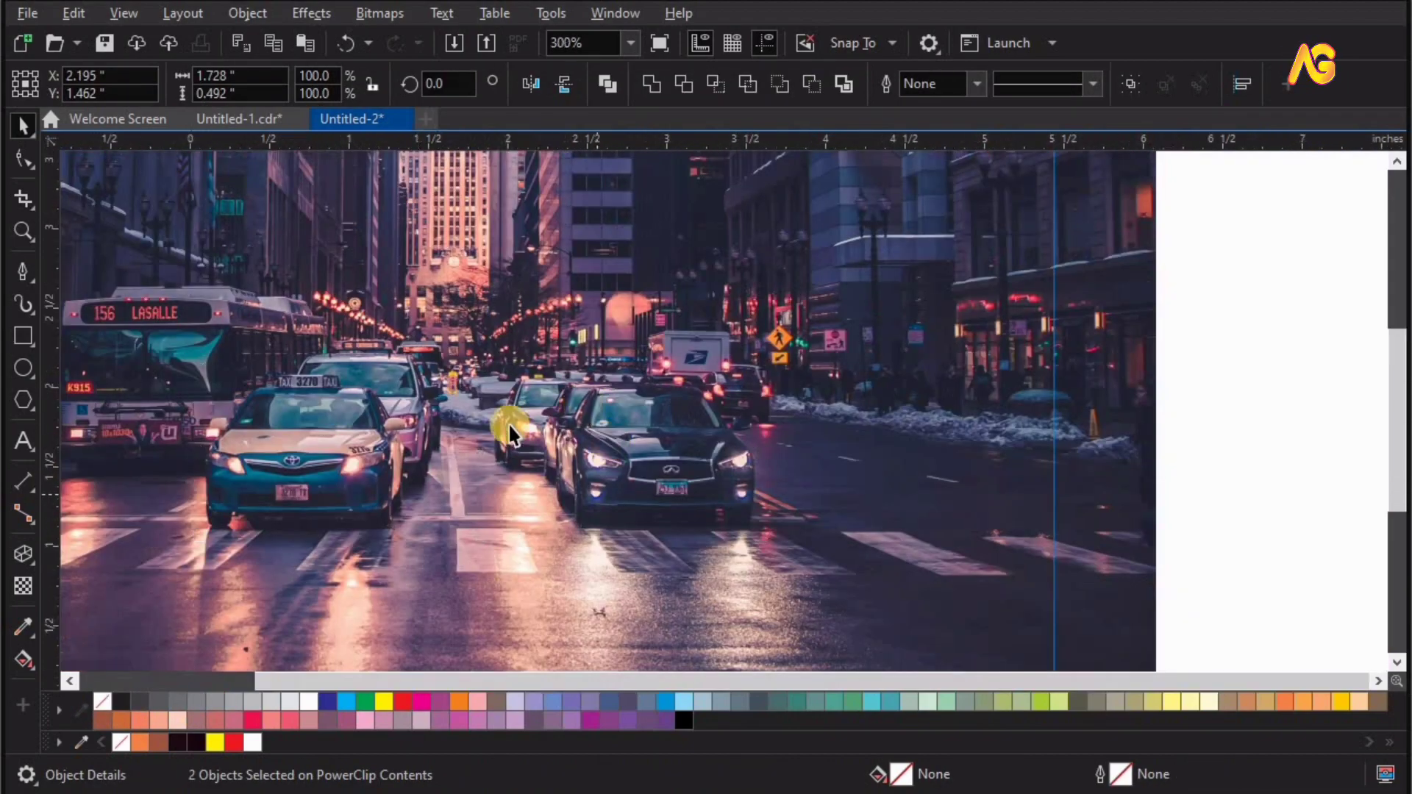
{"action": "scroll", "coordinate": [509, 426], "scroll_direction": "down", "scroll_amount": 2}
{"action": "key", "text": "z"}
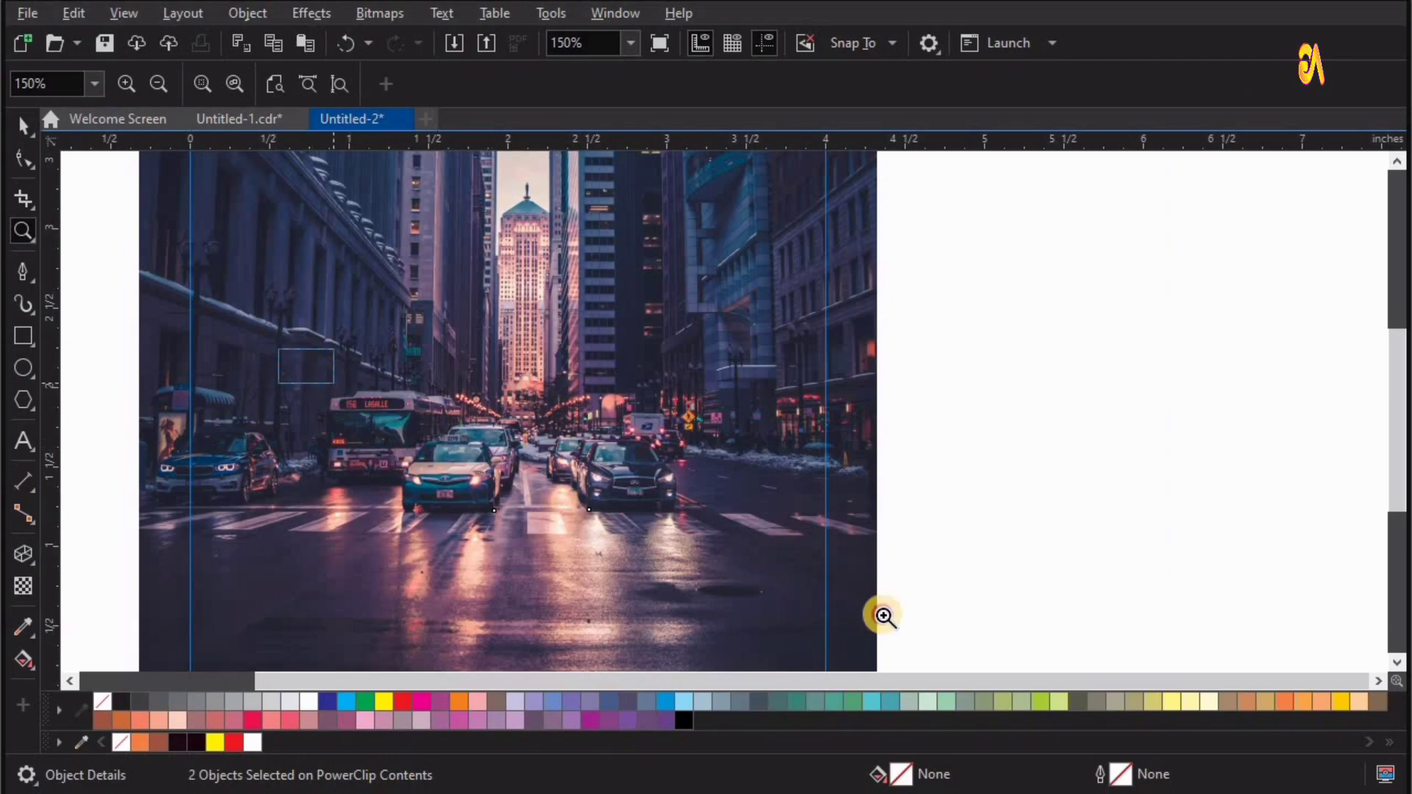
{"action": "left_click_drag", "start_coordinate": [278, 346], "coordinate": [850, 615]}
{"action": "key", "text": "space"}
{"action": "scroll", "coordinate": [1314, 472], "scroll_direction": "down", "scroll_amount": 1}
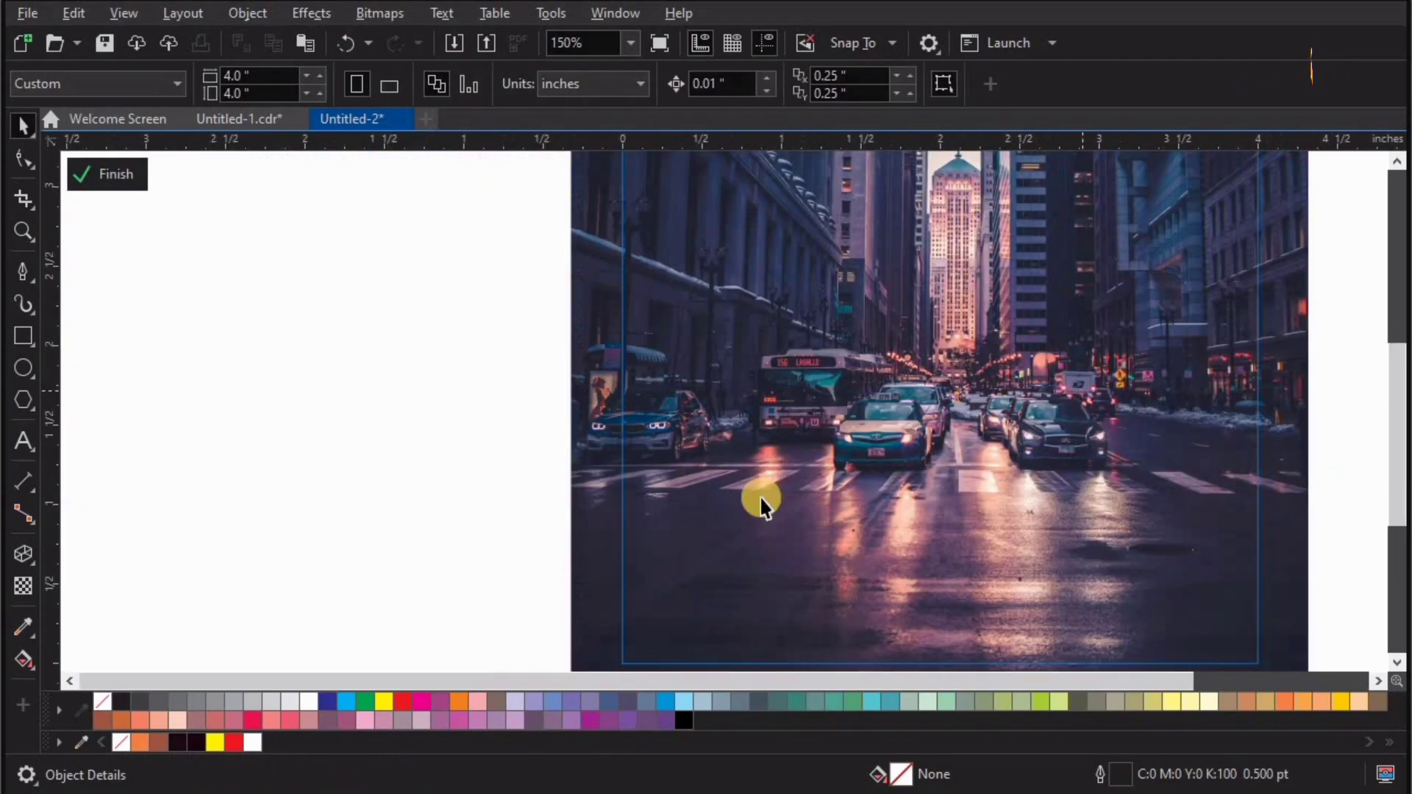
{"action": "right_click", "coordinate": [697, 390]}
{"action": "left_click_drag", "start_coordinate": [875, 456], "coordinate": [695, 393]}
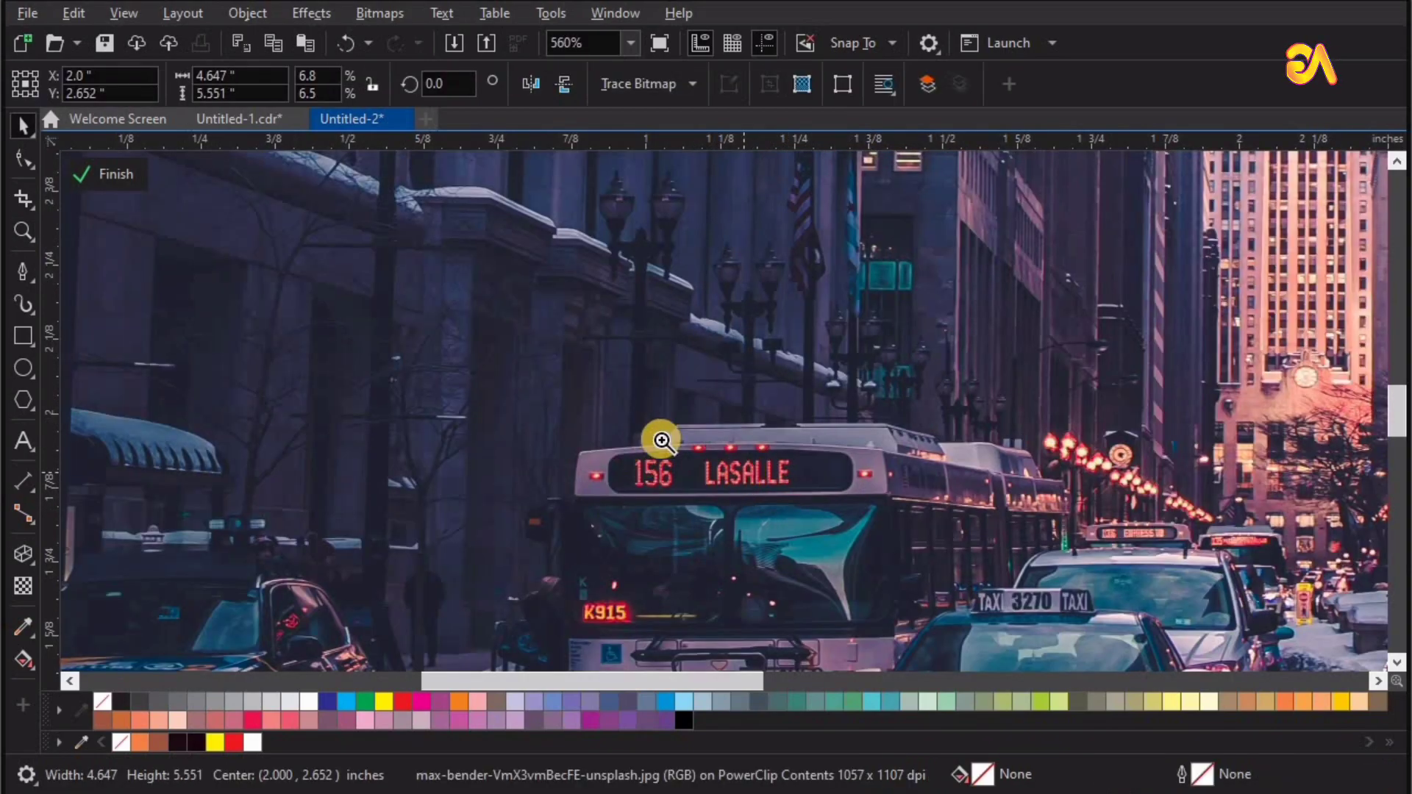
{"action": "key", "text": "z"}
{"action": "left_click_drag", "start_coordinate": [931, 563], "coordinate": [478, 382]}
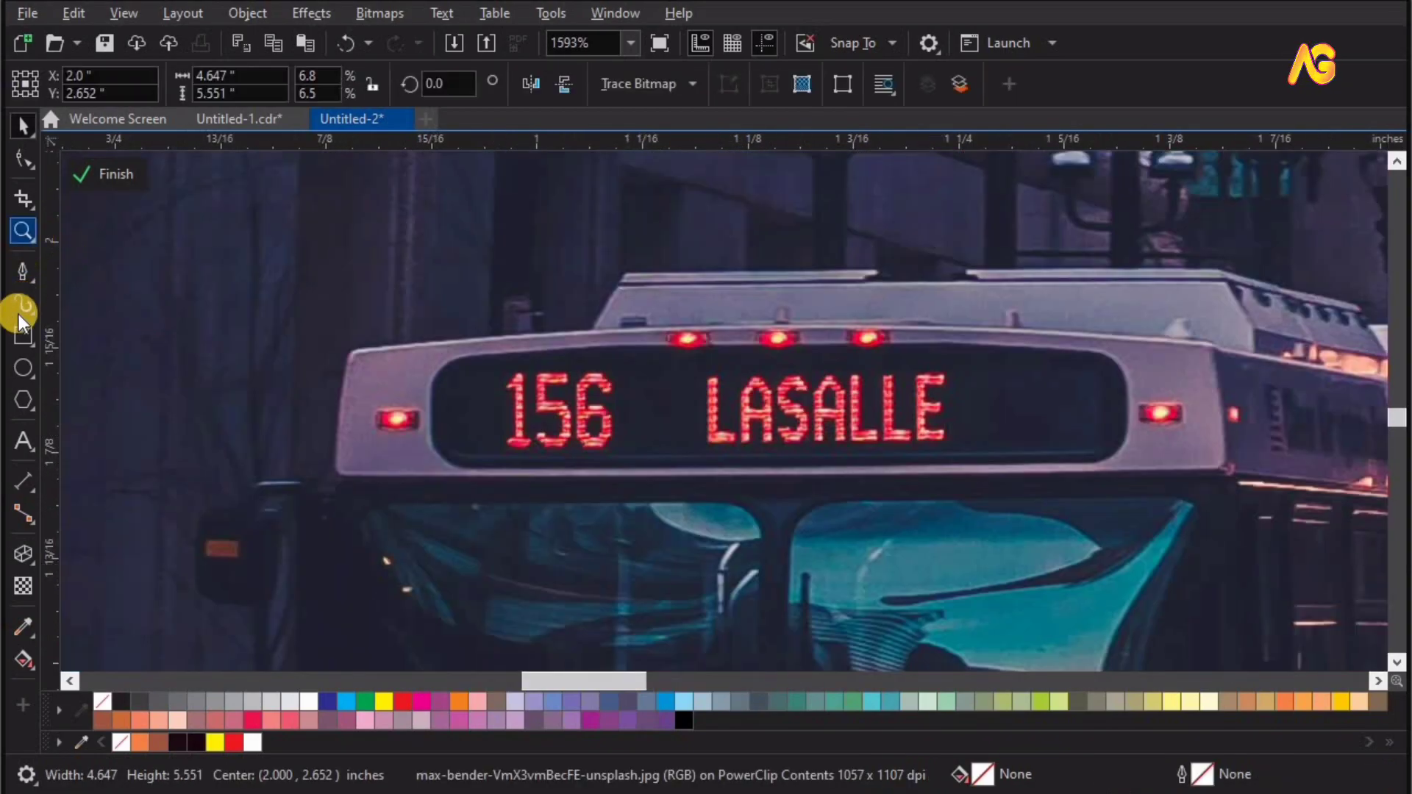
Step: Fit a rounded rectangle over the 156 LASALLE sign and finish PowerClip editing
{"action": "left_click", "coordinate": [23, 336]}
{"action": "left_click_drag", "start_coordinate": [455, 356], "coordinate": [1096, 454]}
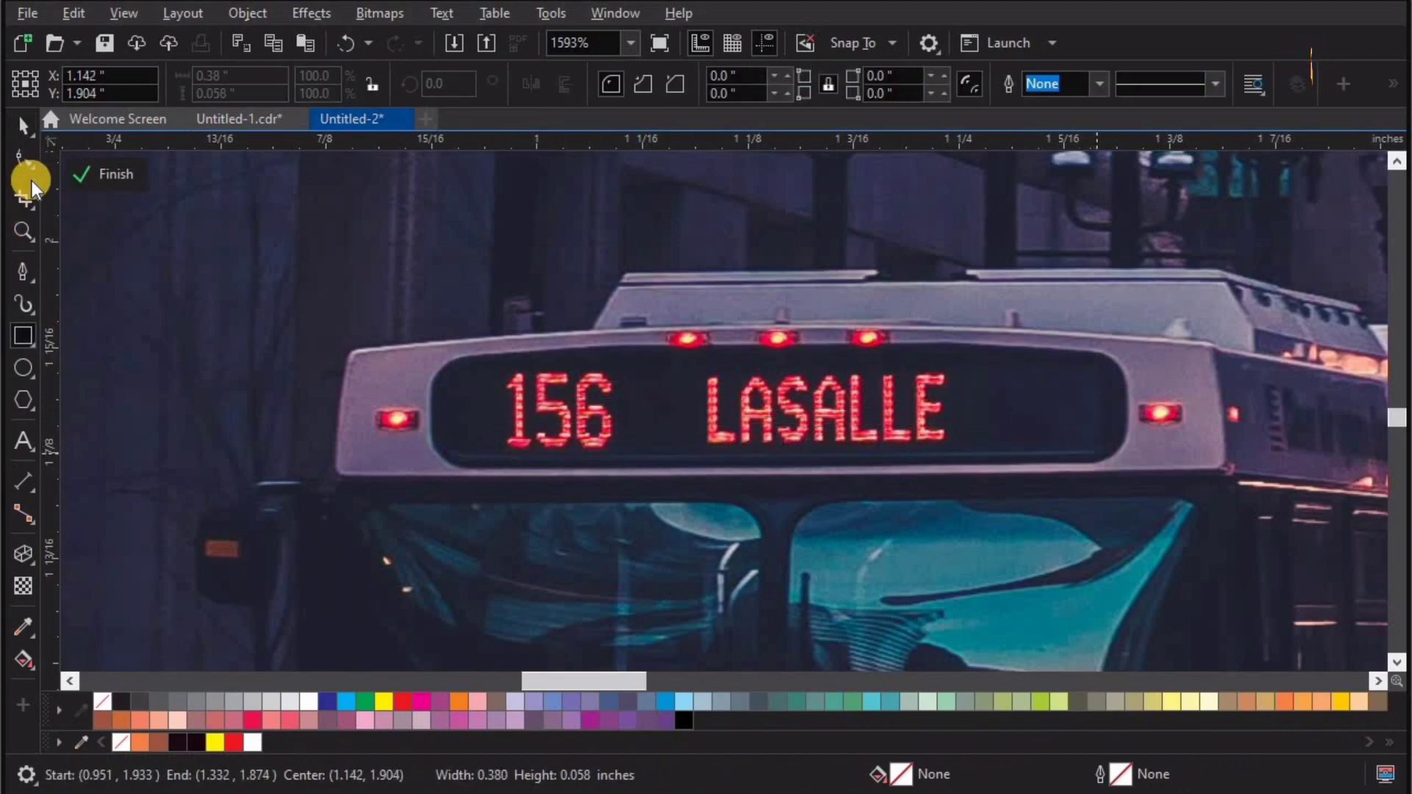
{"action": "left_click", "coordinate": [24, 159]}
{"action": "left_click_drag", "start_coordinate": [455, 356], "coordinate": [717, 435]}
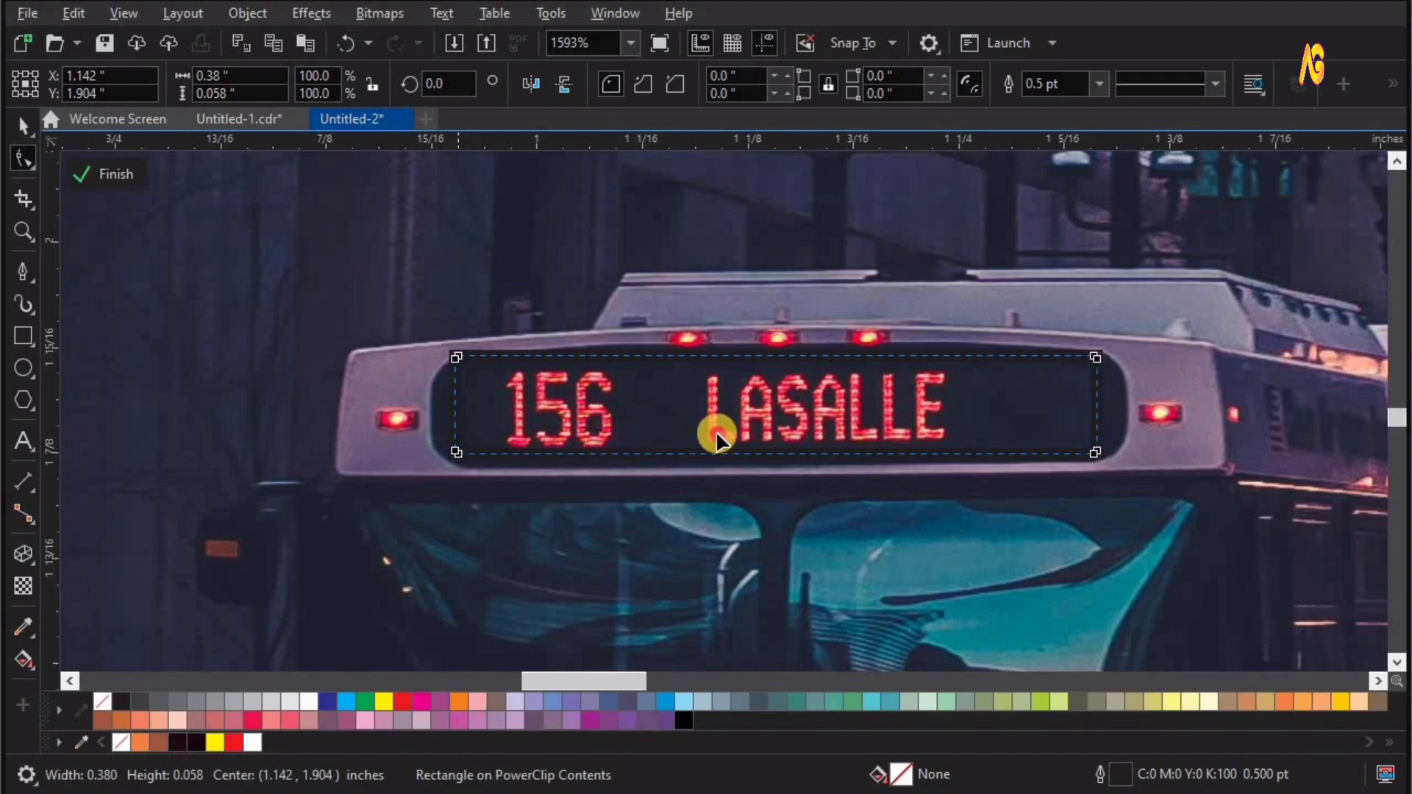
{"action": "key", "text": "space"}
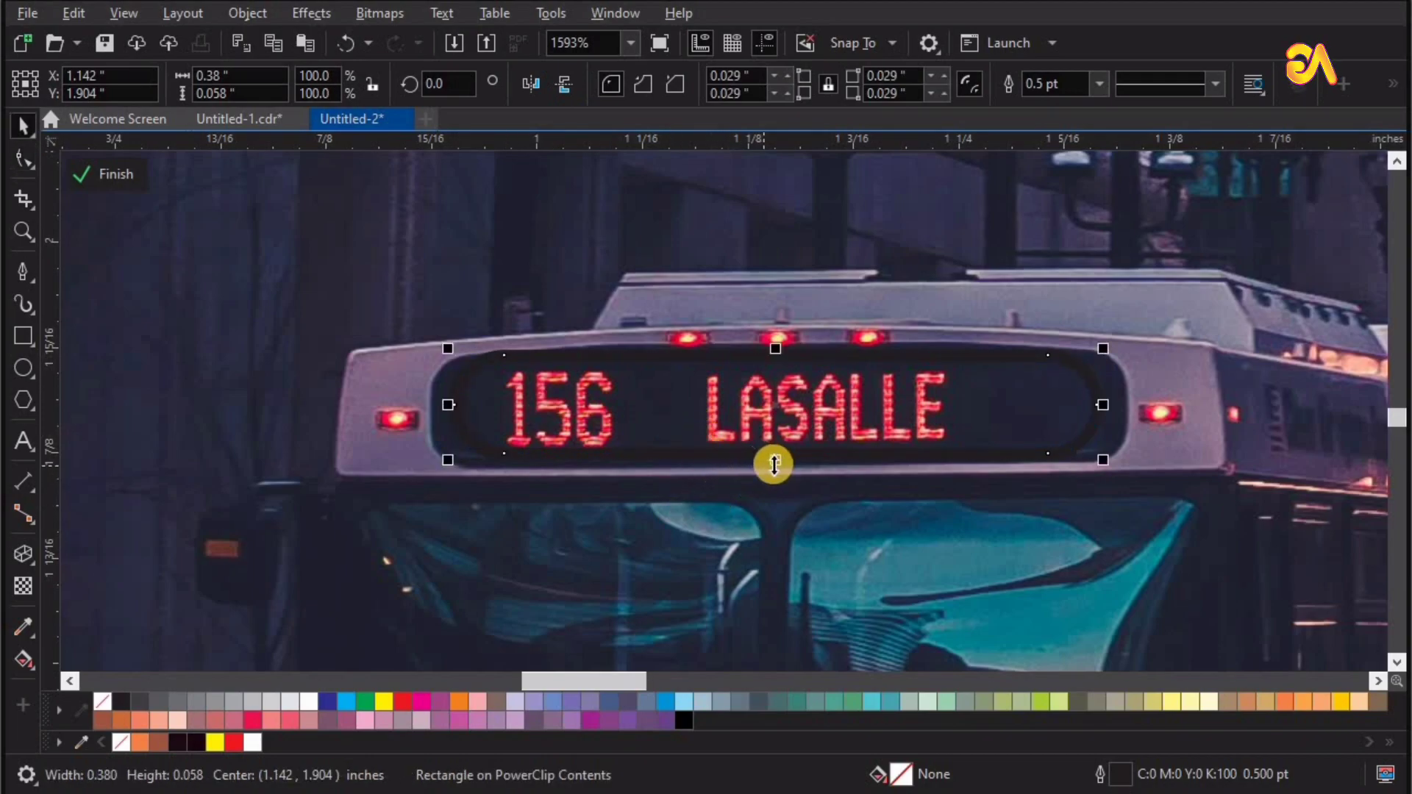
{"action": "left_click_drag", "start_coordinate": [774, 469], "coordinate": [722, 541]}
{"action": "left_click", "coordinate": [674, 419]}
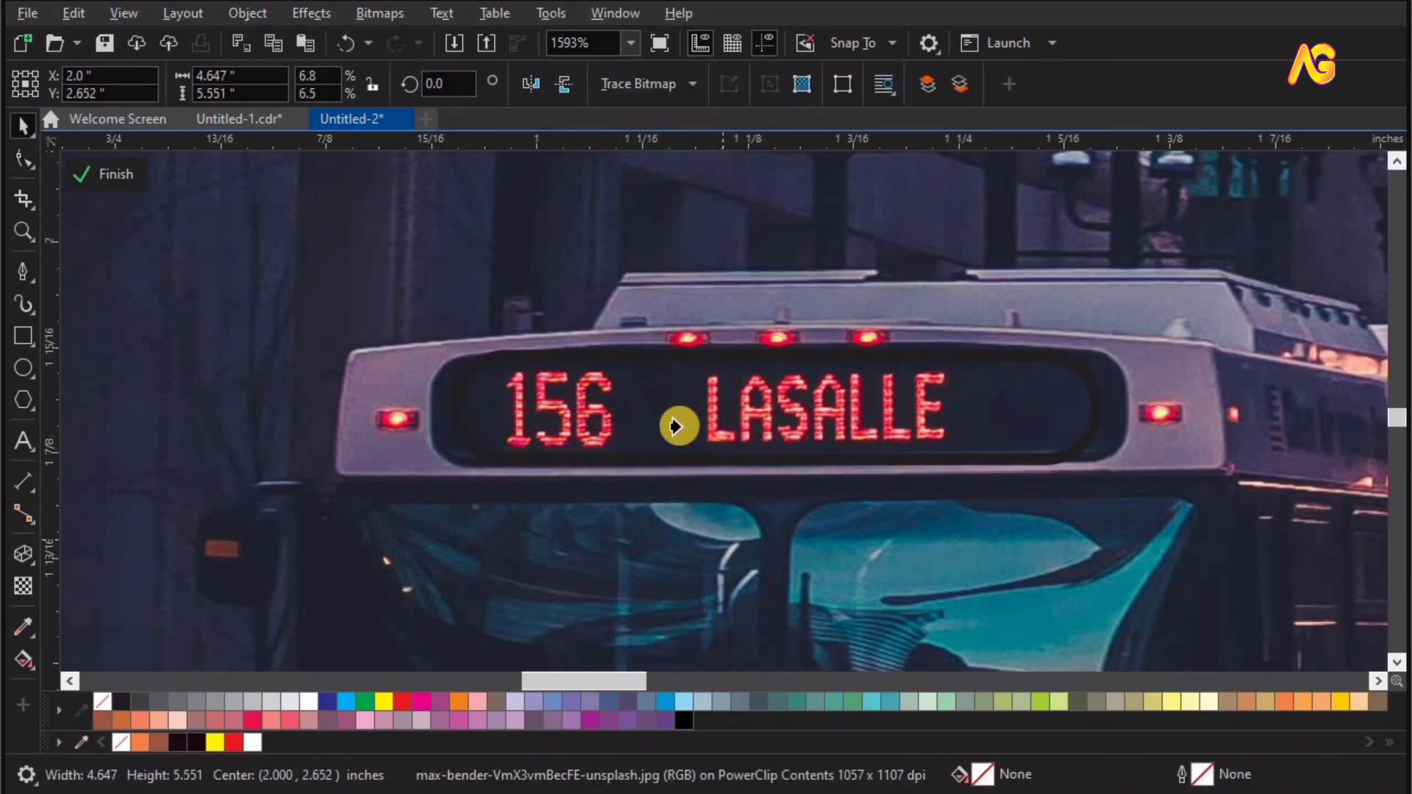
{"action": "left_click", "coordinate": [103, 173]}
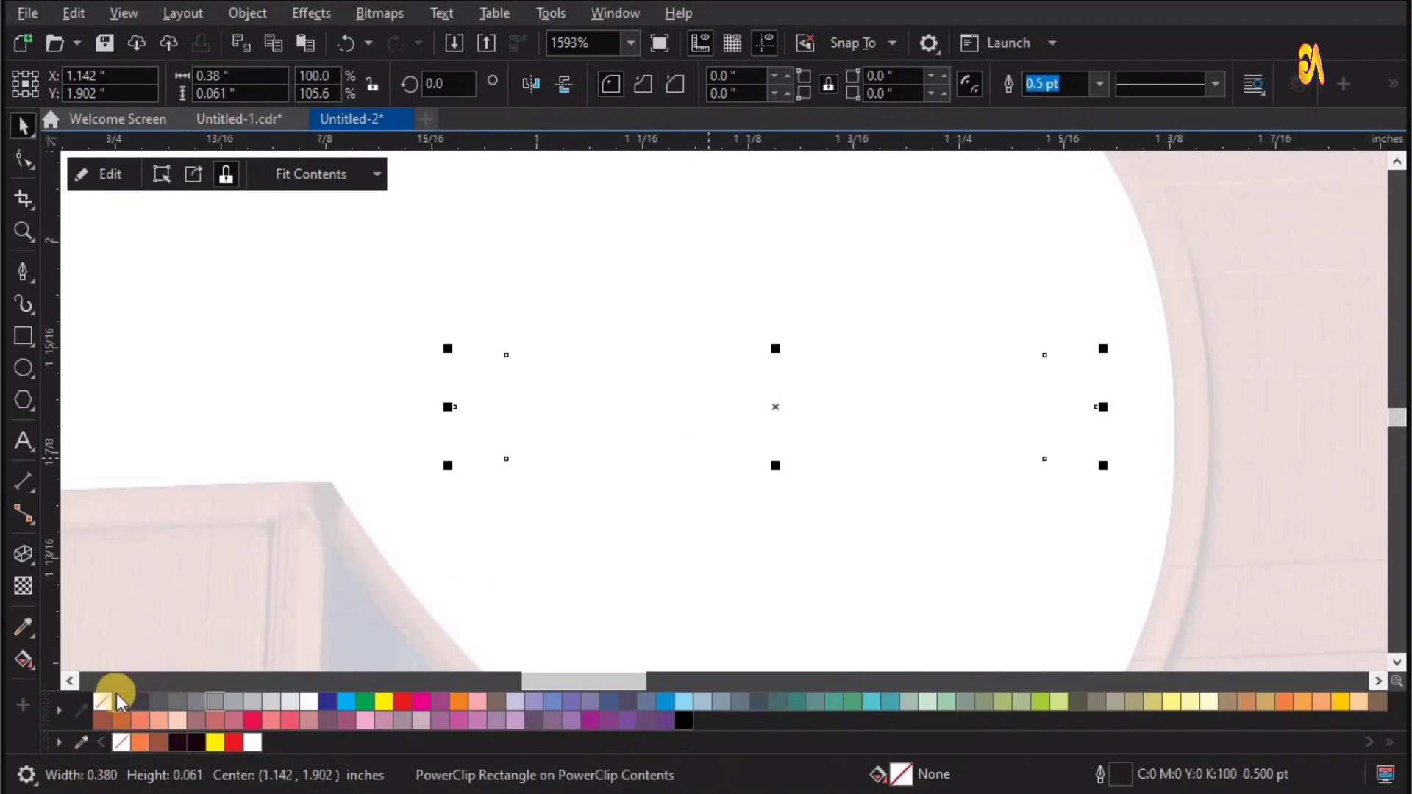
Step: Remove the sign frame's outline and reopen the street photo for PowerClip contents editing
{"action": "right_click", "coordinate": [102, 703]}
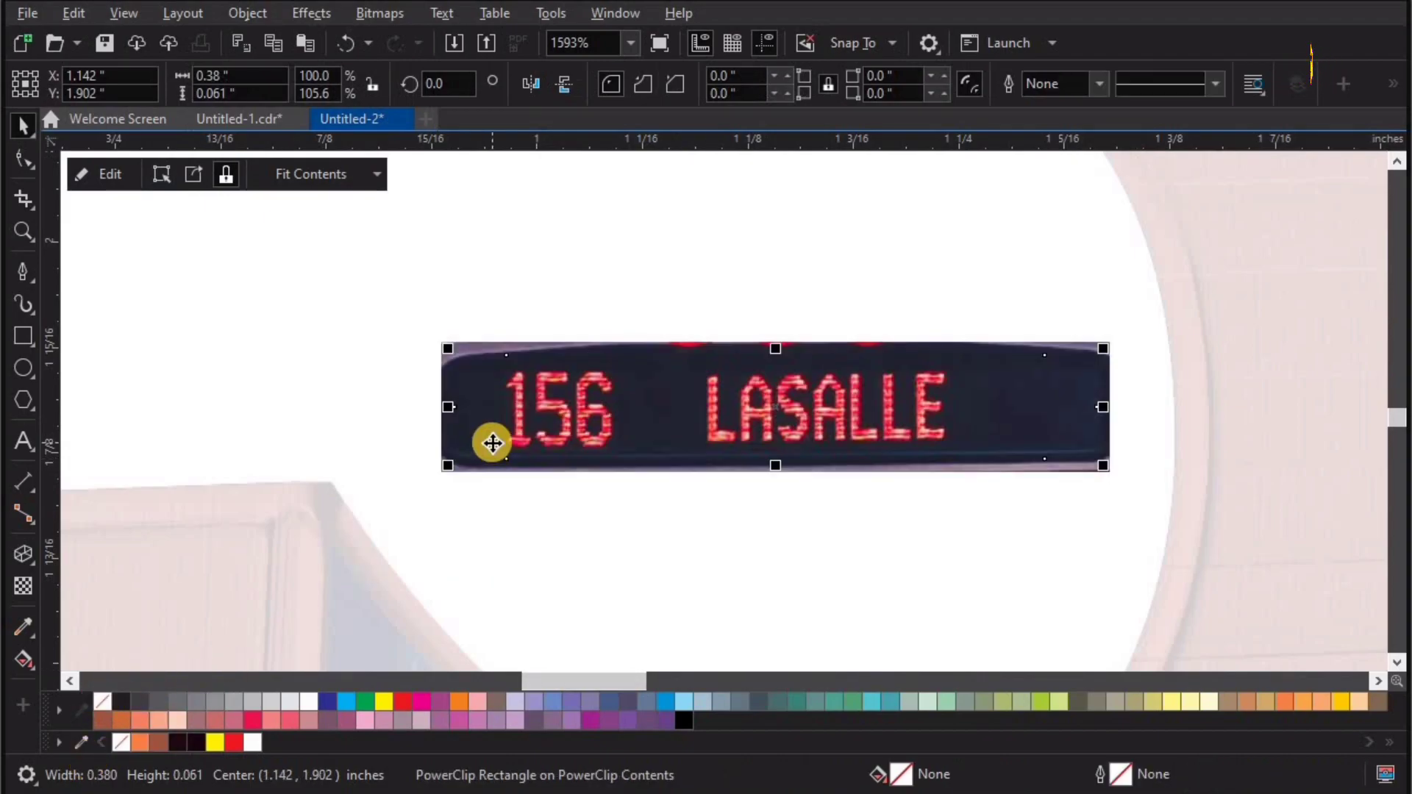
{"action": "key", "text": "F4"}
{"action": "key", "text": "z"}
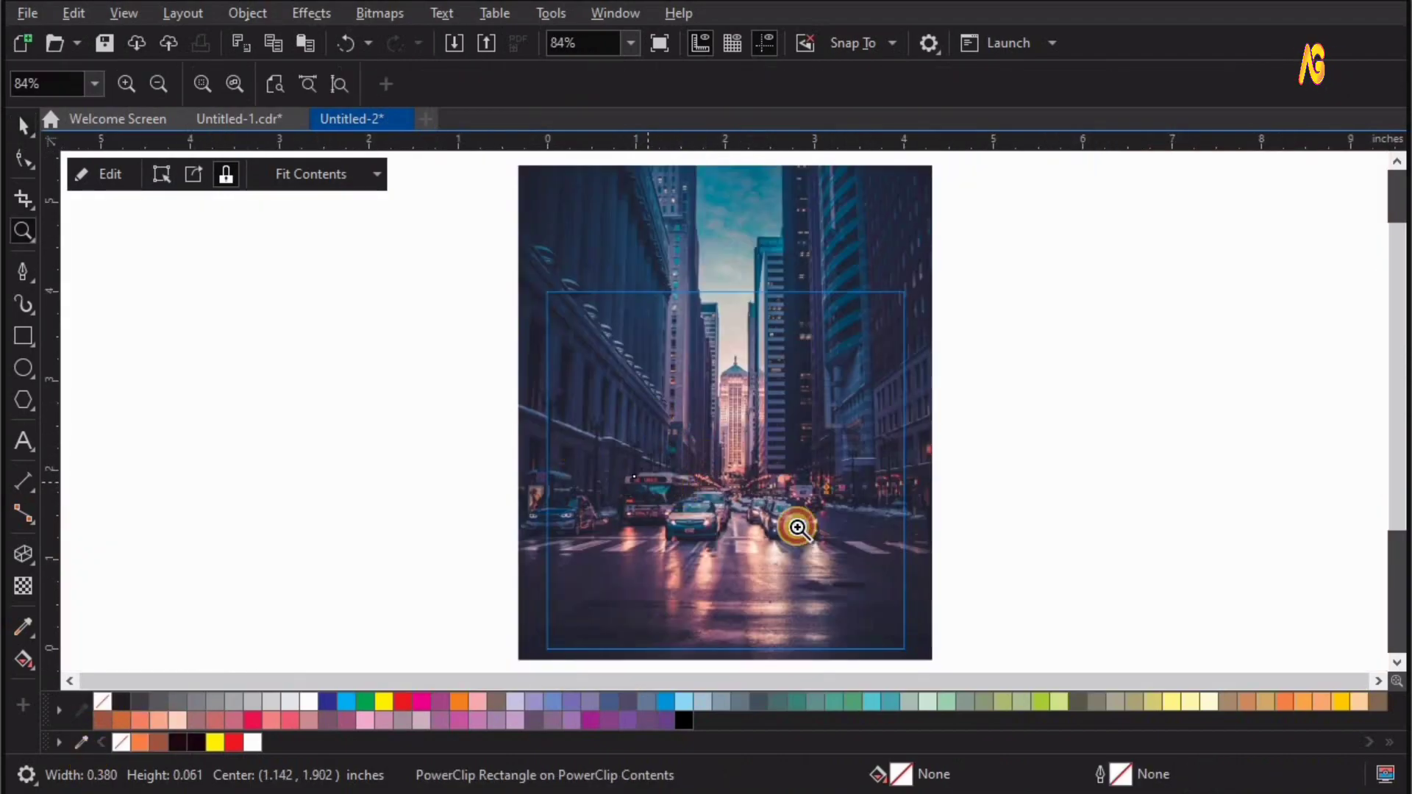
{"action": "left_click", "coordinate": [689, 498]}
{"action": "key", "text": "F4"}
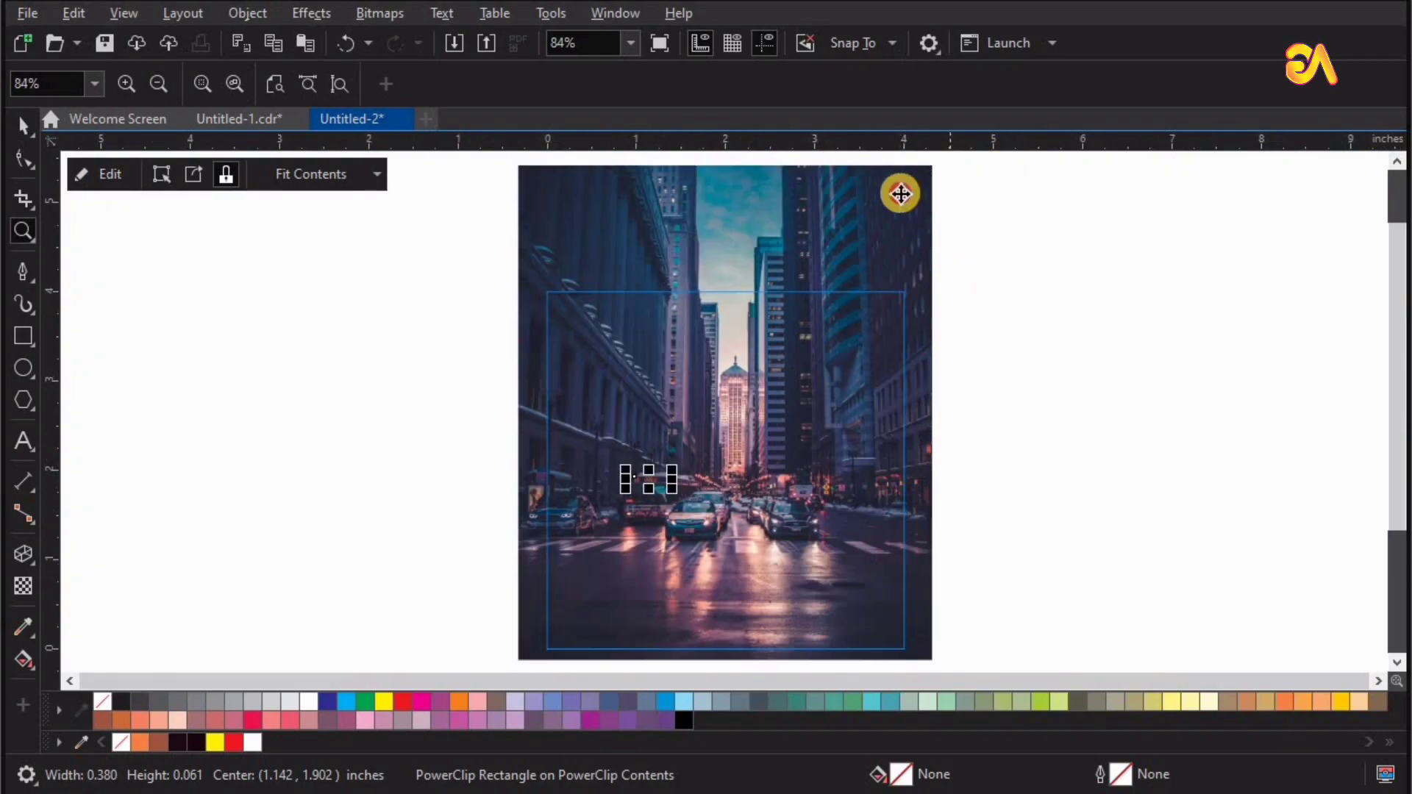
{"action": "key", "text": "space"}
{"action": "double_click", "coordinate": [646, 323]}
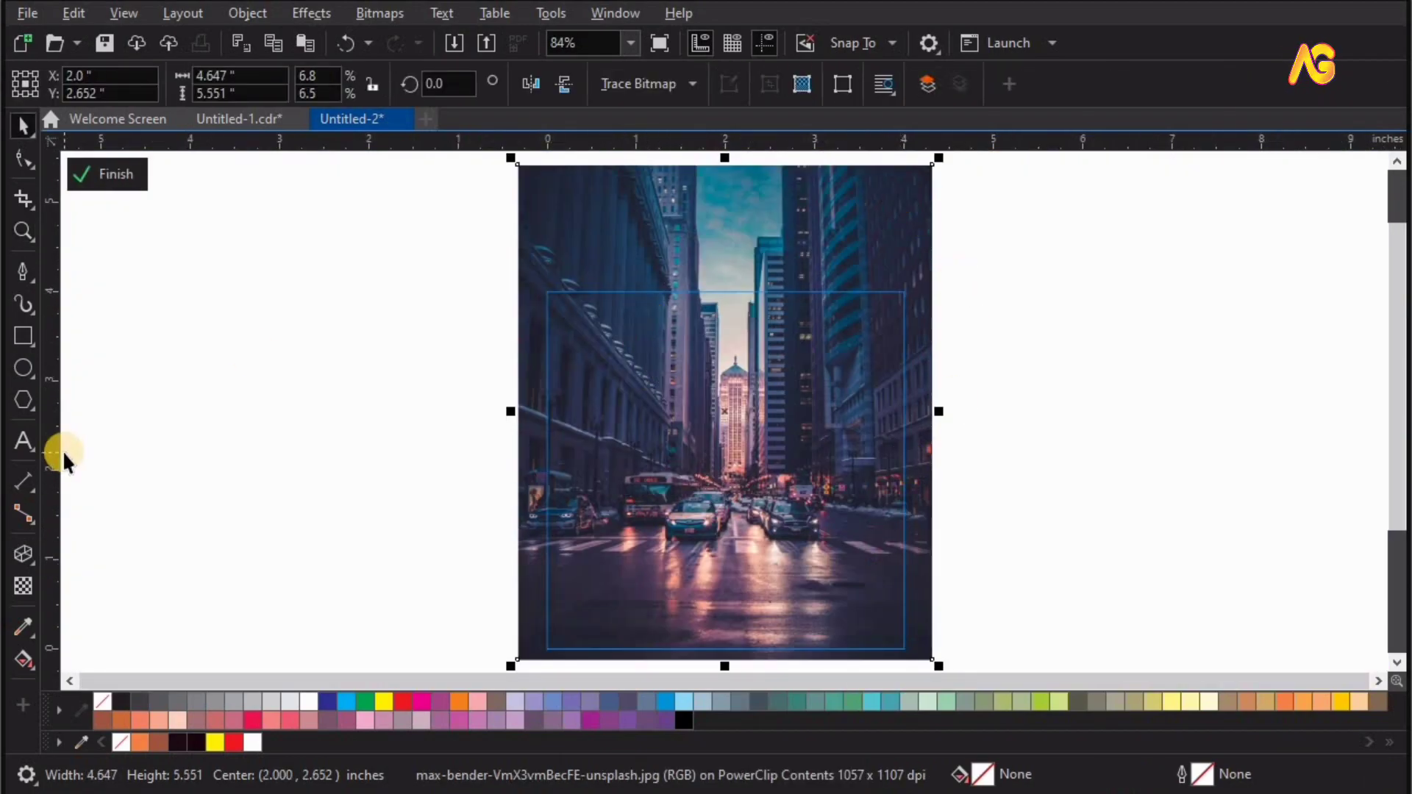
{"action": "scroll", "coordinate": [857, 297], "scroll_direction": "up", "scroll_amount": 1}
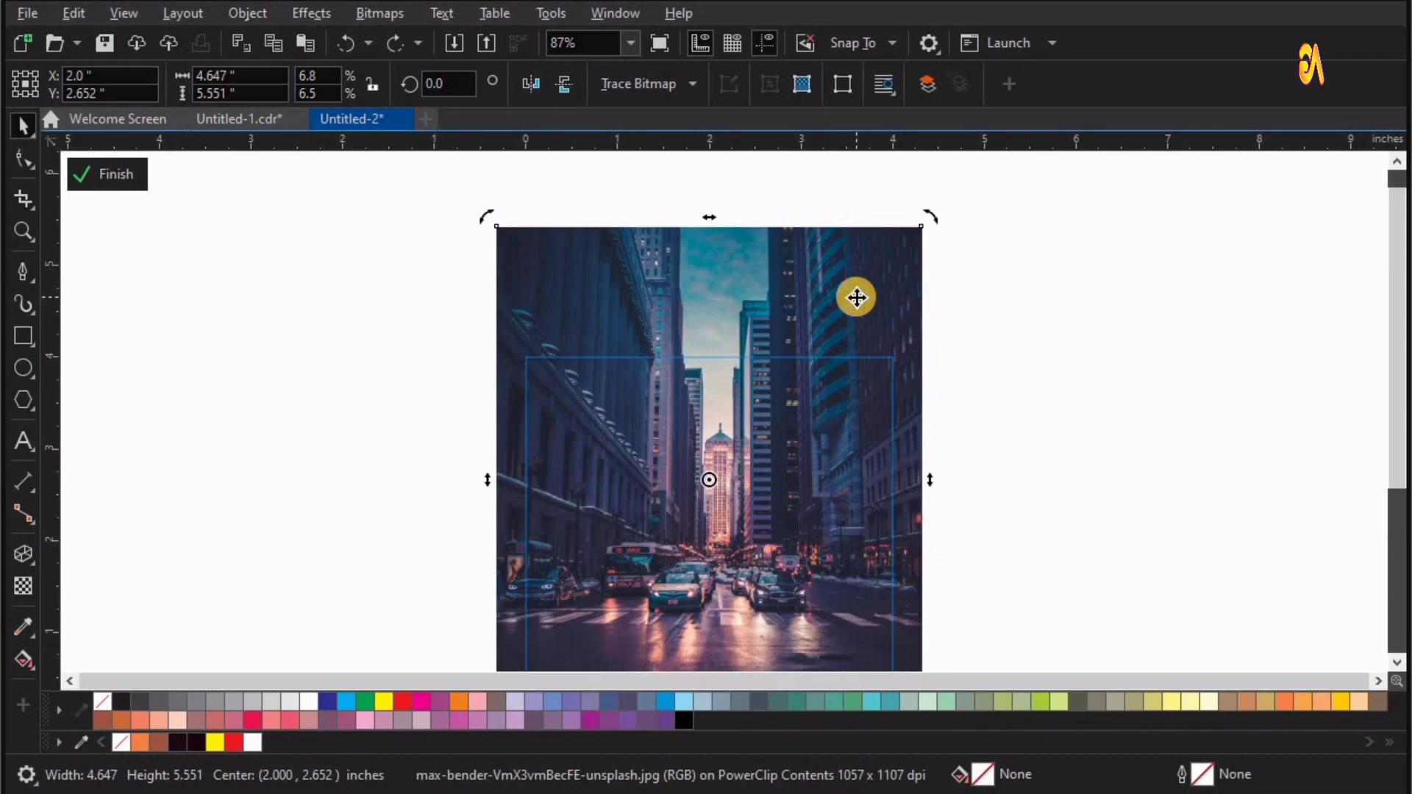
{"action": "left_click", "coordinate": [68, 15]}
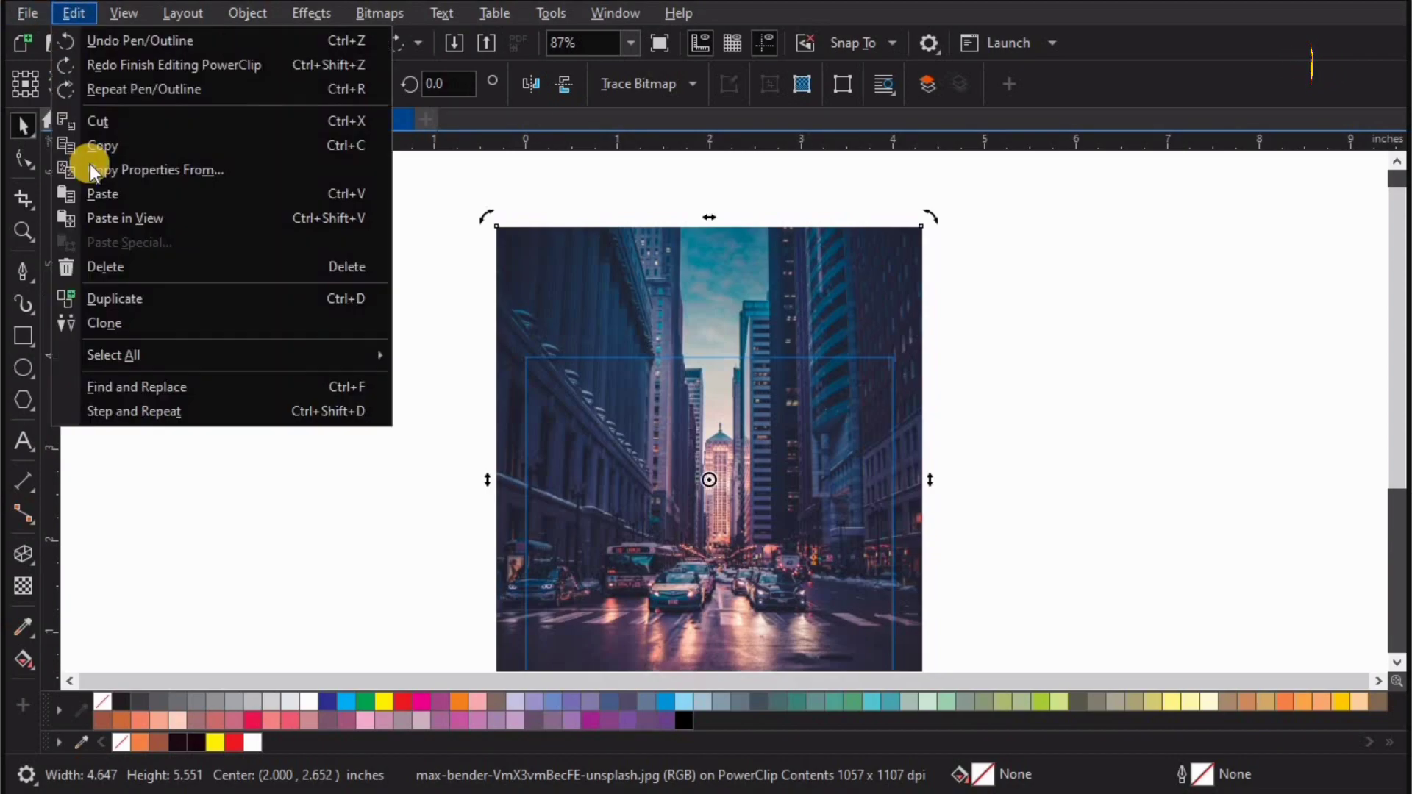
{"action": "left_click", "coordinate": [99, 193]}
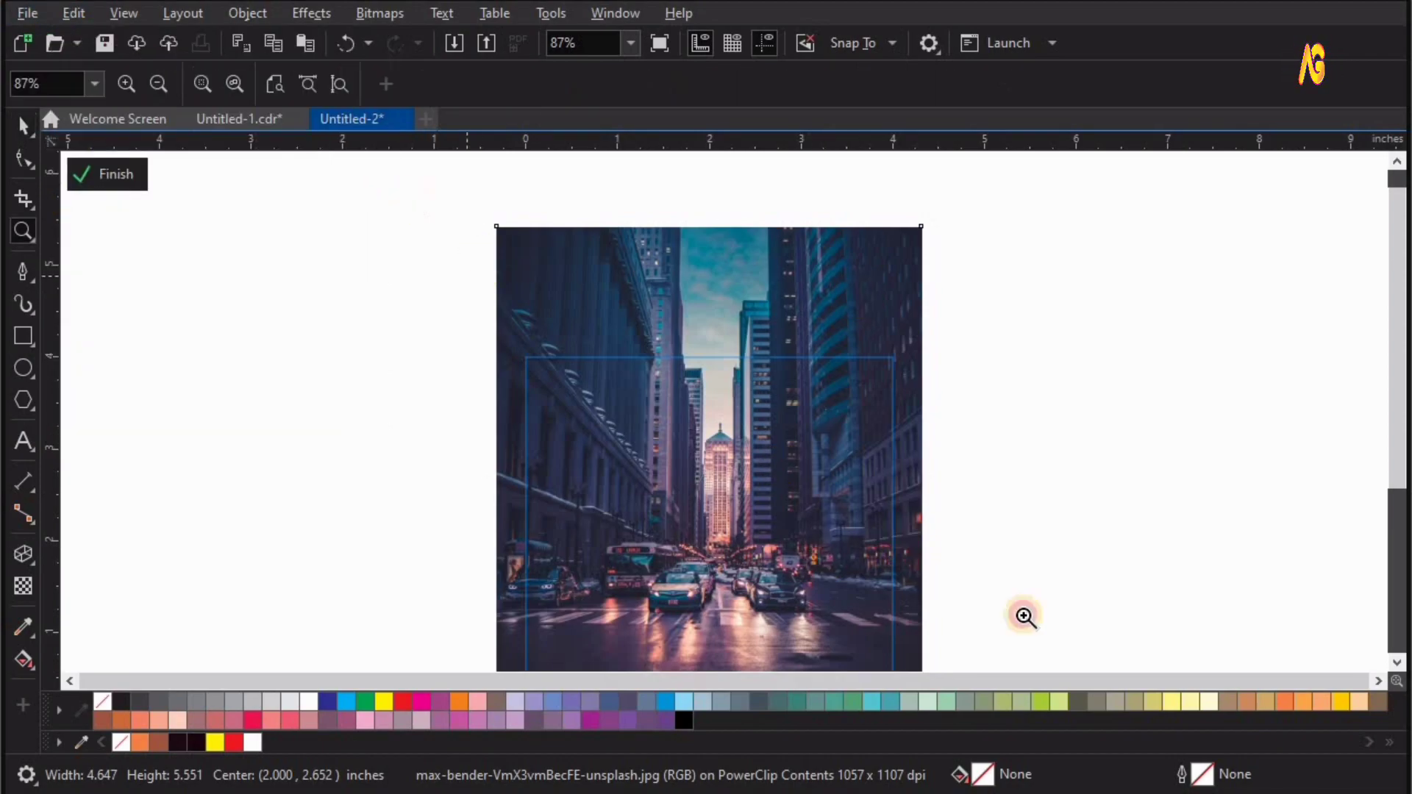
{"action": "left_click", "coordinate": [681, 655]}
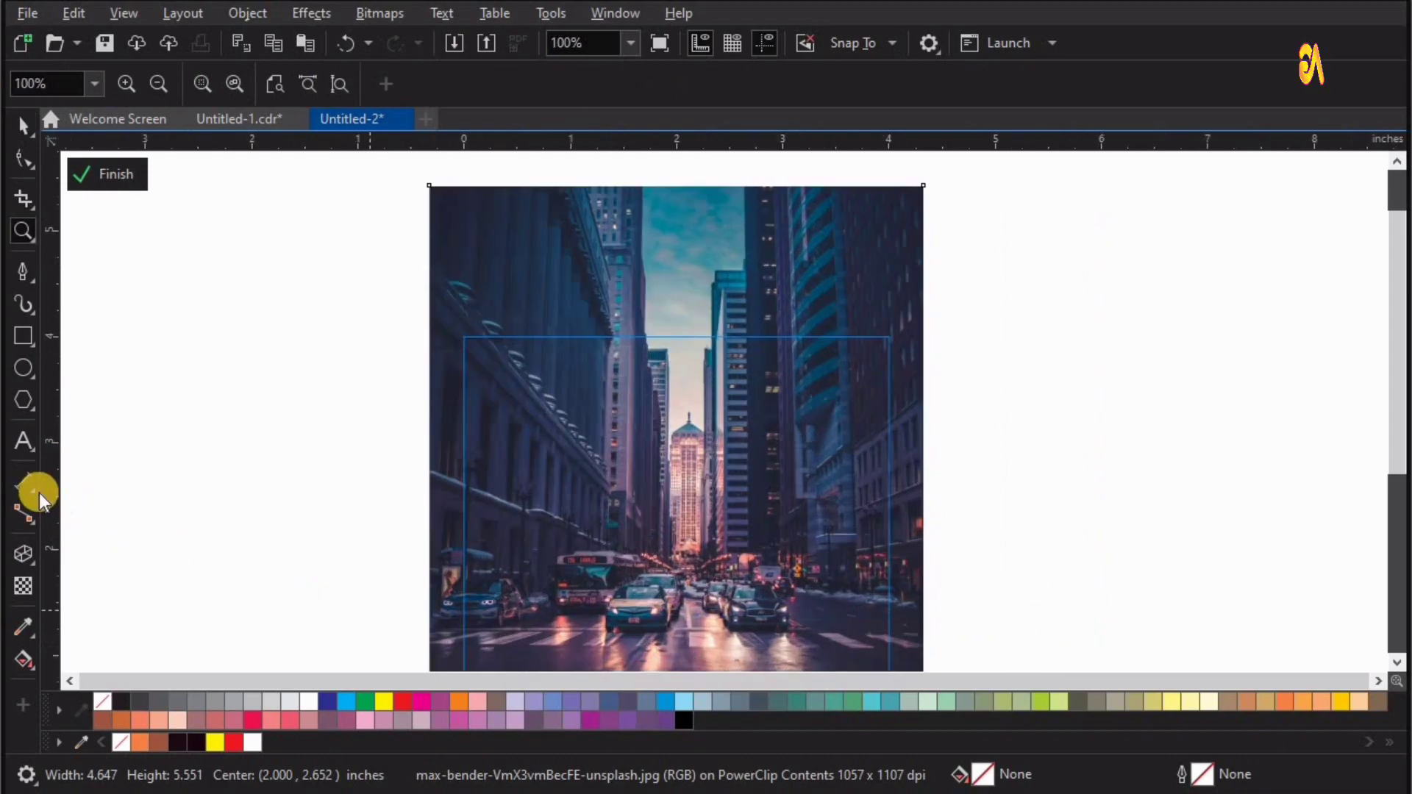
{"action": "left_click", "coordinate": [602, 378]}
{"action": "left_click_drag", "start_coordinate": [680, 507], "coordinate": [669, 601]}
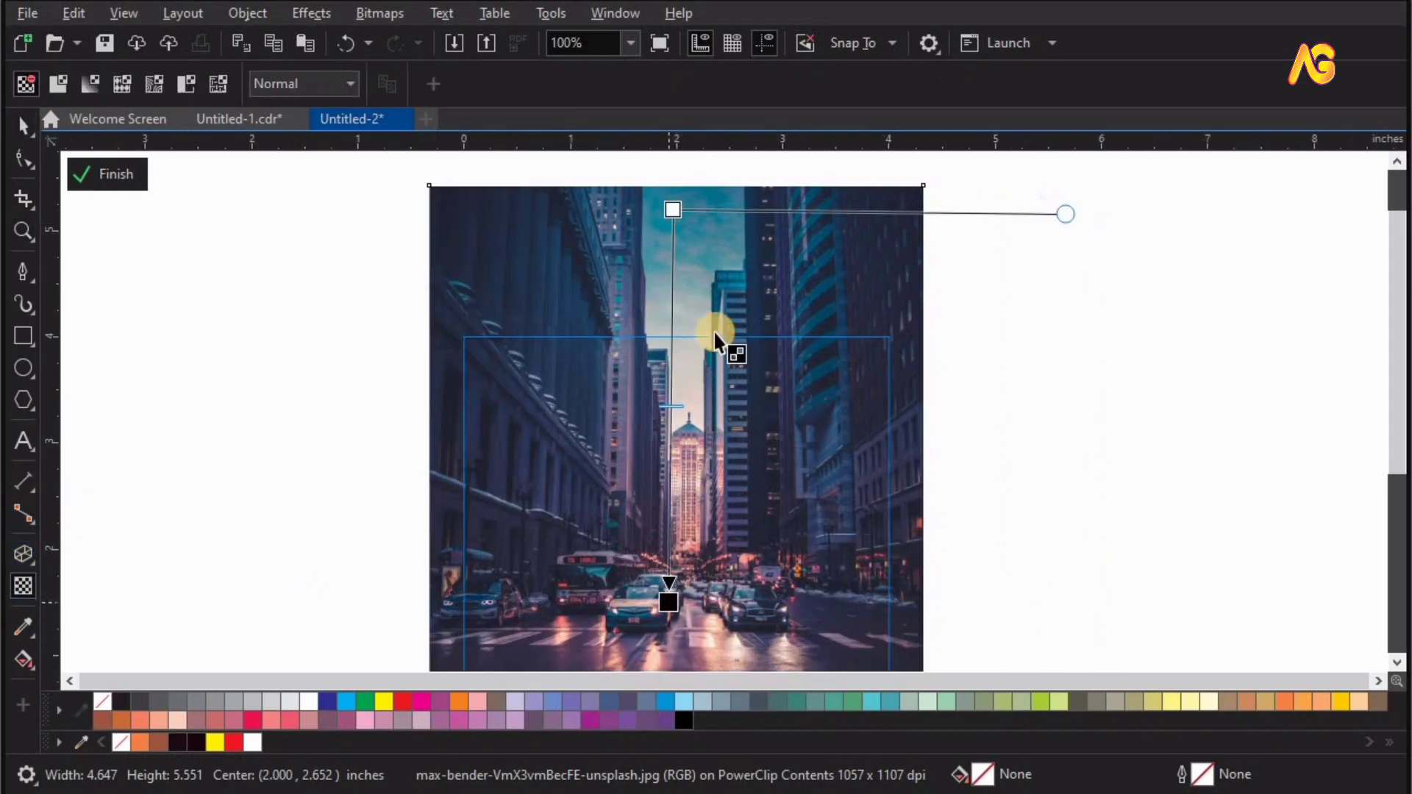
{"action": "left_click_drag", "start_coordinate": [662, 346], "coordinate": [920, 346]}
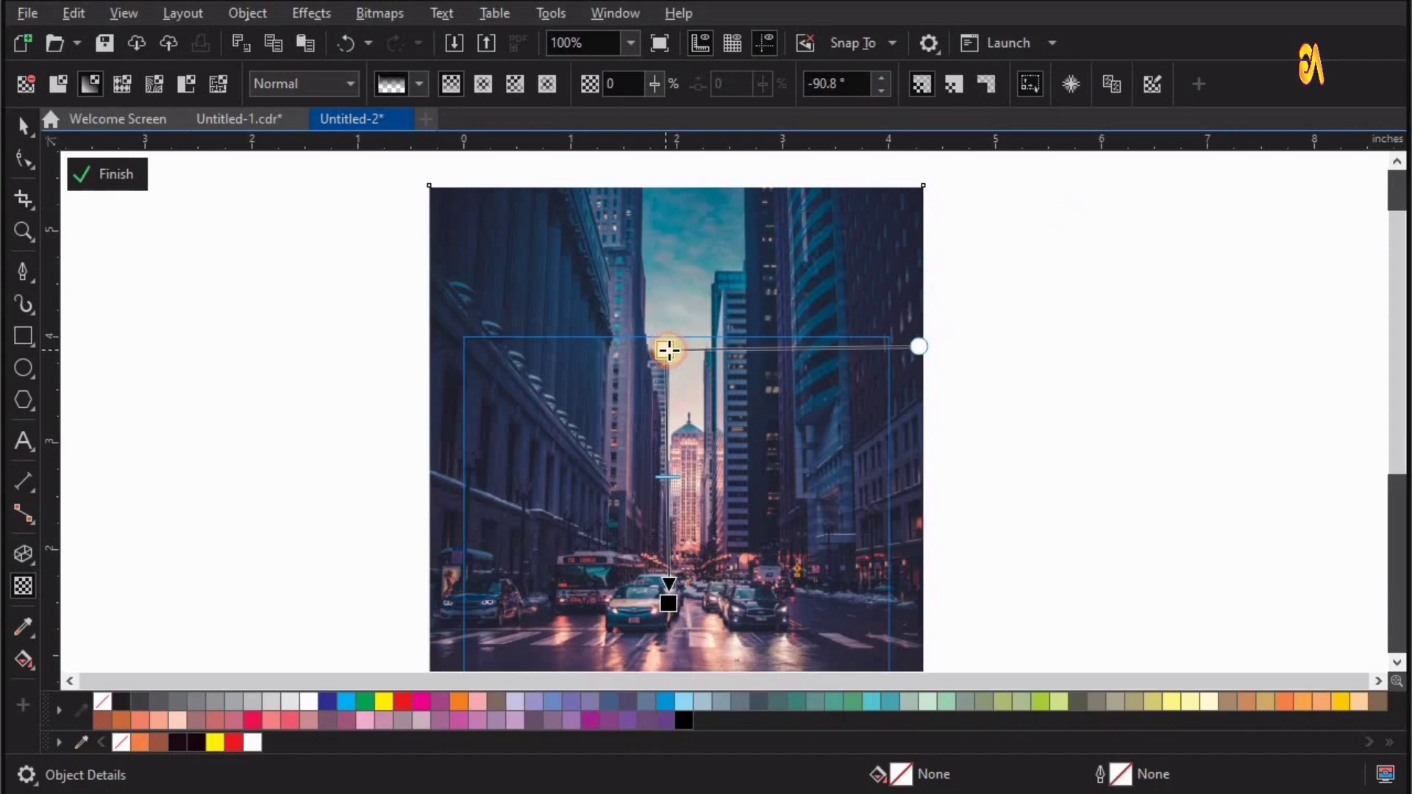
{"action": "key", "text": "z"}
{"action": "scroll", "coordinate": [1097, 728], "scroll_direction": "down", "scroll_amount": 2}
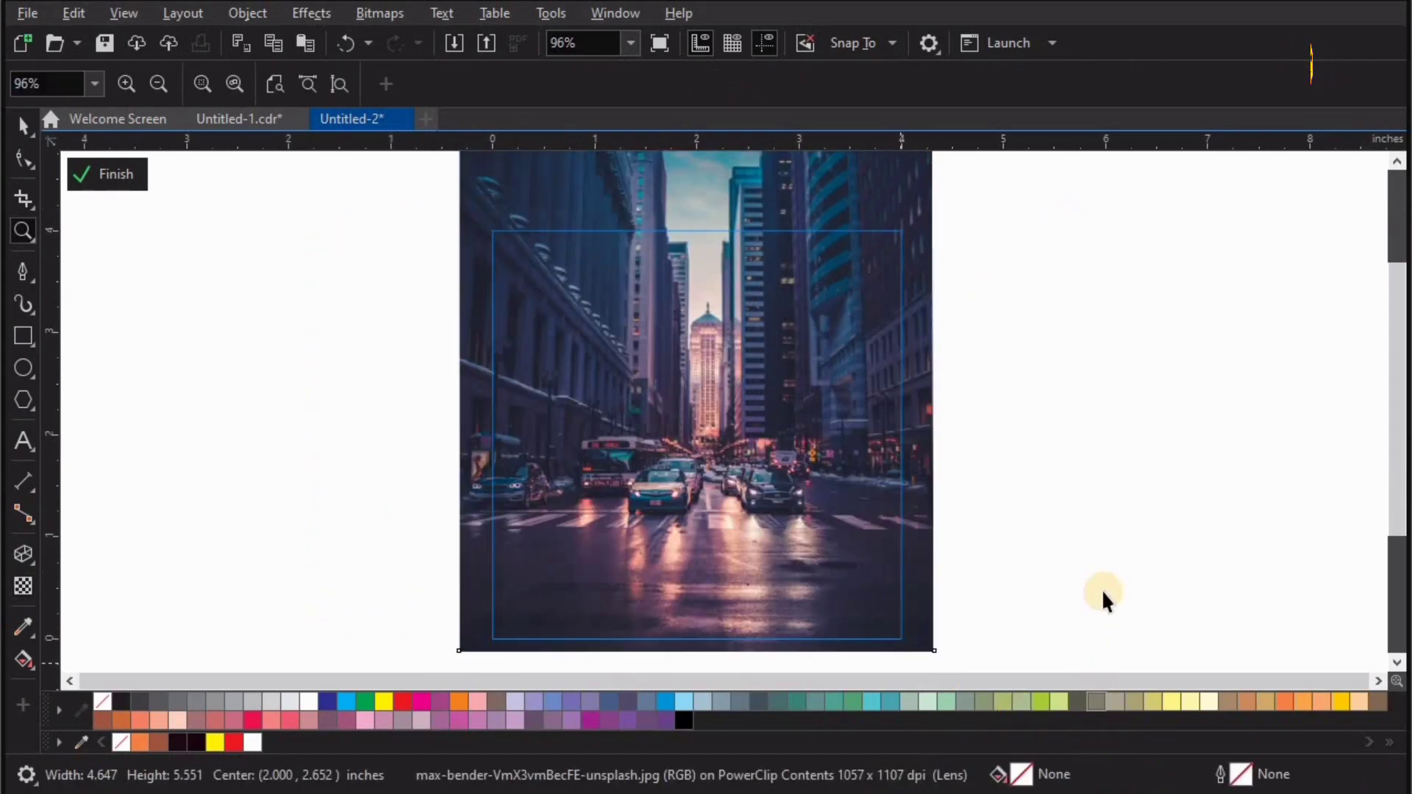
{"action": "key", "text": "space"}
{"action": "left_click", "coordinate": [1102, 589]}
{"action": "scroll", "coordinate": [1103, 597], "scroll_direction": "down", "scroll_amount": 1}
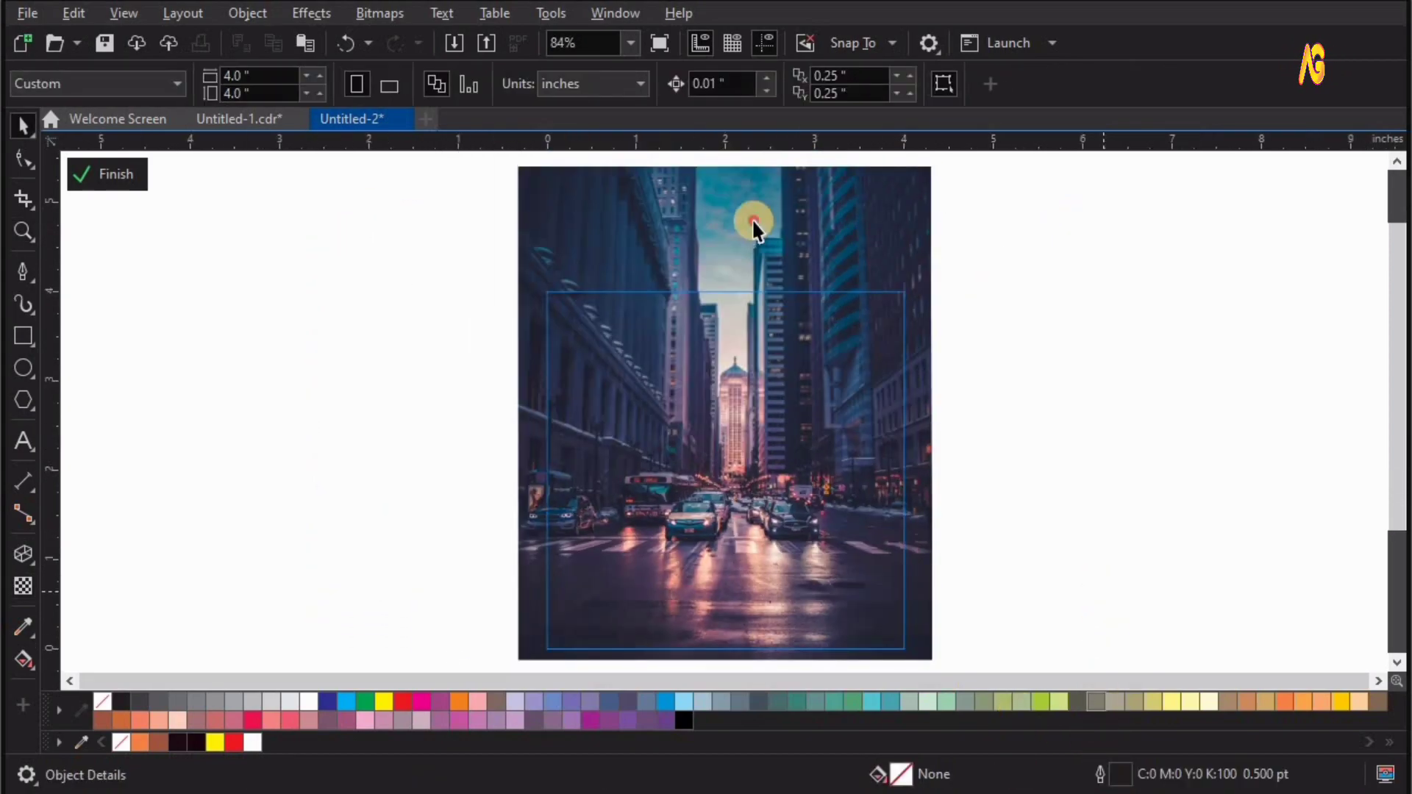
Step: Desaturate the street photo inside the PowerClip frame
{"action": "left_click", "coordinate": [634, 218]}
{"action": "left_click", "coordinate": [321, 14]}
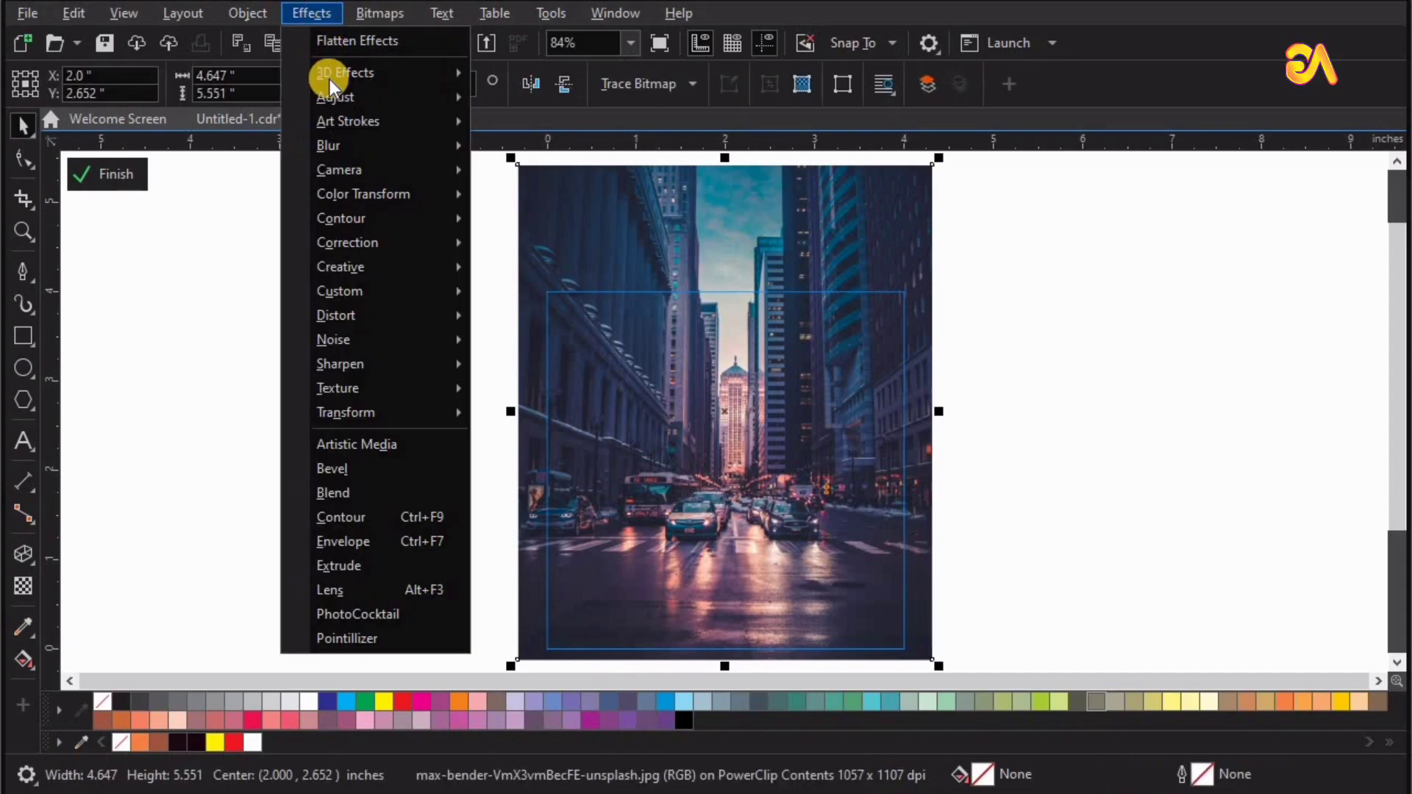
{"action": "mouse_move", "coordinate": [335, 97]}
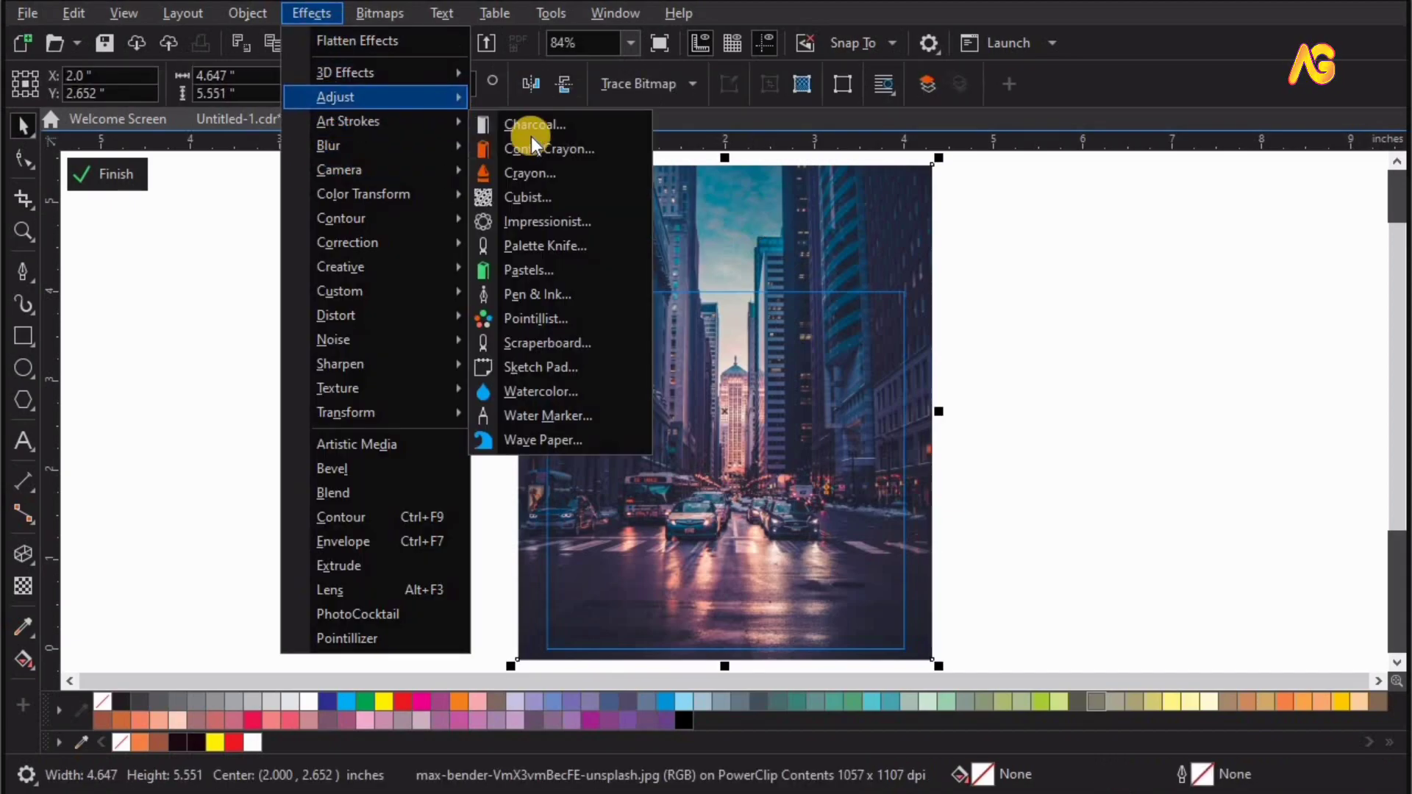
{"action": "left_click", "coordinate": [603, 419]}
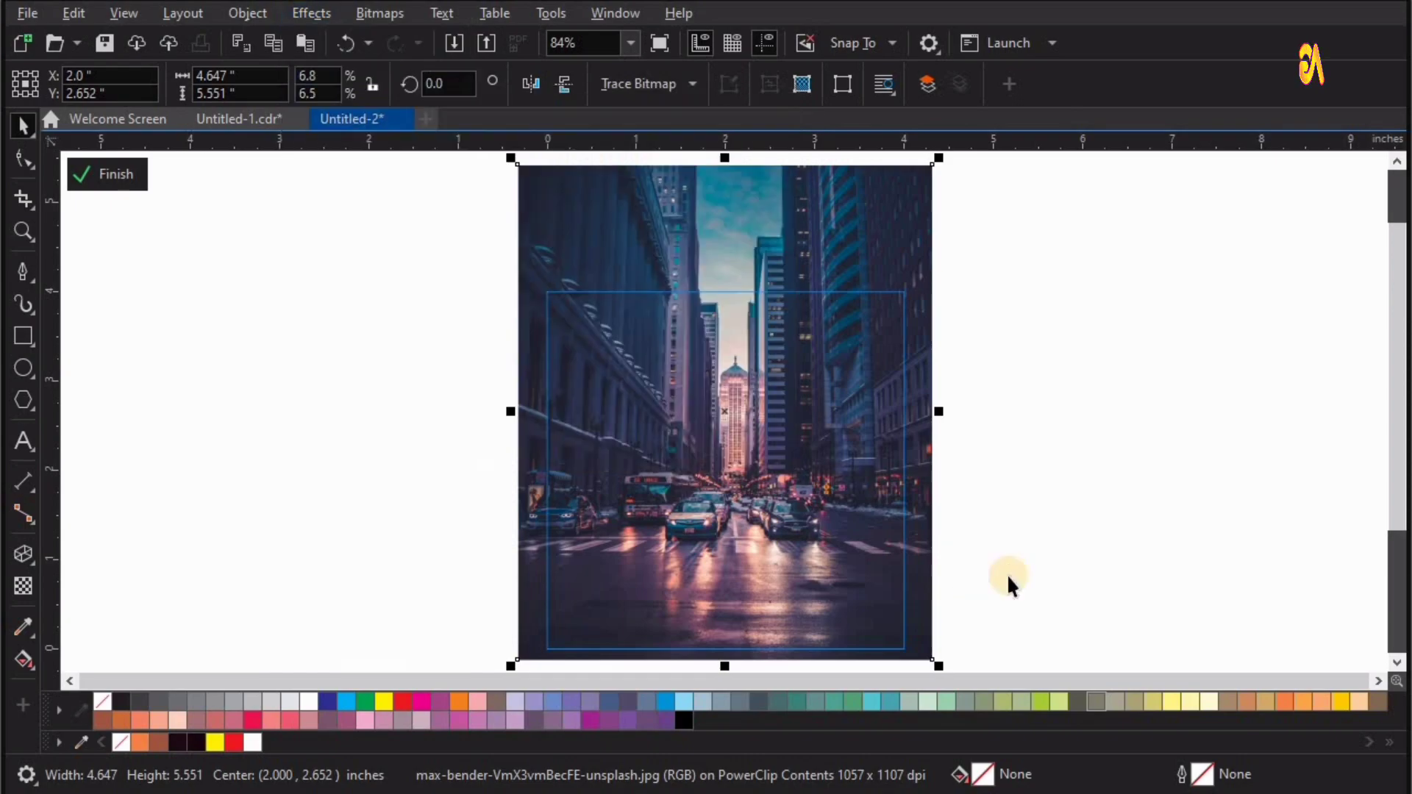
{"action": "left_click", "coordinate": [1173, 424]}
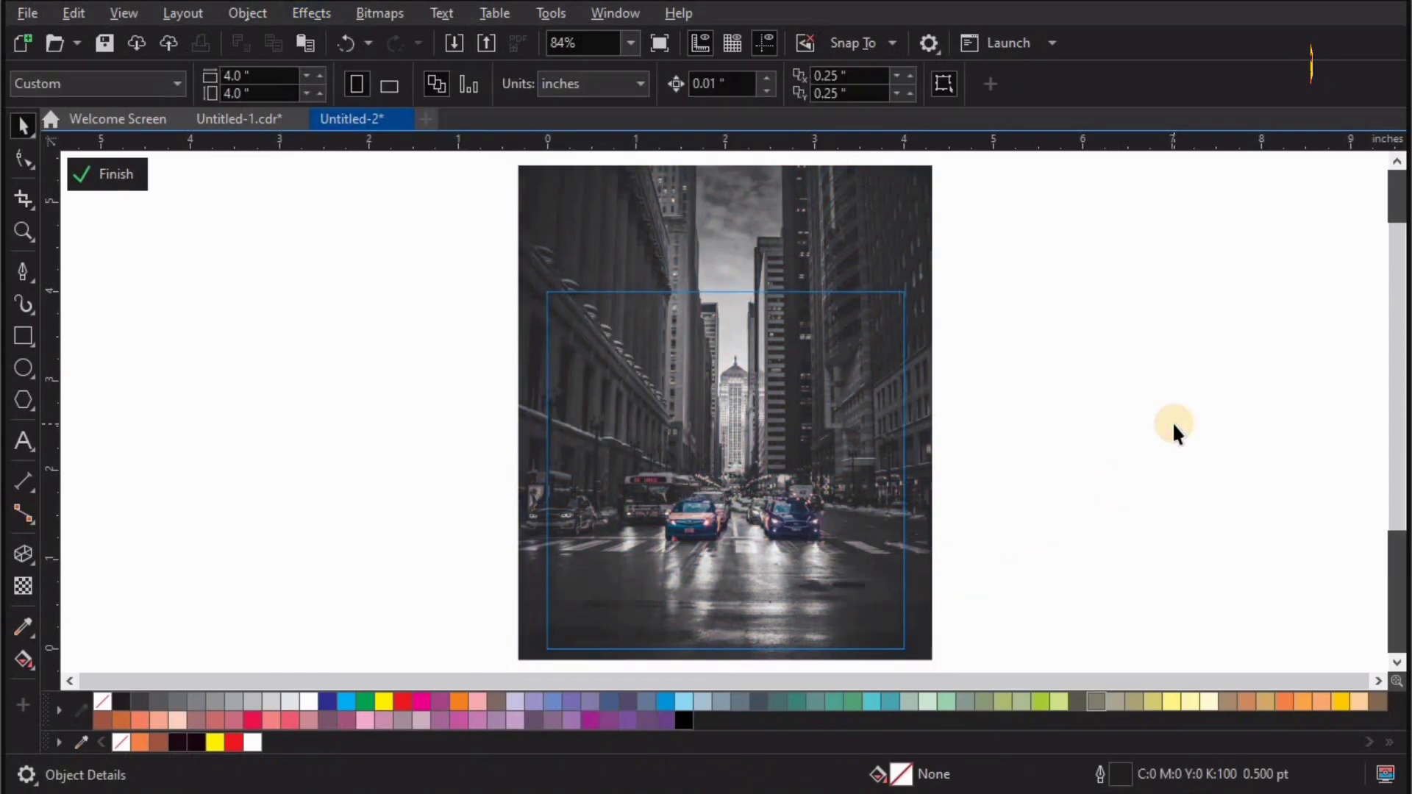
Step: Finish PowerClip editing and return to the full poster layout
{"action": "left_click", "coordinate": [720, 506]}
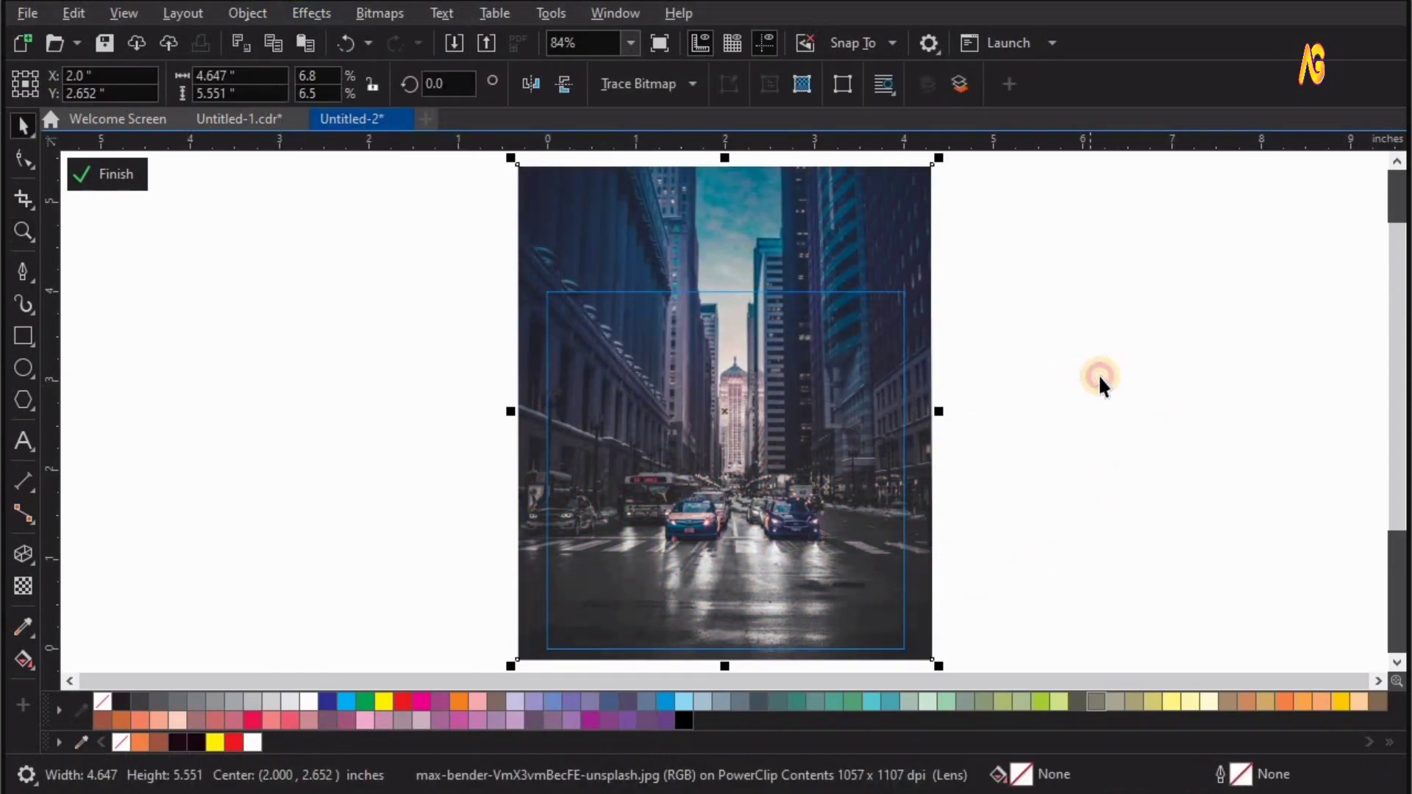
{"action": "left_click", "coordinate": [107, 174]}
{"action": "left_click", "coordinate": [190, 177]}
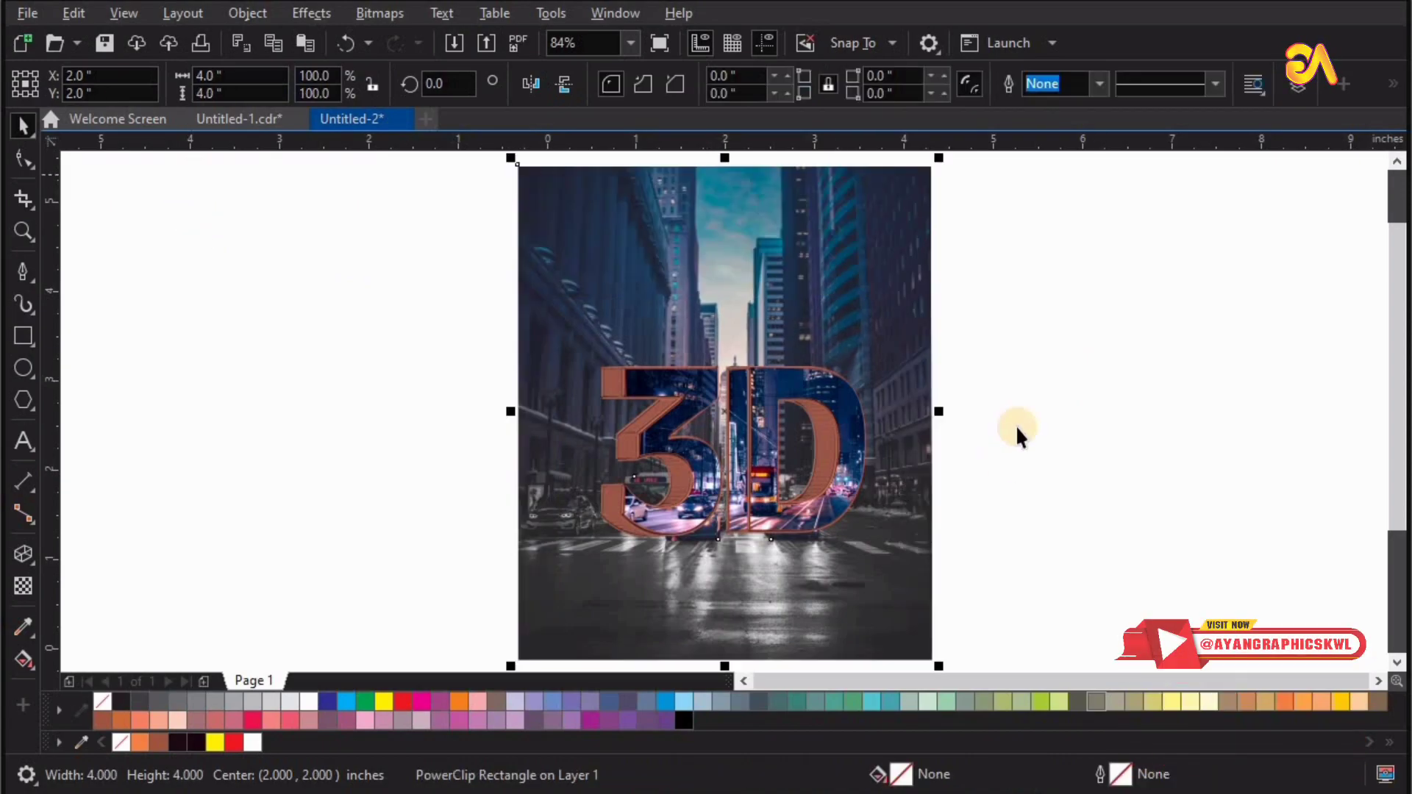
{"action": "key", "text": "z"}
{"action": "key", "text": "space"}
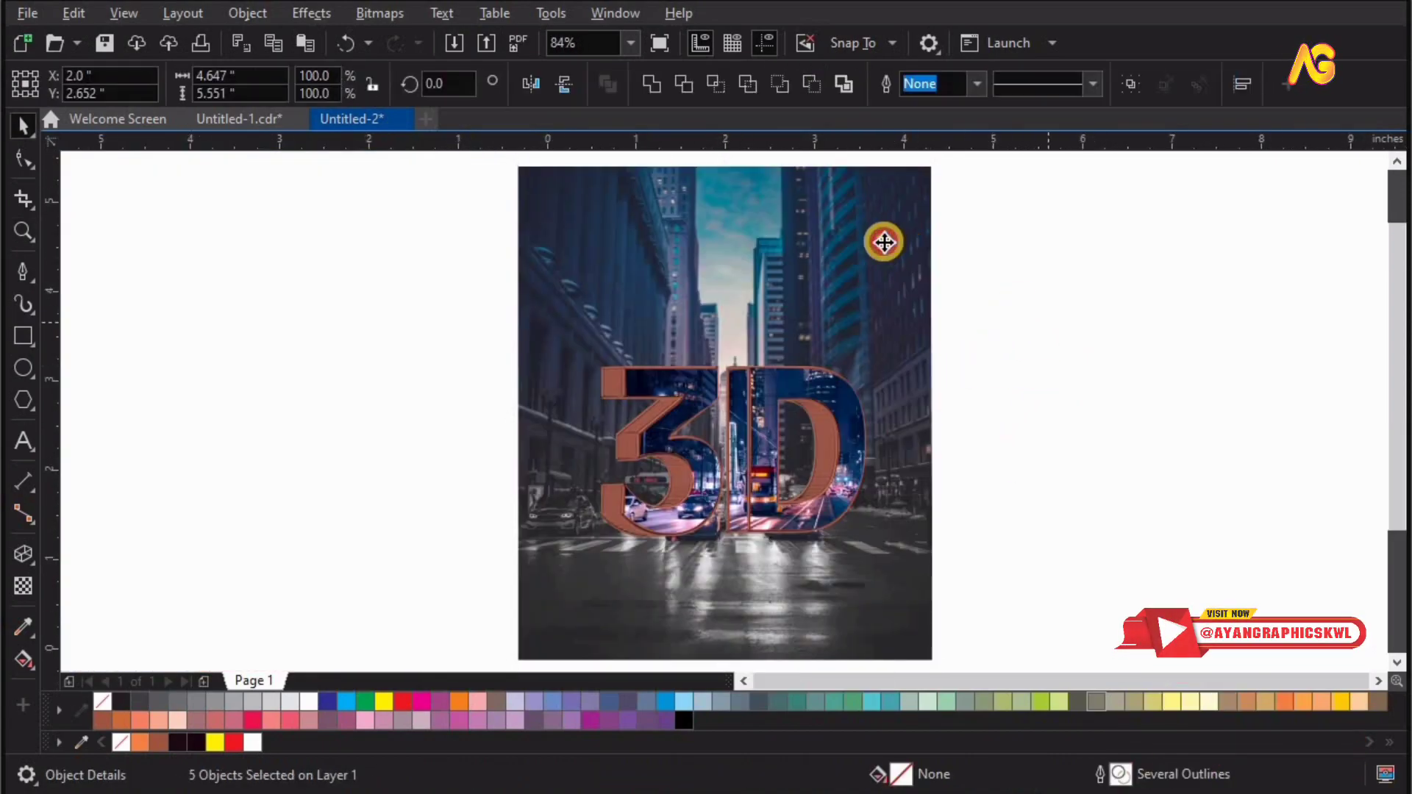
Step: Desaturate the street photo again, then undo back to the fading-to-grey result
{"action": "left_click", "coordinate": [883, 243]}
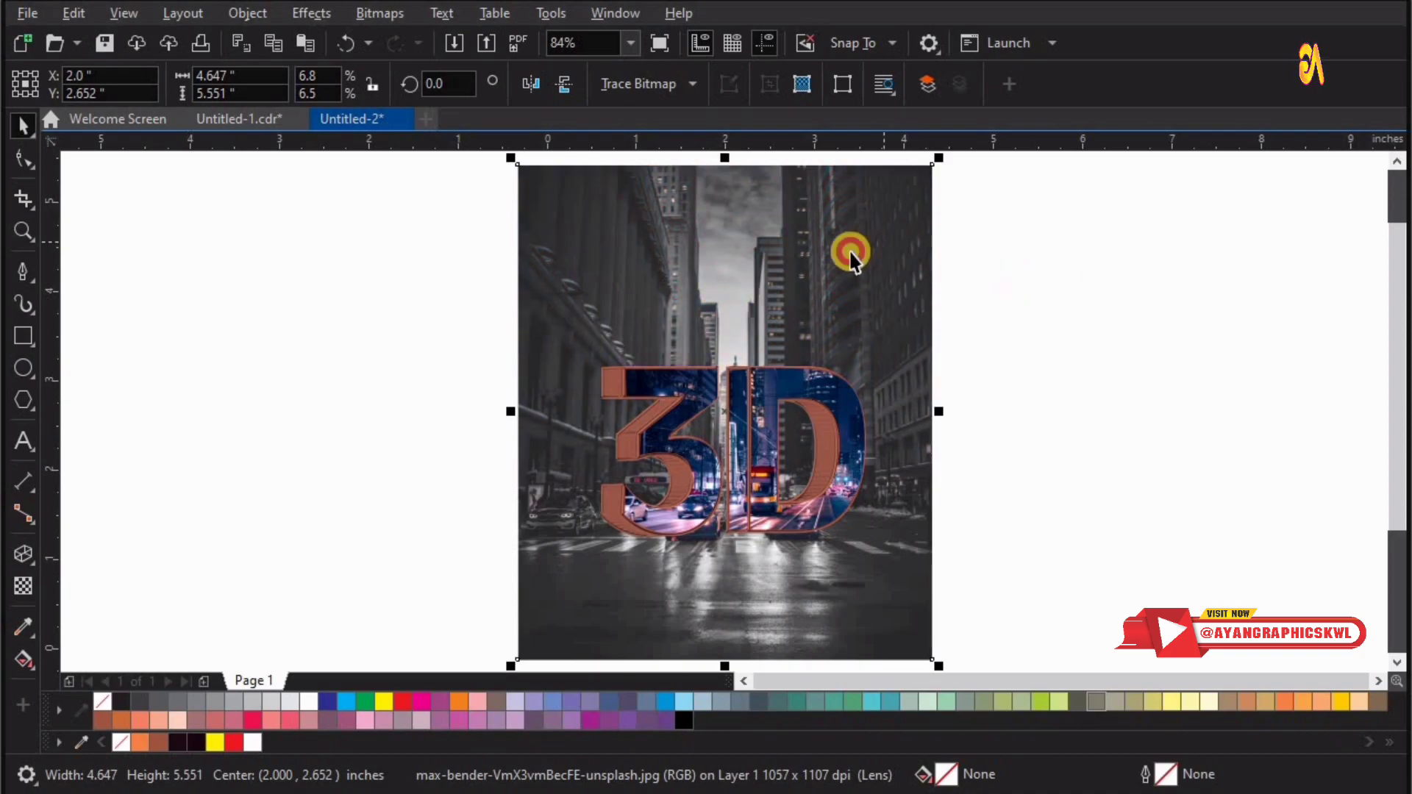
{"action": "left_click", "coordinate": [851, 253]}
{"action": "key", "text": "ctrl+z"}
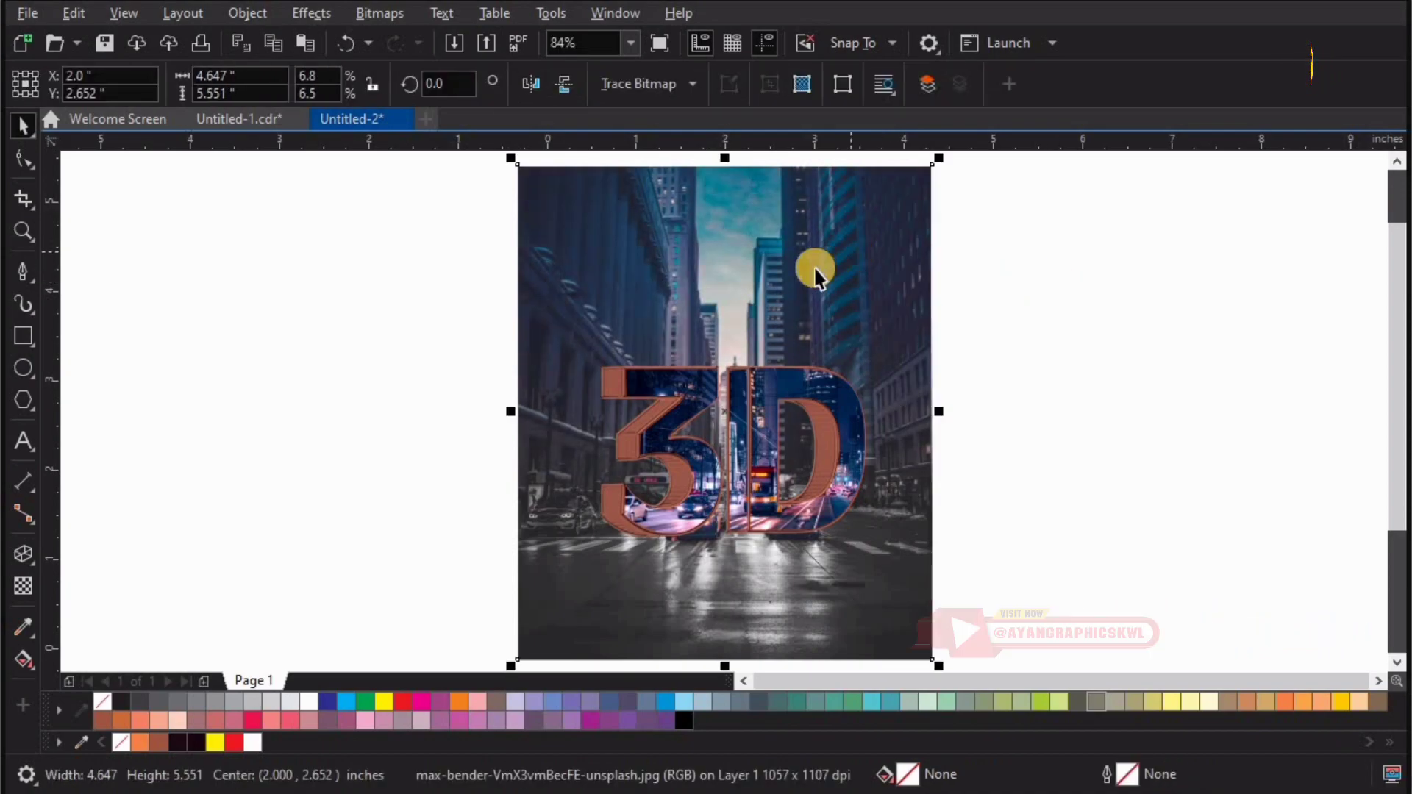
{"action": "key", "text": "ctrl+z"}
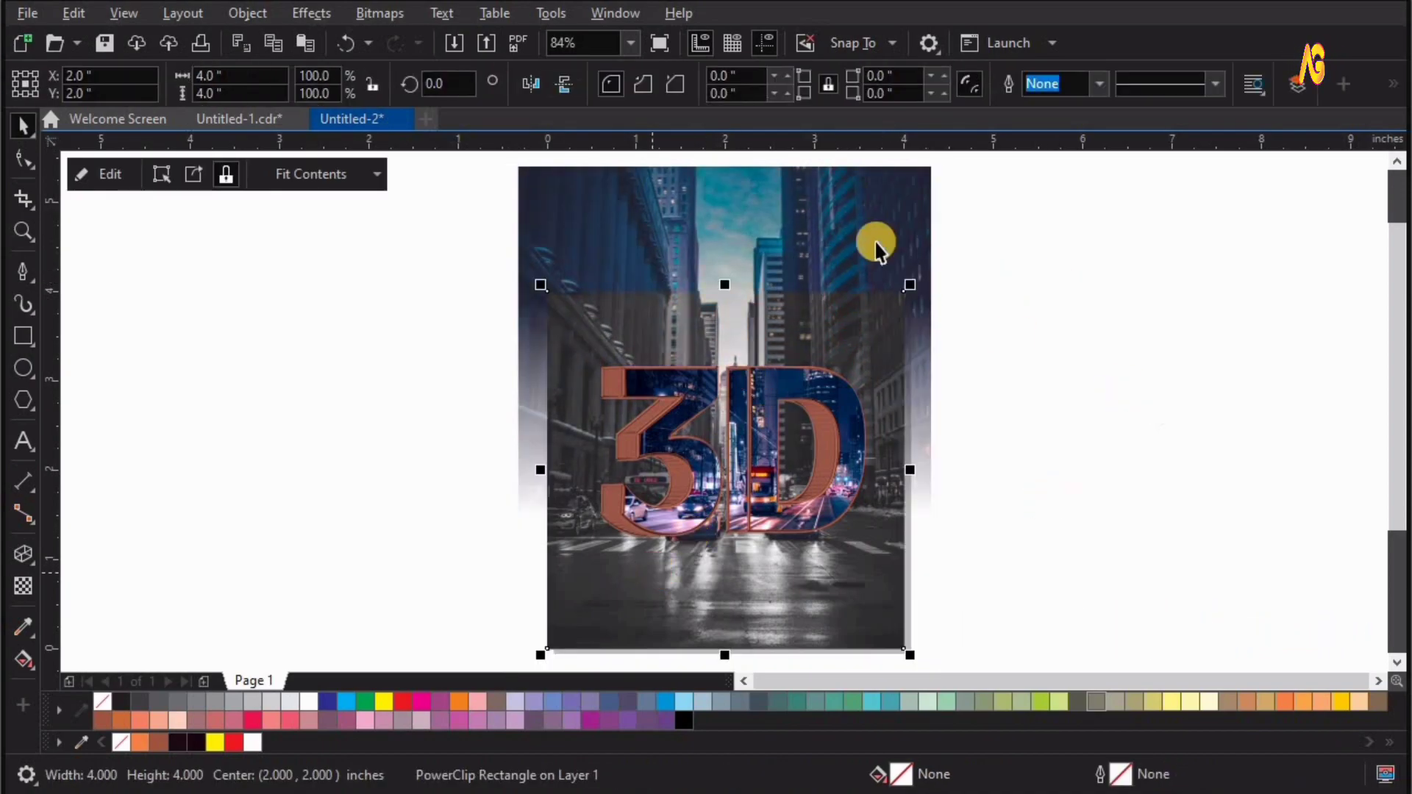
{"action": "key", "text": "Escape"}
{"action": "key", "text": "ctrl+z"}
Step: Bring the taxi, dark sedan and bus-sign cutouts in front of the 3D letters
{"action": "key", "text": "z"}
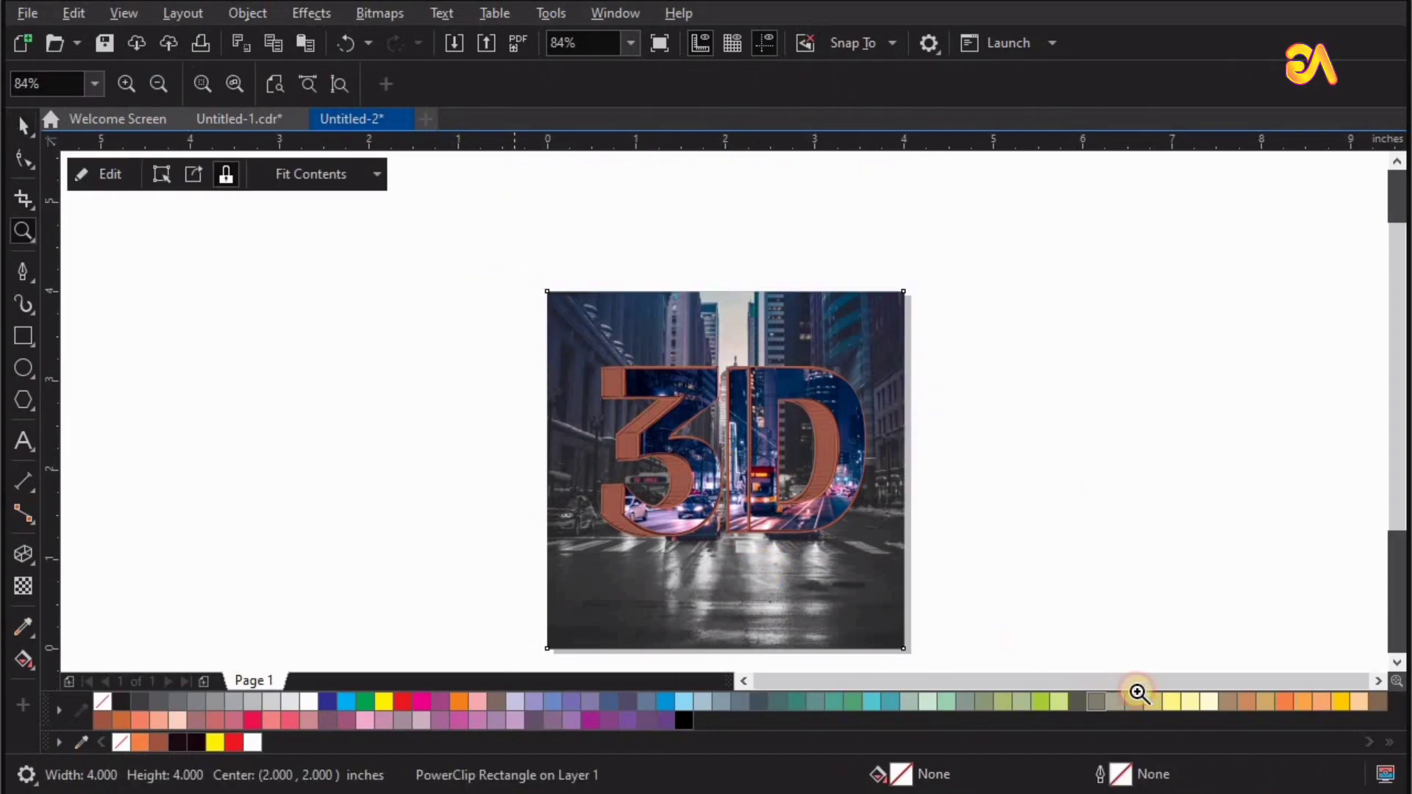
{"action": "left_click", "coordinate": [1012, 382]}
{"action": "key", "text": "space"}
{"action": "left_click_drag", "start_coordinate": [1110, 340], "coordinate": [416, 562]}
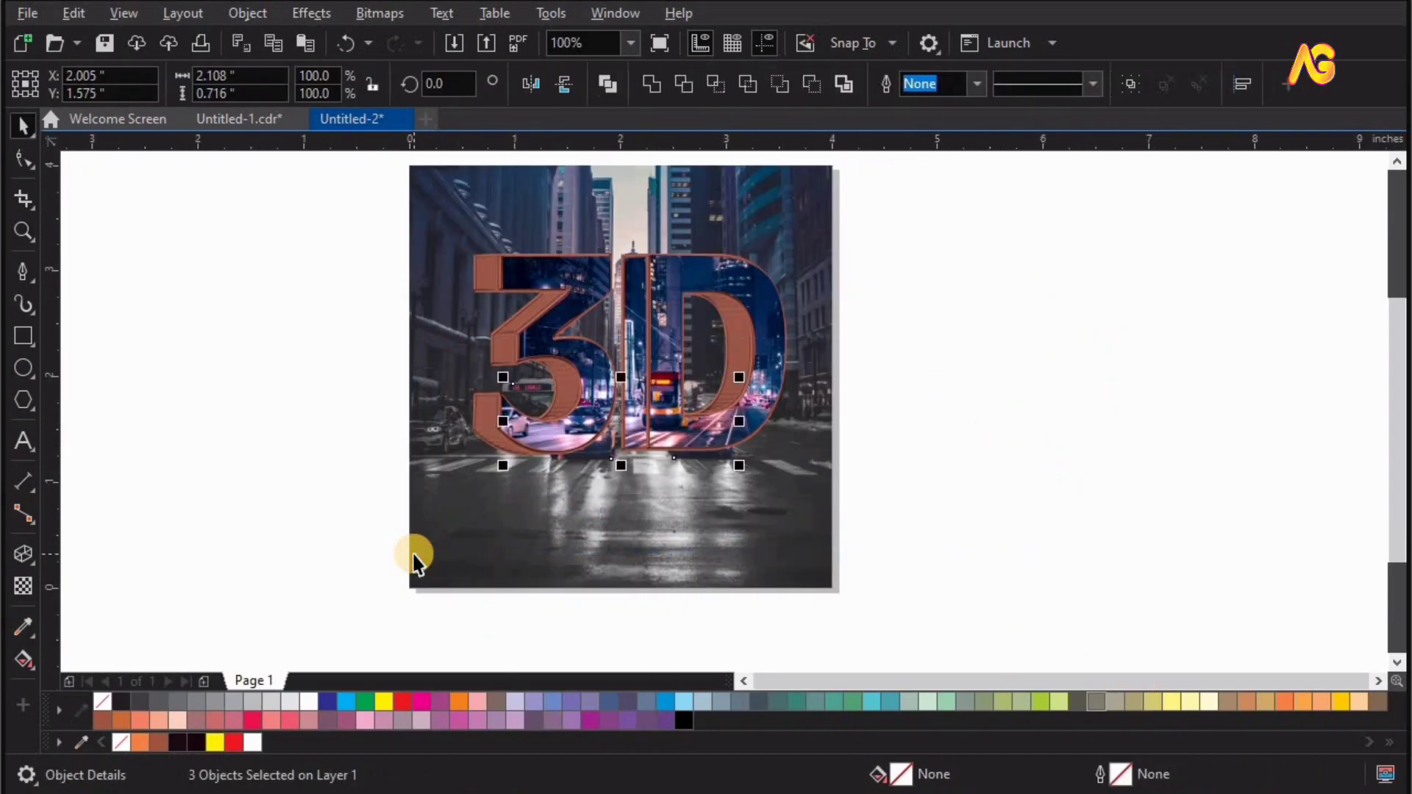
{"action": "key", "text": "shift+Page_Up"}
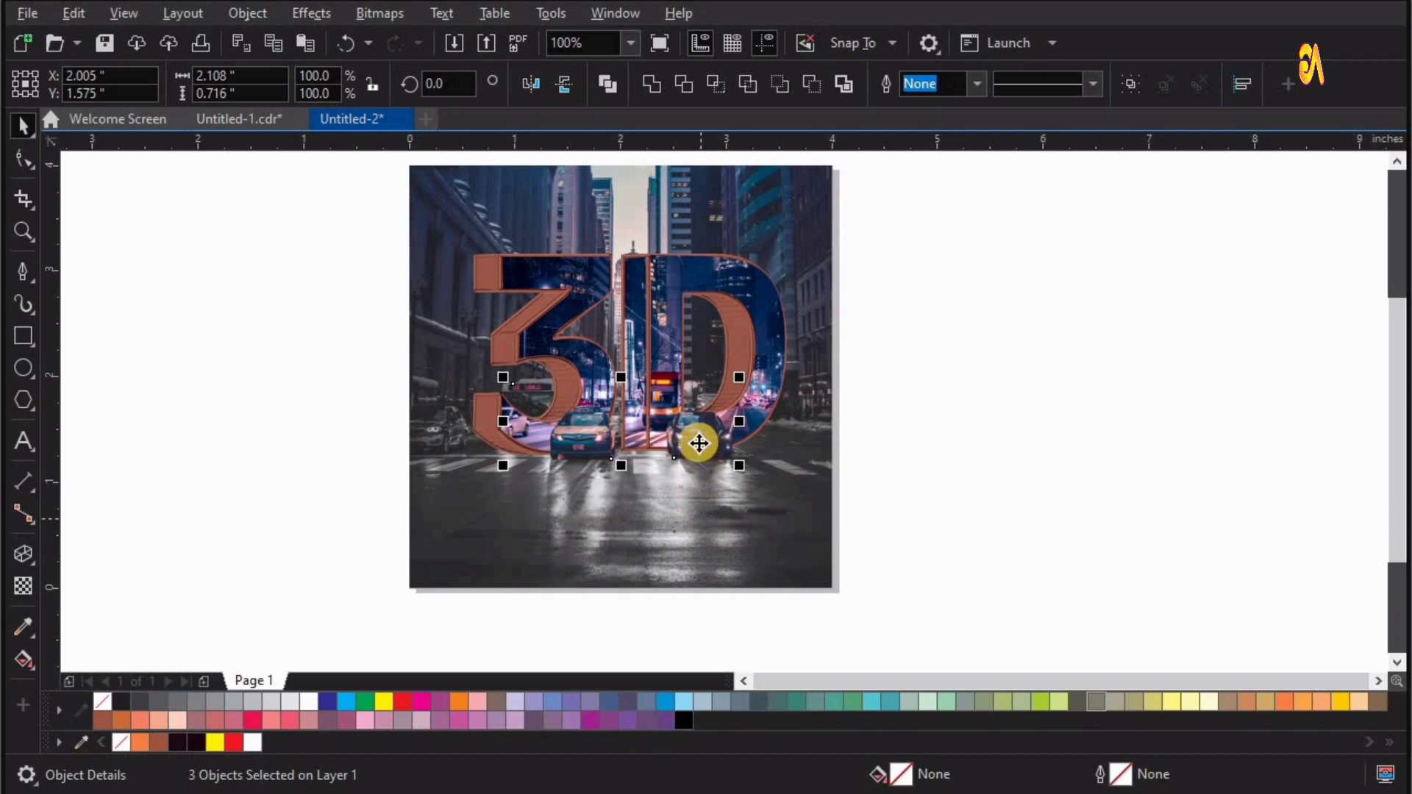
{"action": "right_click", "coordinate": [698, 442]}
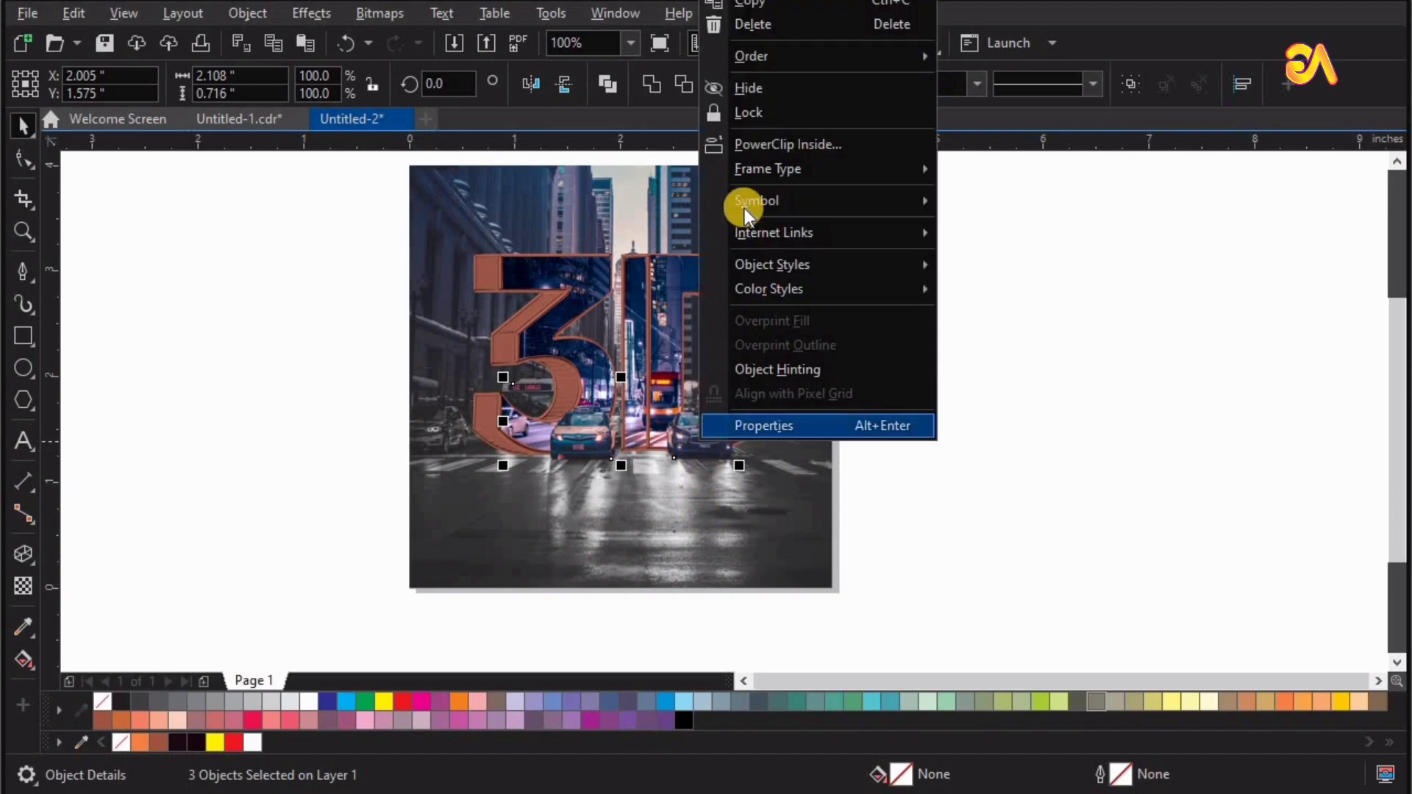
{"action": "left_click", "coordinate": [742, 59]}
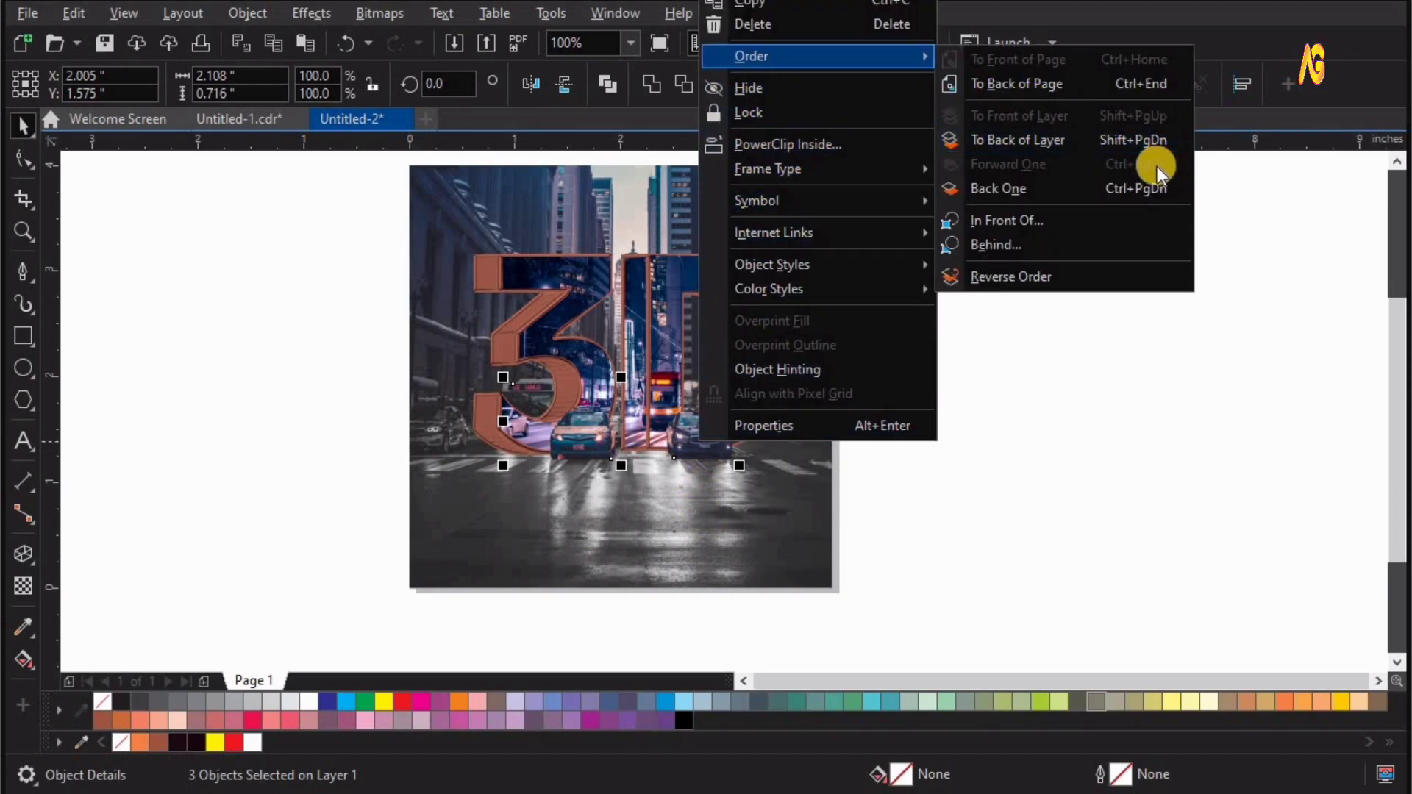
{"action": "left_click", "coordinate": [1151, 441]}
{"action": "left_click", "coordinate": [1103, 463]}
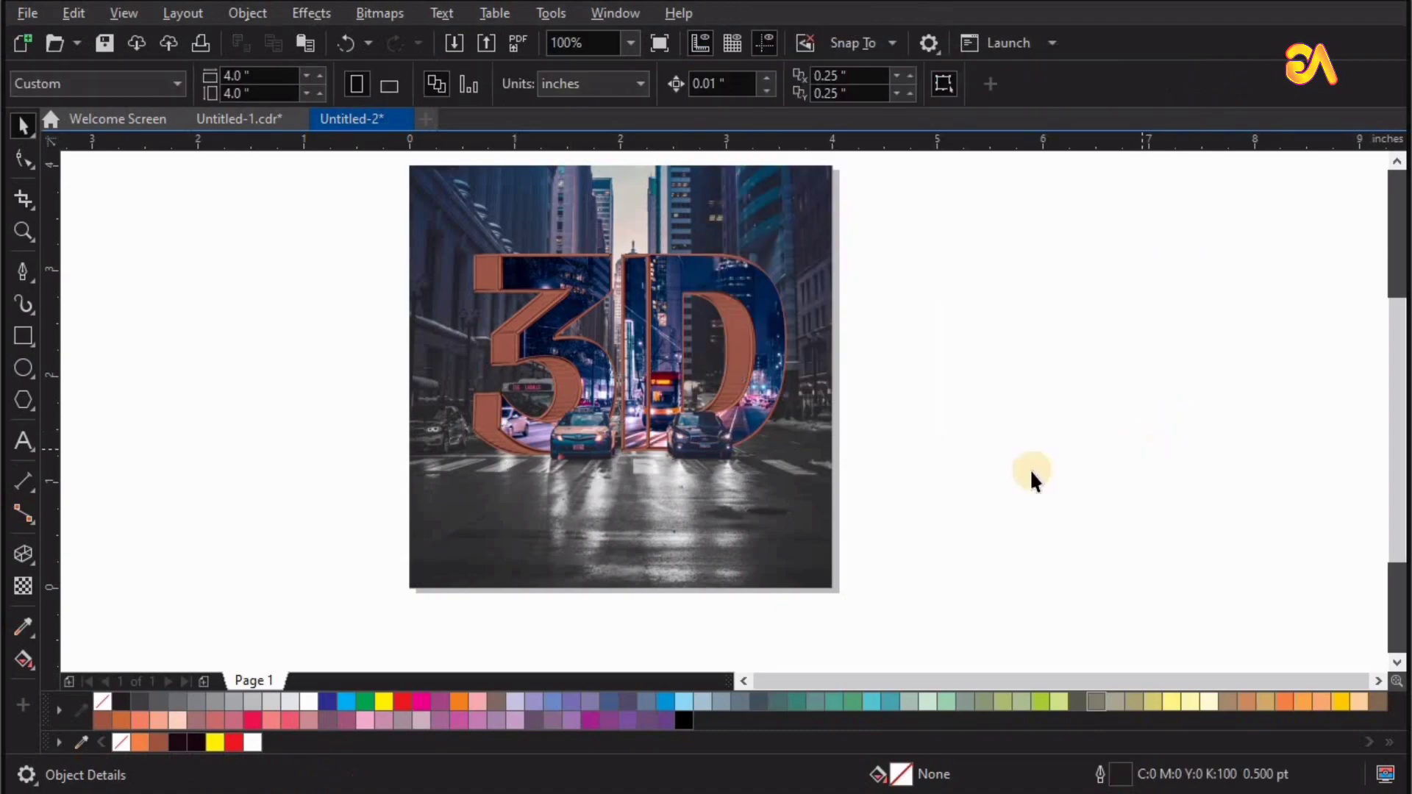
{"action": "scroll", "coordinate": [610, 553], "scroll_direction": "up", "scroll_amount": 1}
Step: Draw a thin flat ellipse under the taxi, filled near-black #17070C
{"action": "left_click_drag", "start_coordinate": [385, 385], "coordinate": [989, 591]}
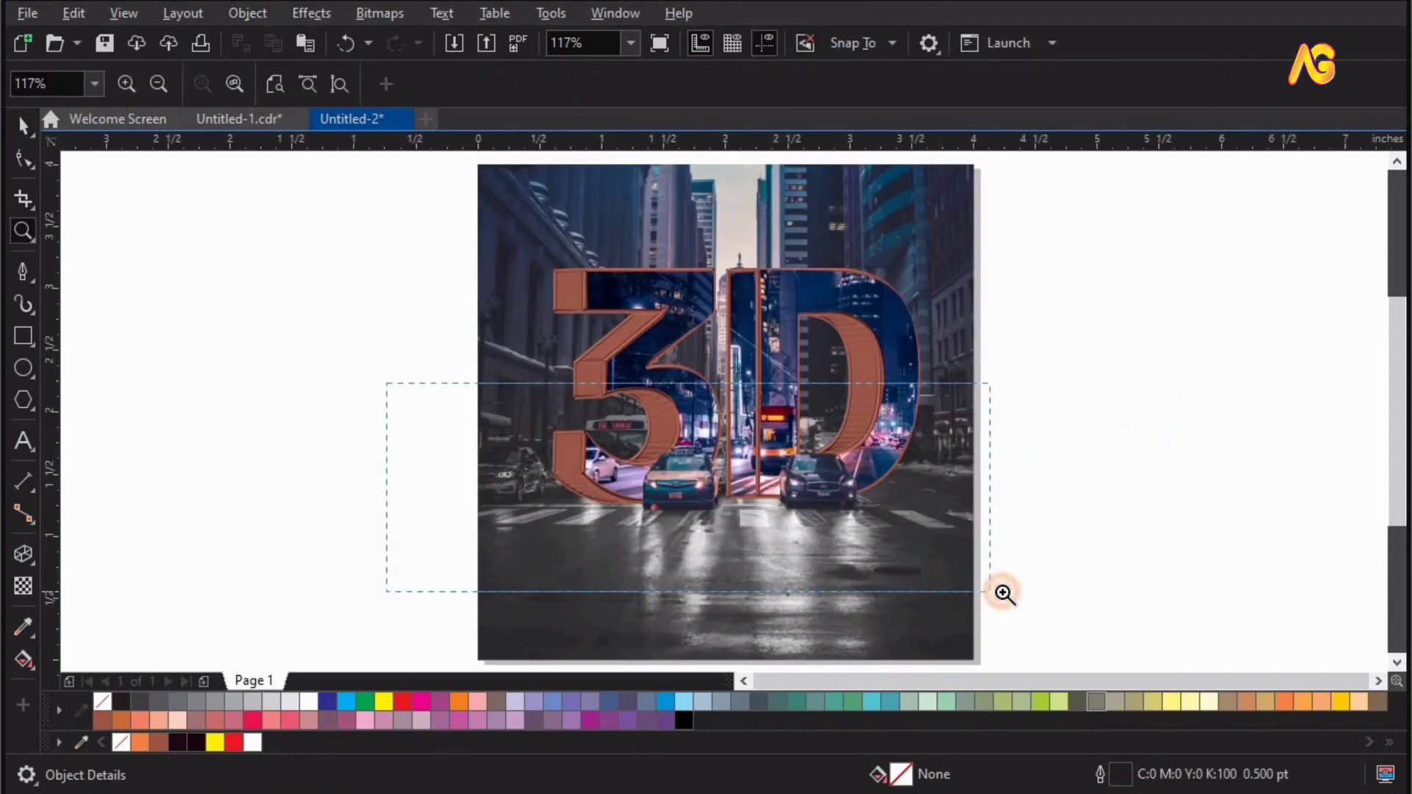
{"action": "left_click", "coordinate": [23, 367]}
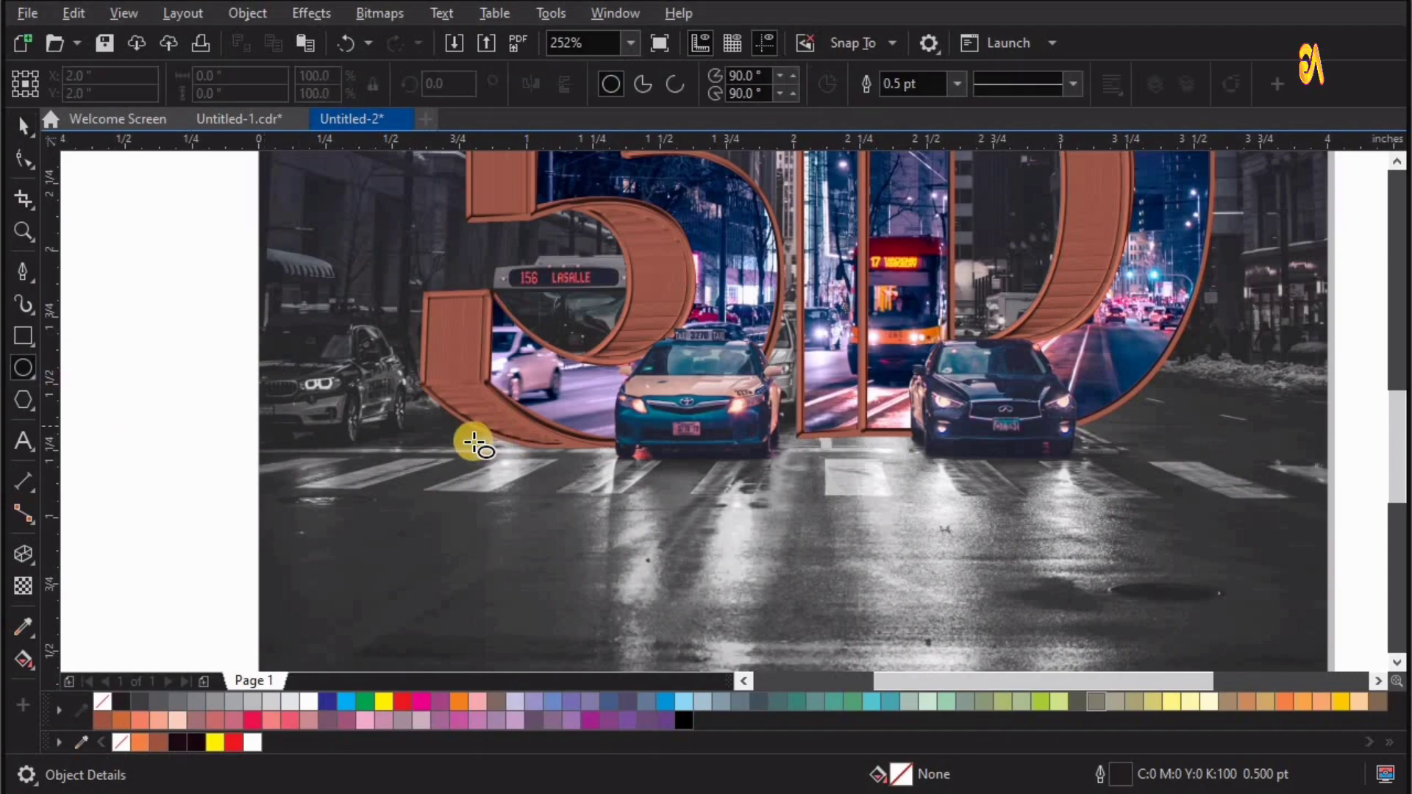
{"action": "left_click_drag", "start_coordinate": [471, 443], "coordinate": [763, 461]}
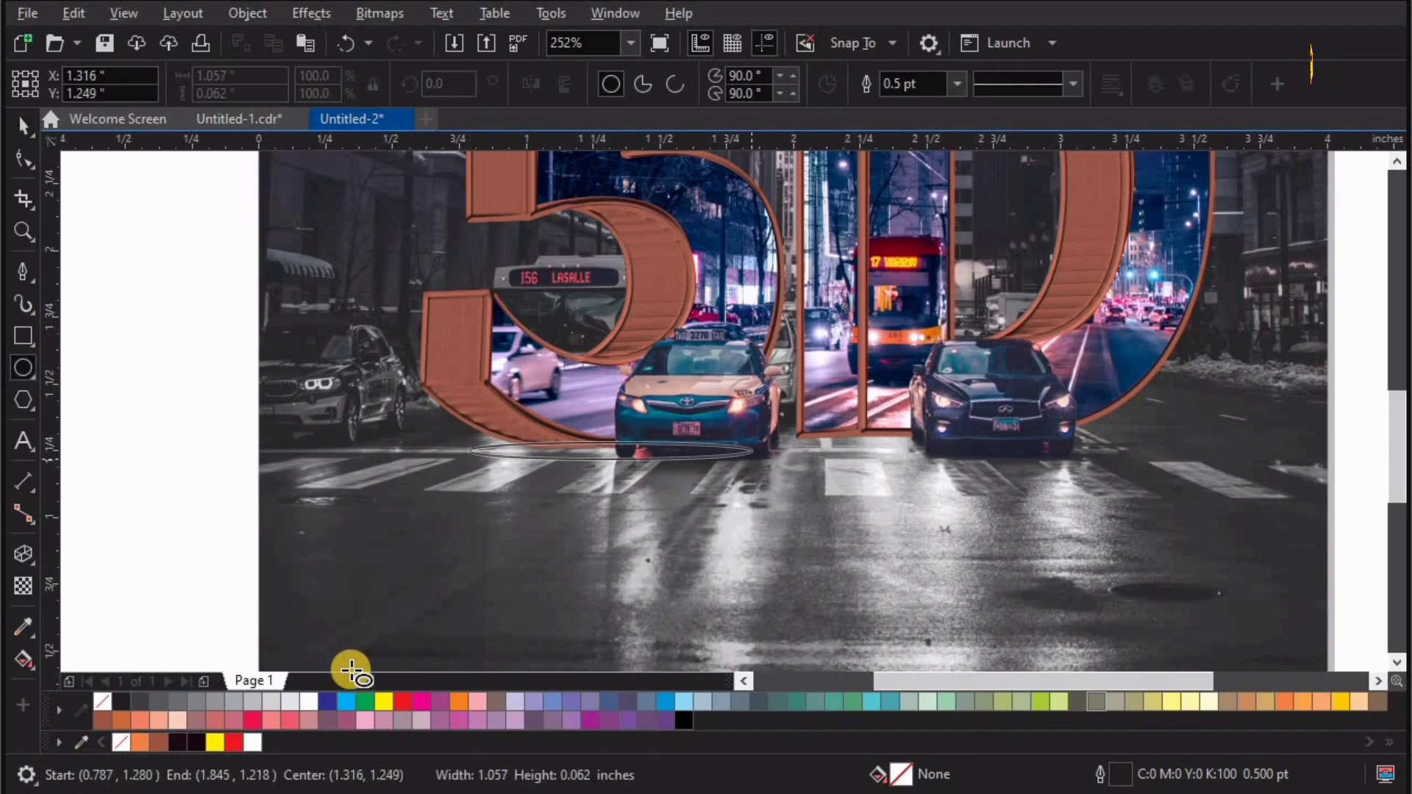
{"action": "left_click", "coordinate": [196, 741]}
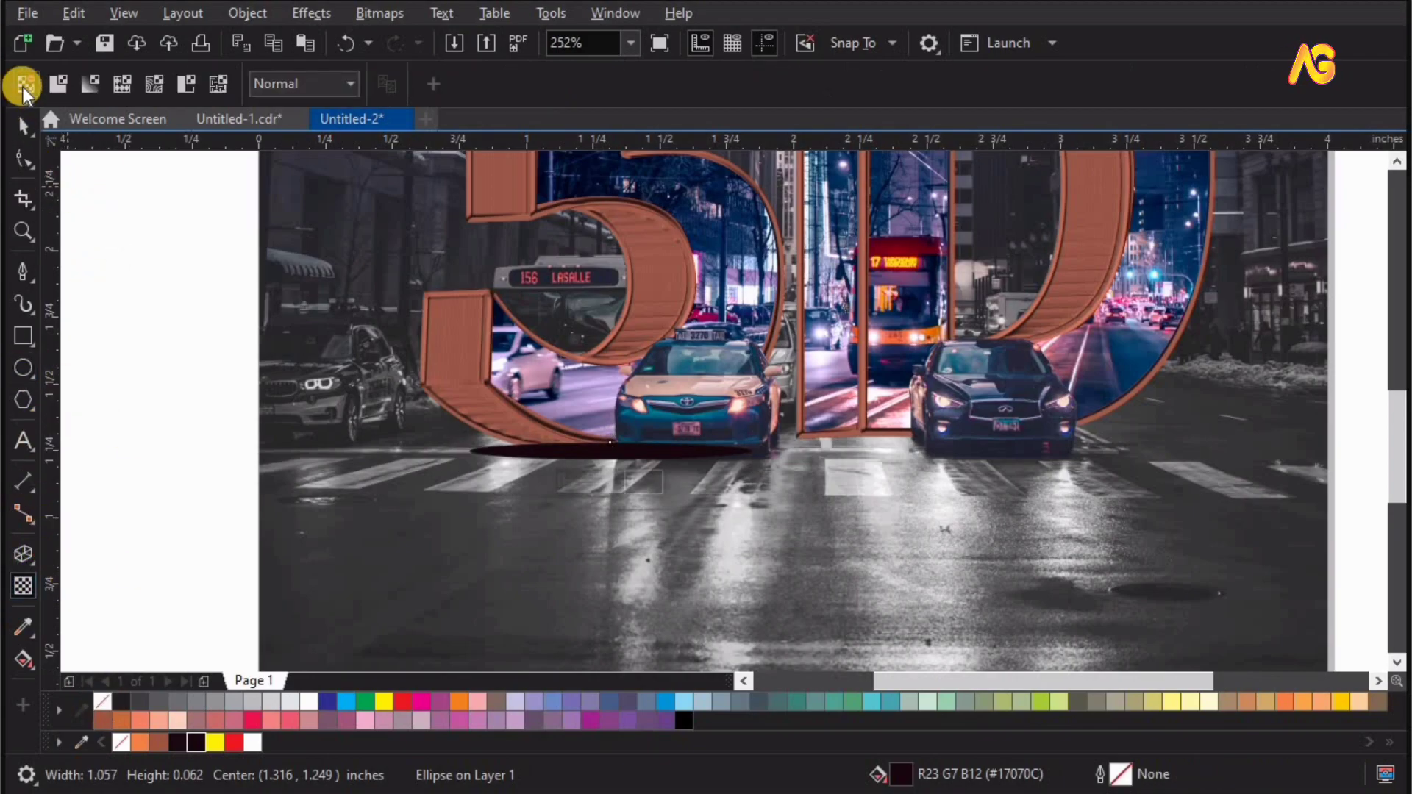
Step: Make the shadow ellipse uniformly transparent and nudge it into place under the taxi
{"action": "left_click", "coordinate": [89, 86]}
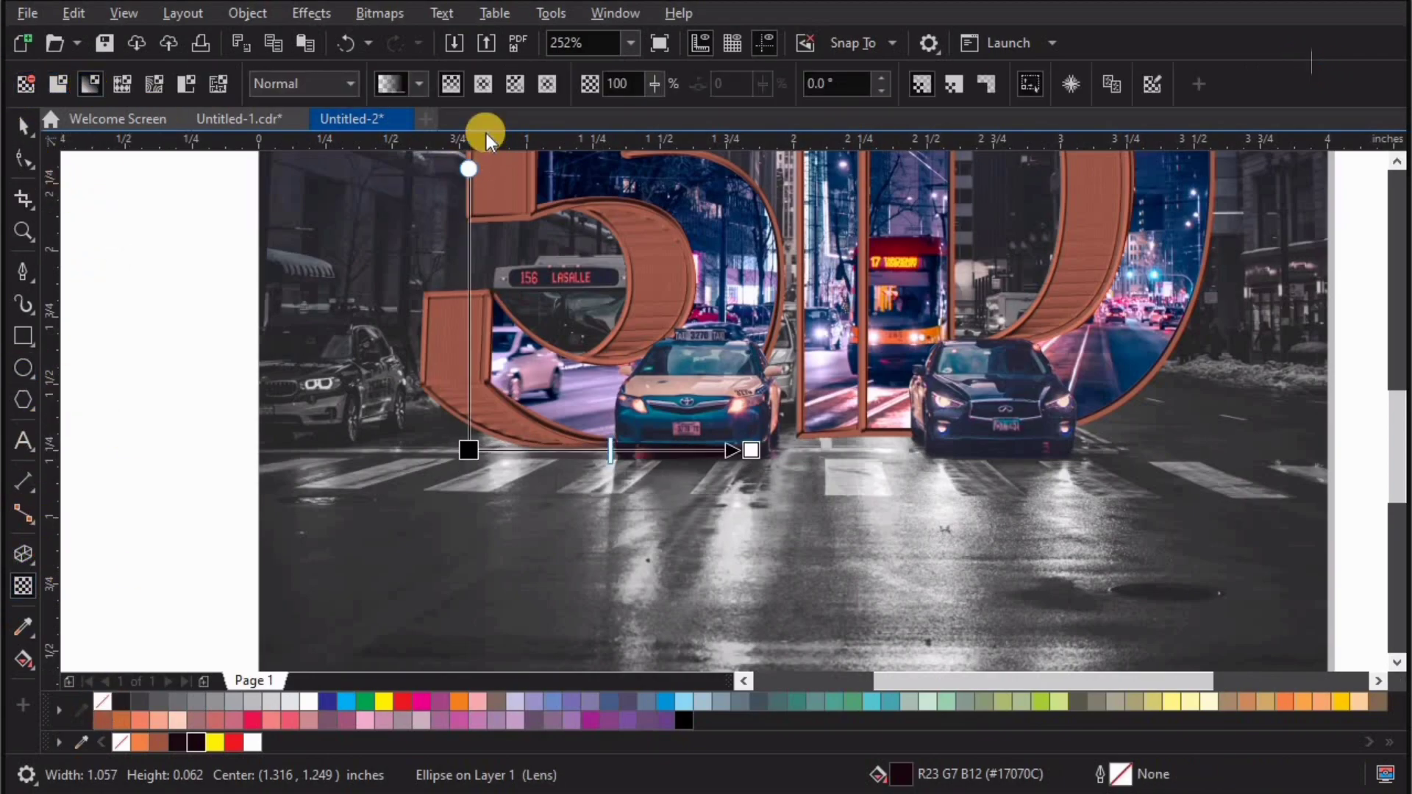
{"action": "left_click", "coordinate": [483, 95]}
{"action": "key", "text": "space"}
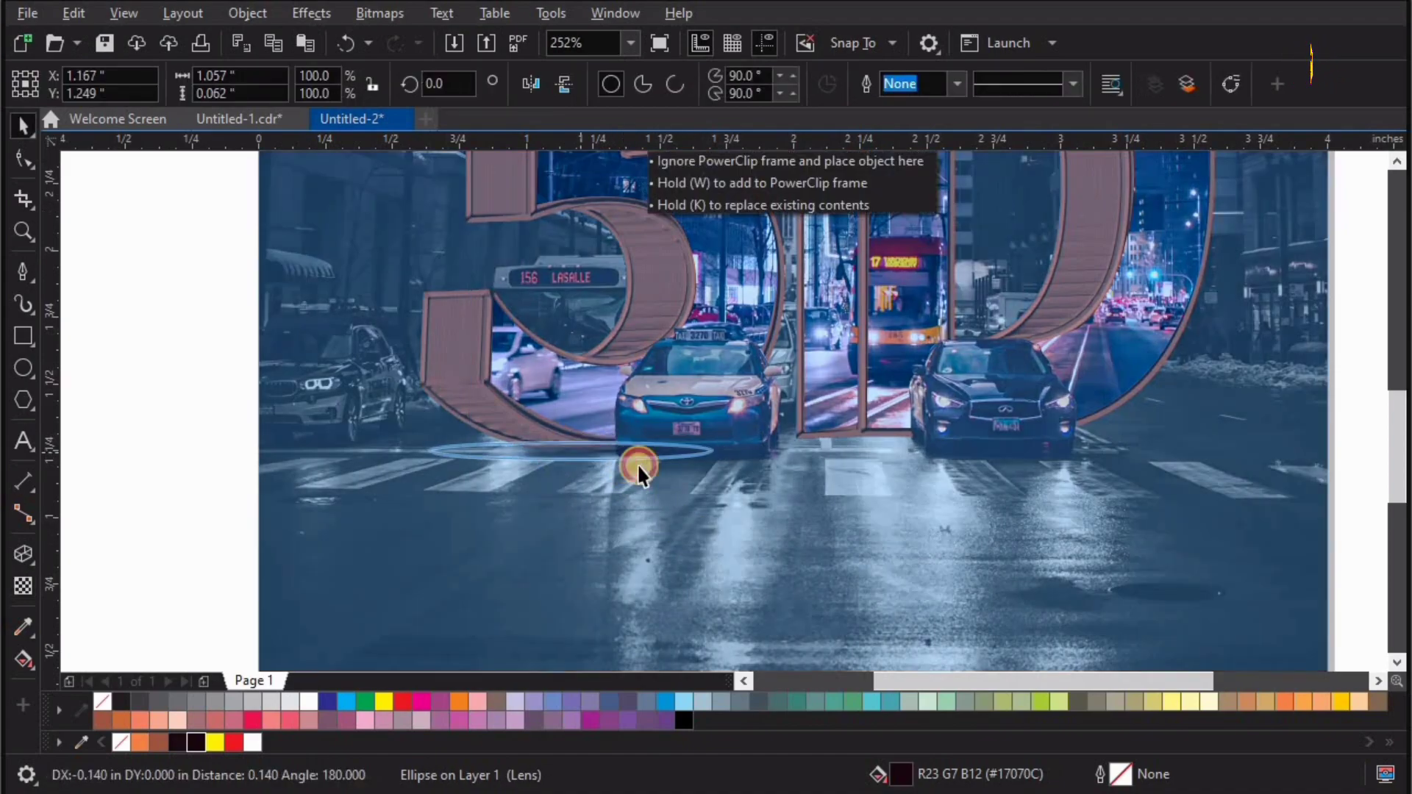
{"action": "mouse_move", "coordinate": [621, 458]}
{"action": "left_mouse_down"}
{"action": "mouse_move", "coordinate": [552, 458]}
{"action": "mouse_move", "coordinate": [629, 451]}
{"action": "left_mouse_up"}
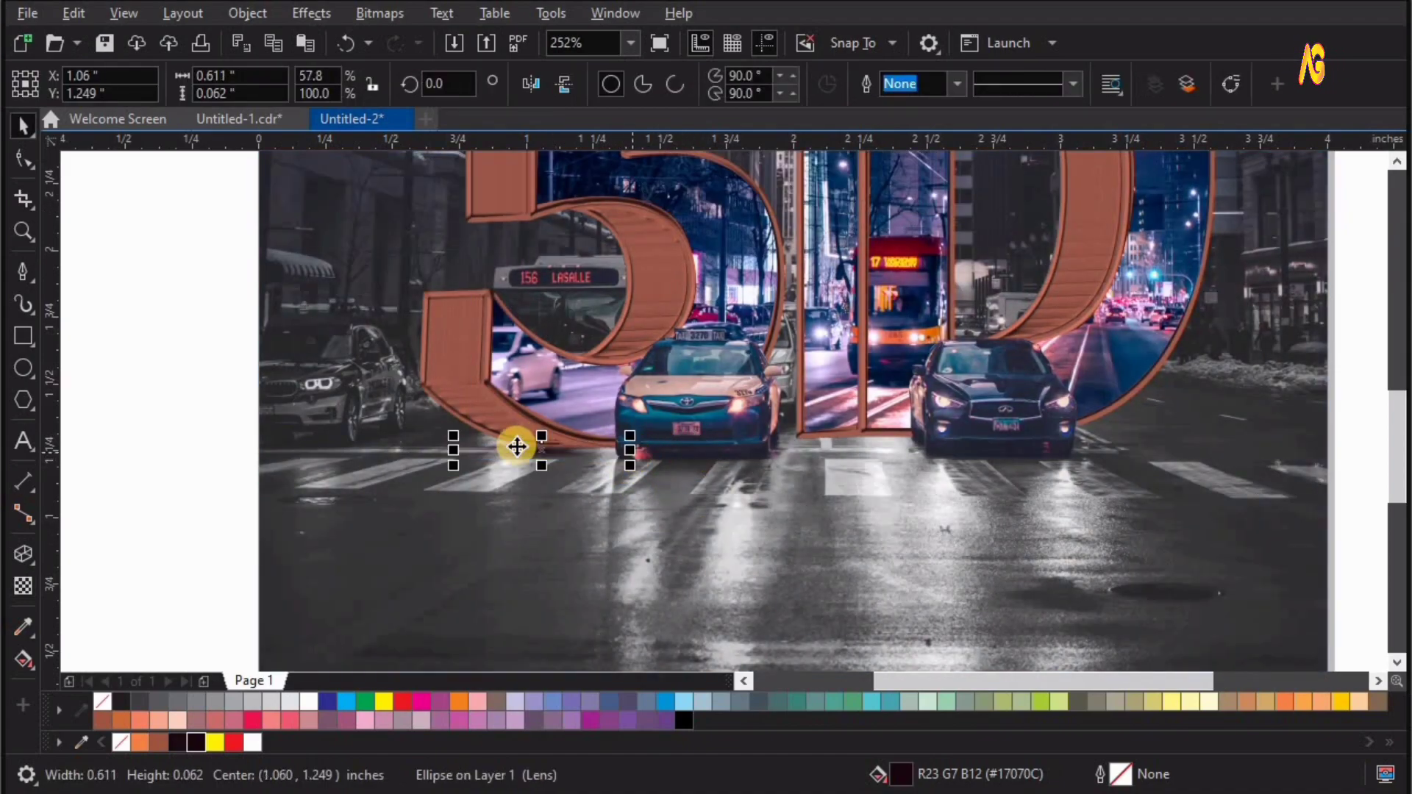
Step: Duplicate the shadow ellipse with Copy and Paste
{"action": "left_click", "coordinate": [74, 13]}
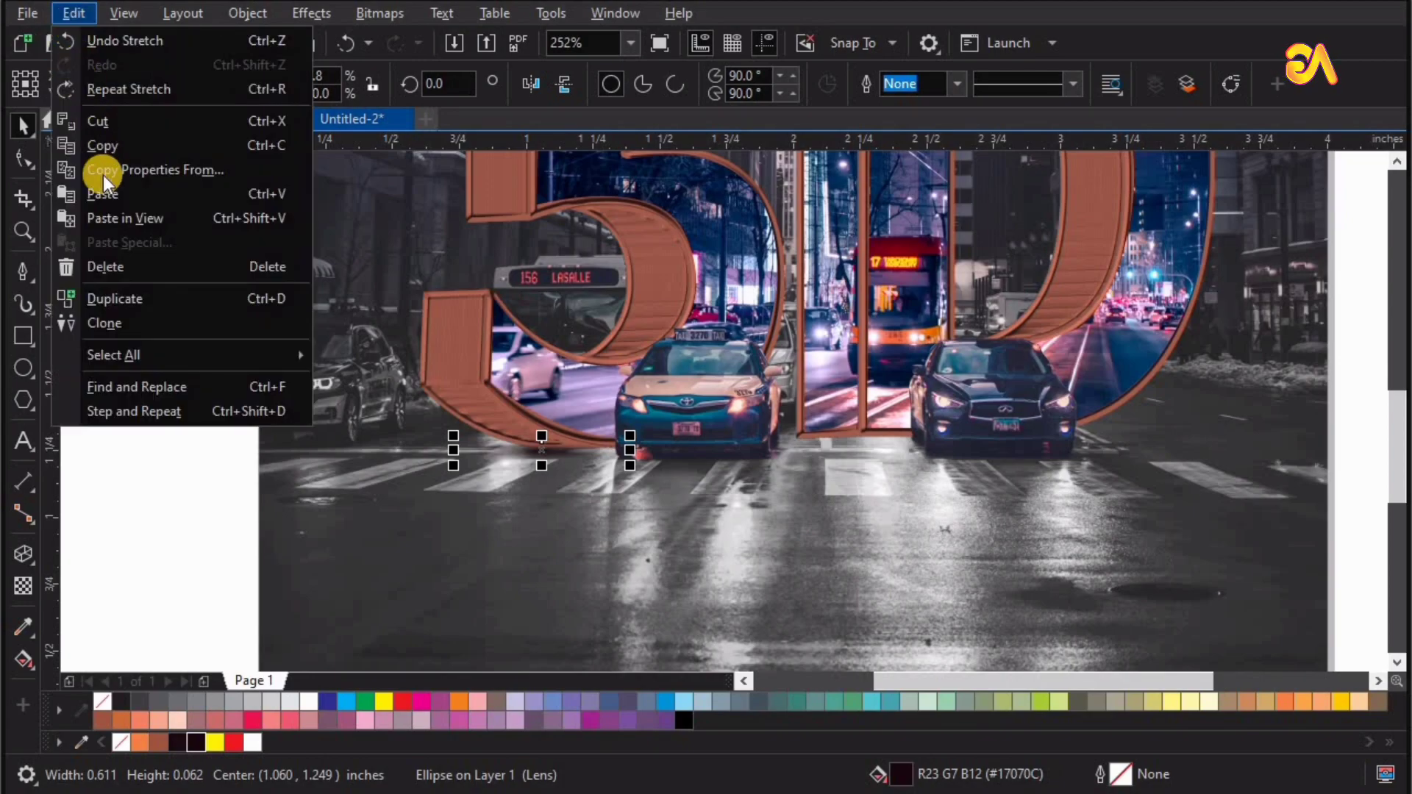
{"action": "left_click", "coordinate": [70, 142]}
{"action": "left_click", "coordinate": [73, 14]}
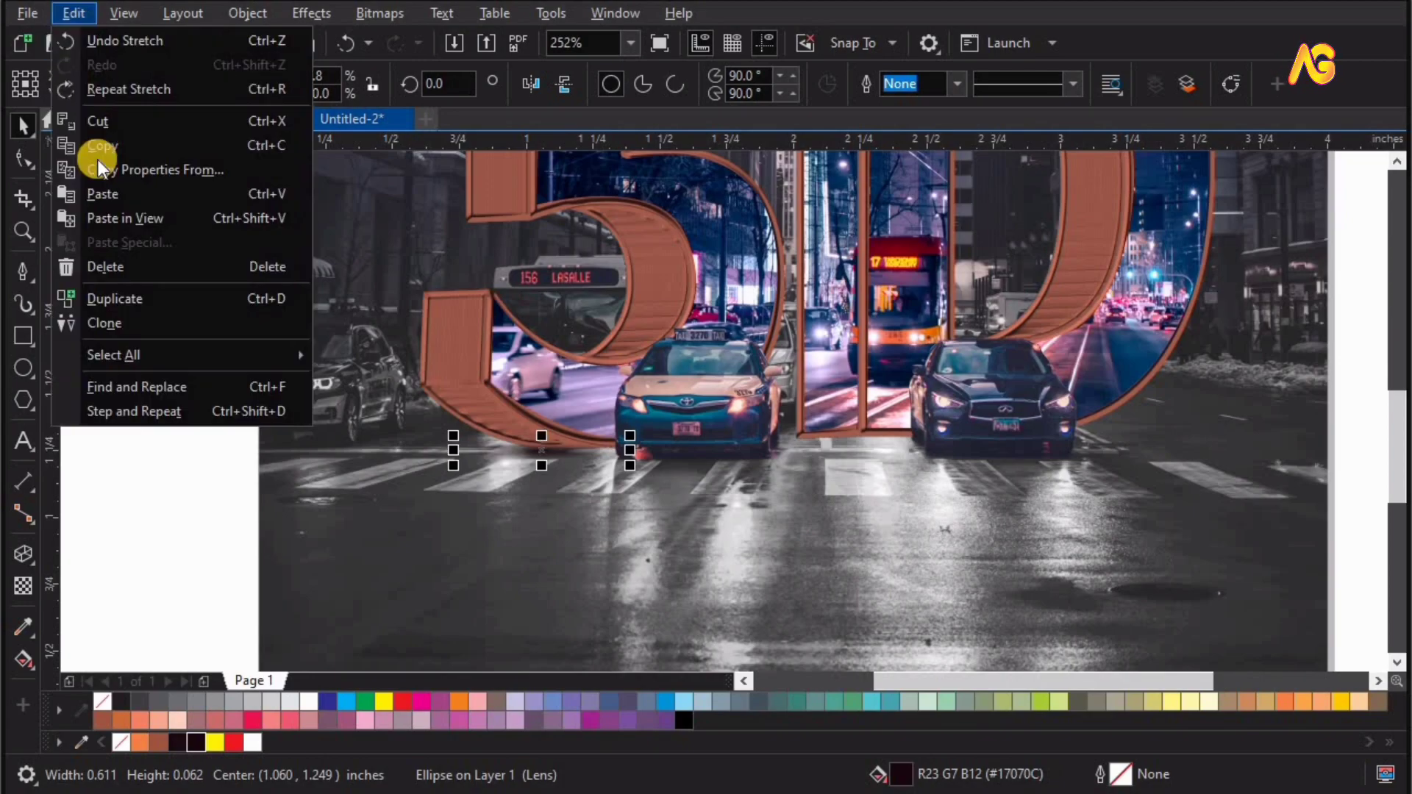
{"action": "left_click", "coordinate": [103, 194]}
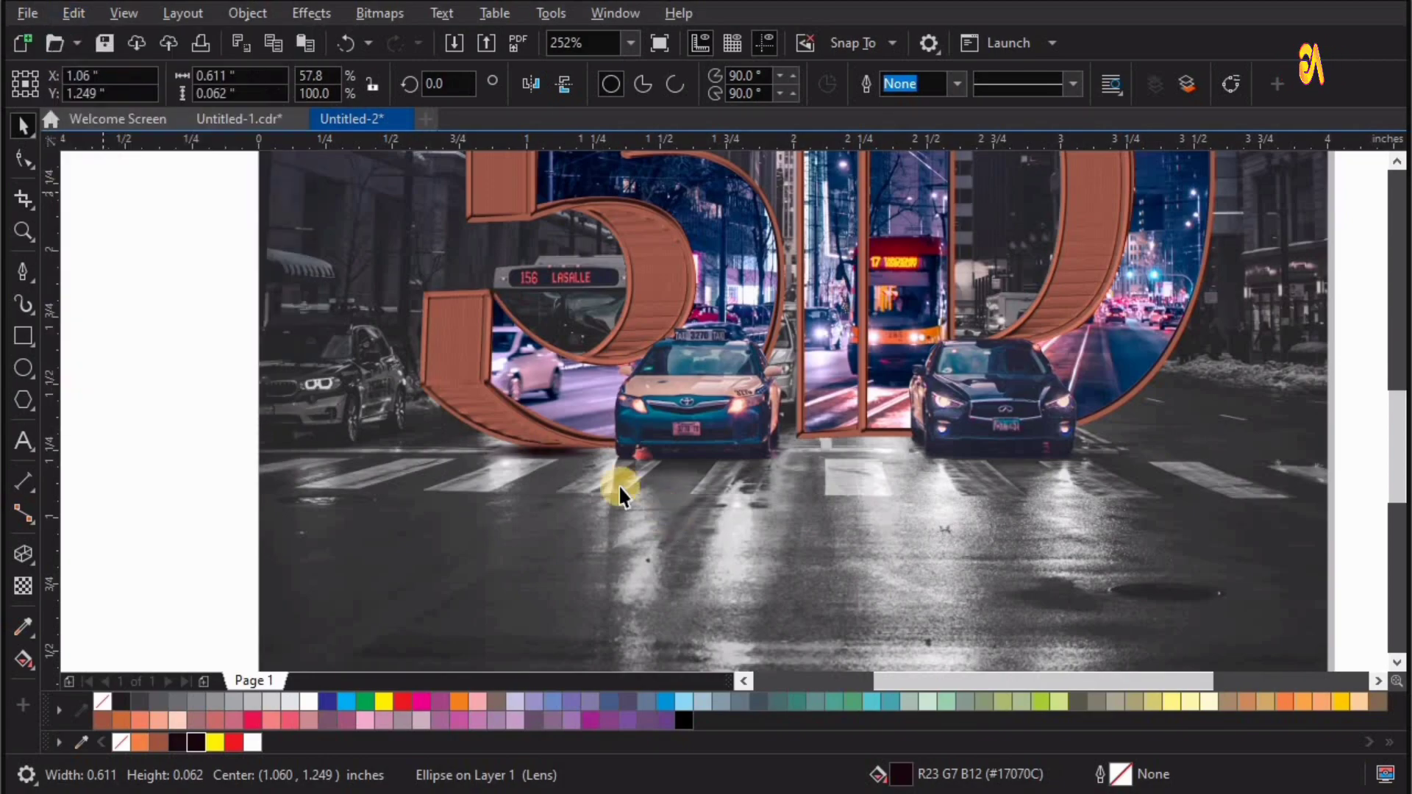
Step: Widen the shadows to 1.082 × 0.103 in, move them under the cars, and group them
{"action": "left_click", "coordinate": [630, 450], "text": "shift"}
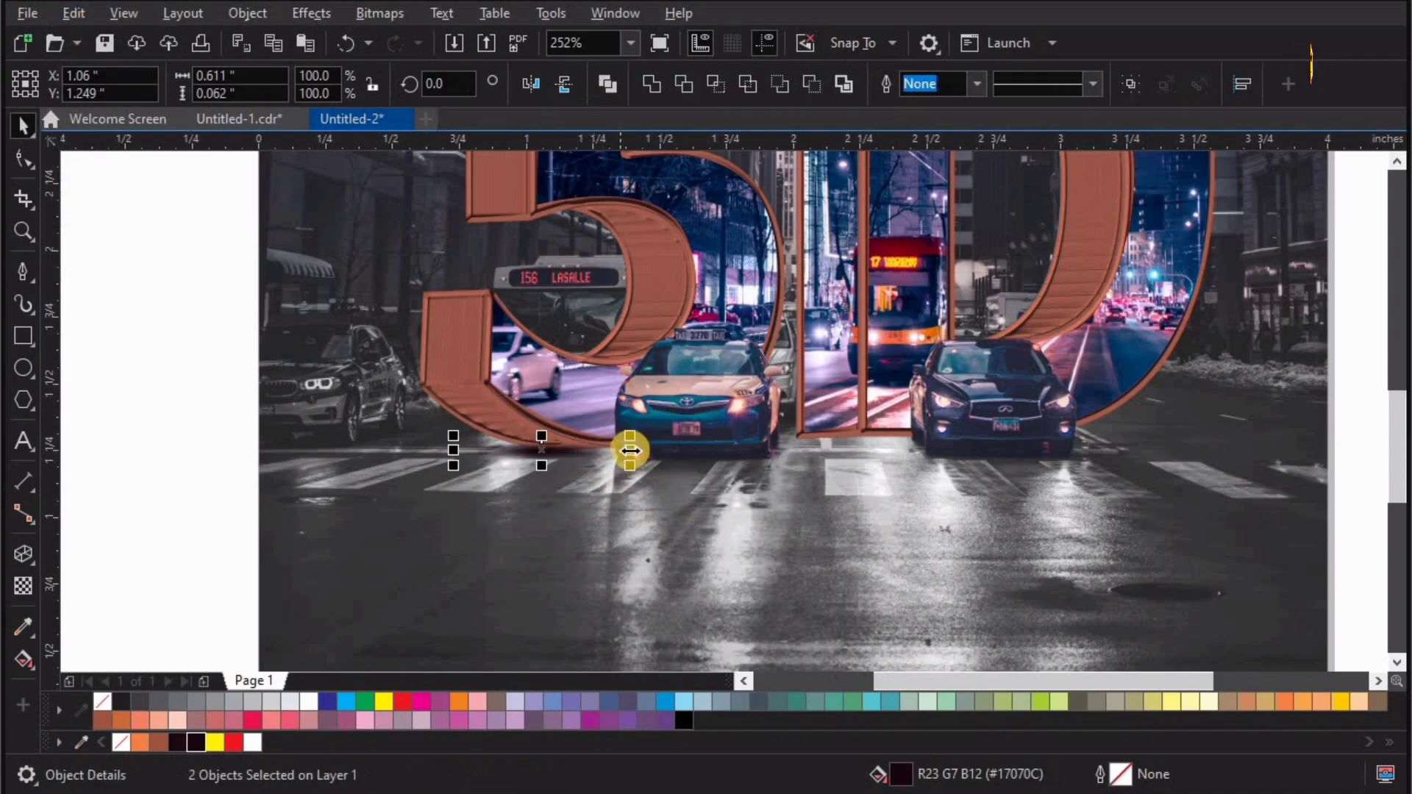
{"action": "left_click_drag", "start_coordinate": [693, 450], "coordinate": [661, 460]}
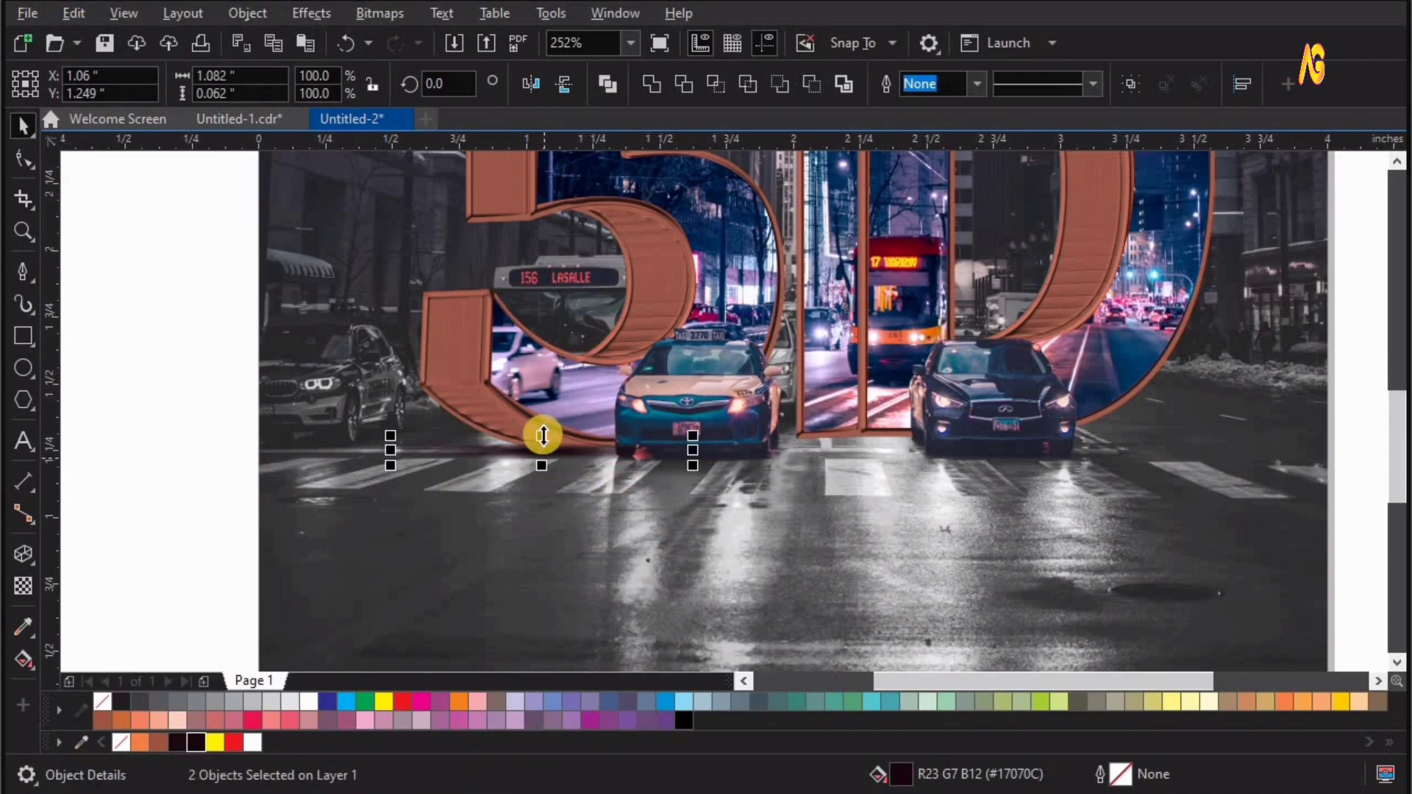
{"action": "left_click_drag", "start_coordinate": [542, 435], "coordinate": [608, 446]}
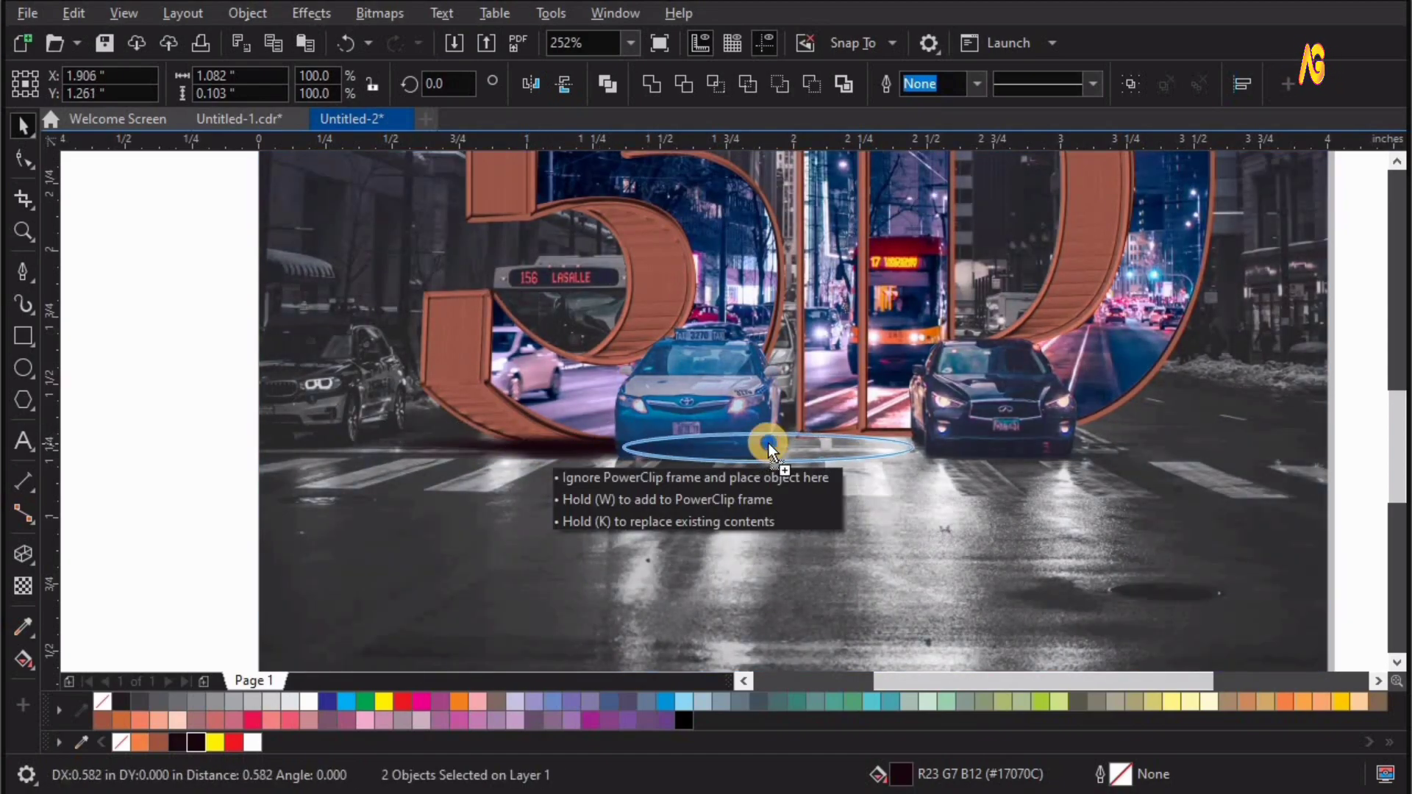
{"action": "left_click_drag", "start_coordinate": [607, 445], "coordinate": [989, 442]}
{"action": "left_click_drag", "start_coordinate": [674, 494], "coordinate": [312, 520]}
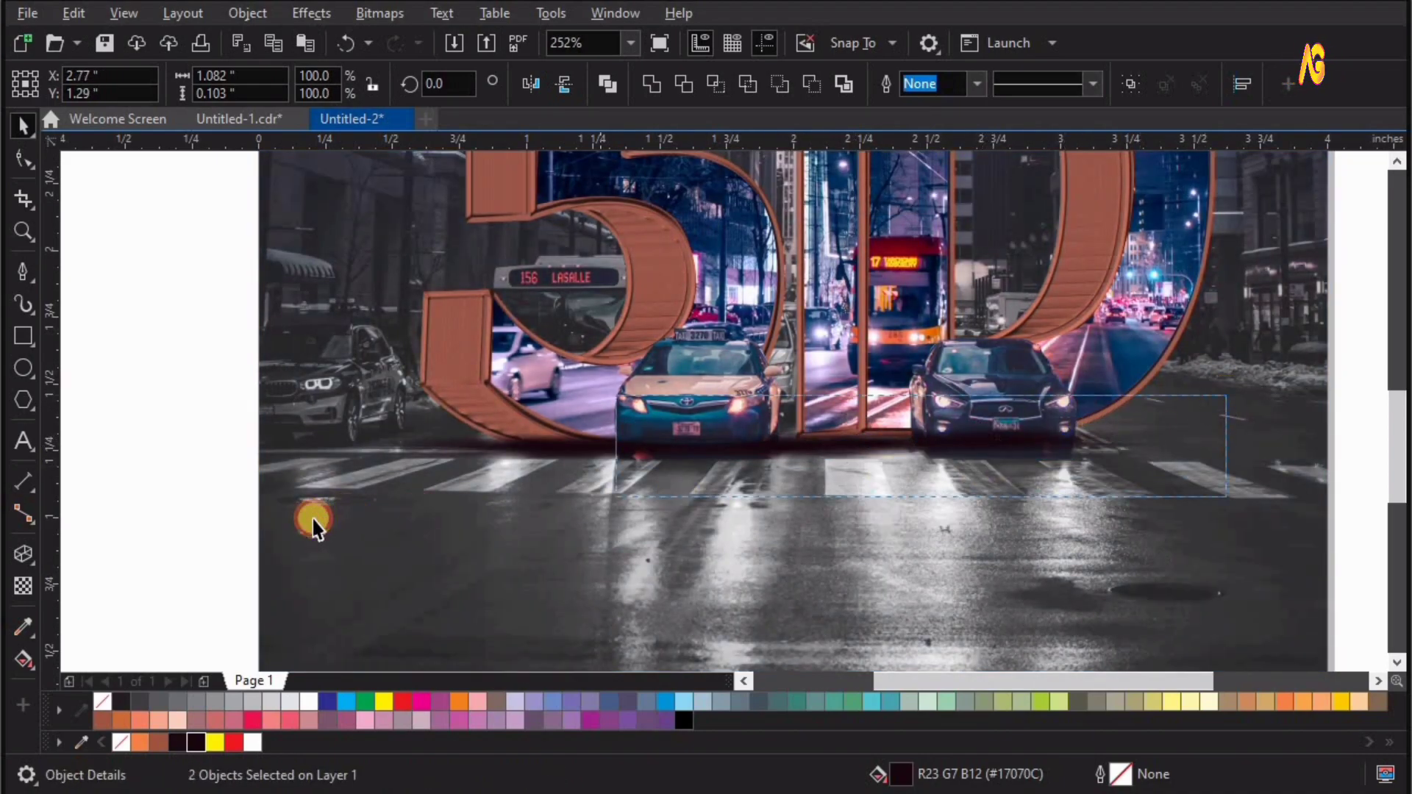
{"action": "key", "text": "ctrl+g"}
Step: Stretch the photo-filled 3D letters and their extrusion to 2.977 × 2.107 in
{"action": "left_click", "coordinate": [703, 371]}
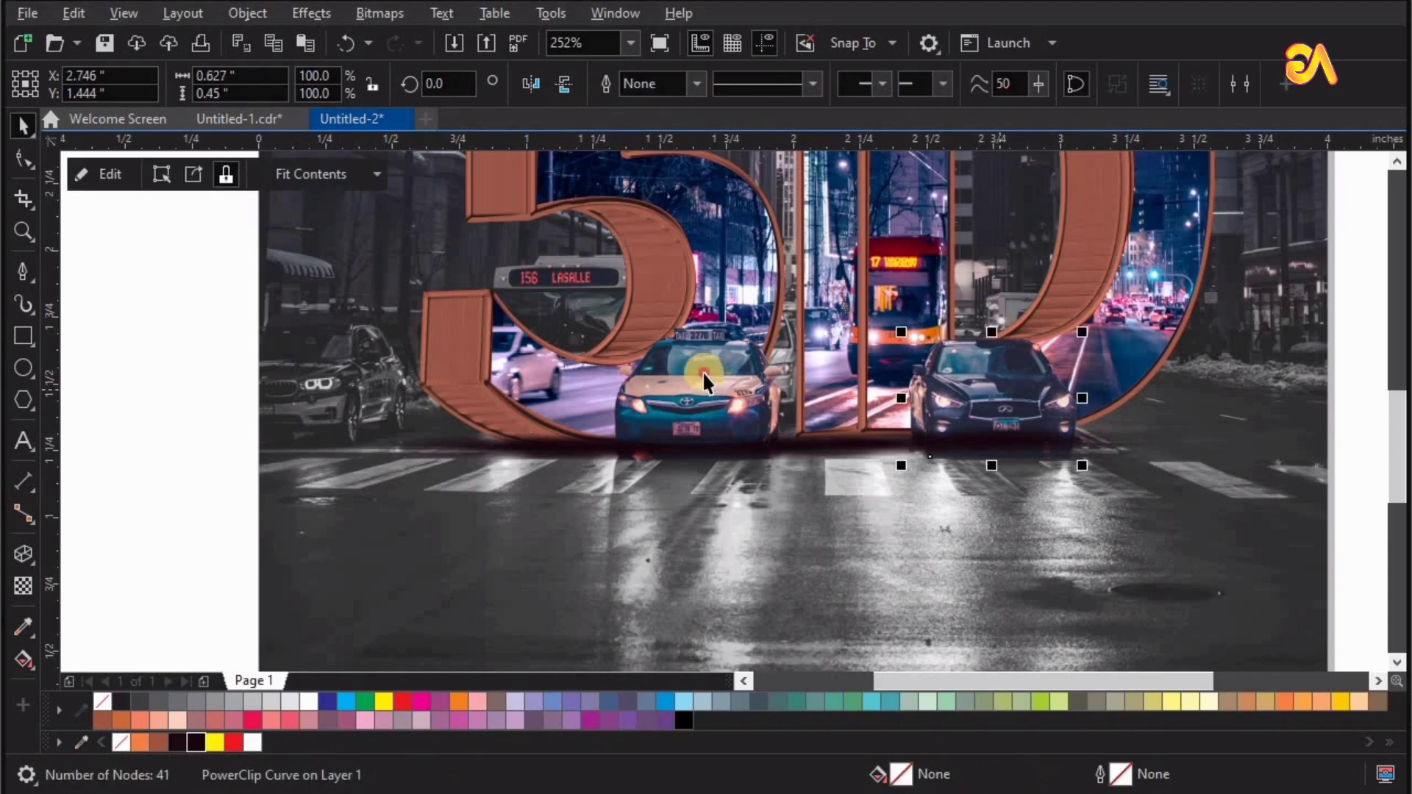
{"action": "left_click", "coordinate": [702, 241]}
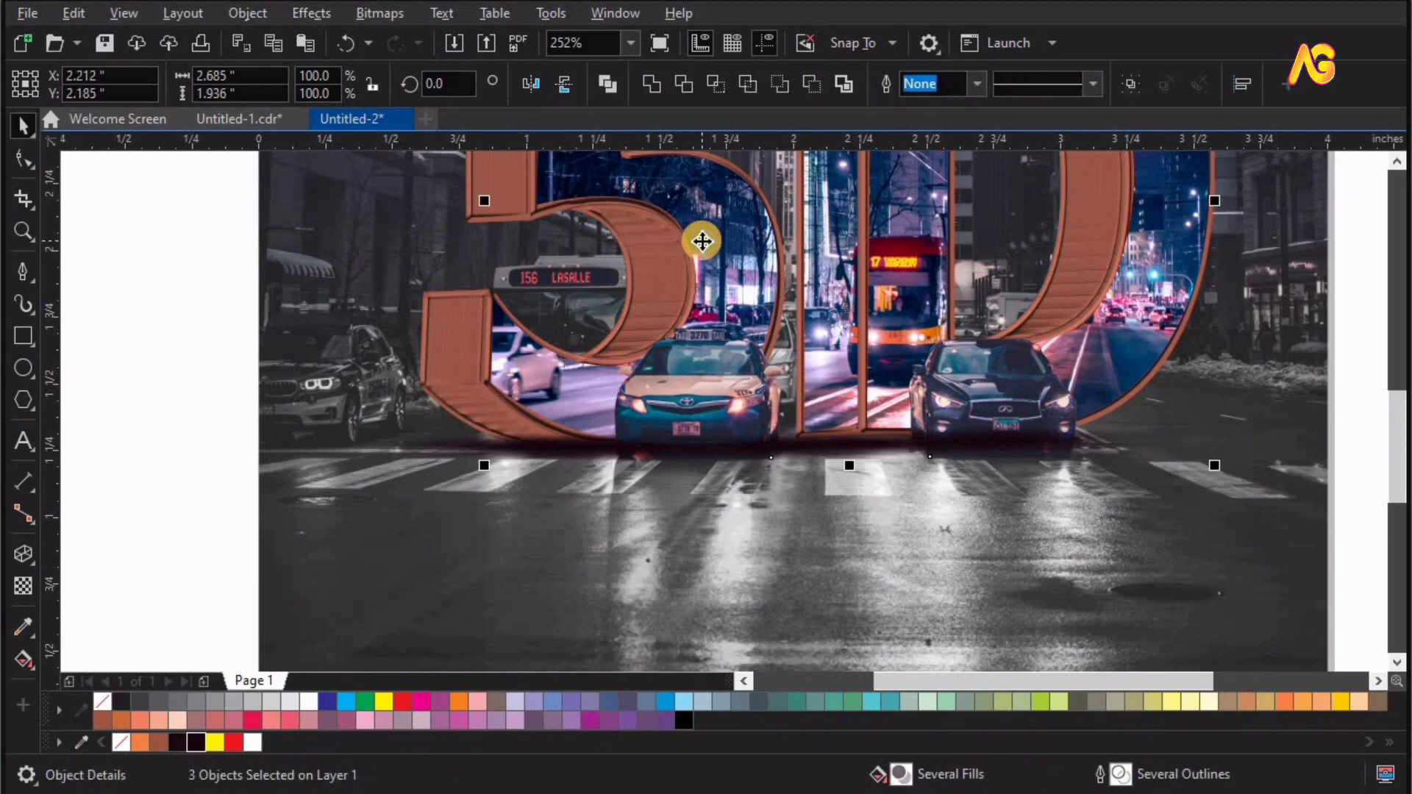
{"action": "key", "text": "shift+F4"}
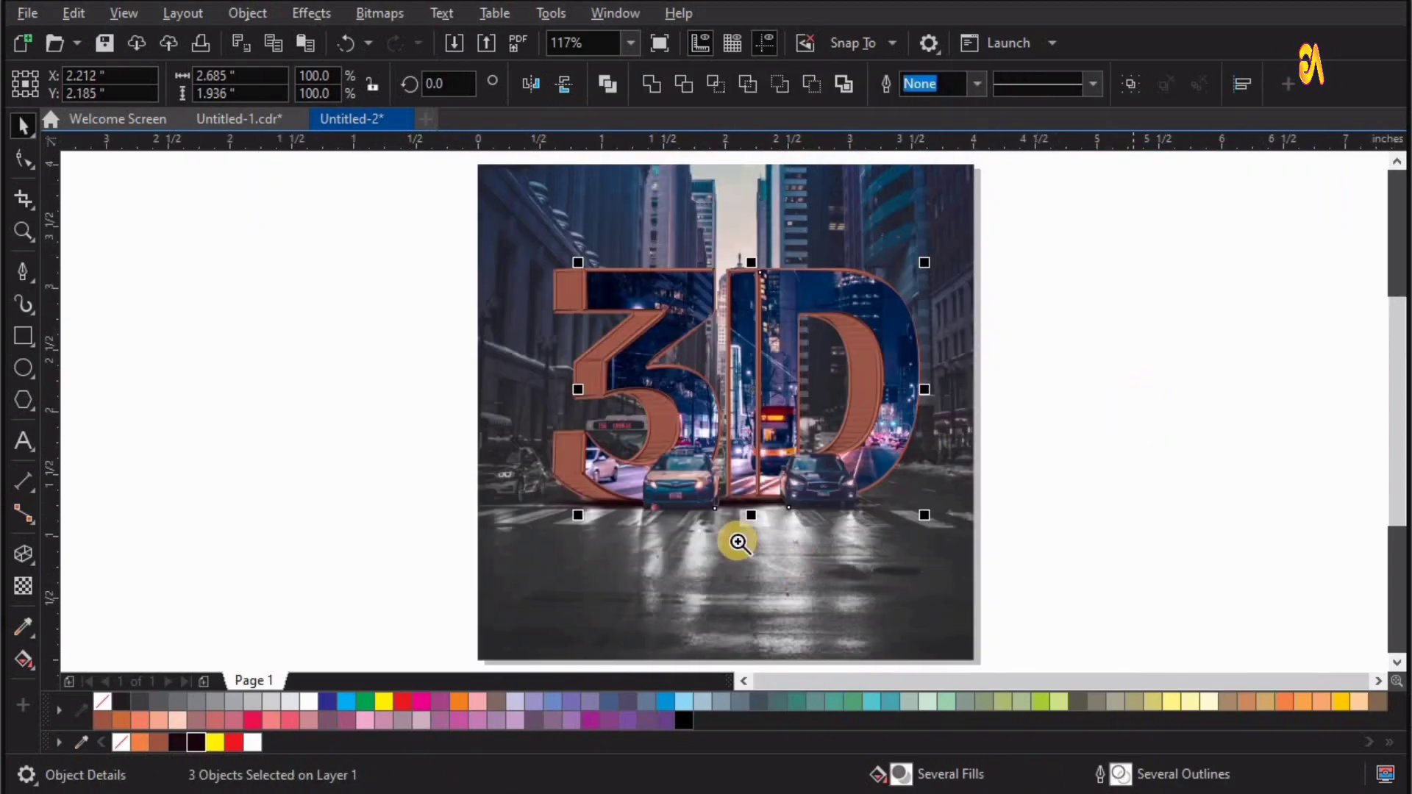
{"action": "key", "text": "z"}
{"action": "left_click", "coordinate": [802, 296]}
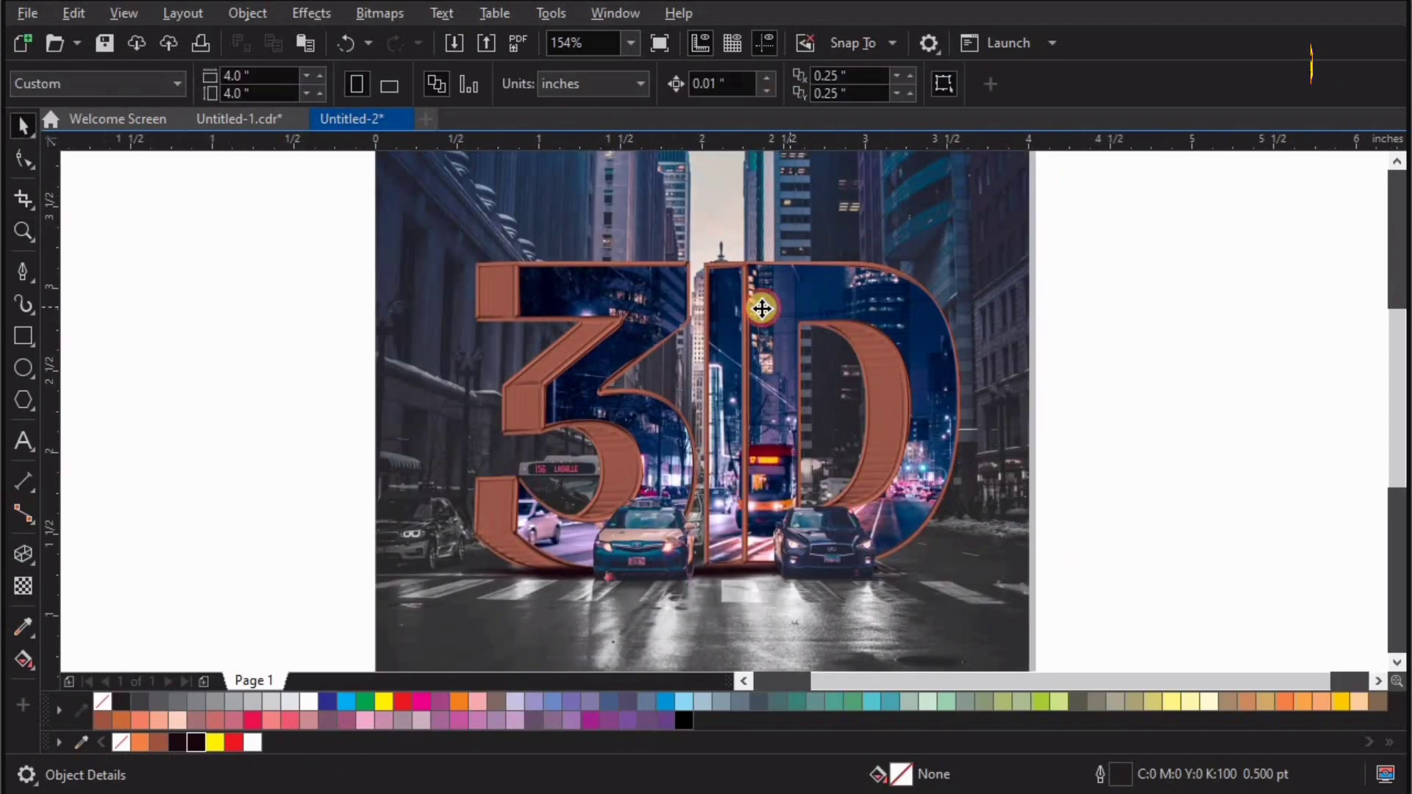
{"action": "left_click", "coordinate": [671, 274]}
{"action": "left_click", "coordinate": [718, 255], "text": "shift"}
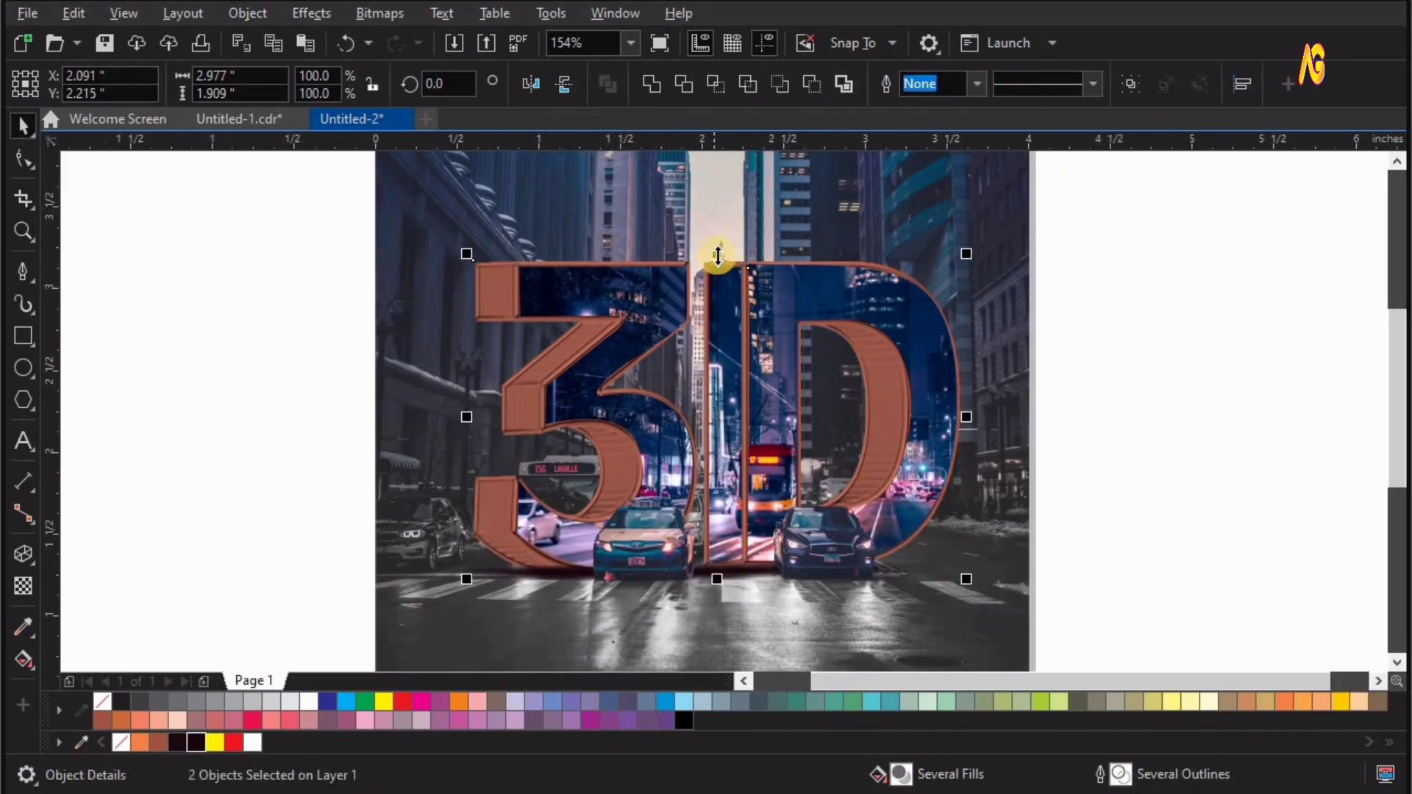
{"action": "left_click_drag", "start_coordinate": [718, 237], "coordinate": [717, 222]}
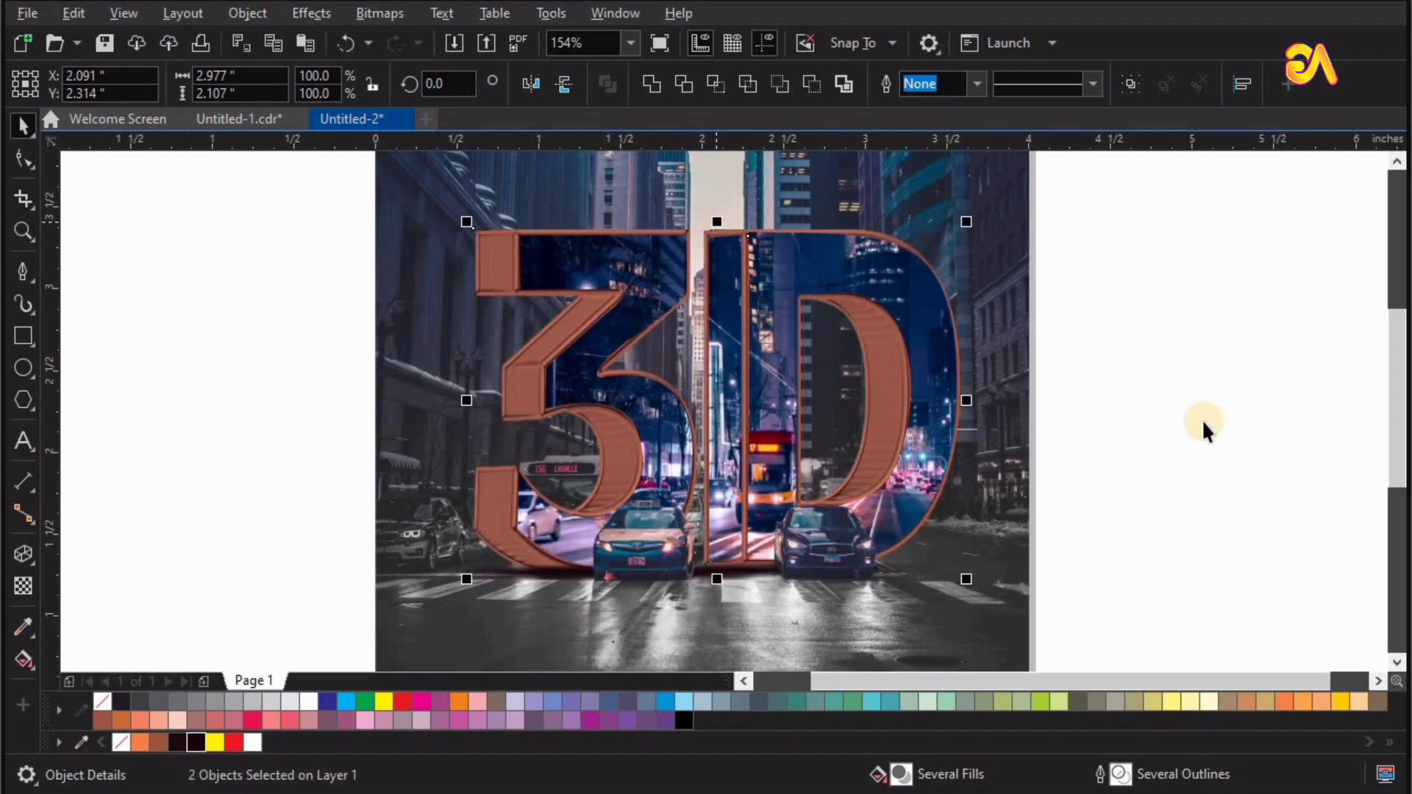
{"action": "left_click", "coordinate": [1201, 415]}
{"action": "key", "text": "shift+F4"}
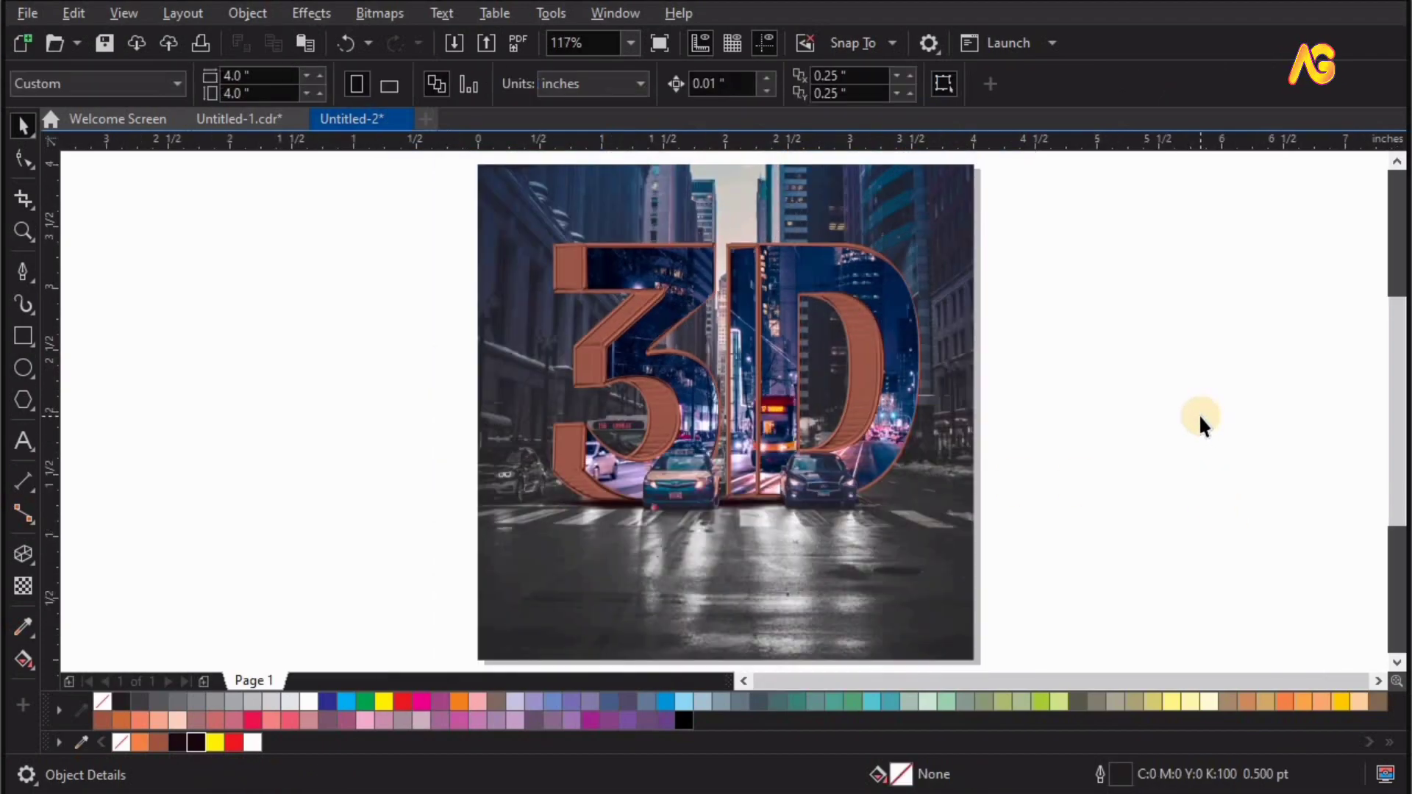
Step: Place a copy of the entire poster to the left of the original
{"action": "scroll", "coordinate": [1199, 413], "scroll_direction": "down", "scroll_amount": 3}
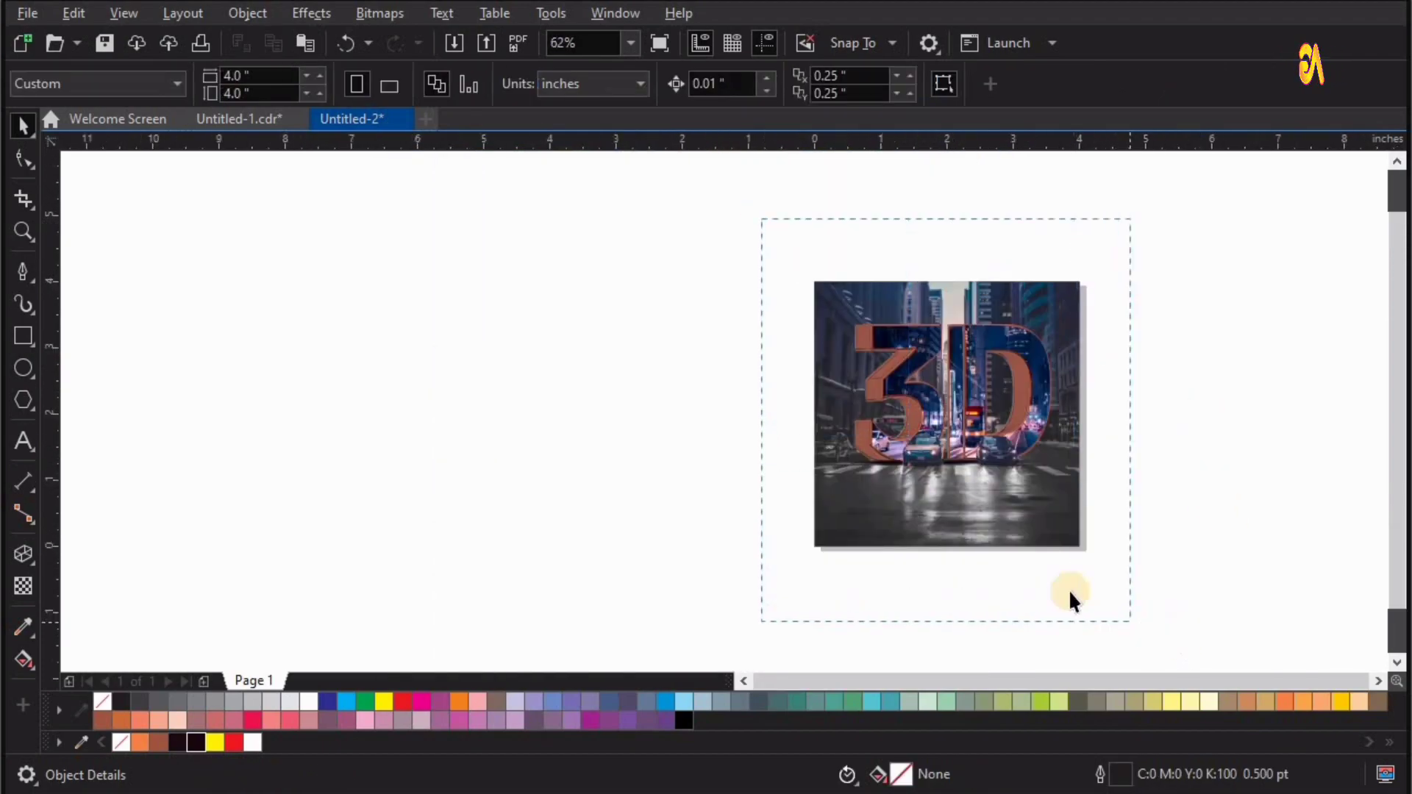
{"action": "key", "text": "ctrl+a"}
{"action": "left_click_drag", "start_coordinate": [860, 520], "coordinate": [500, 520]}
{"action": "right_click", "coordinate": [500, 520]}
{"action": "key", "text": "z"}
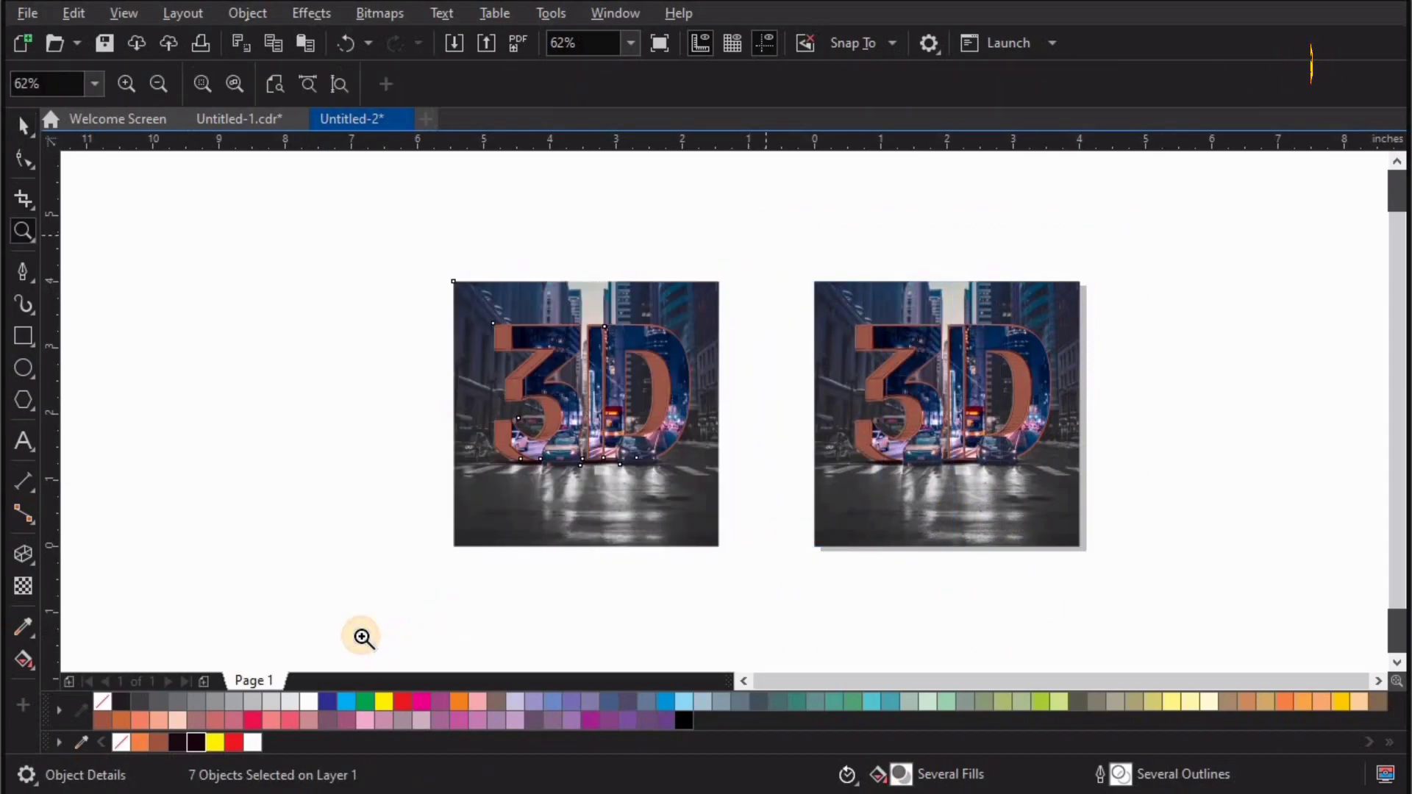
{"action": "scroll", "coordinate": [559, 353], "scroll_direction": "up", "scroll_amount": 1}
{"action": "key", "text": "space"}
Step: Convert the poster copy to a 1500 dpi RGB bitmap
{"action": "left_click", "coordinate": [311, 14]}
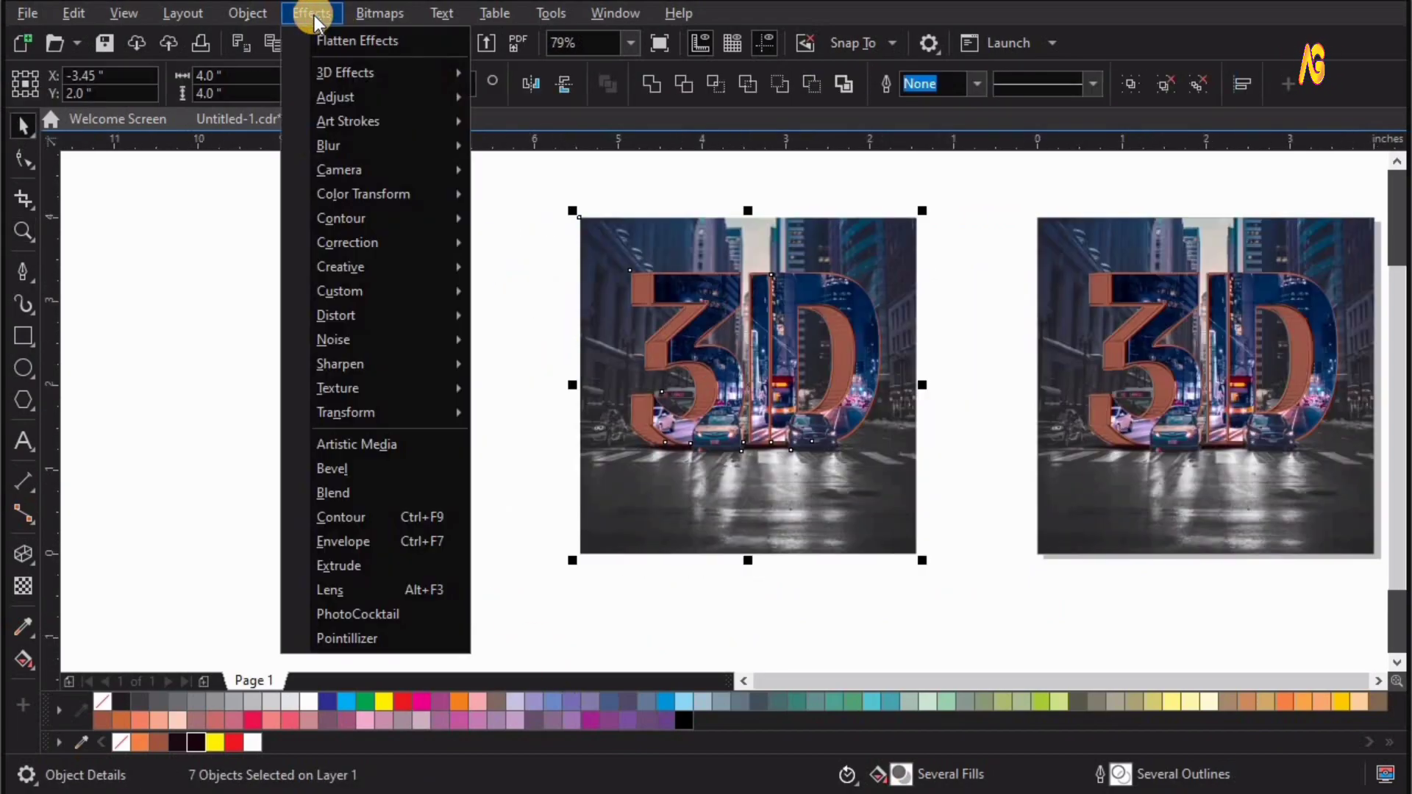
{"action": "left_click", "coordinate": [381, 13]}
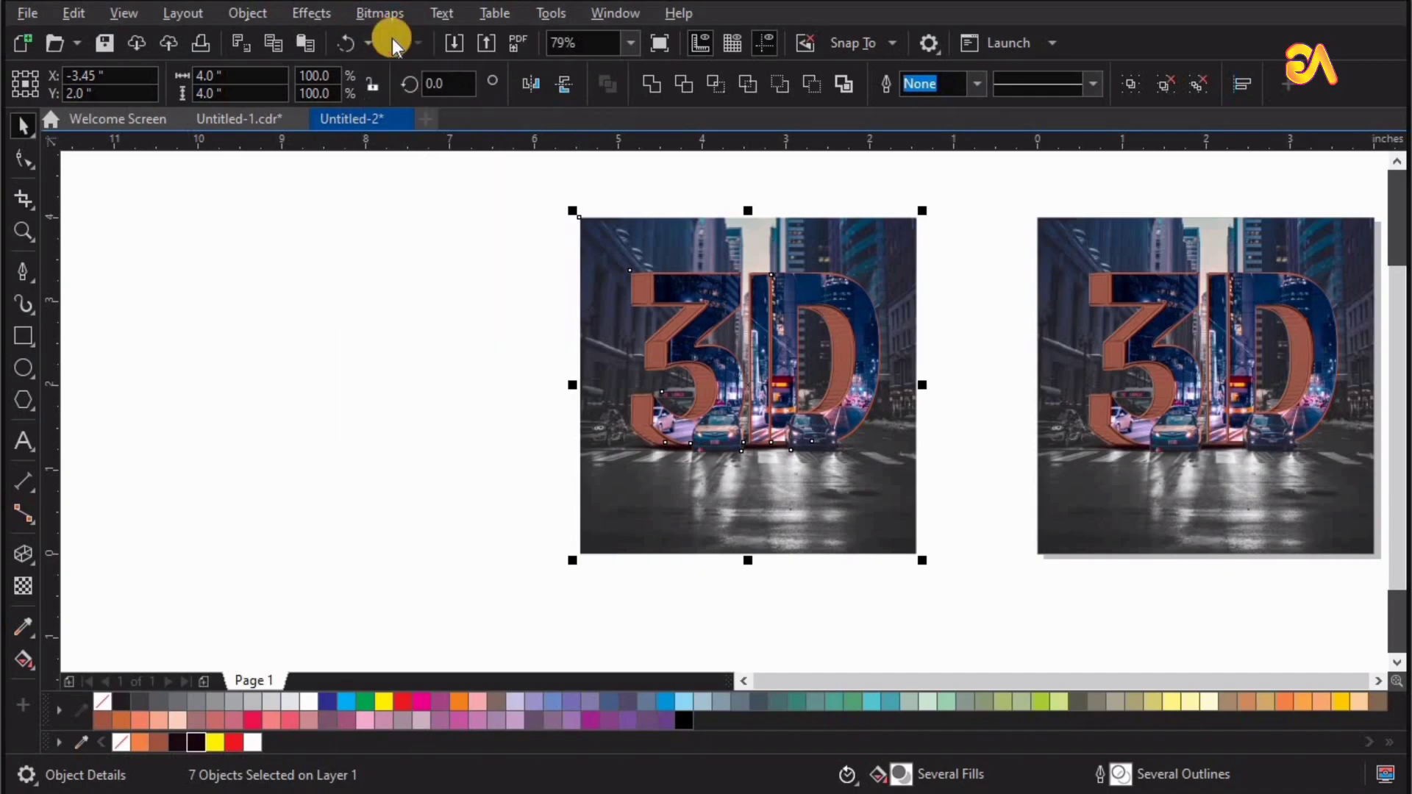
{"action": "left_click", "coordinate": [398, 41]}
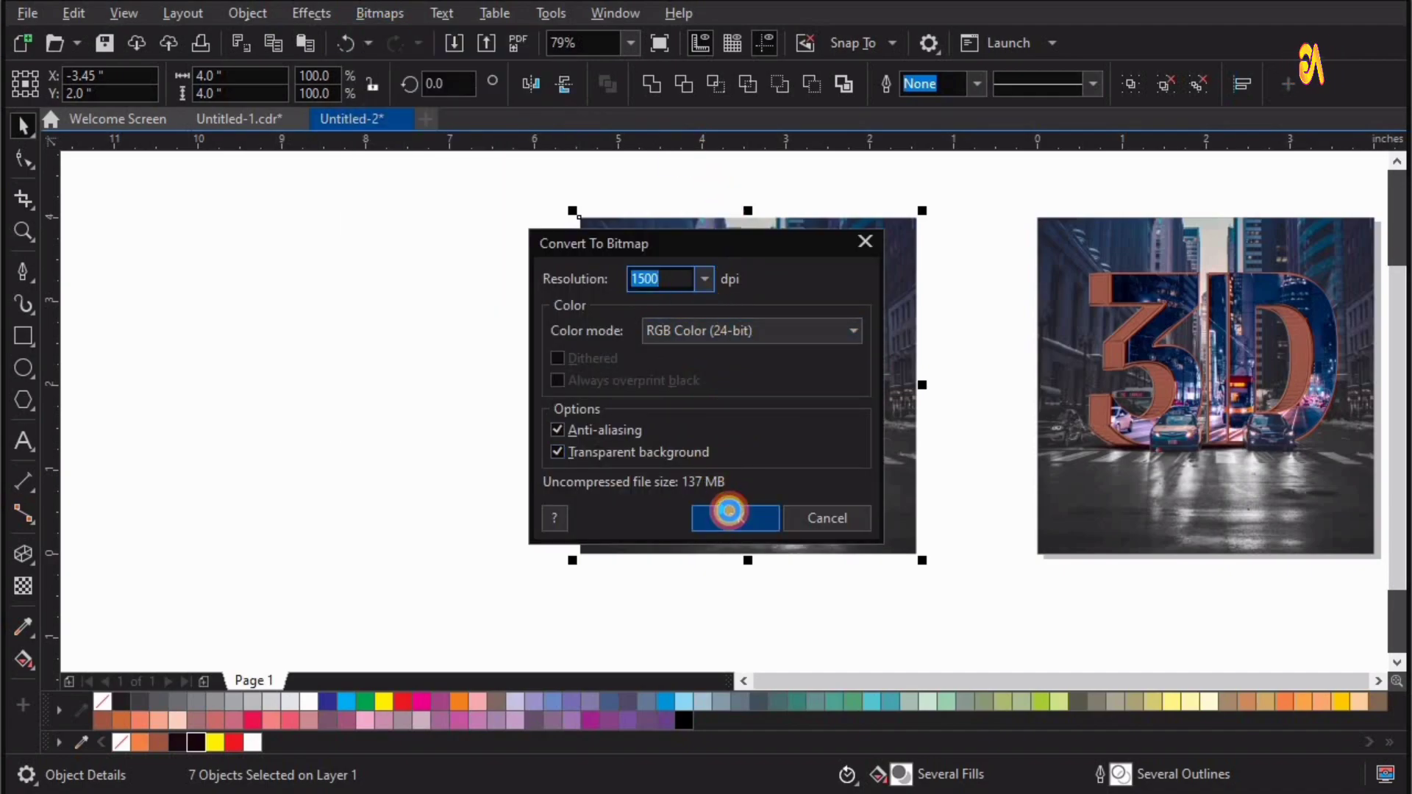
{"action": "left_click", "coordinate": [730, 515]}
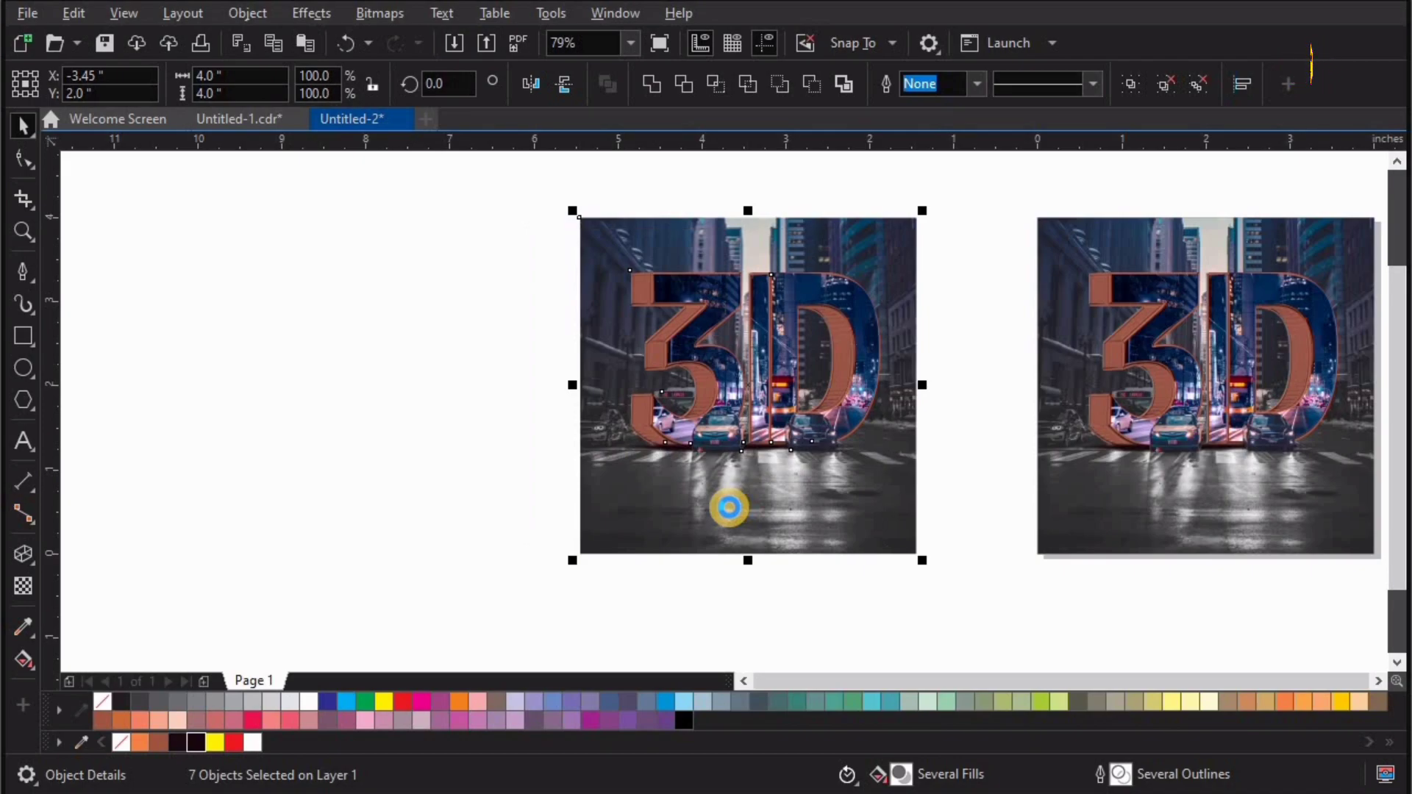
Step: Apply Hue/Saturation/Lightness to the bitmap copy: Saturation 9, Lightness 11, Hue 0
{"action": "left_click", "coordinate": [311, 13]}
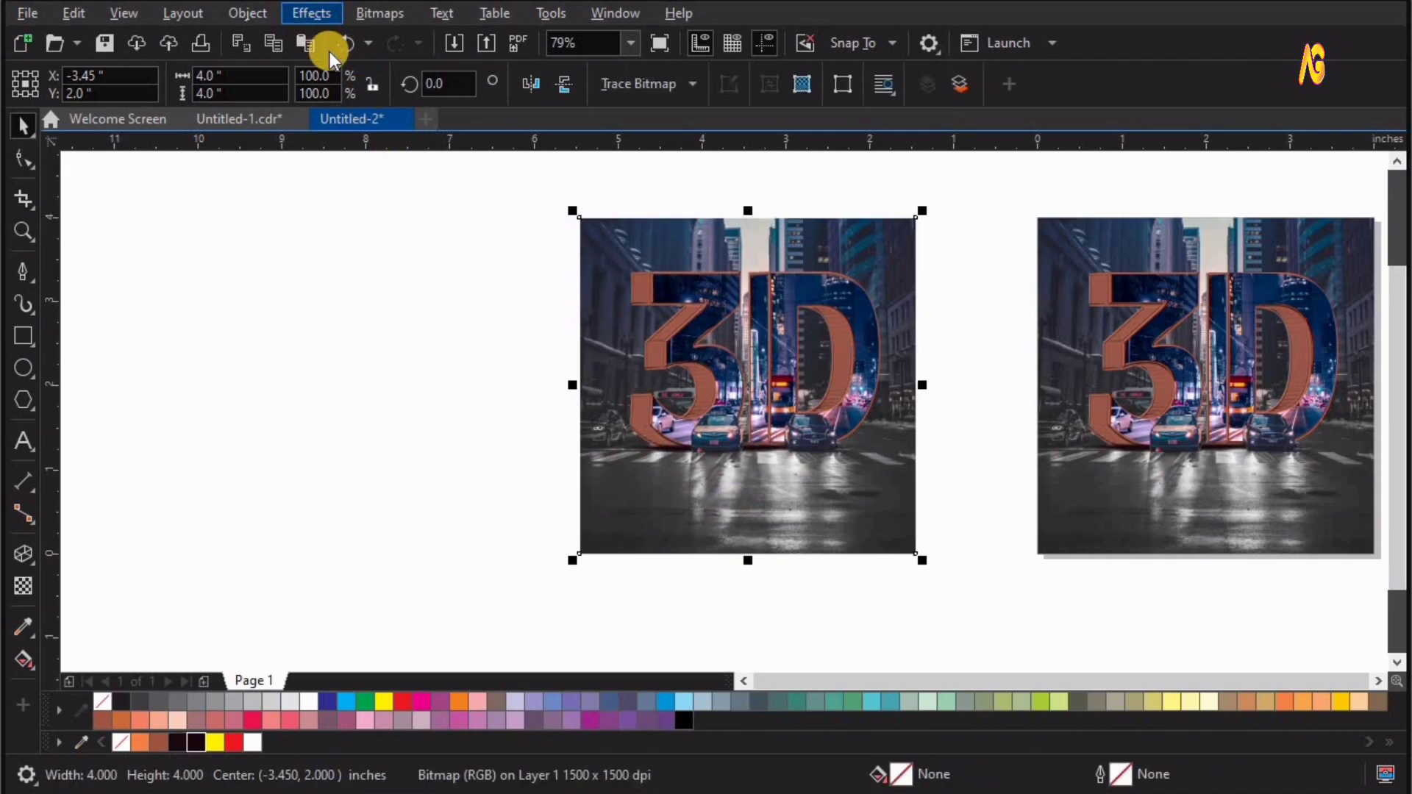
{"action": "mouse_move", "coordinate": [375, 95]}
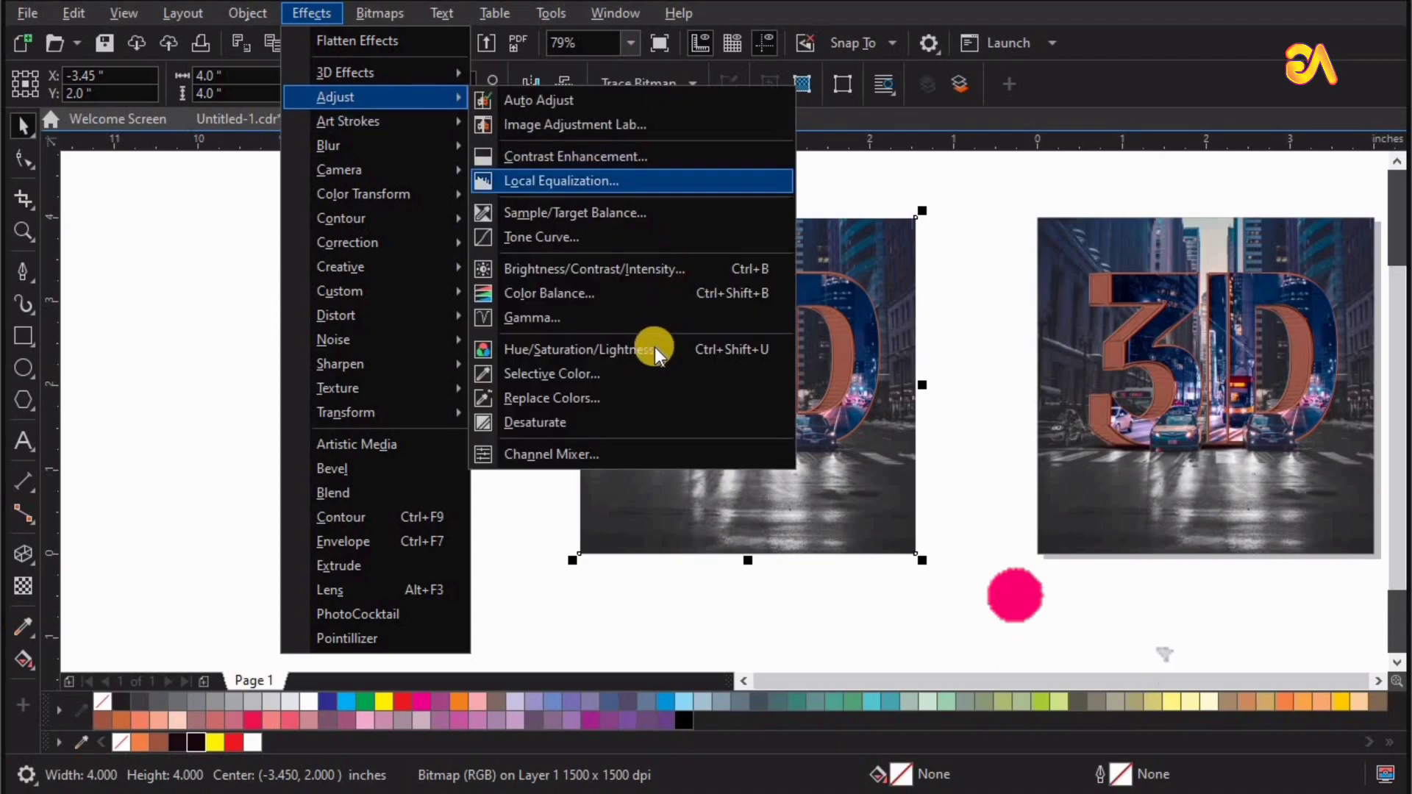
{"action": "left_click", "coordinate": [650, 345]}
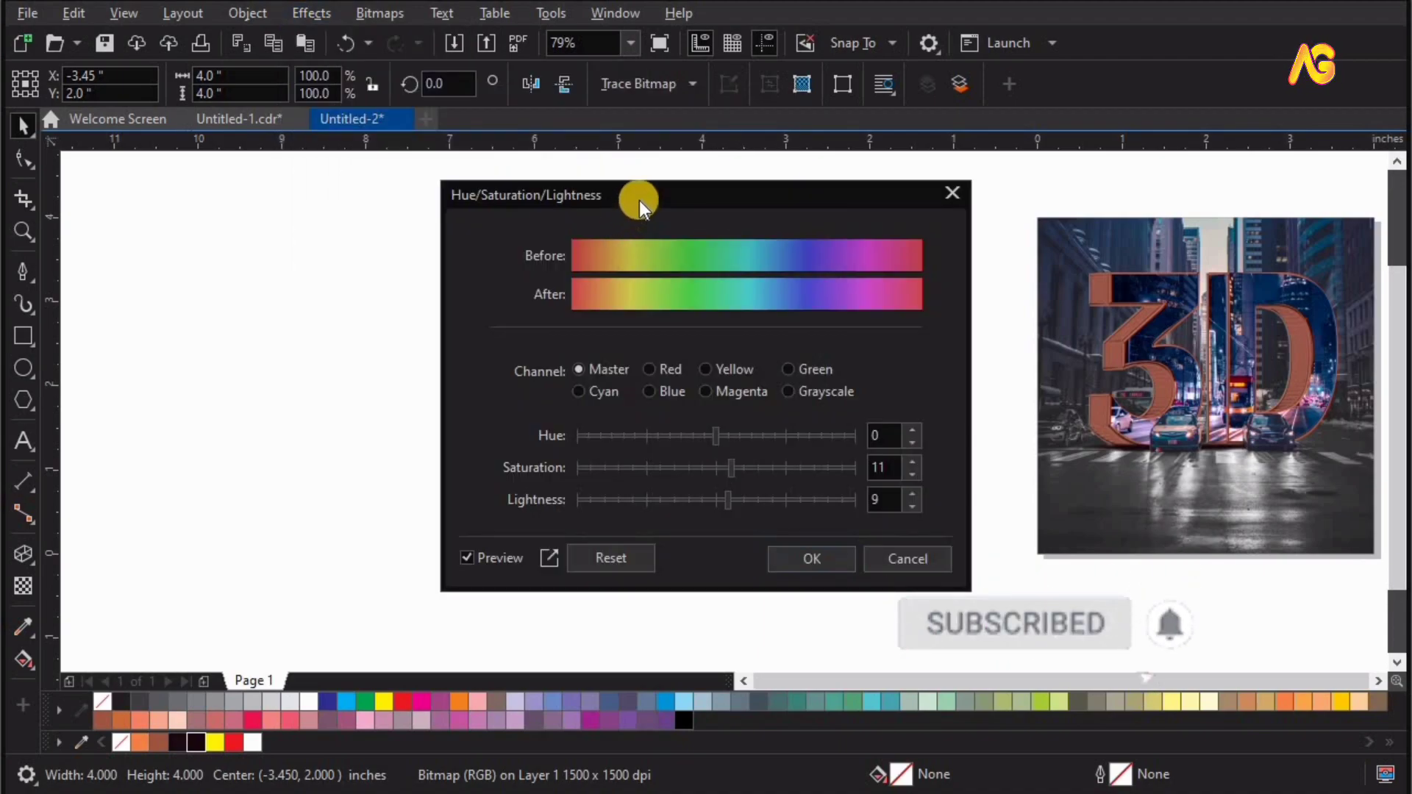
{"action": "left_click_drag", "start_coordinate": [180, 117], "coordinate": [175, 120]}
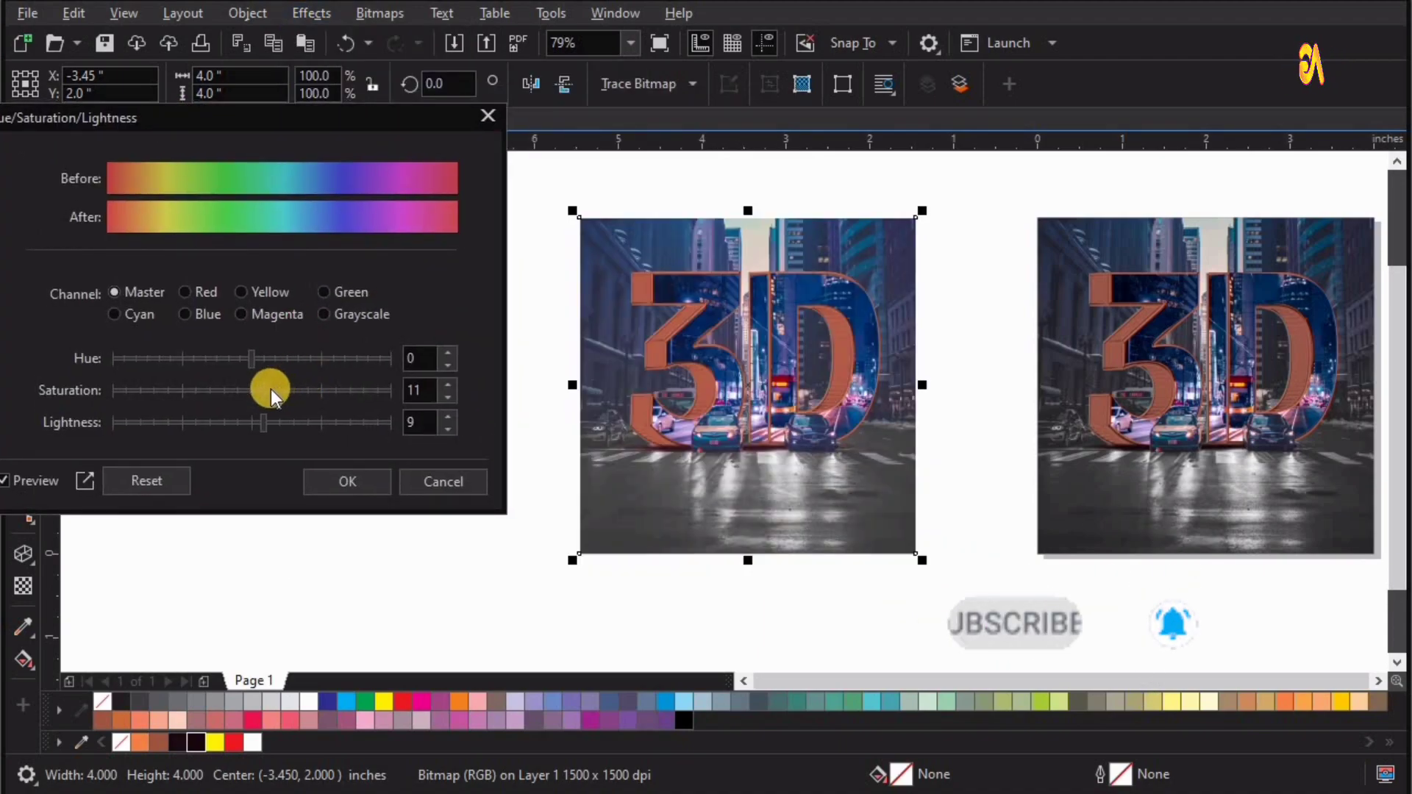
{"action": "left_click", "coordinate": [267, 425]}
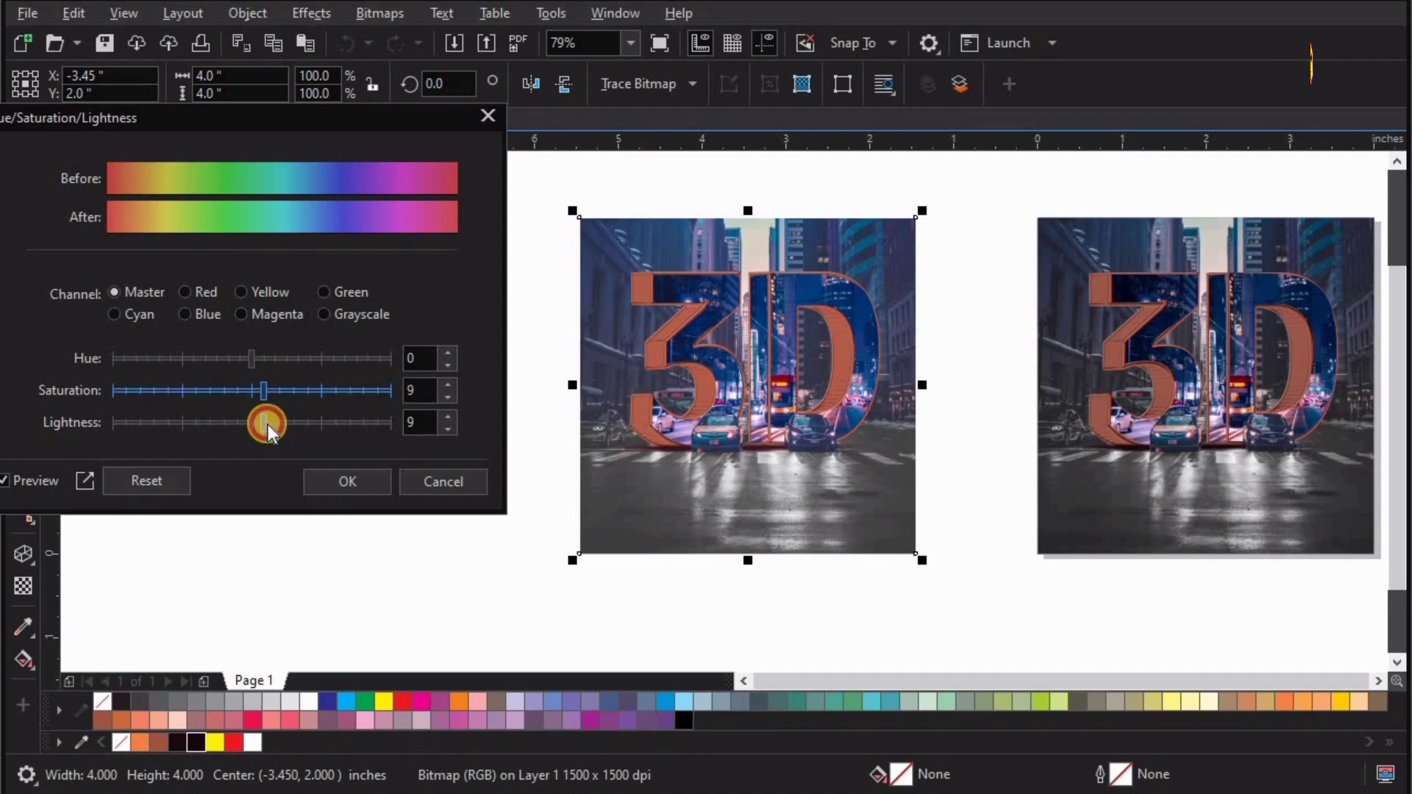
{"action": "left_click", "coordinate": [341, 482]}
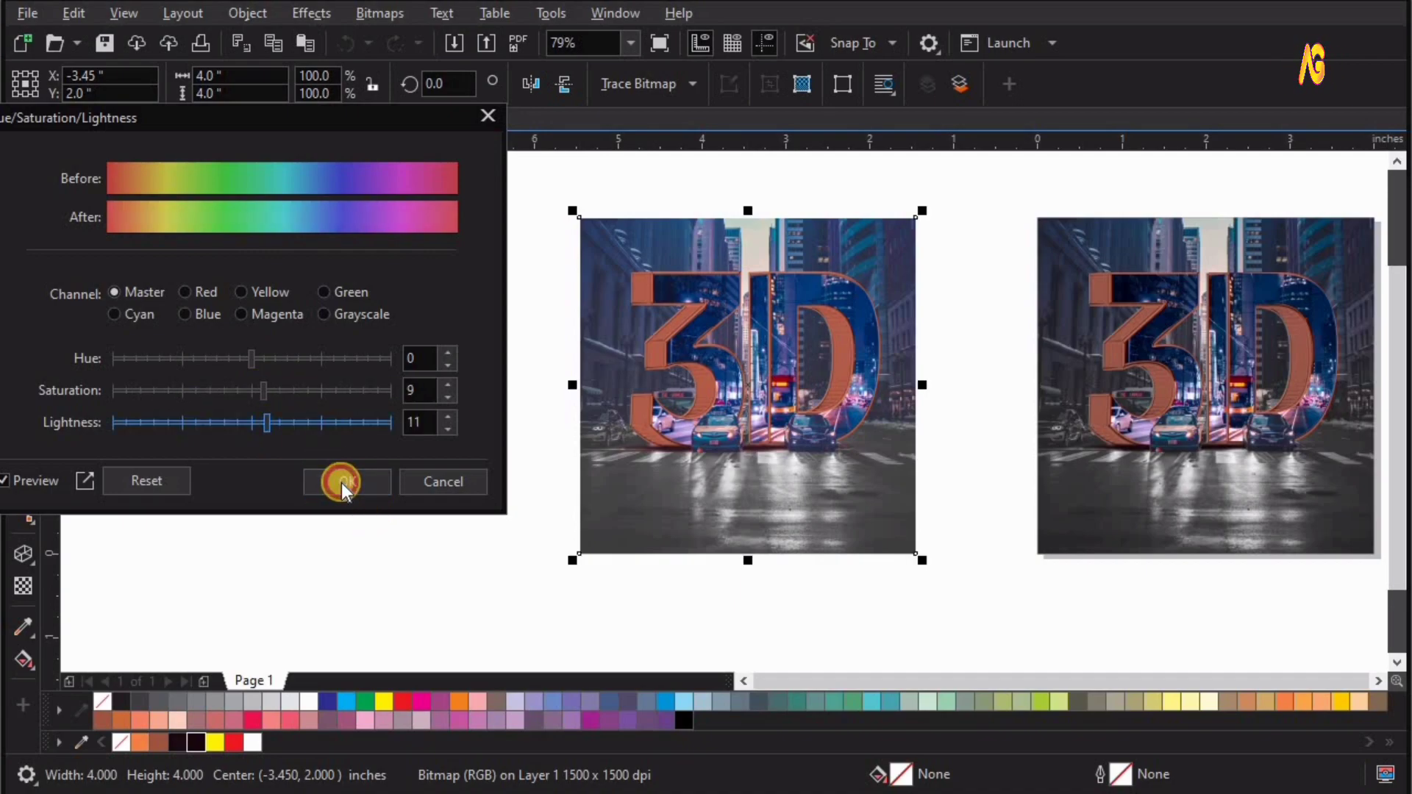
{"action": "left_click", "coordinate": [685, 508]}
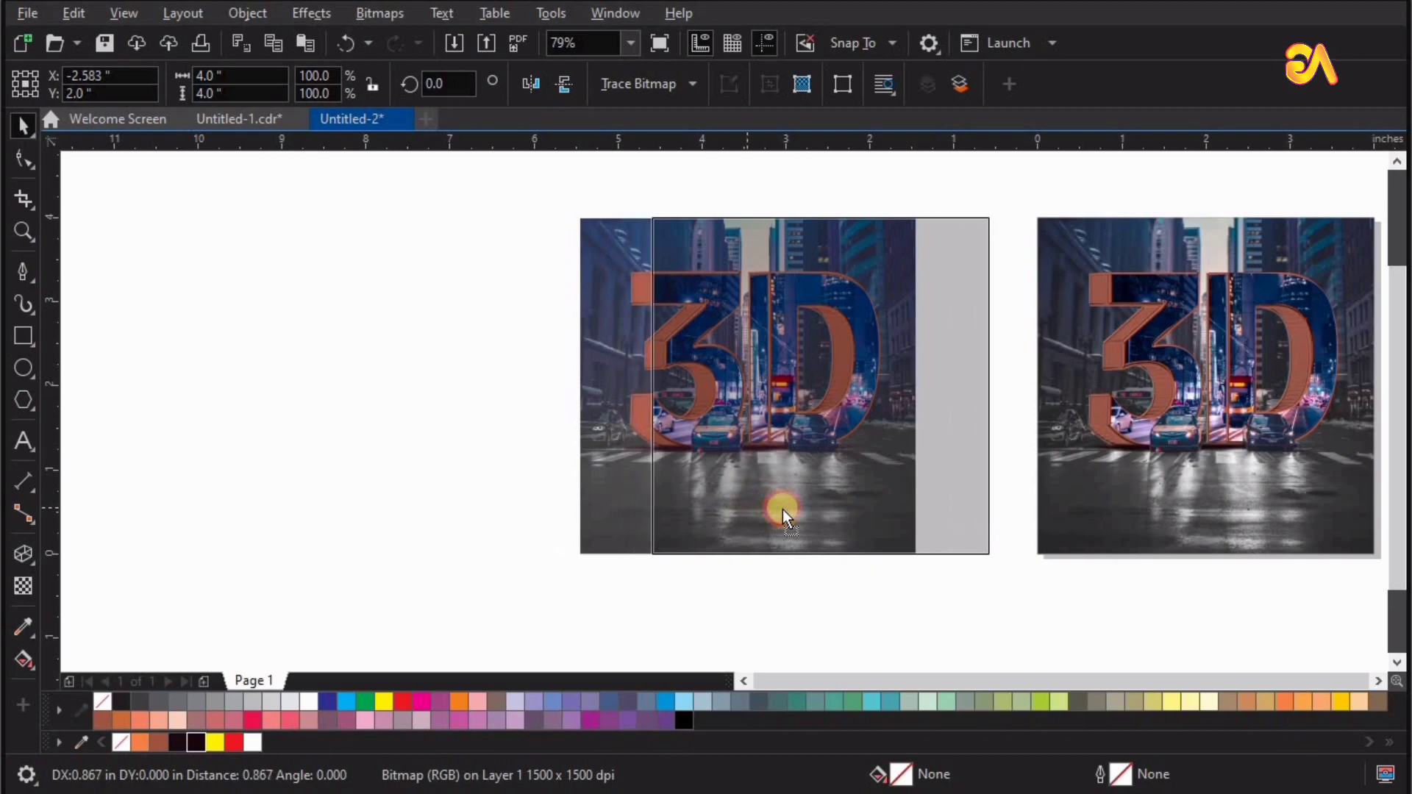
Step: Drag the adjusted bitmap copy against the original poster, deselect, and zoom to compare both
{"action": "left_click_drag", "start_coordinate": [685, 509], "coordinate": [562, 500]}
{"action": "left_click", "coordinate": [561, 500]}
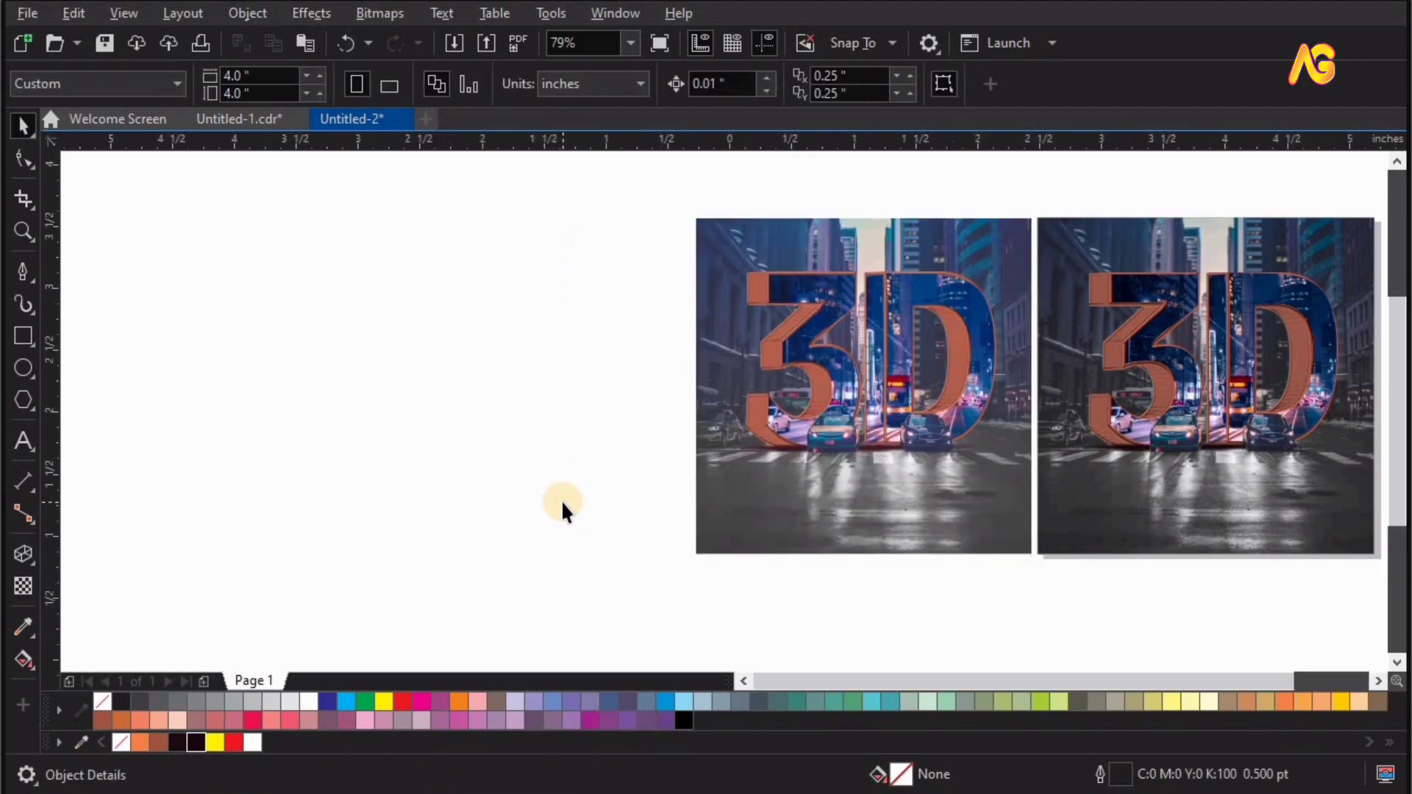
{"action": "key", "text": "F4"}
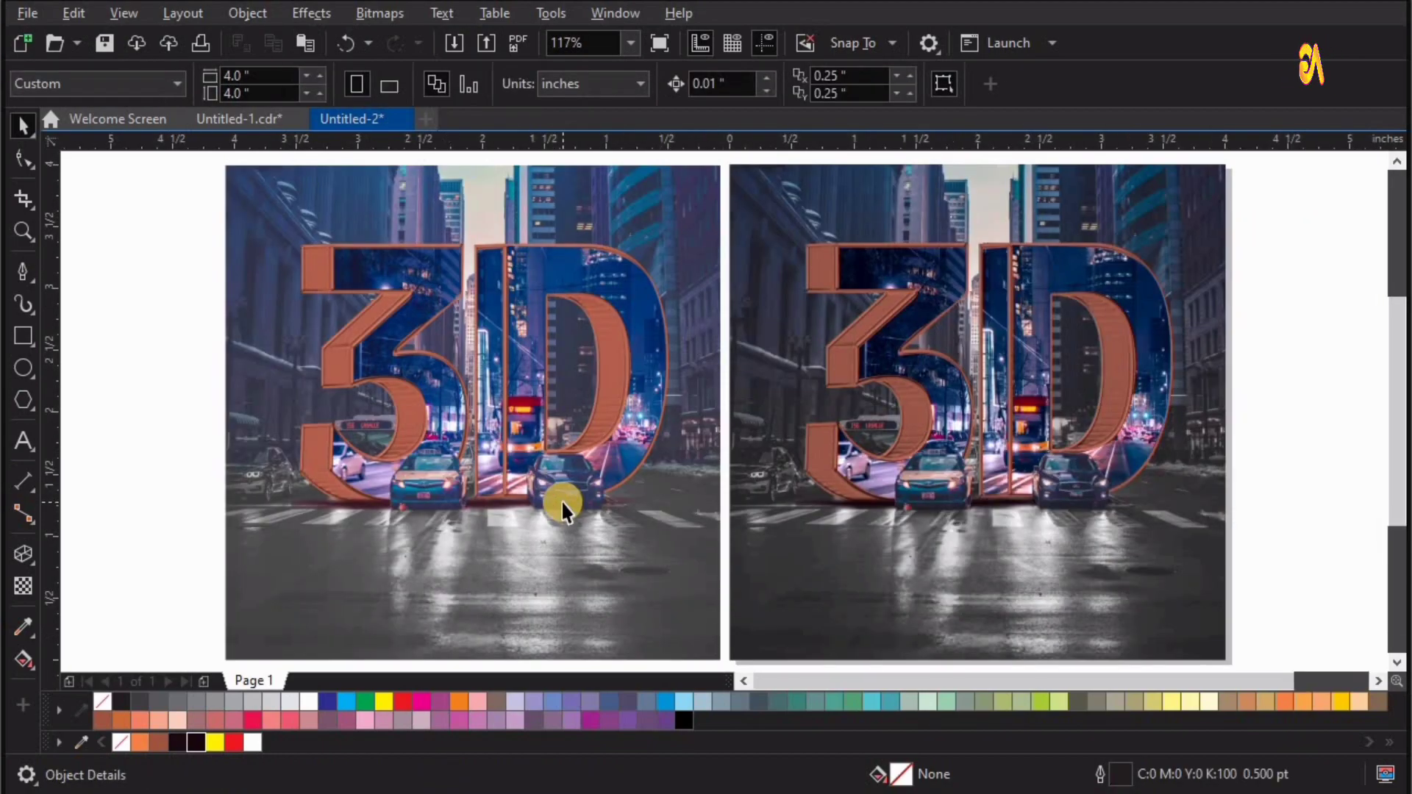